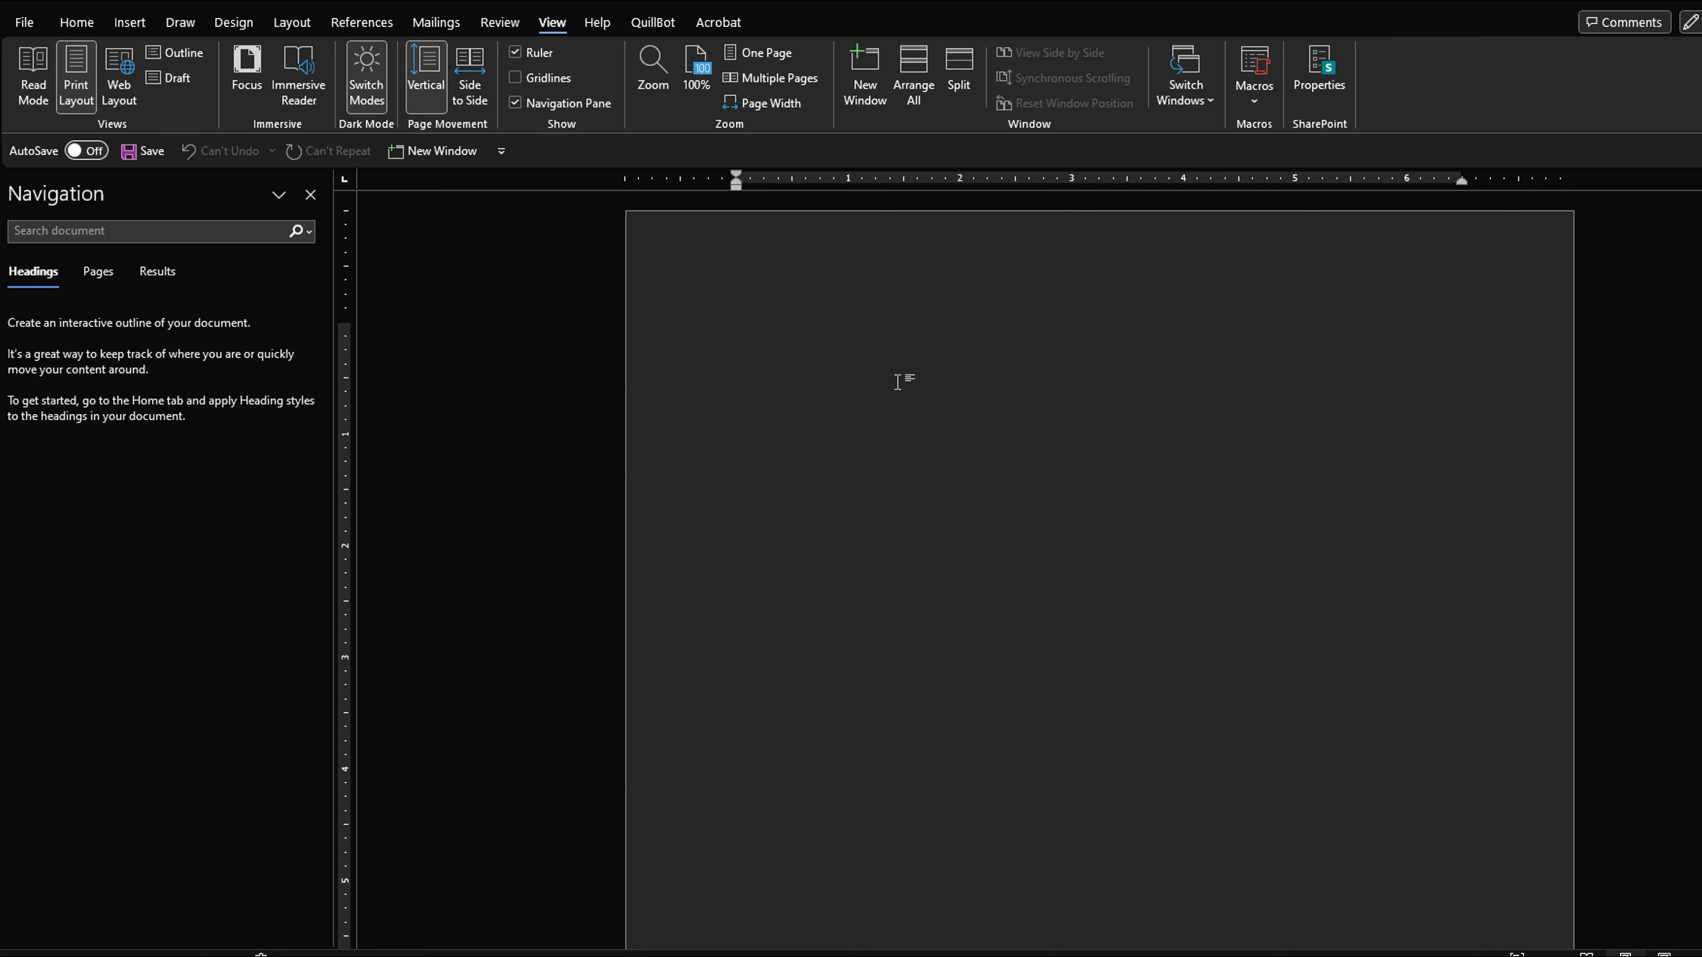
Step: Enter five chapter titles separated by blank lines: Chapter 1 Introduction, Chapter 2 Literature Review, Chapter 3 Methods, Chapter 4 Results, Chapter 5 Discussion
type("Chap")
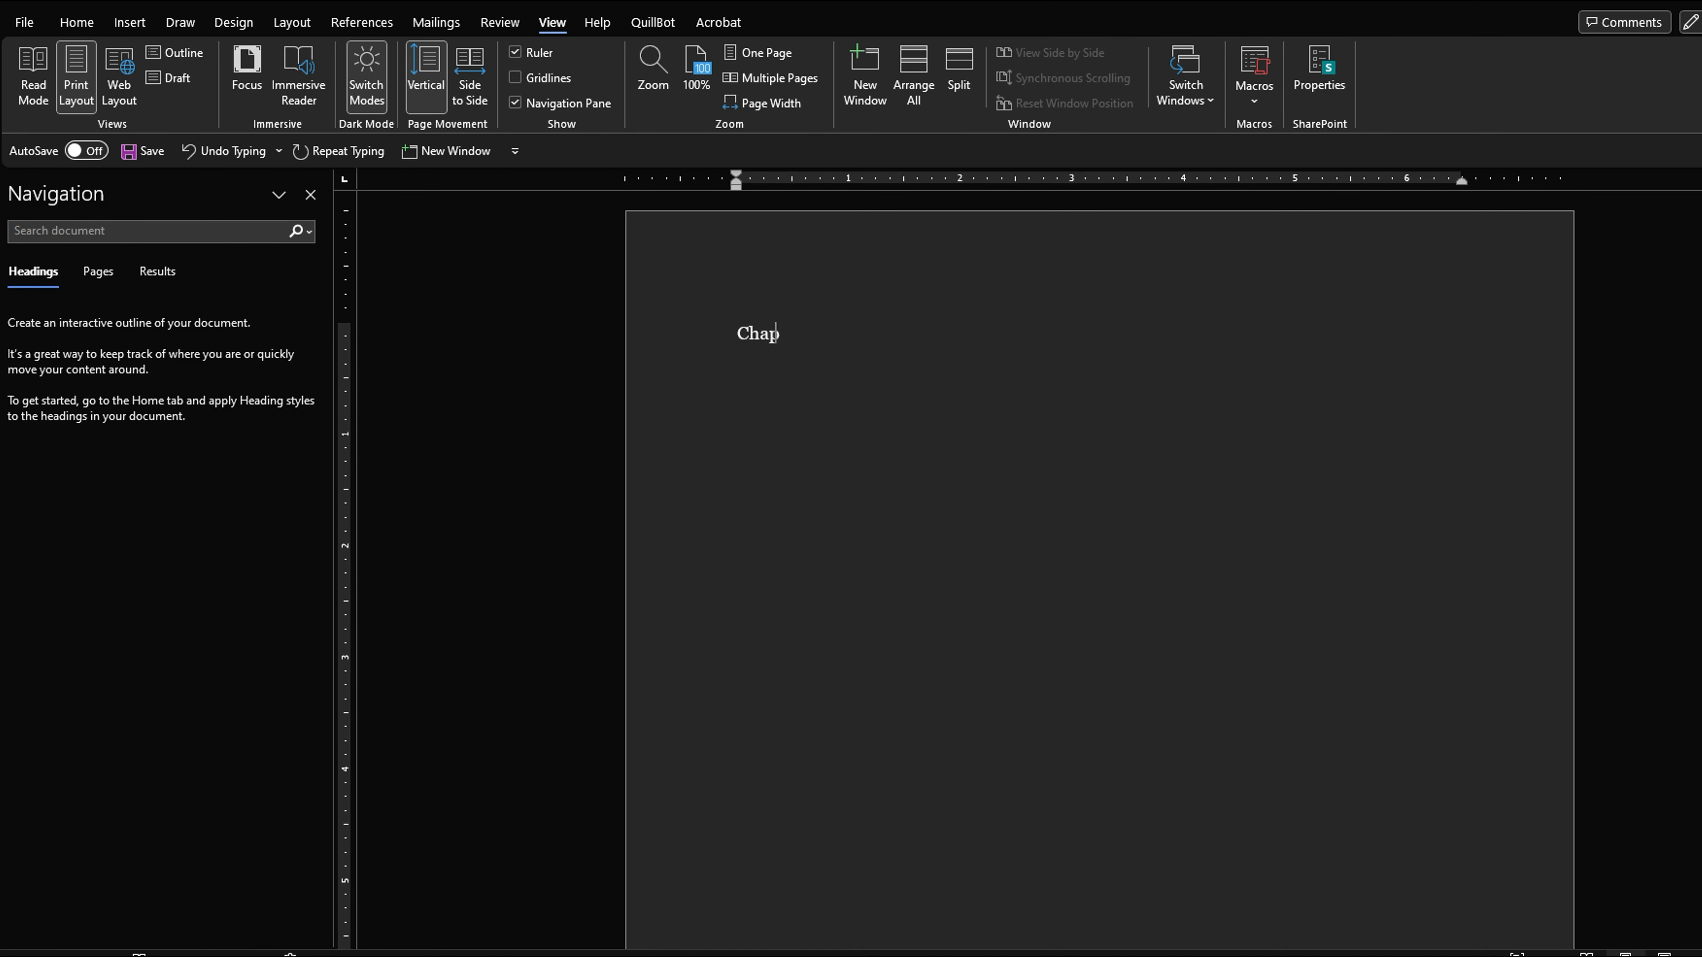
type("ter 1 Introduction C")
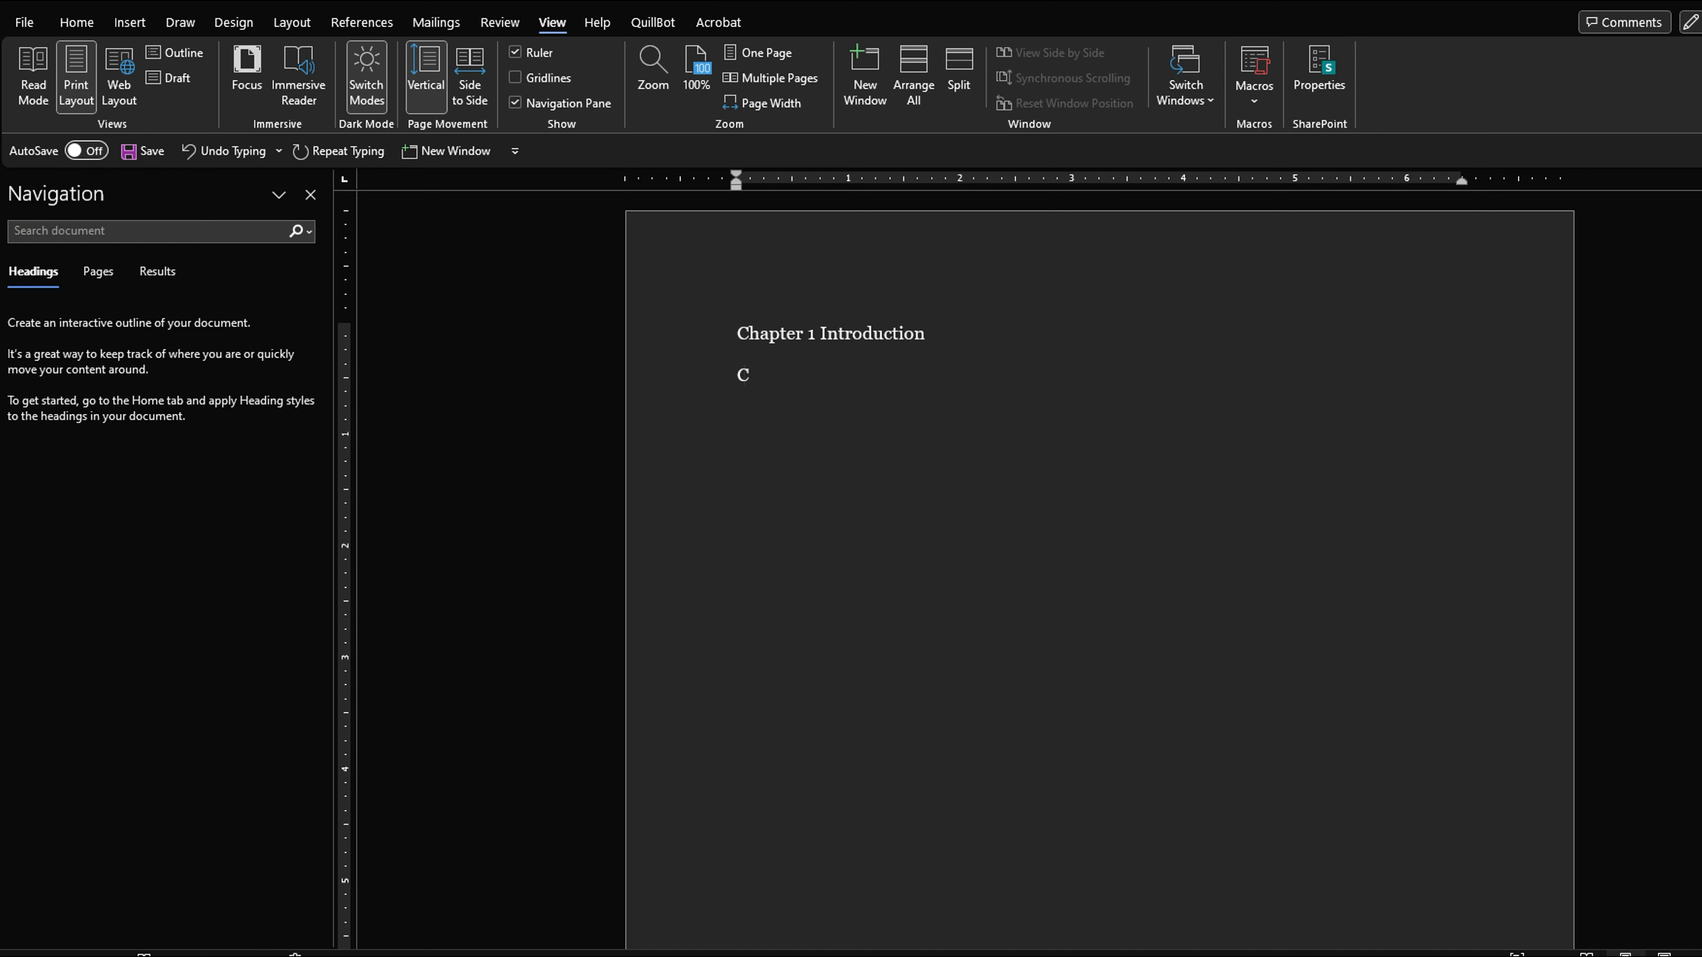
type("hapter 2 Literature Review")
key("Return")
type("Chapter 3 M")
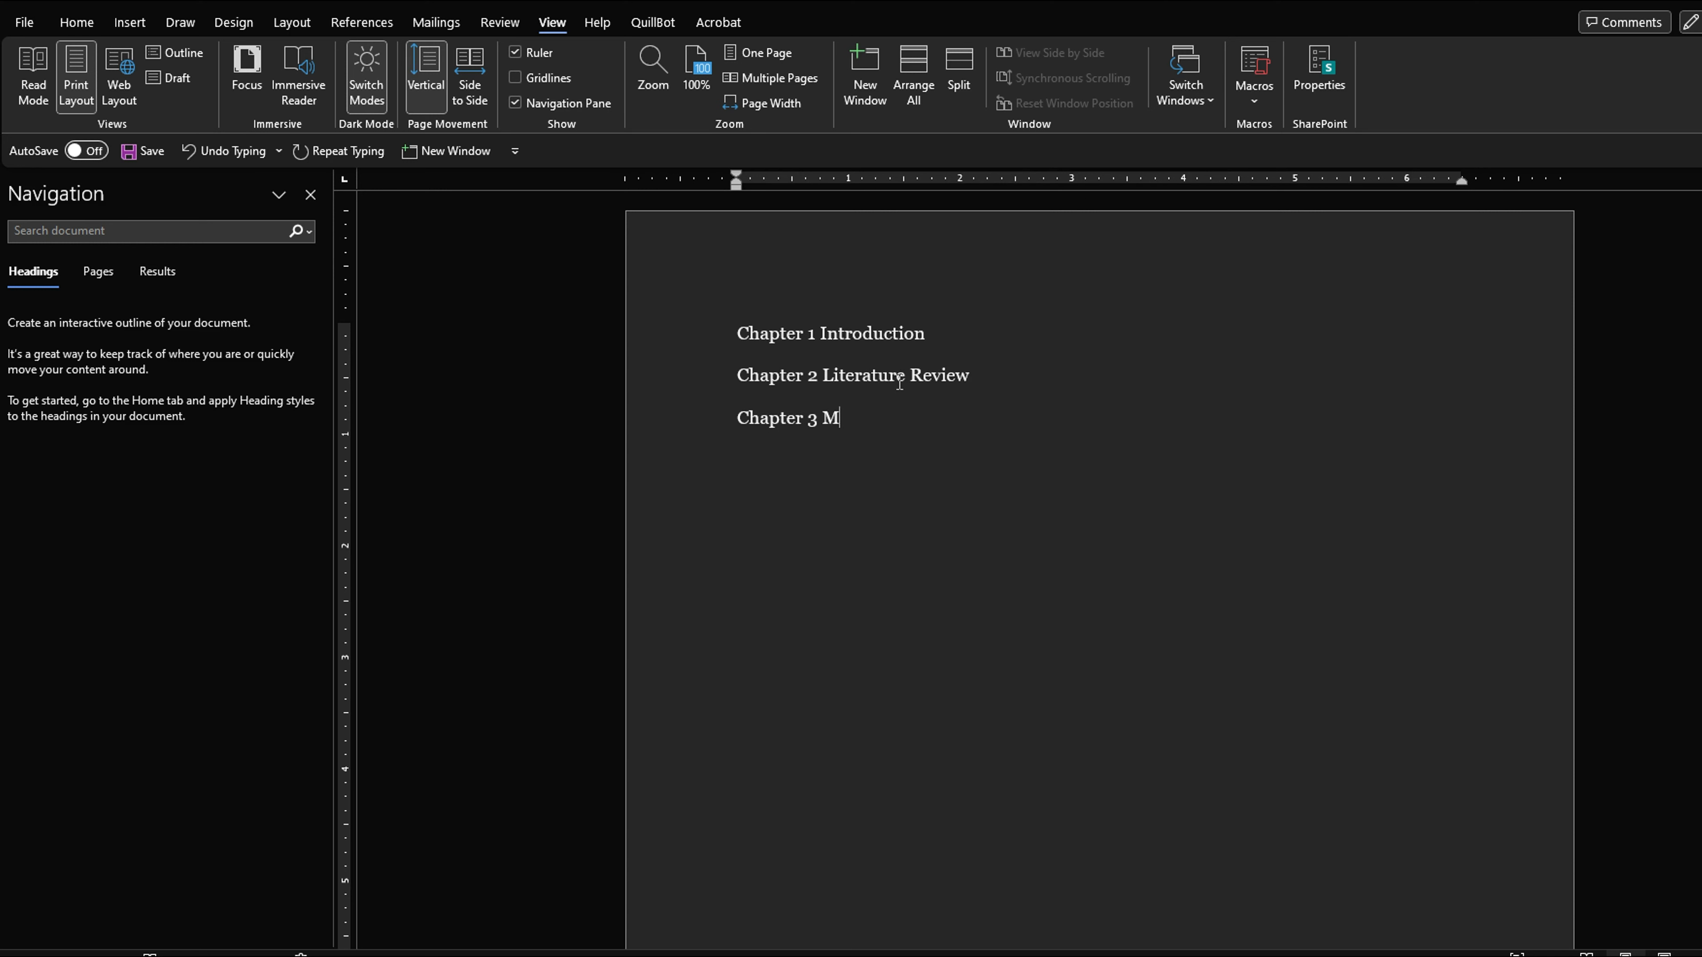
type("ethods")
key("Return")
type("Chapter 4 Resul")
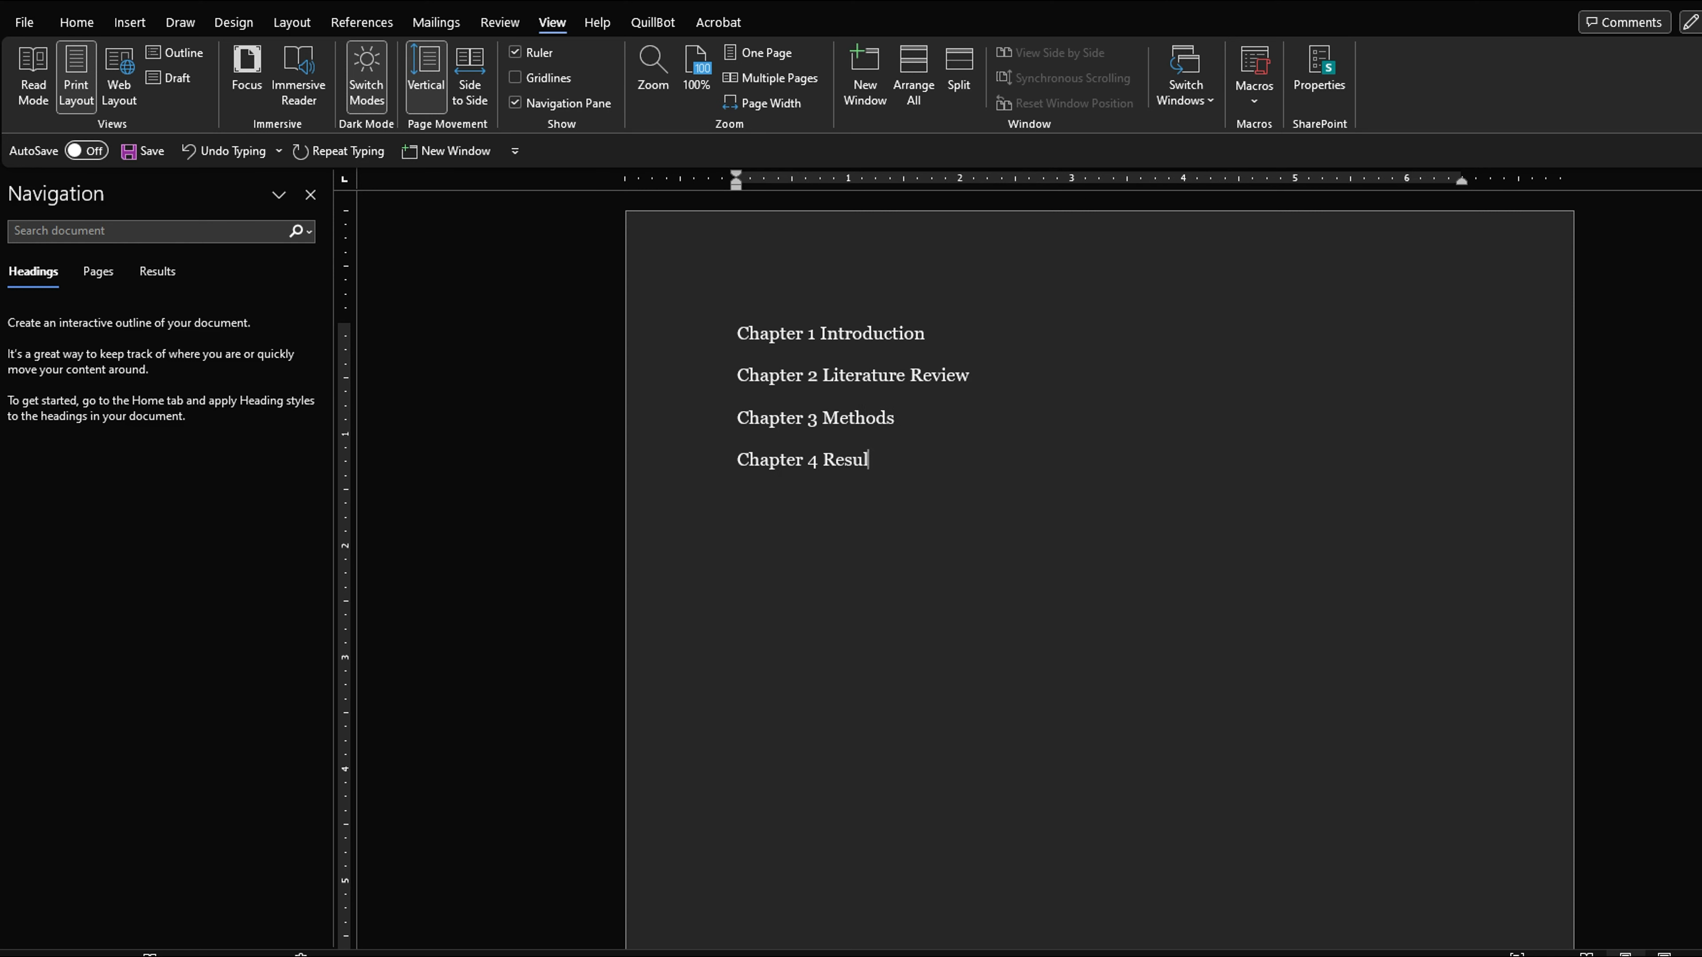
type("ts")
key("Return")
type("chapter 5 discussion")
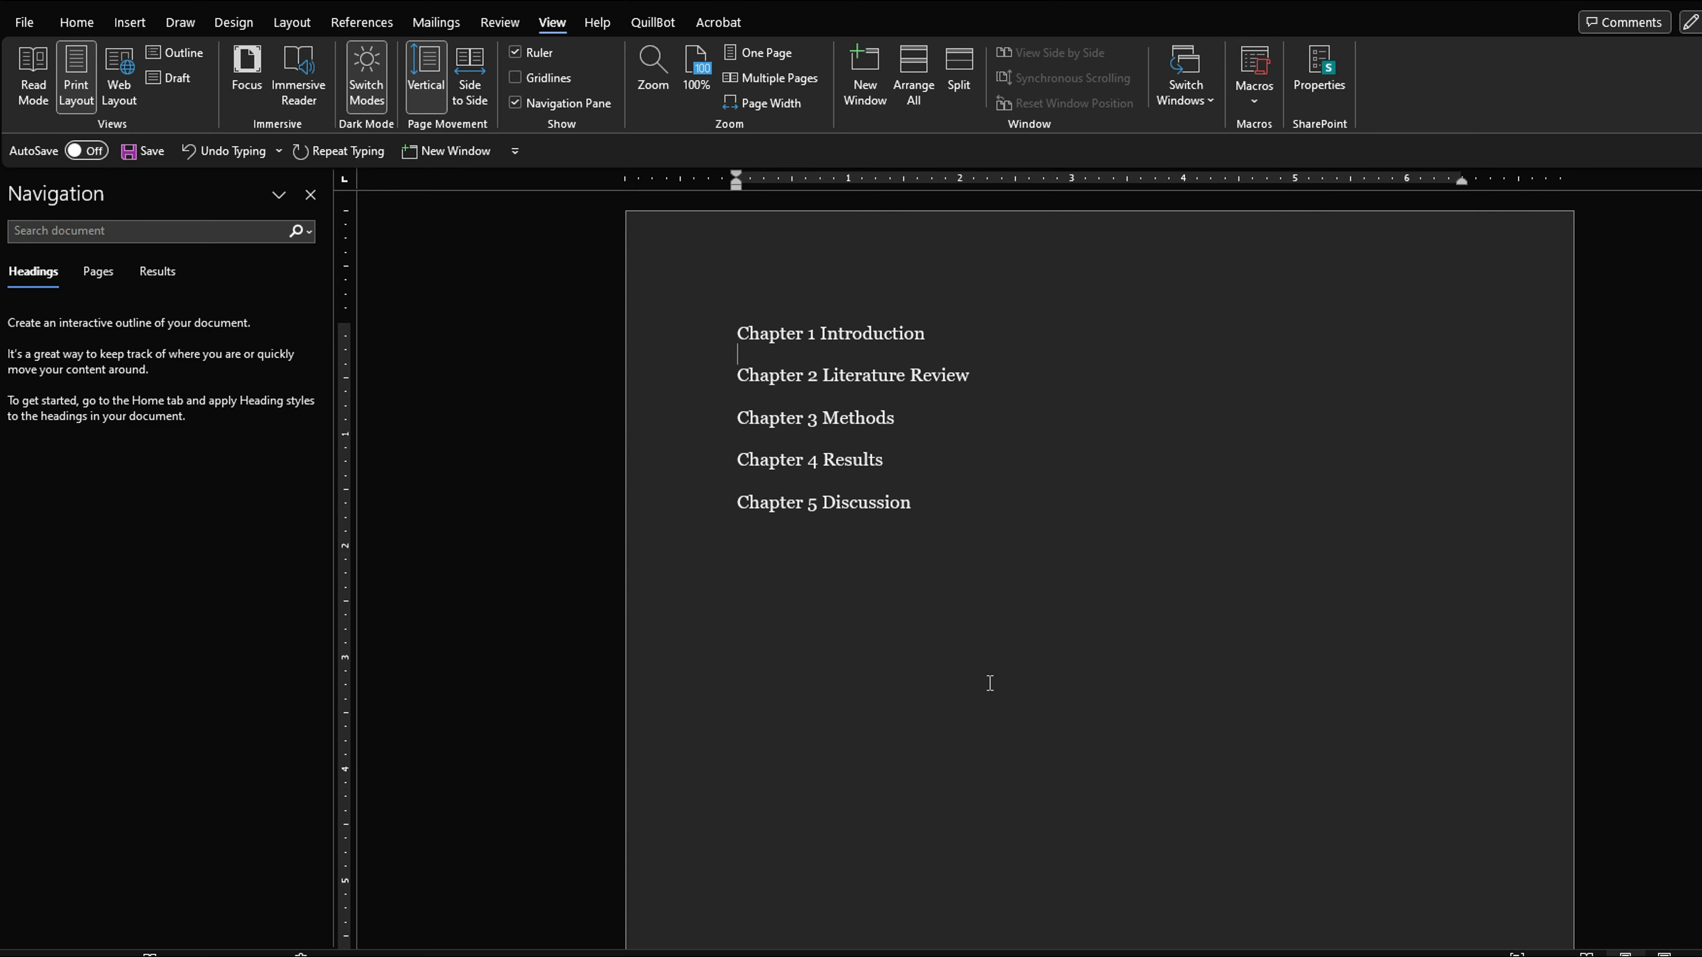
scroll(1097, 598, "down", 1)
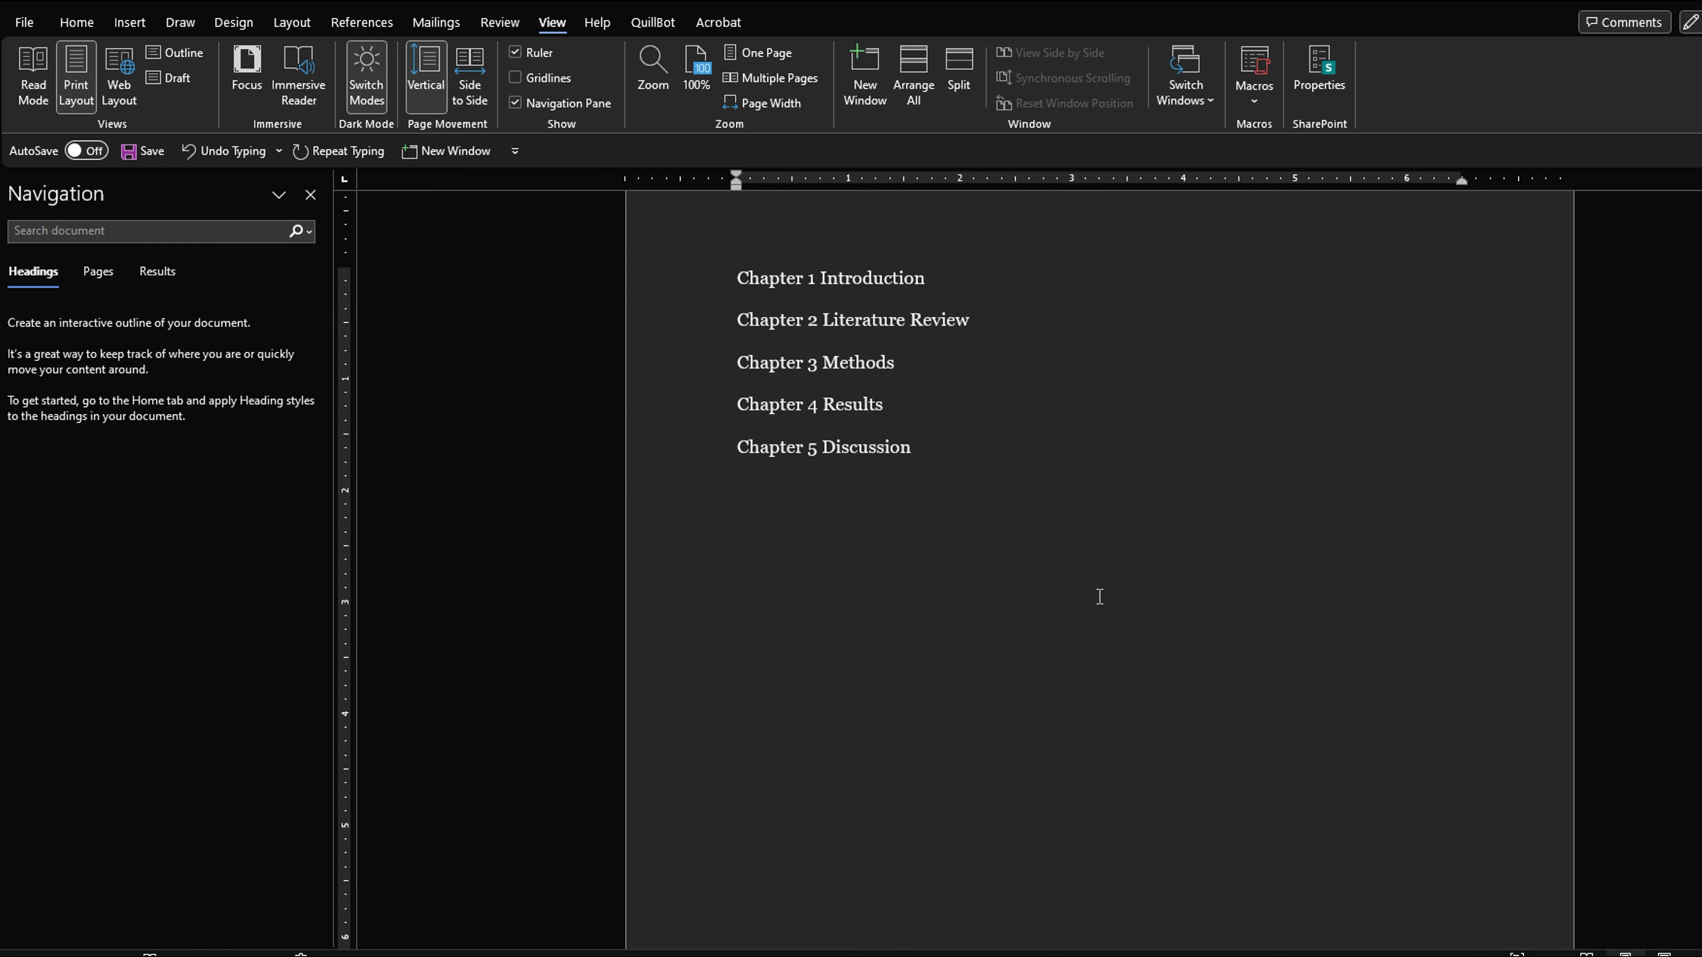
scroll(1100, 597, "up", 1)
scroll(1641, 696, "down", 2)
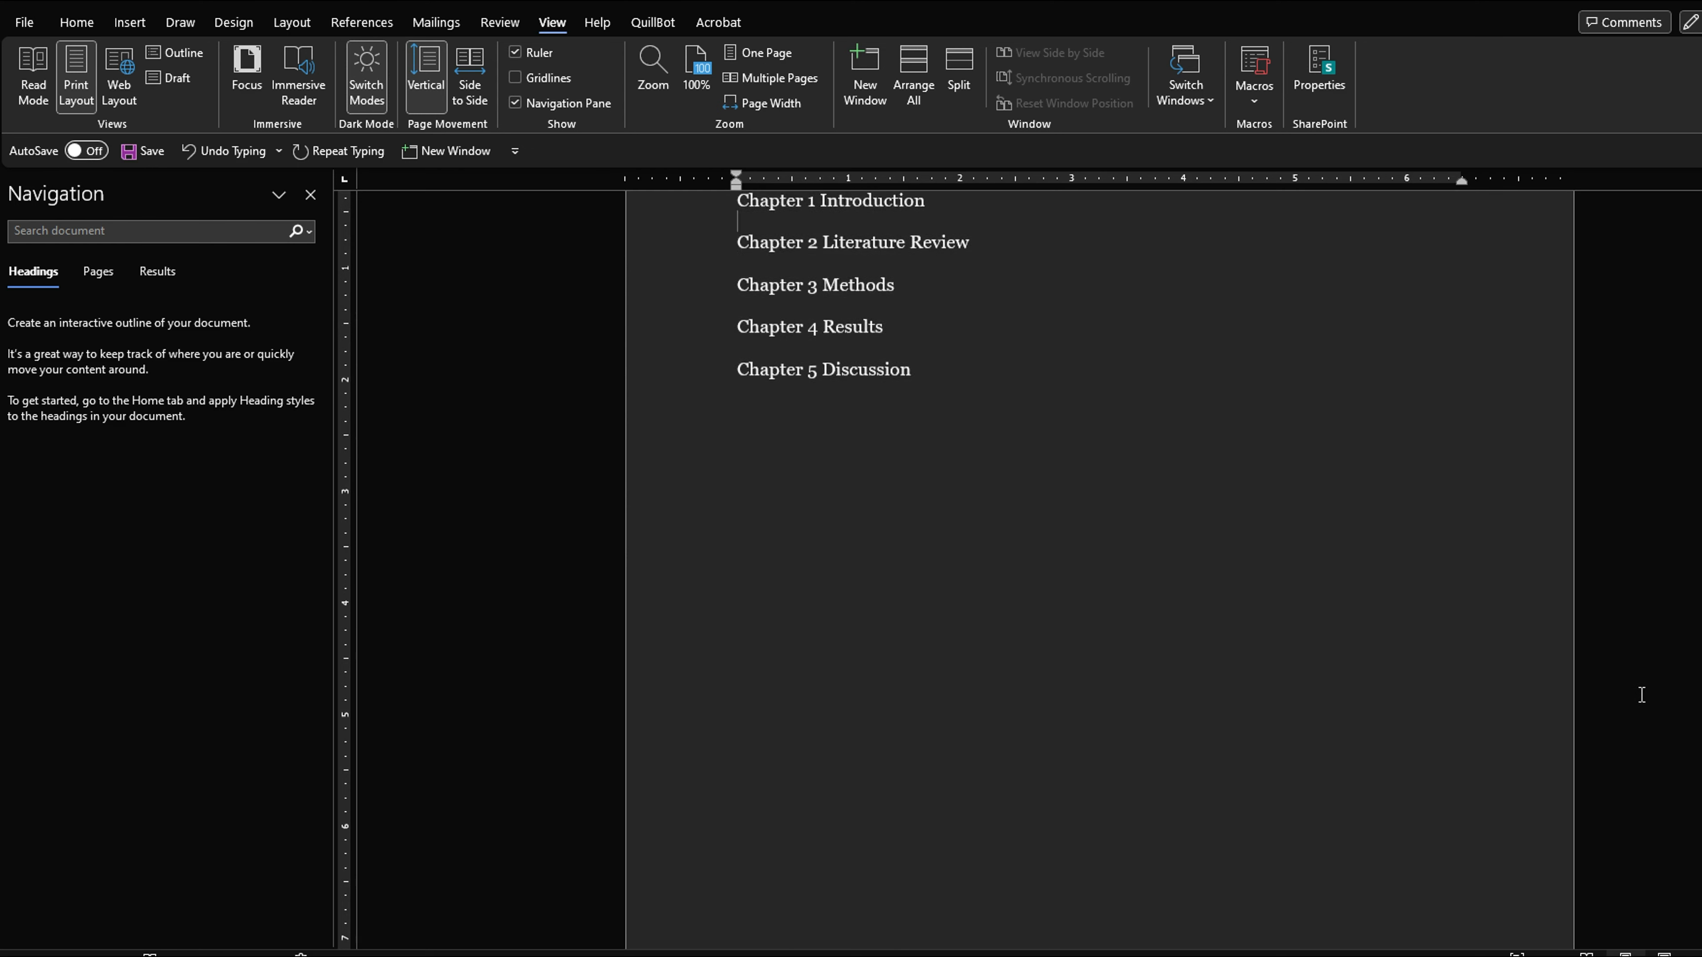
scroll(1102, 665, "up", 2)
Step: Apply the Heading 1 style to the Chapter 1 Introduction title
left_click(737, 334)
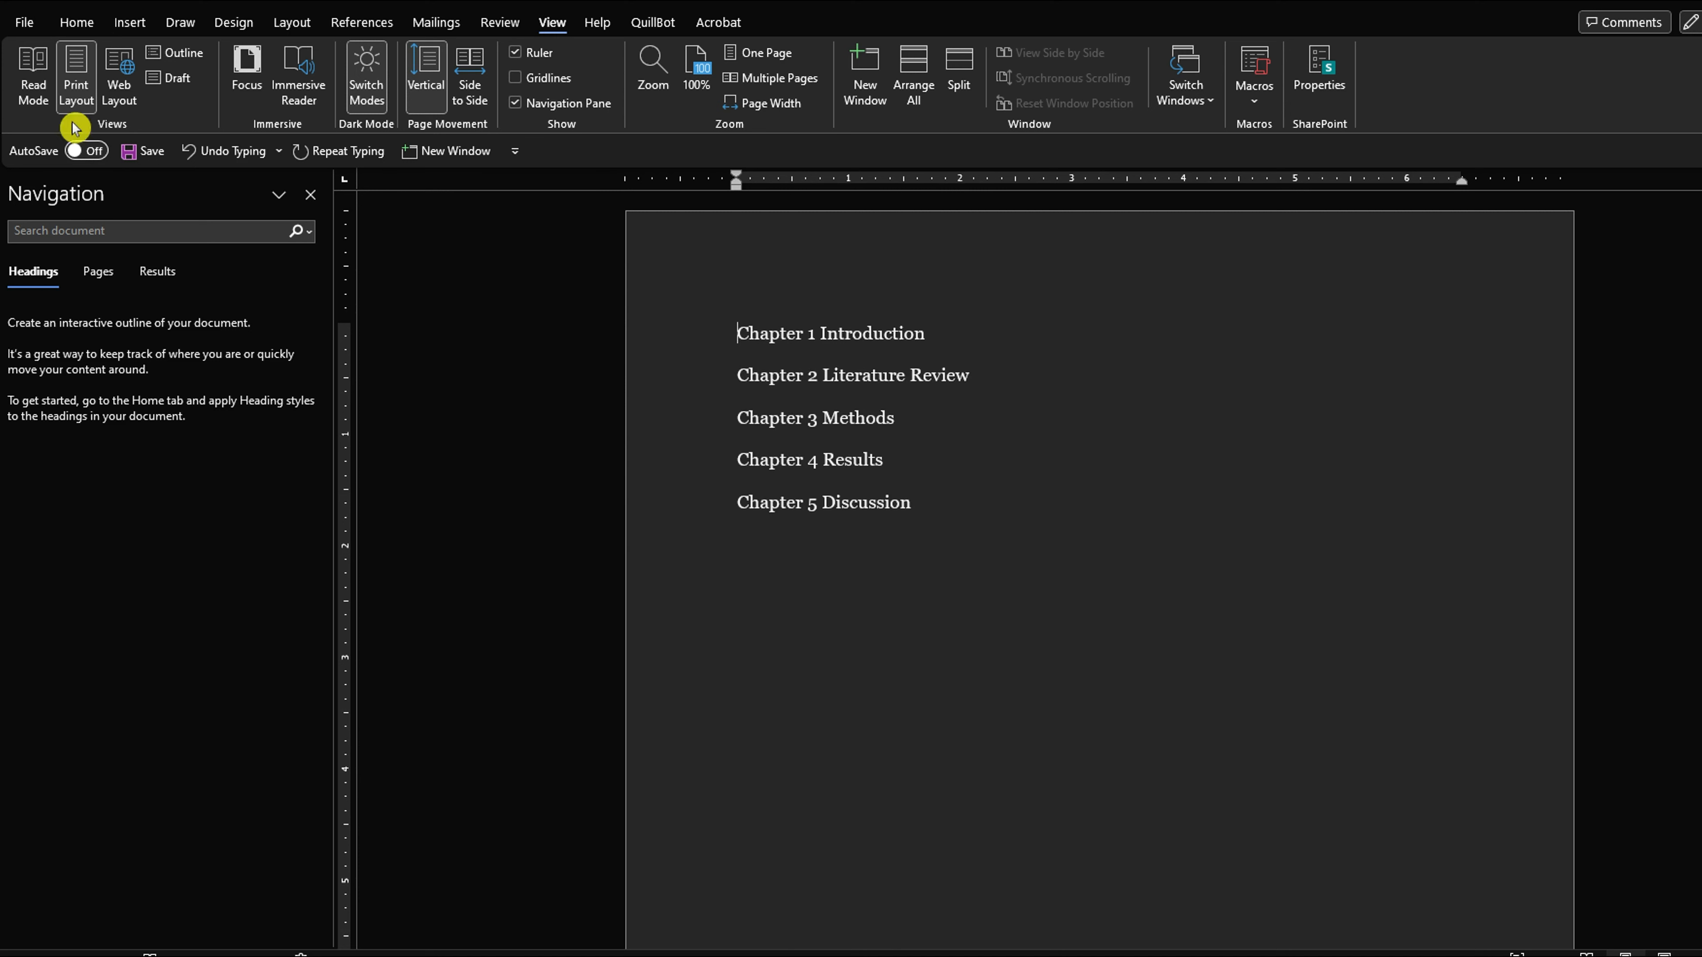
left_click(77, 25)
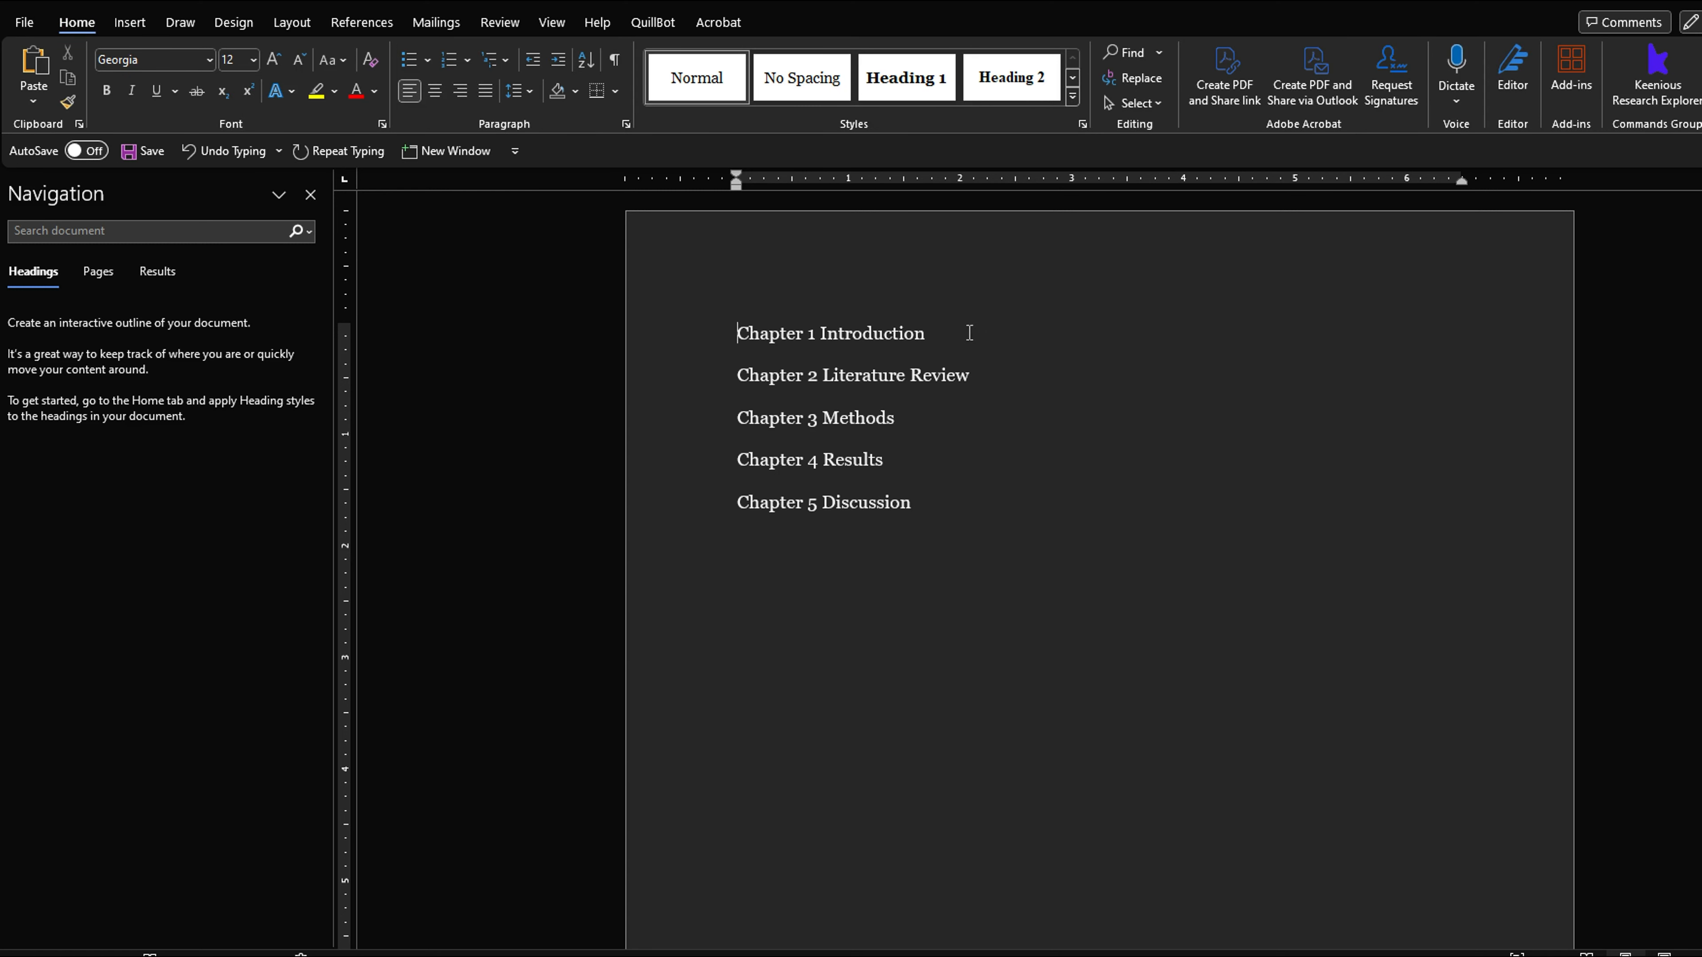
left_click_drag(970, 334, 739, 335)
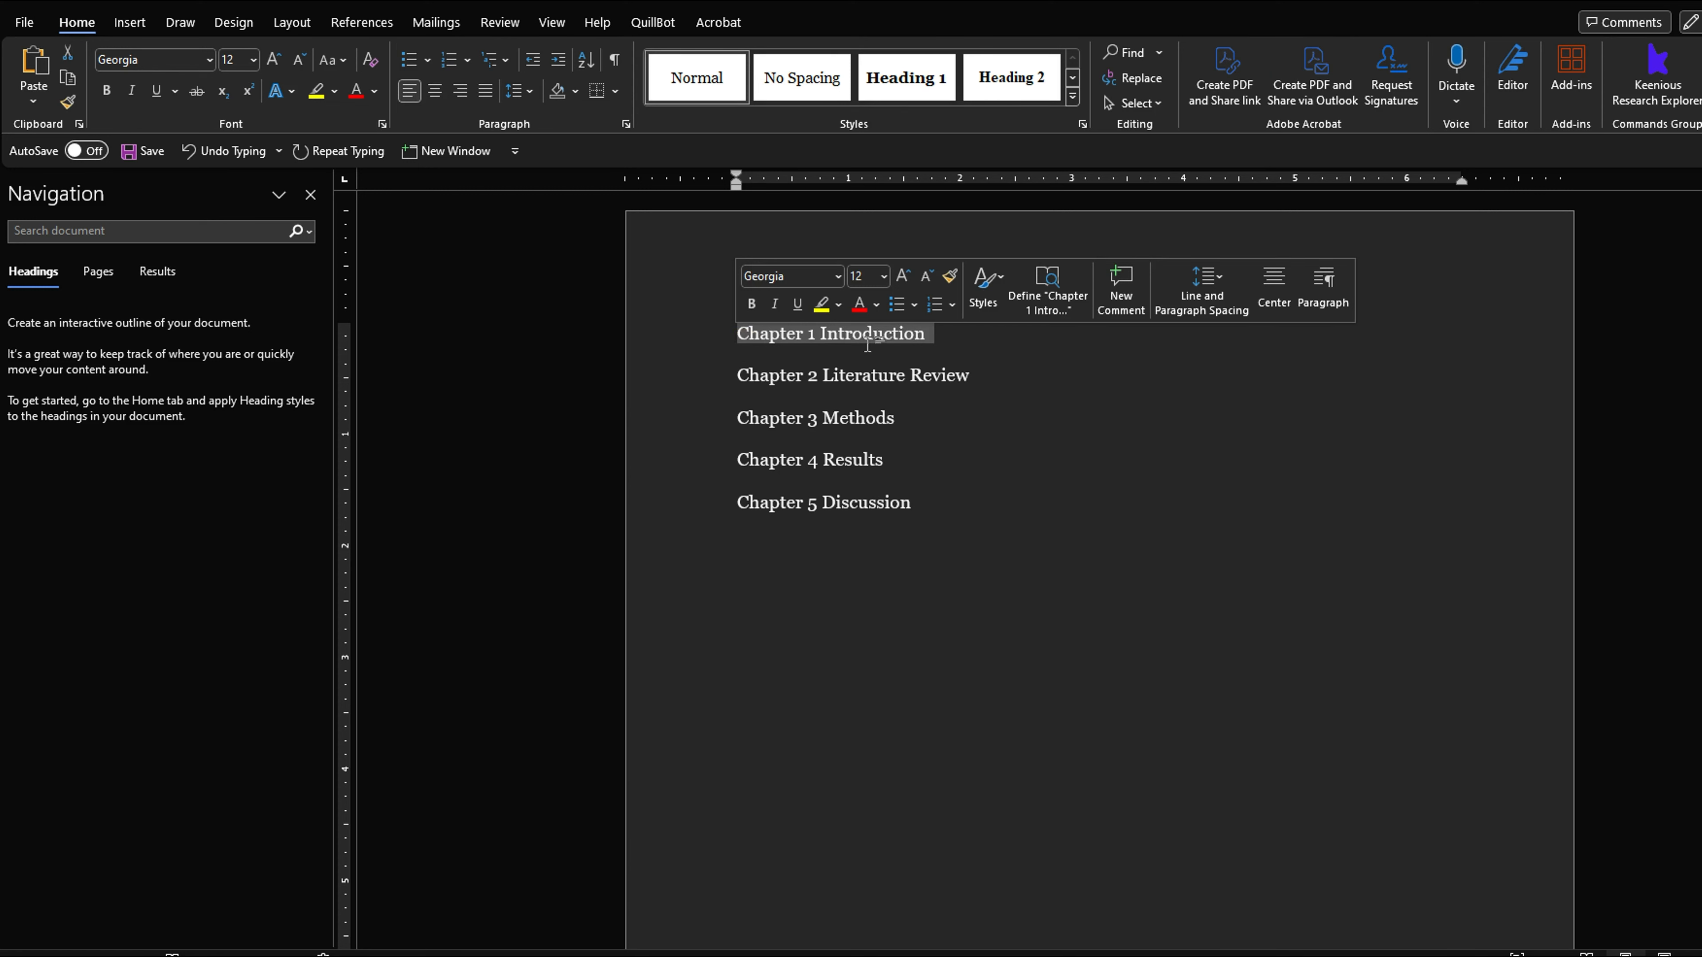
left_click(931, 97)
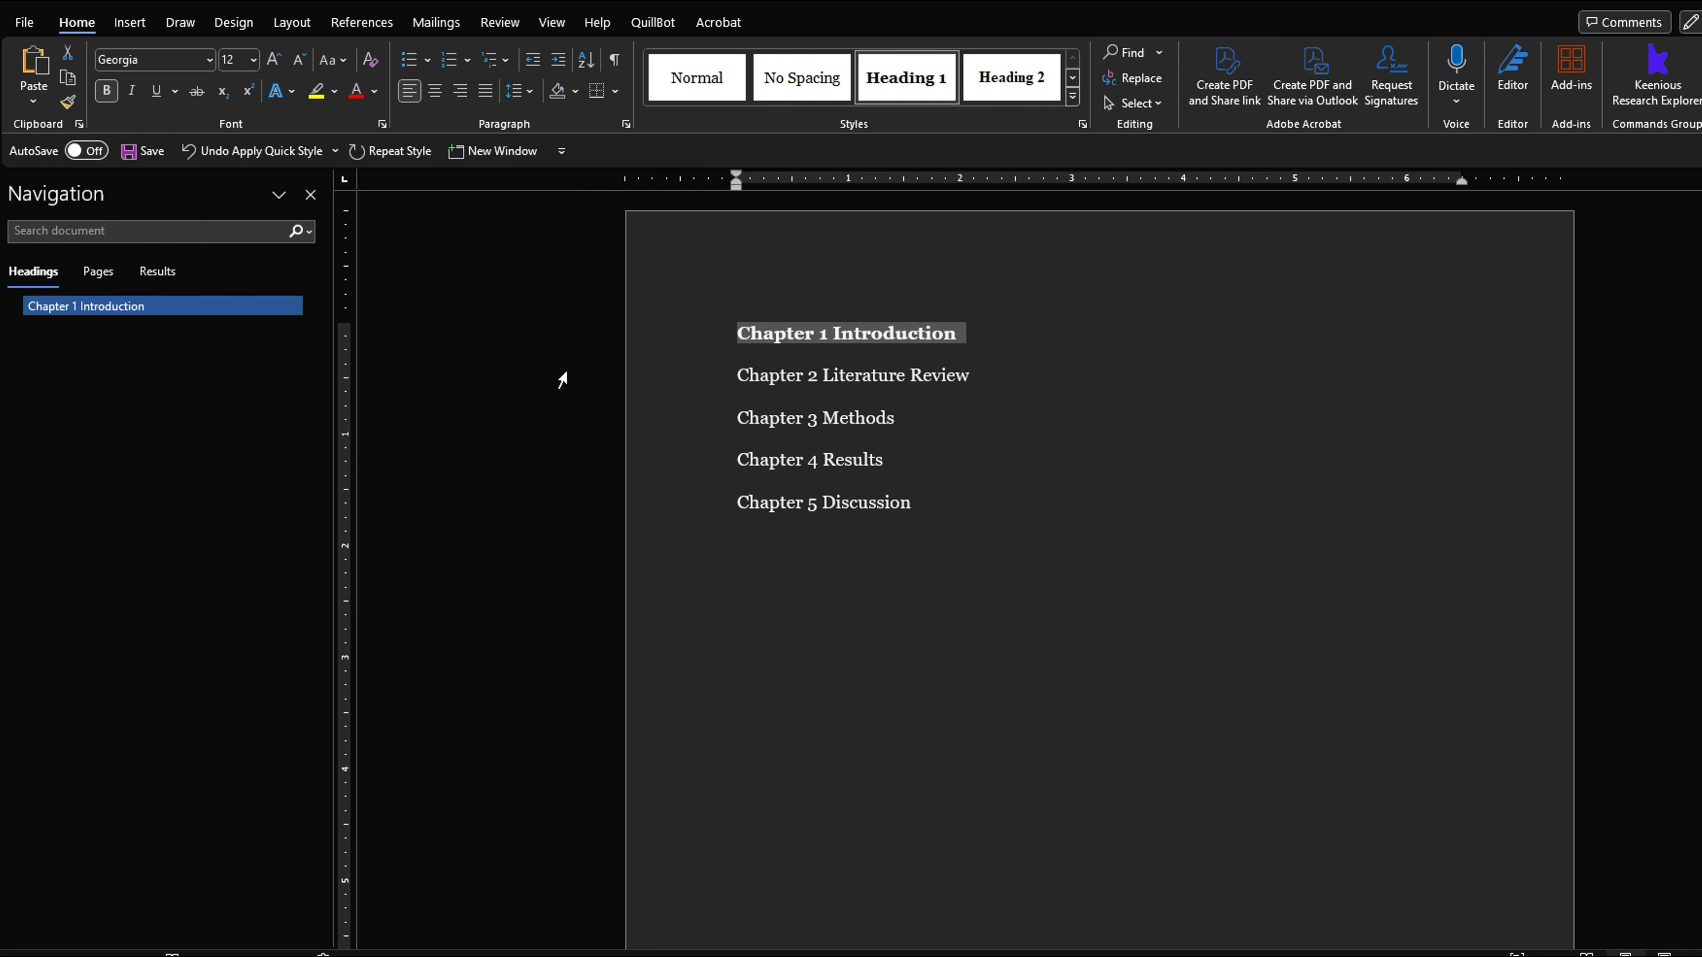
left_click(814, 356)
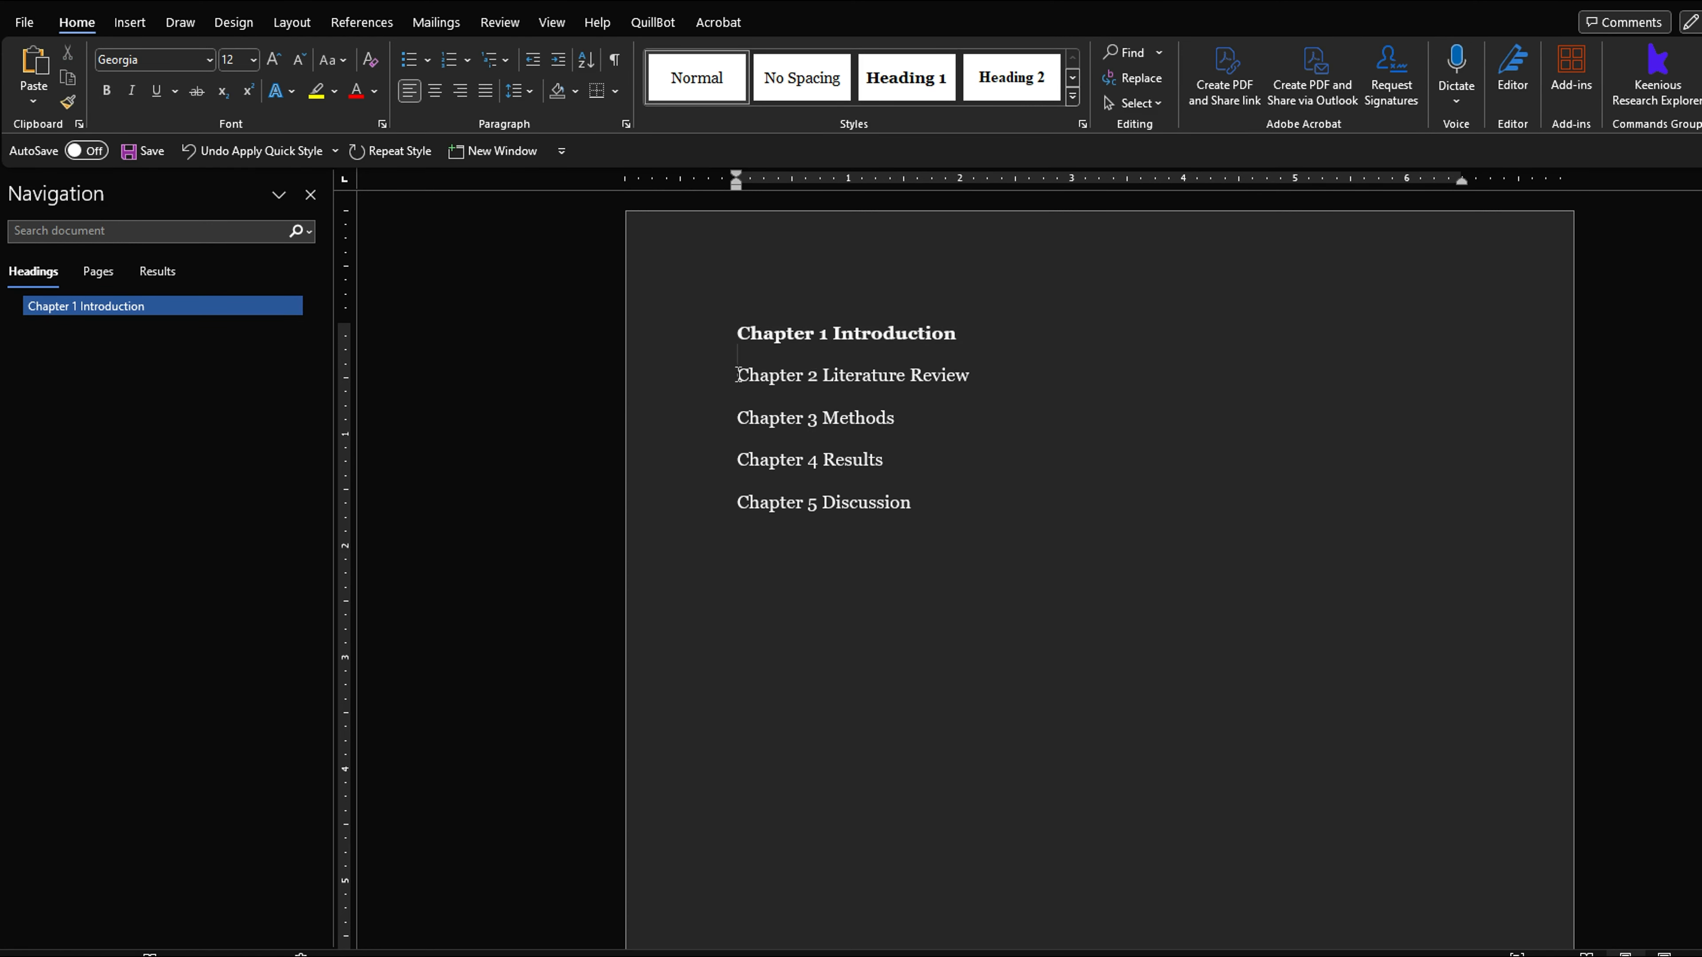
Step: Apply the Heading 1 style to each of the titles of Chapters 2, 3, 4 and 5
left_click_drag(738, 374, 991, 366)
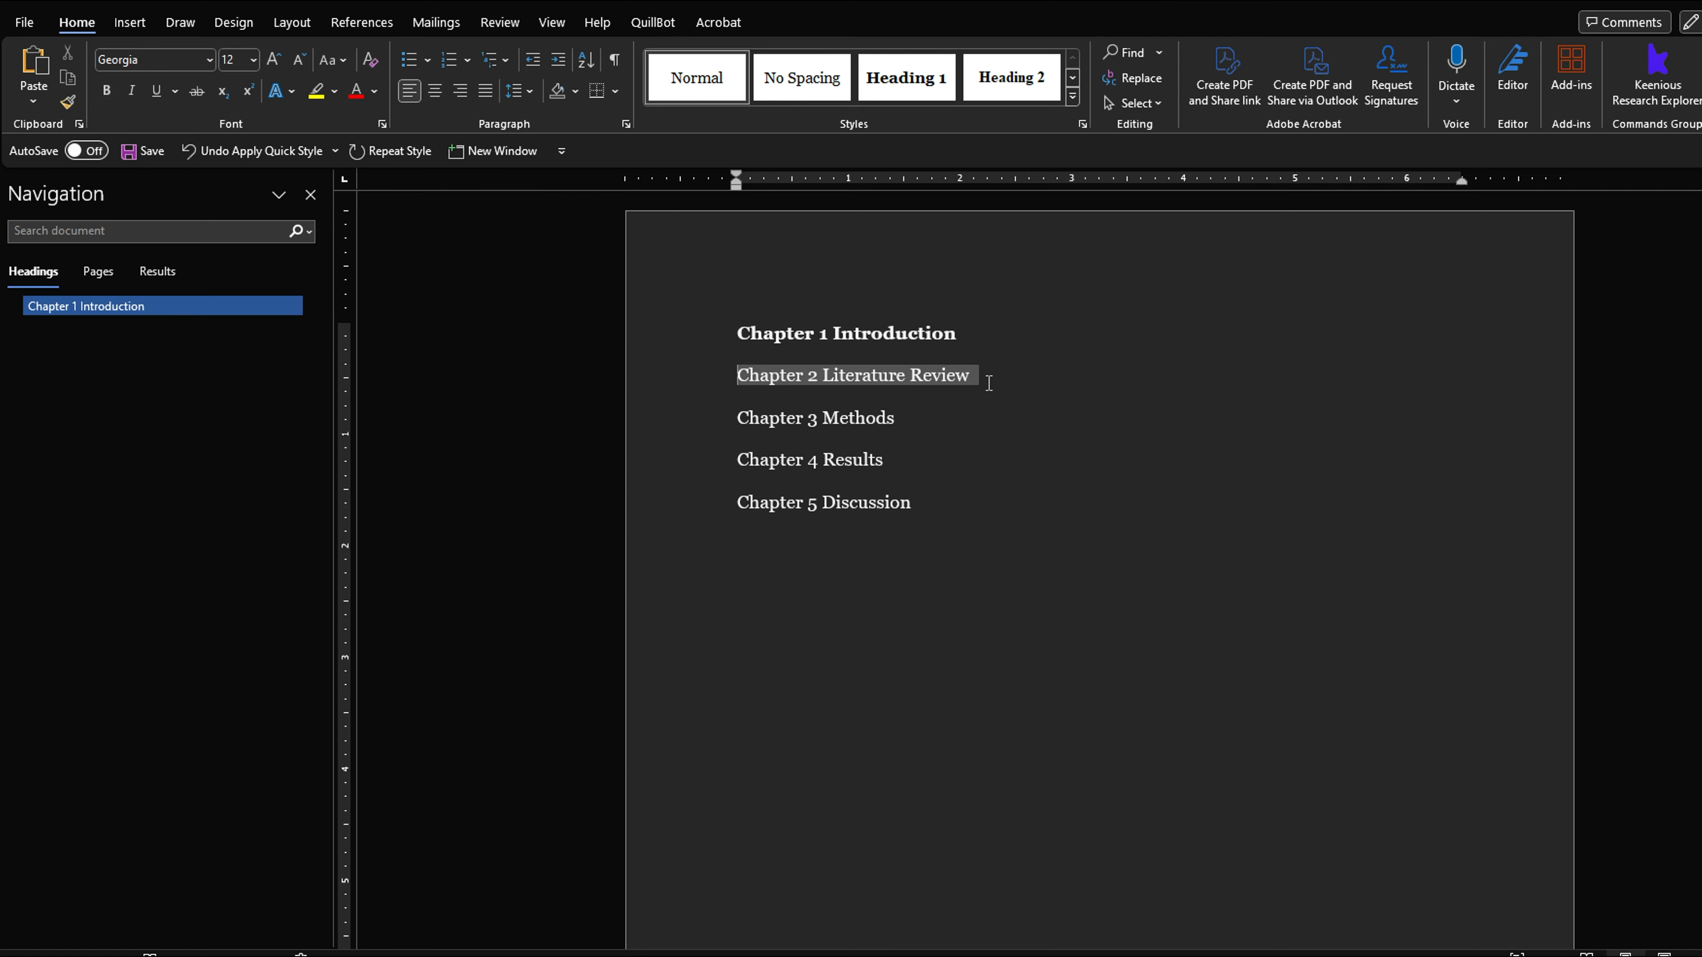
left_click(908, 76)
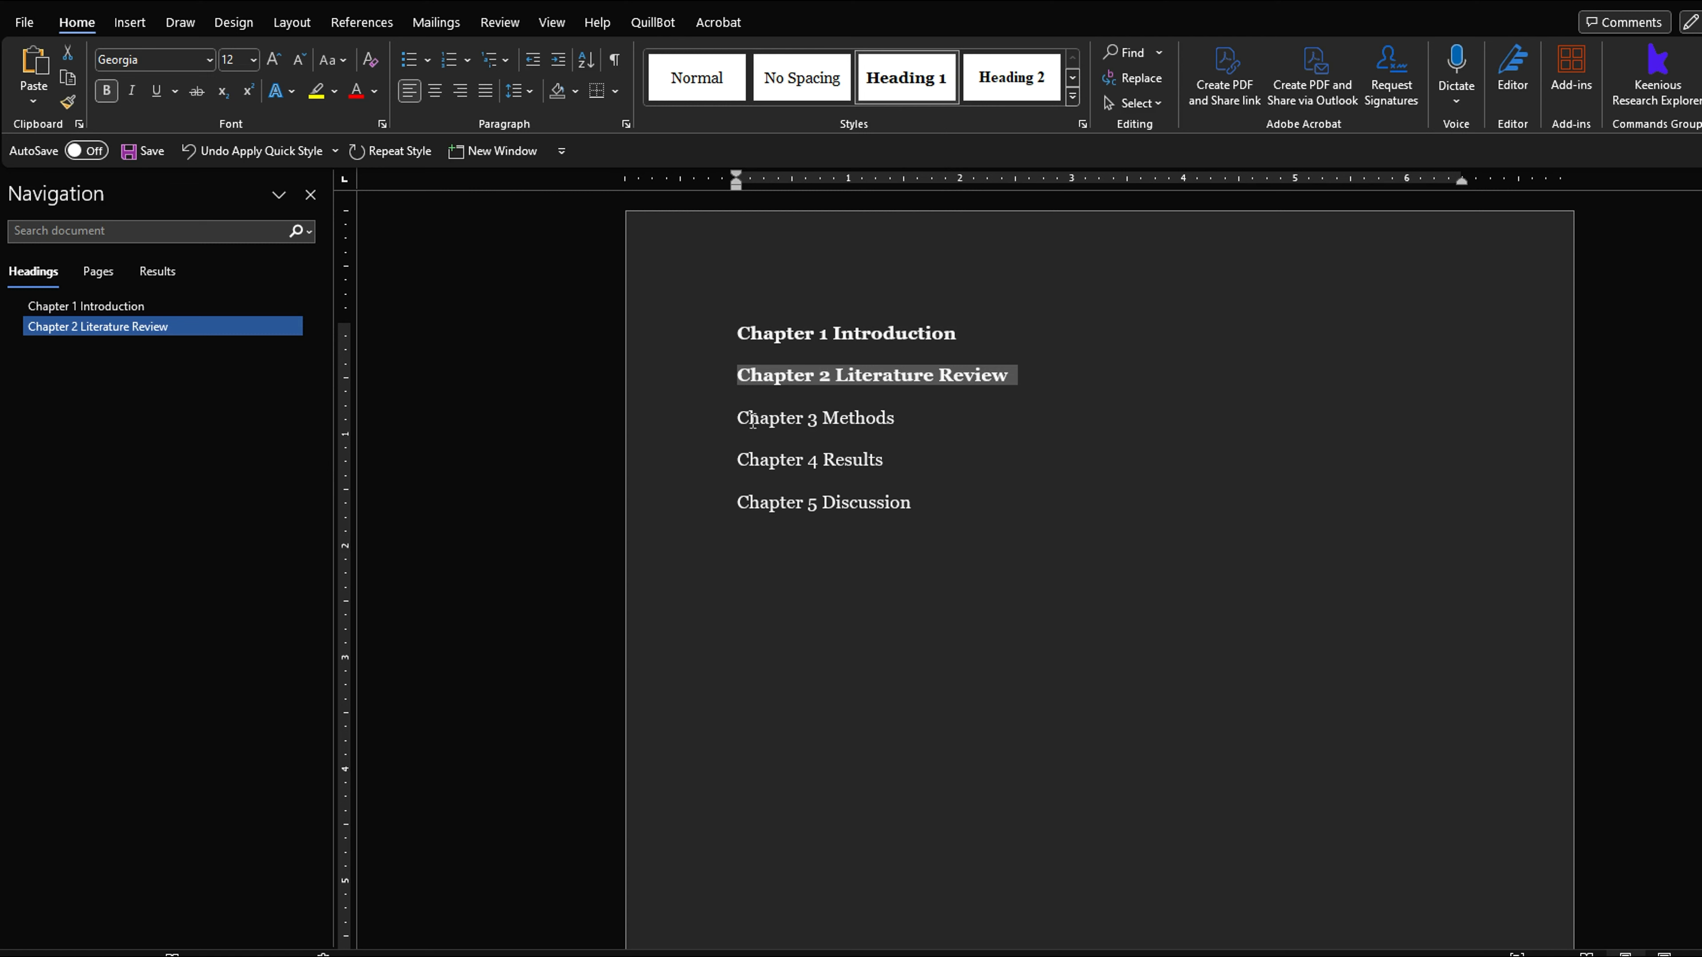
left_click_drag(775, 413, 925, 417)
left_click(908, 77)
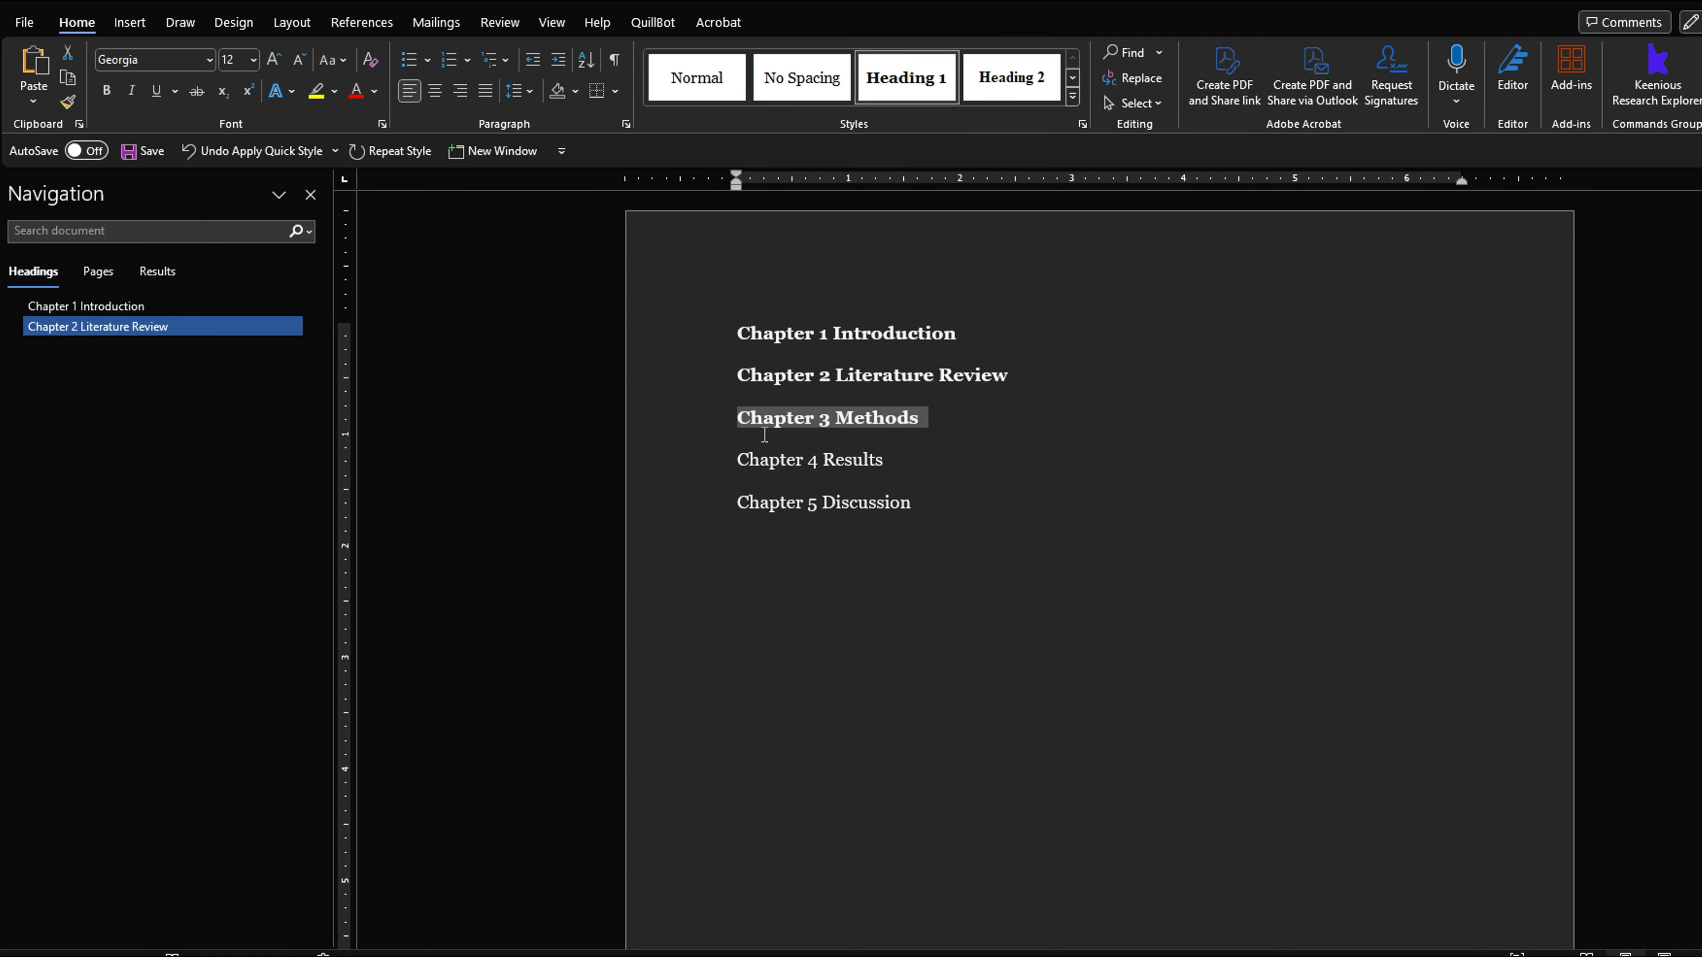
left_click_drag(736, 463, 894, 461)
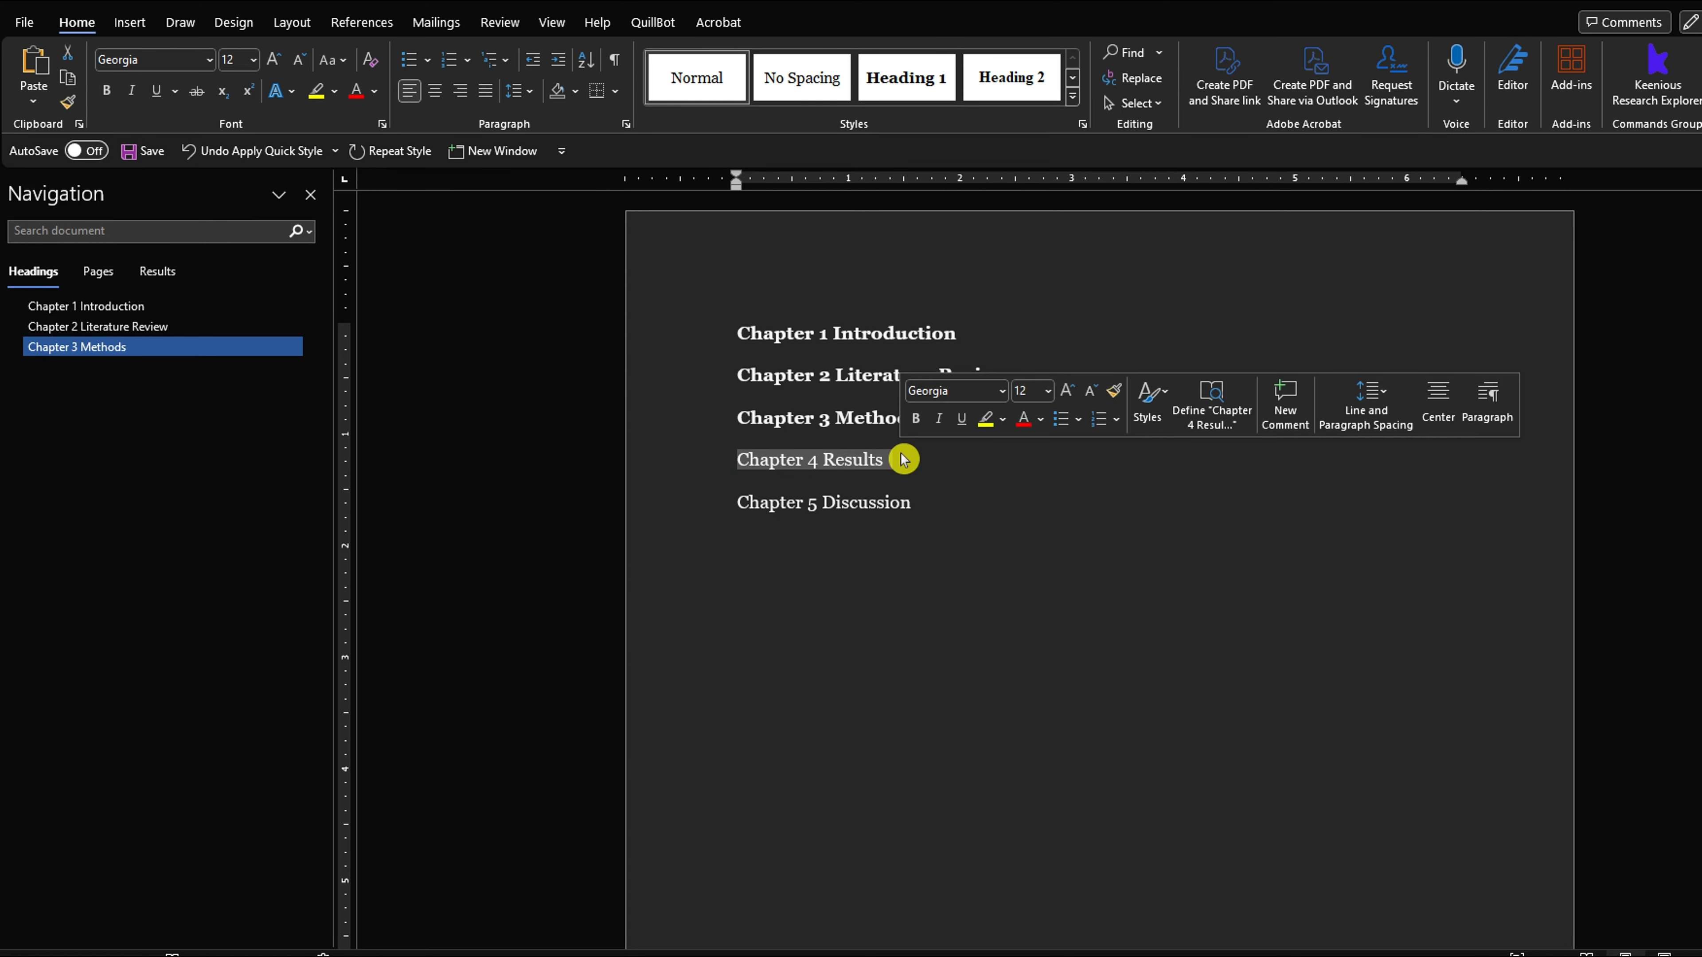
left_click(908, 78)
left_click_drag(736, 502, 928, 504)
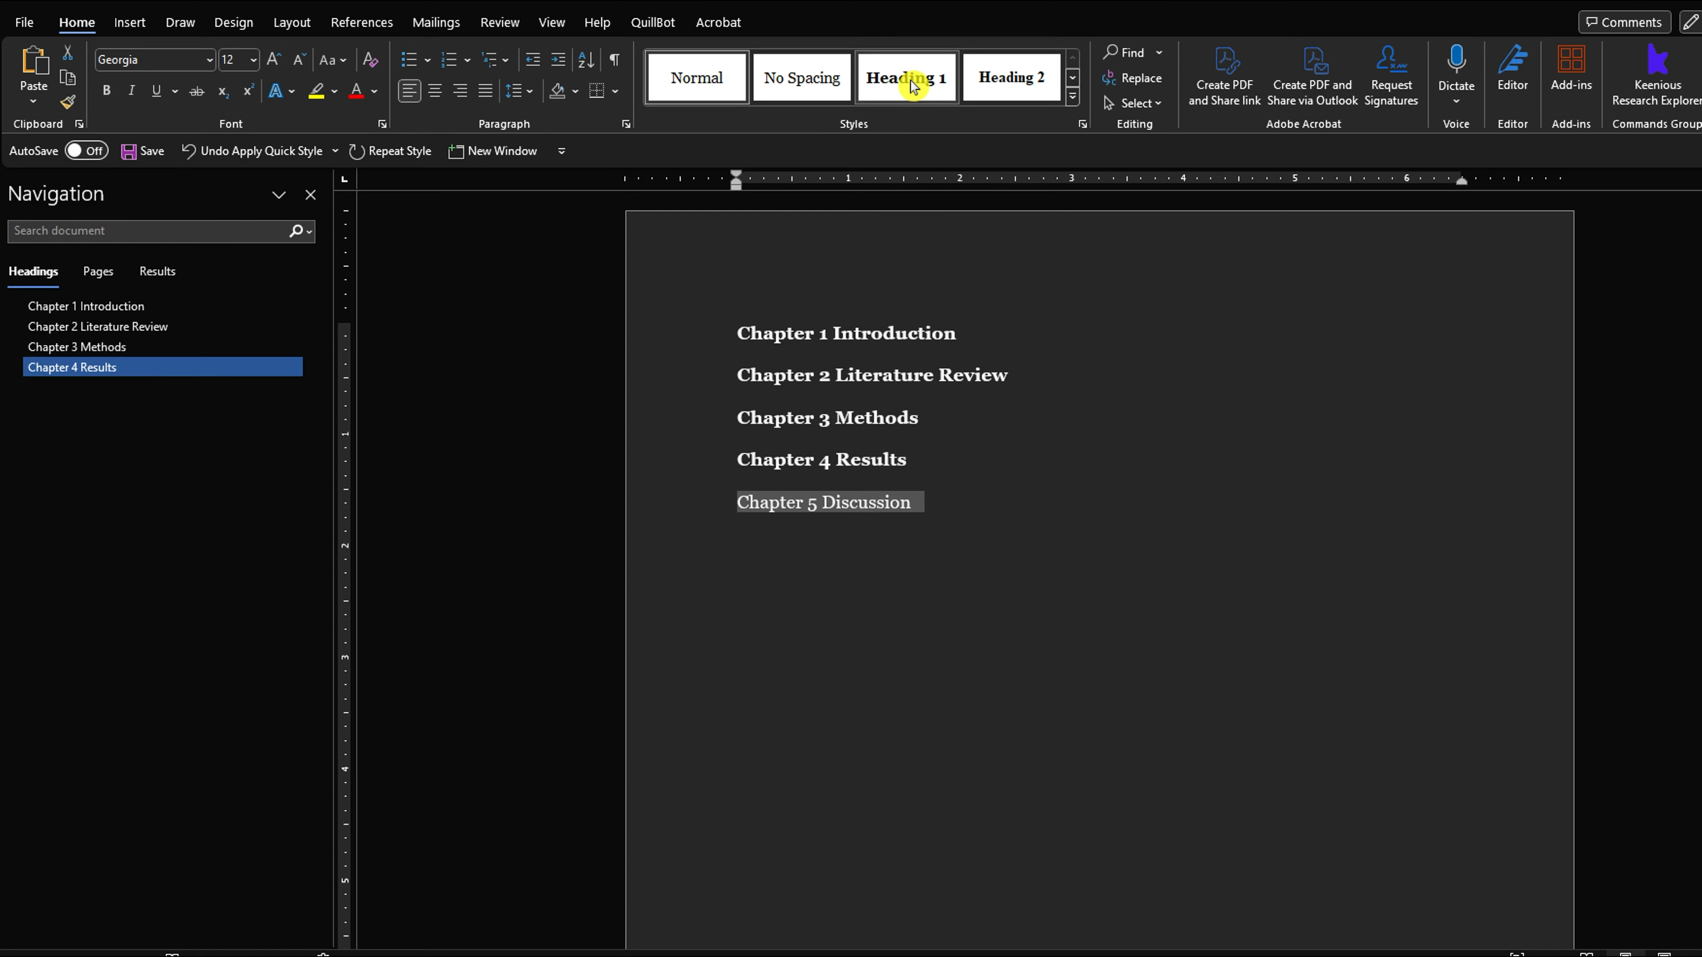
left_click(908, 77)
Step: Insert a long run of blank lines below the Chapter 1 Introduction heading to push the other chapter headings onto another page
left_click(958, 333)
key("Return")
key("Return")
key("Return")
key("Return")
key("Return")
key("Return")
key("Return")
key("Return")
key("Return")
key("Return")
key("Return")
key("Return")
key("Return")
key("Return")
key("Return")
key("Return")
key("Return")
key("Return")
key("Return")
key("Return")
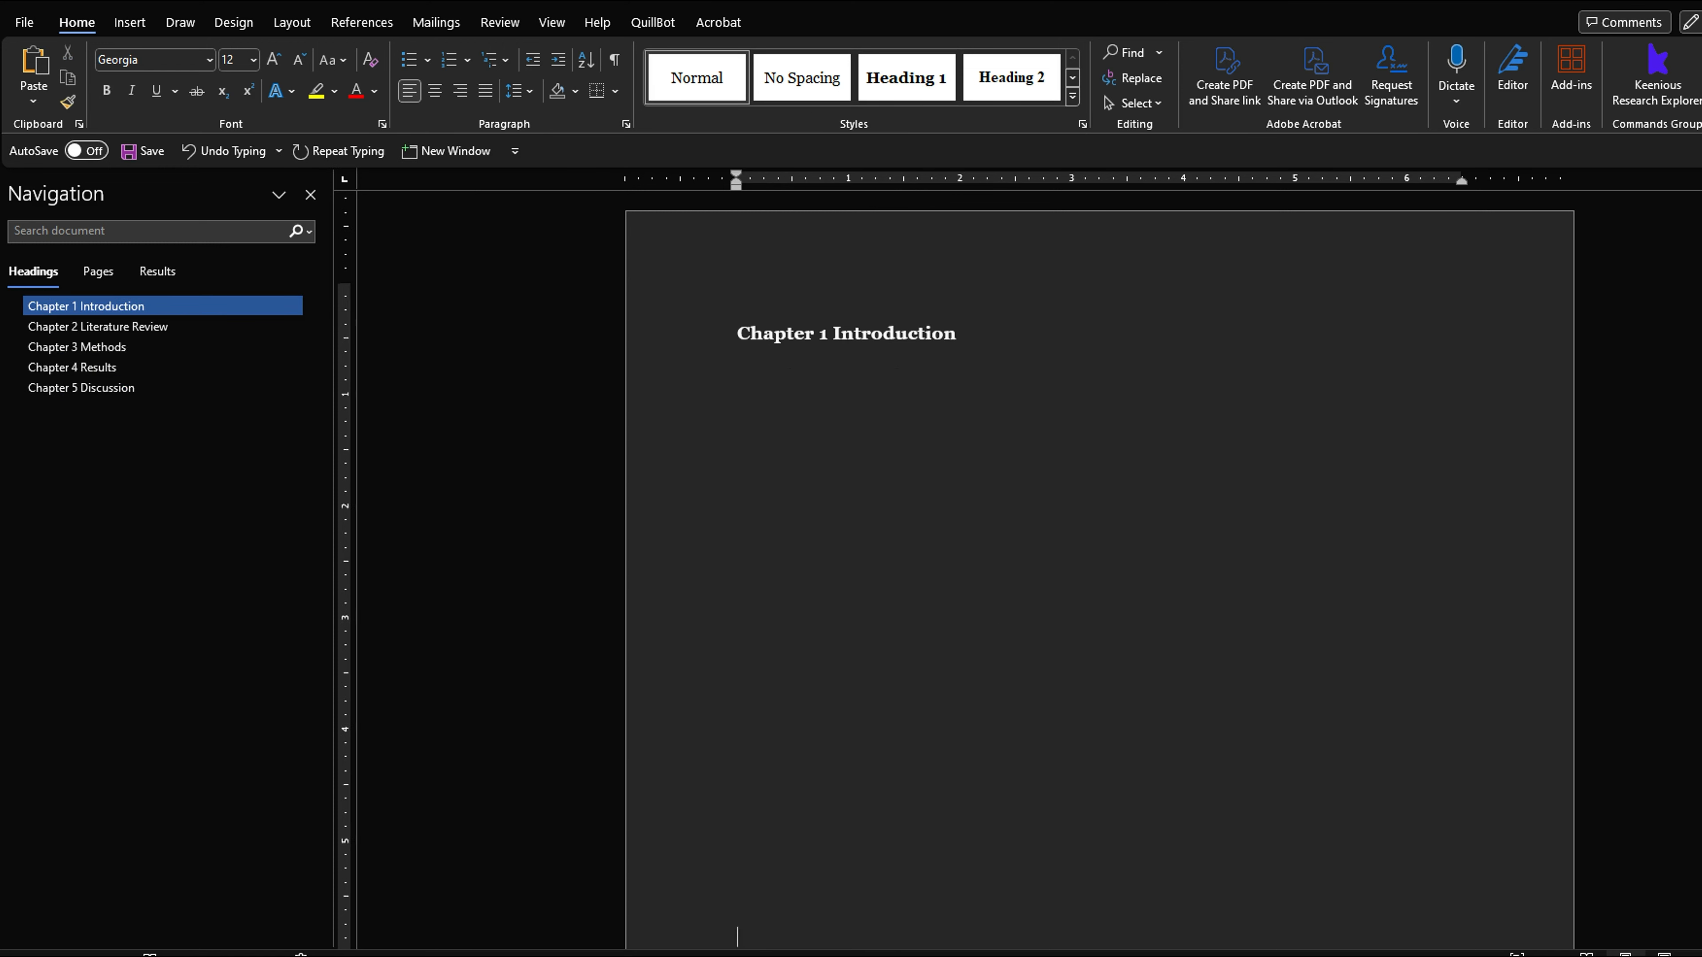
key("Return")
key("Return")
key("Return")
key("Return")
key("Return")
key("Return")
key("Return")
key("Return")
key("Return")
key("Return")
key("Return")
key("Return")
key("Return")
key("Return")
key("Return")
key("Return")
key("Return")
key("Return")
key("Return")
key("Return")
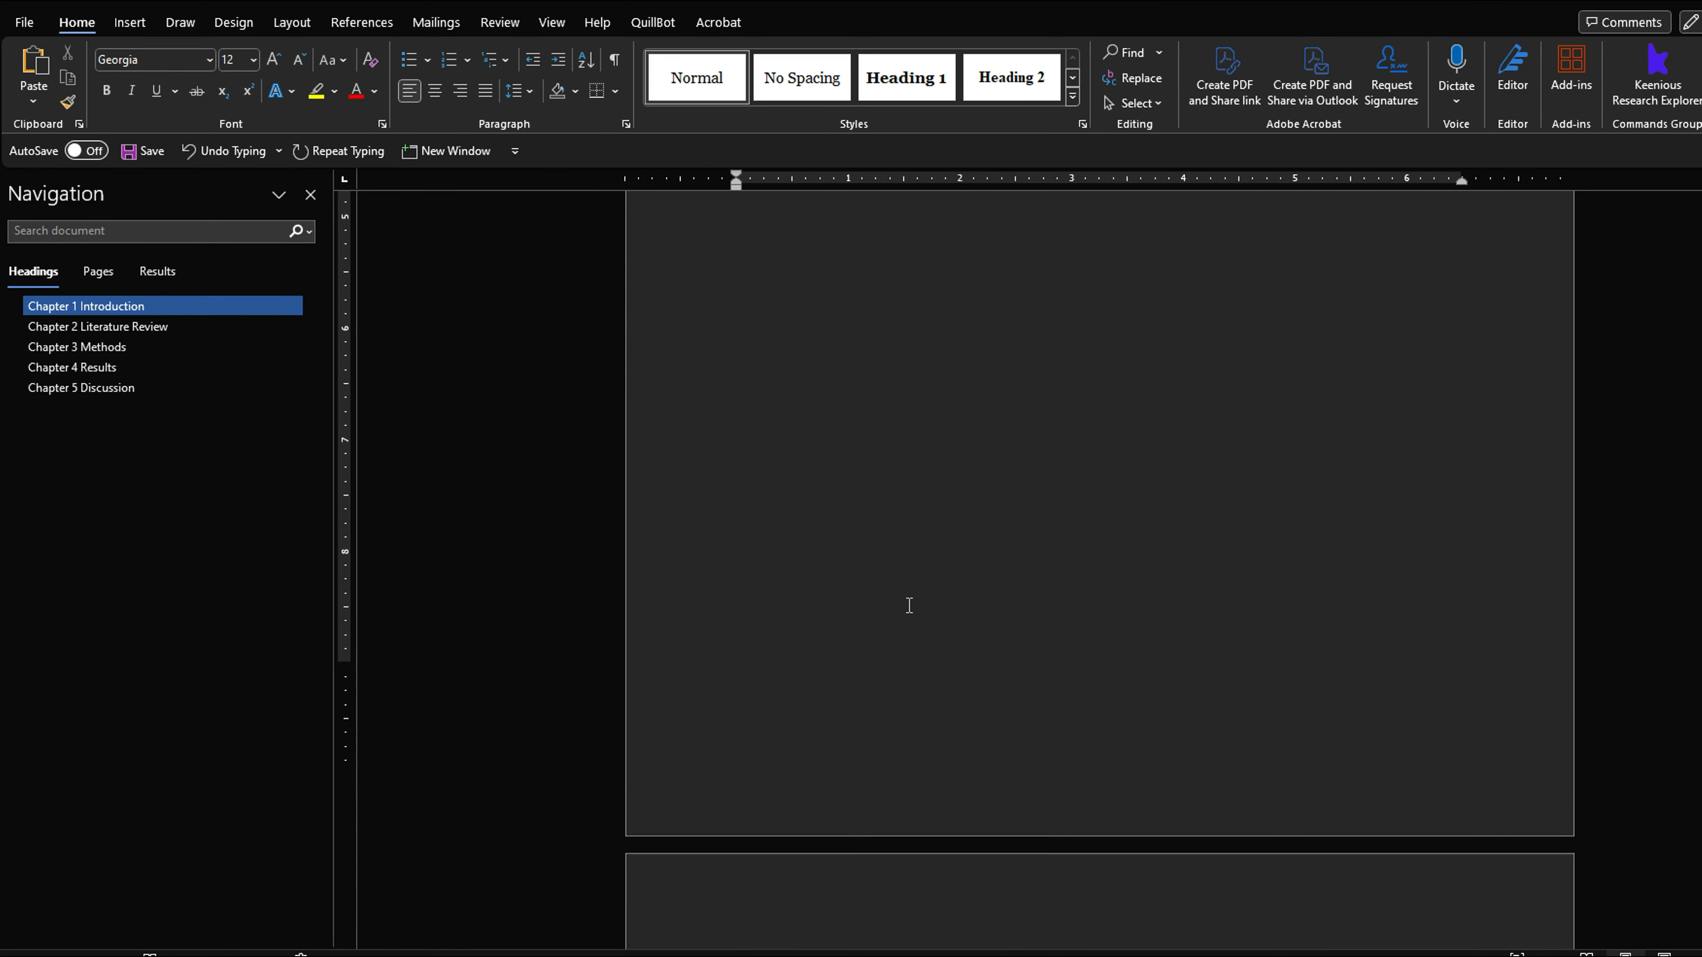
Step: Add the body line "Example text for chapter 4" on its own line beneath the Chapter 4 Results heading
scroll(909, 605, "down", 3)
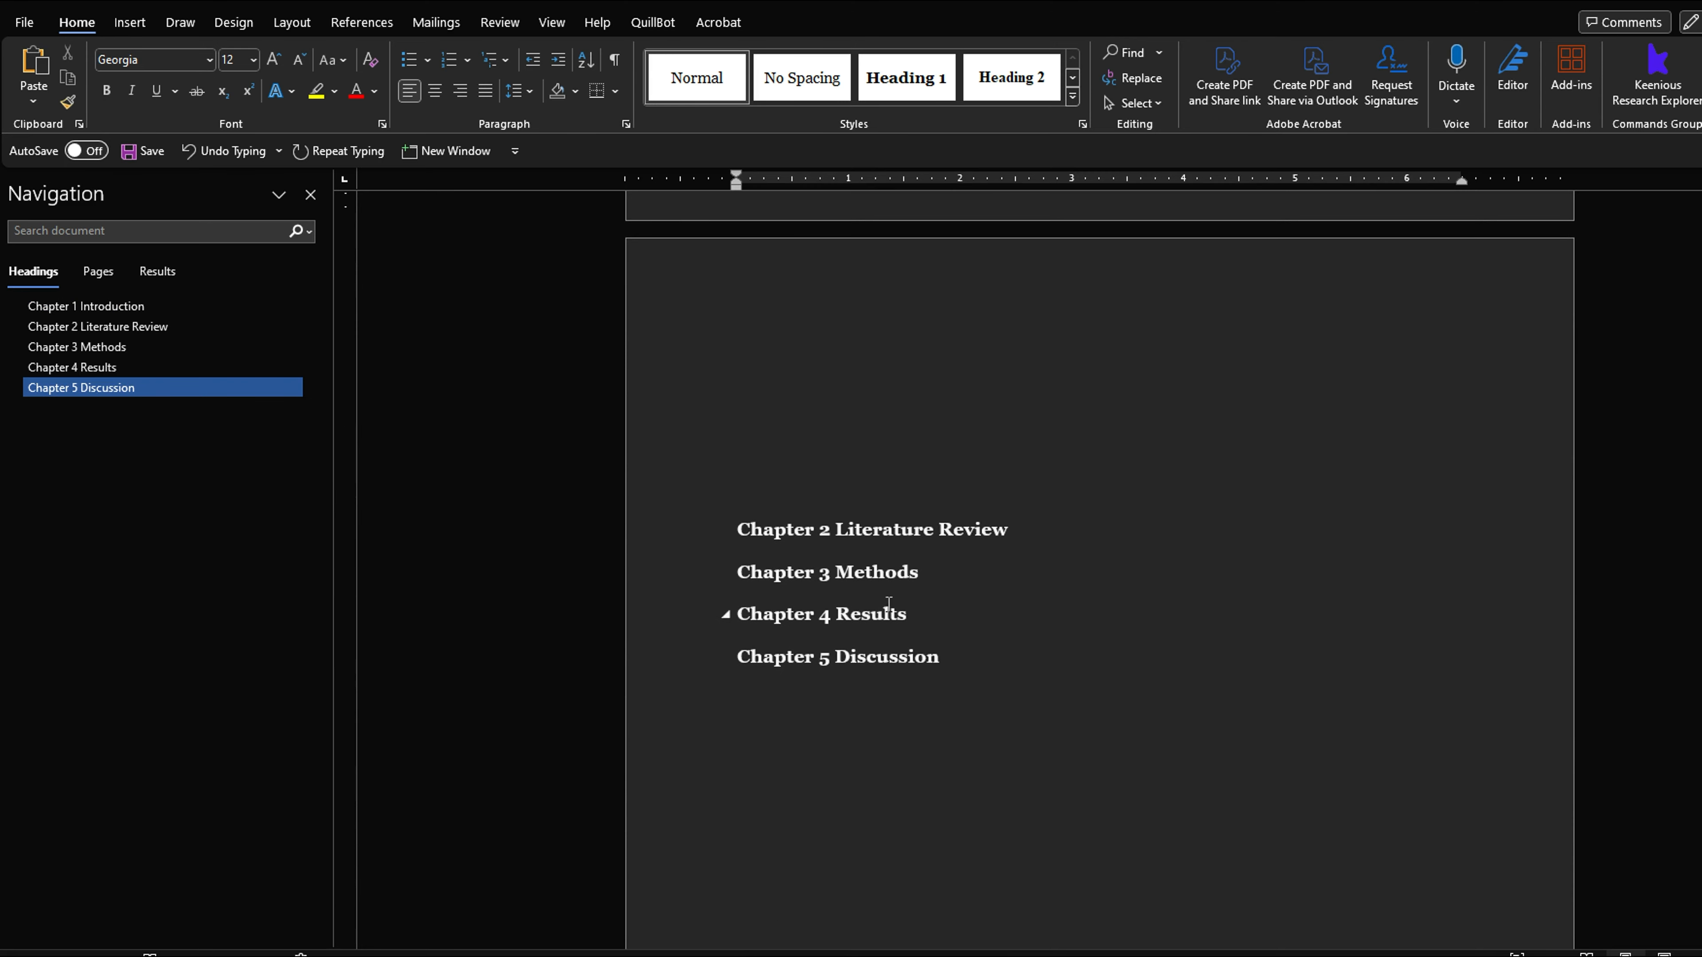
left_click(864, 637)
key("Return")
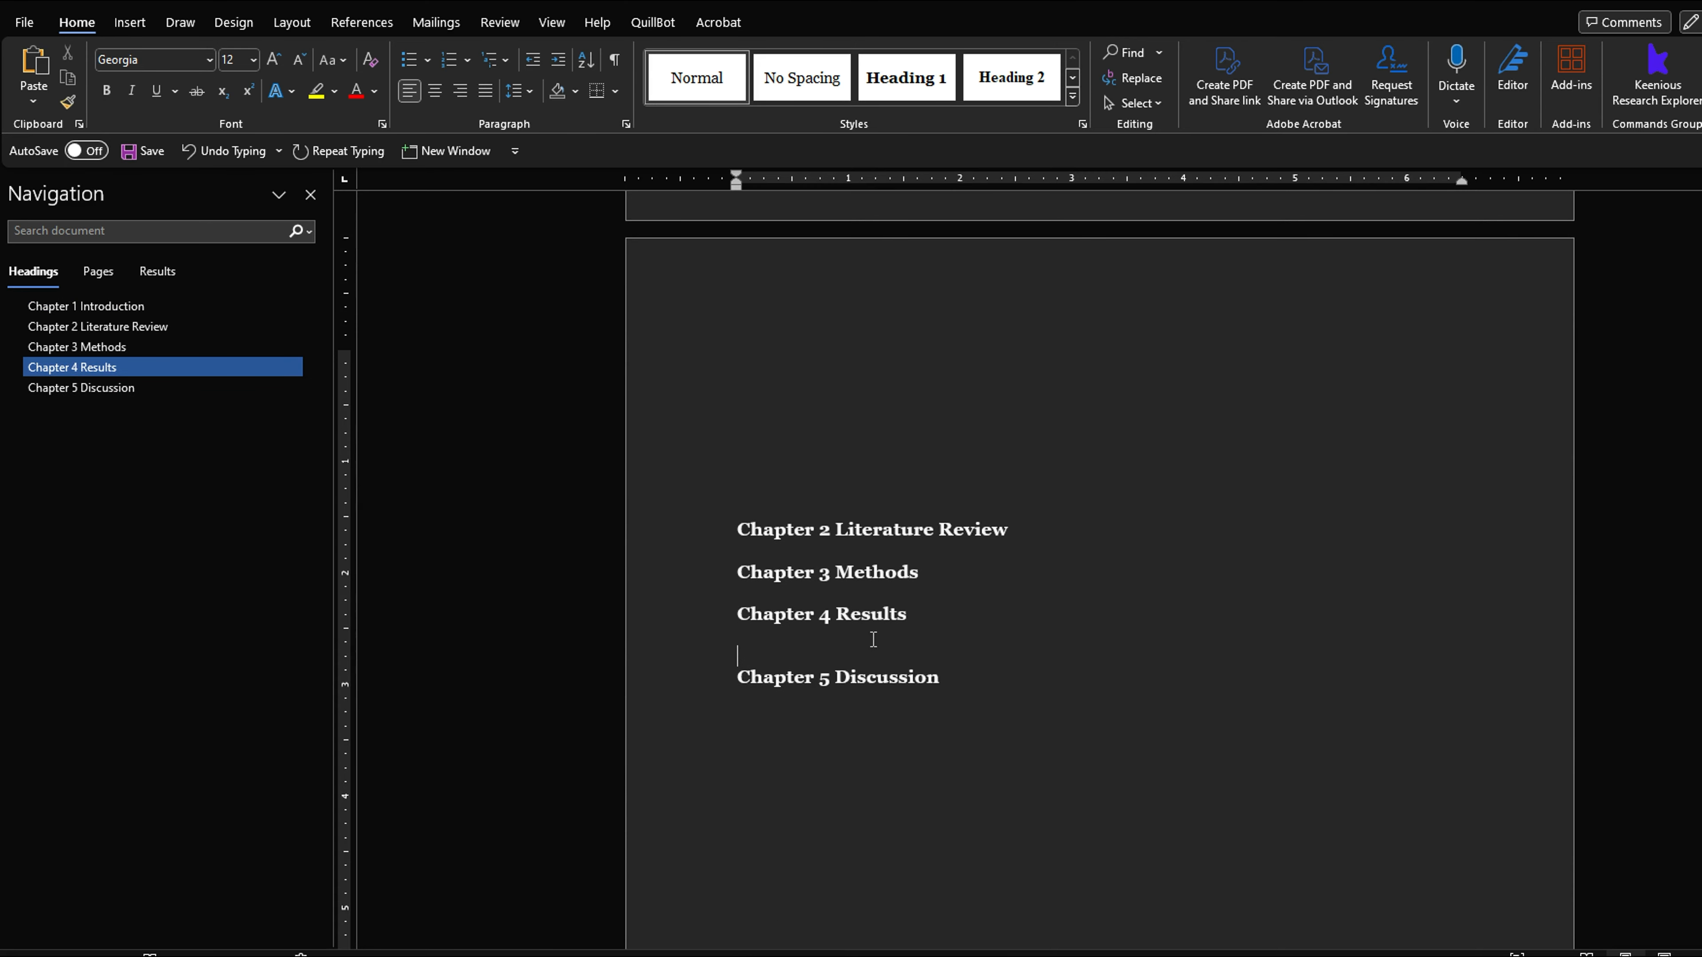
type("example text for")
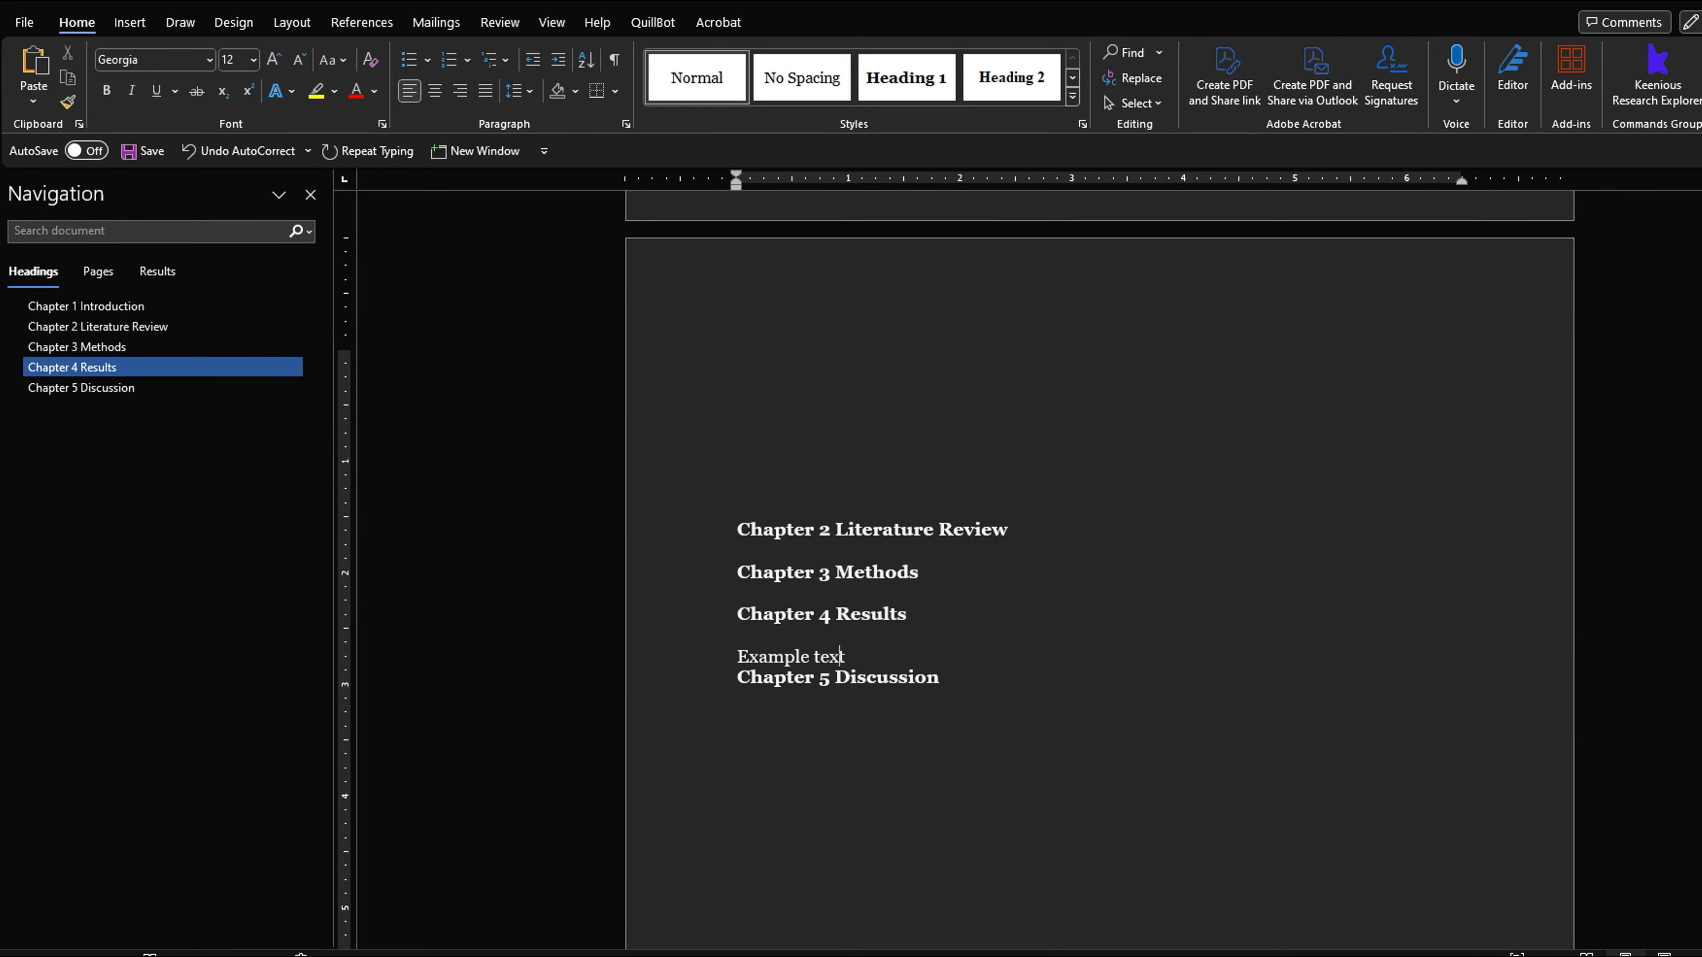
type(" chapter 4")
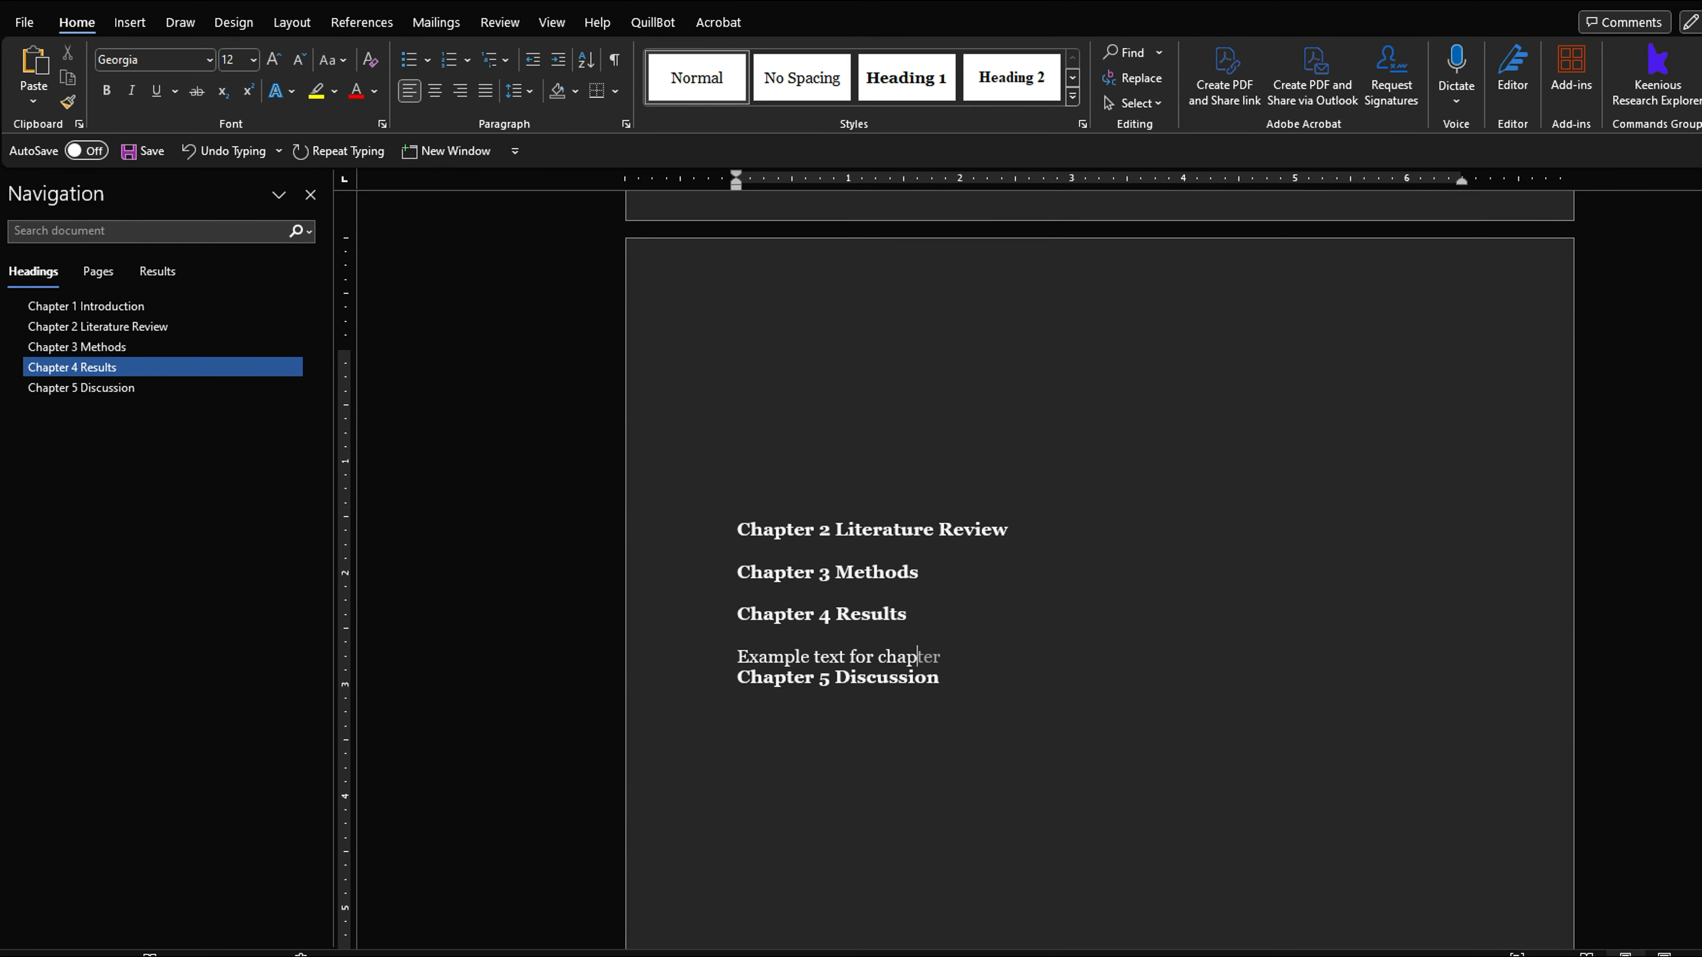
key("Return")
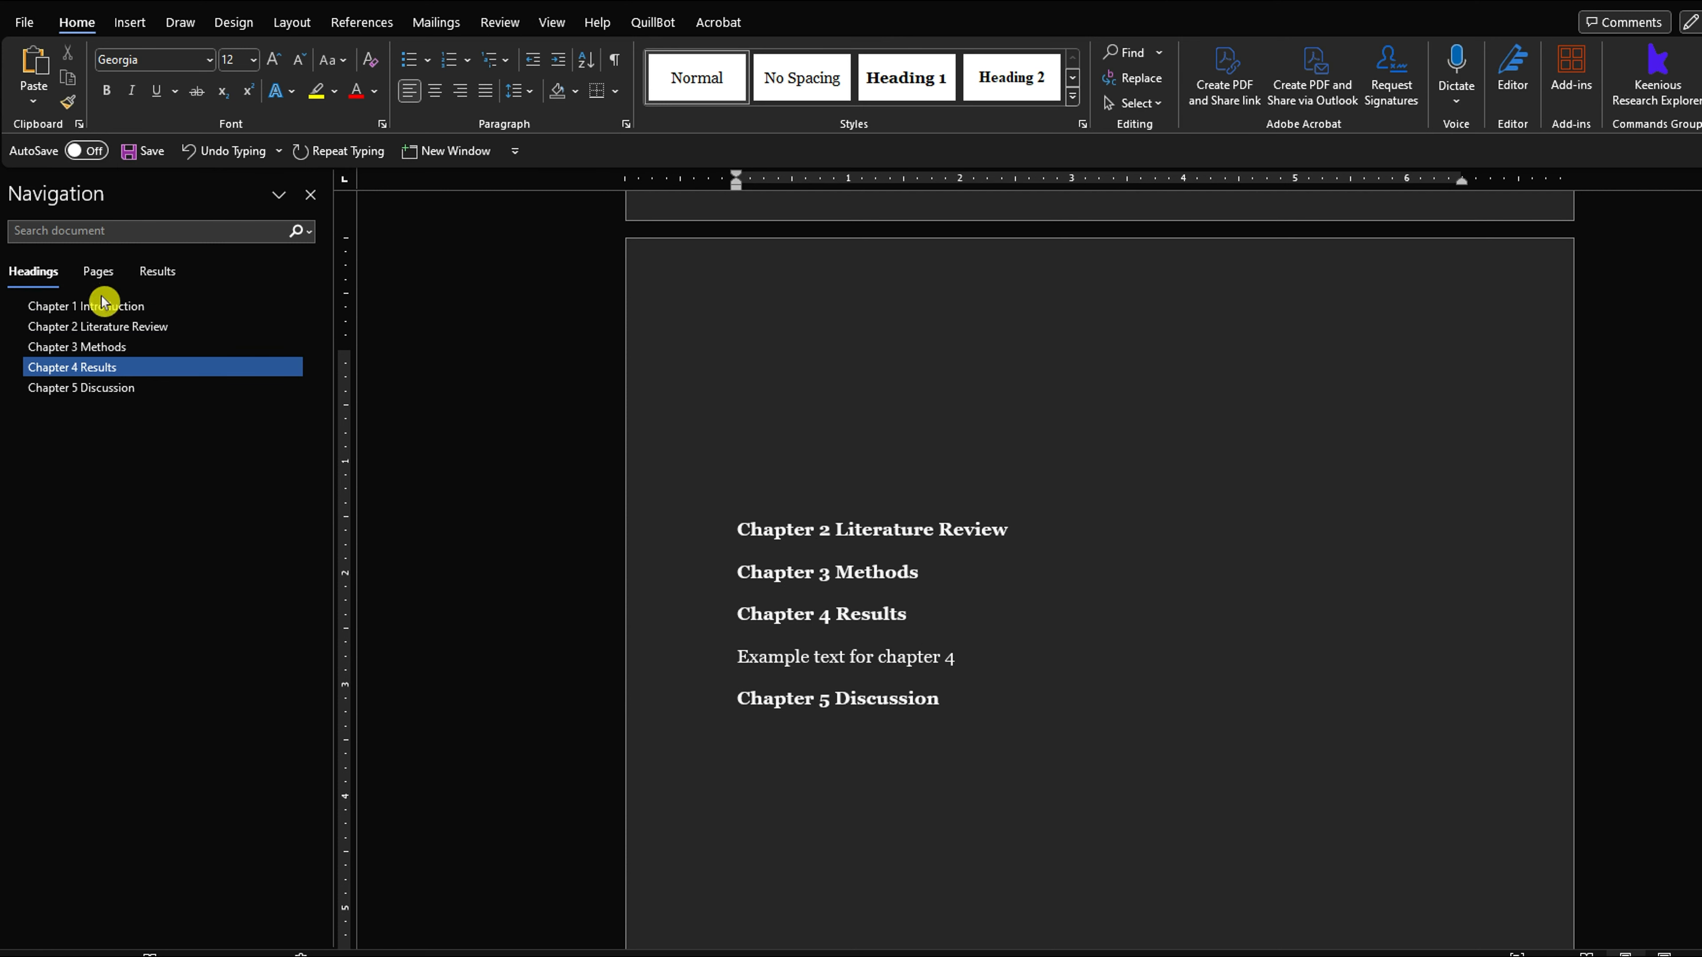
Step: Jump to the Chapter 1 Introduction heading through the document's heading outline
left_click(140, 307)
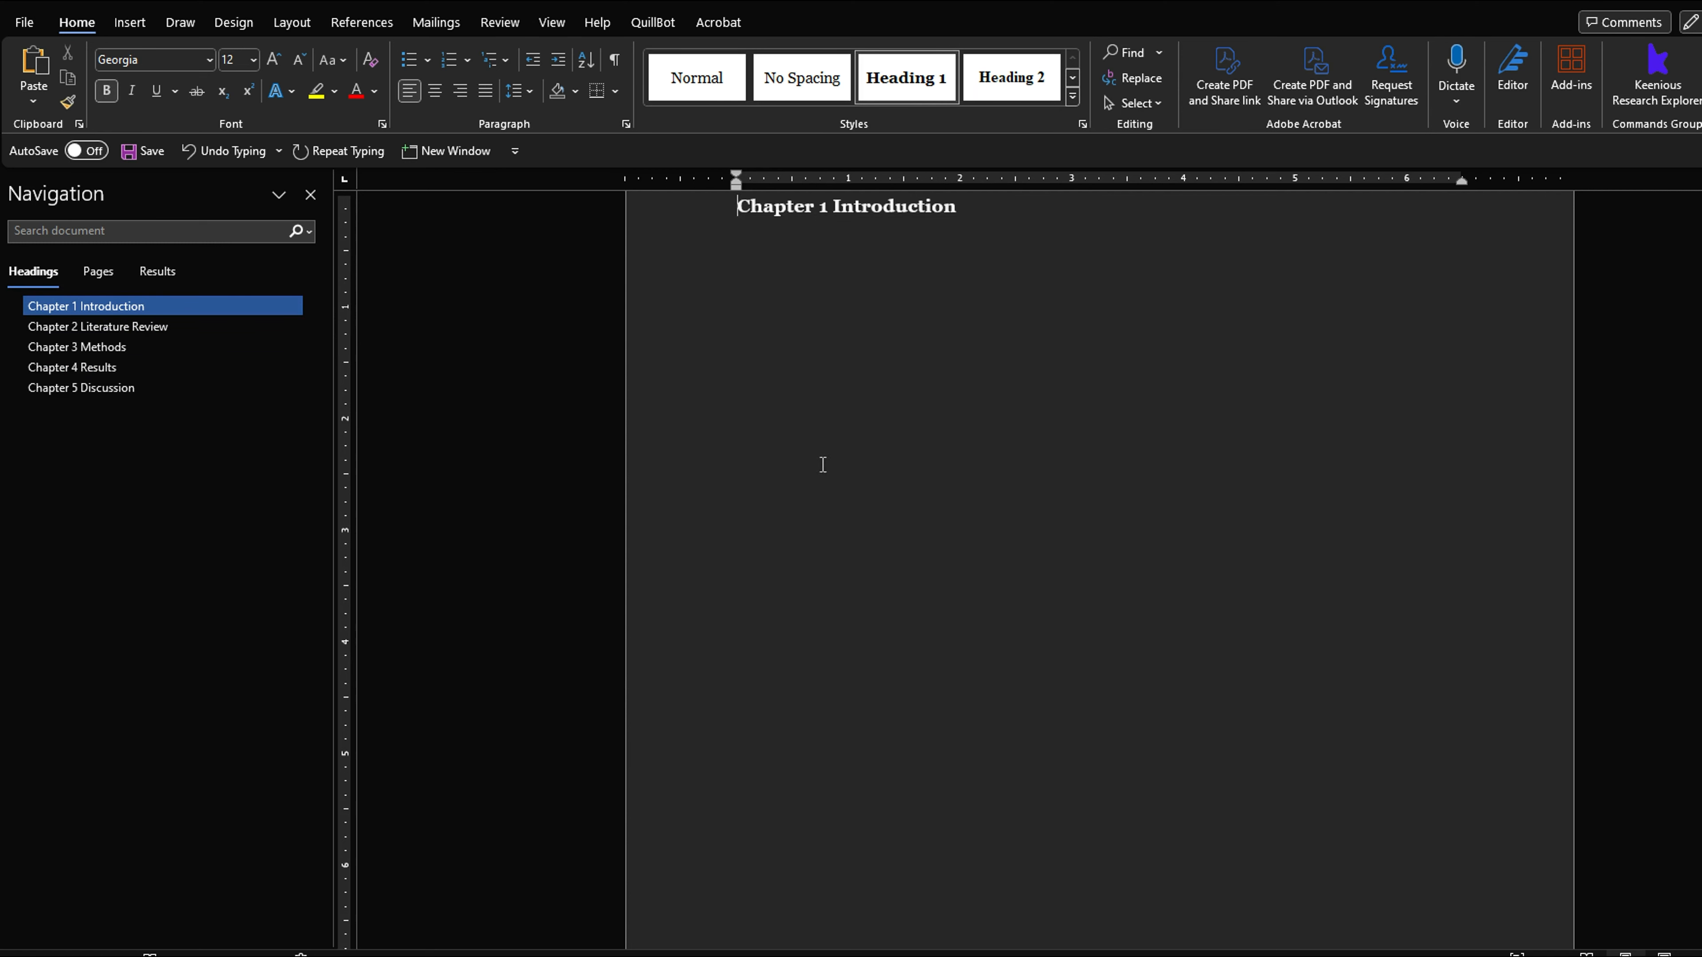
scroll(837, 429, "up", 1)
left_click(760, 376)
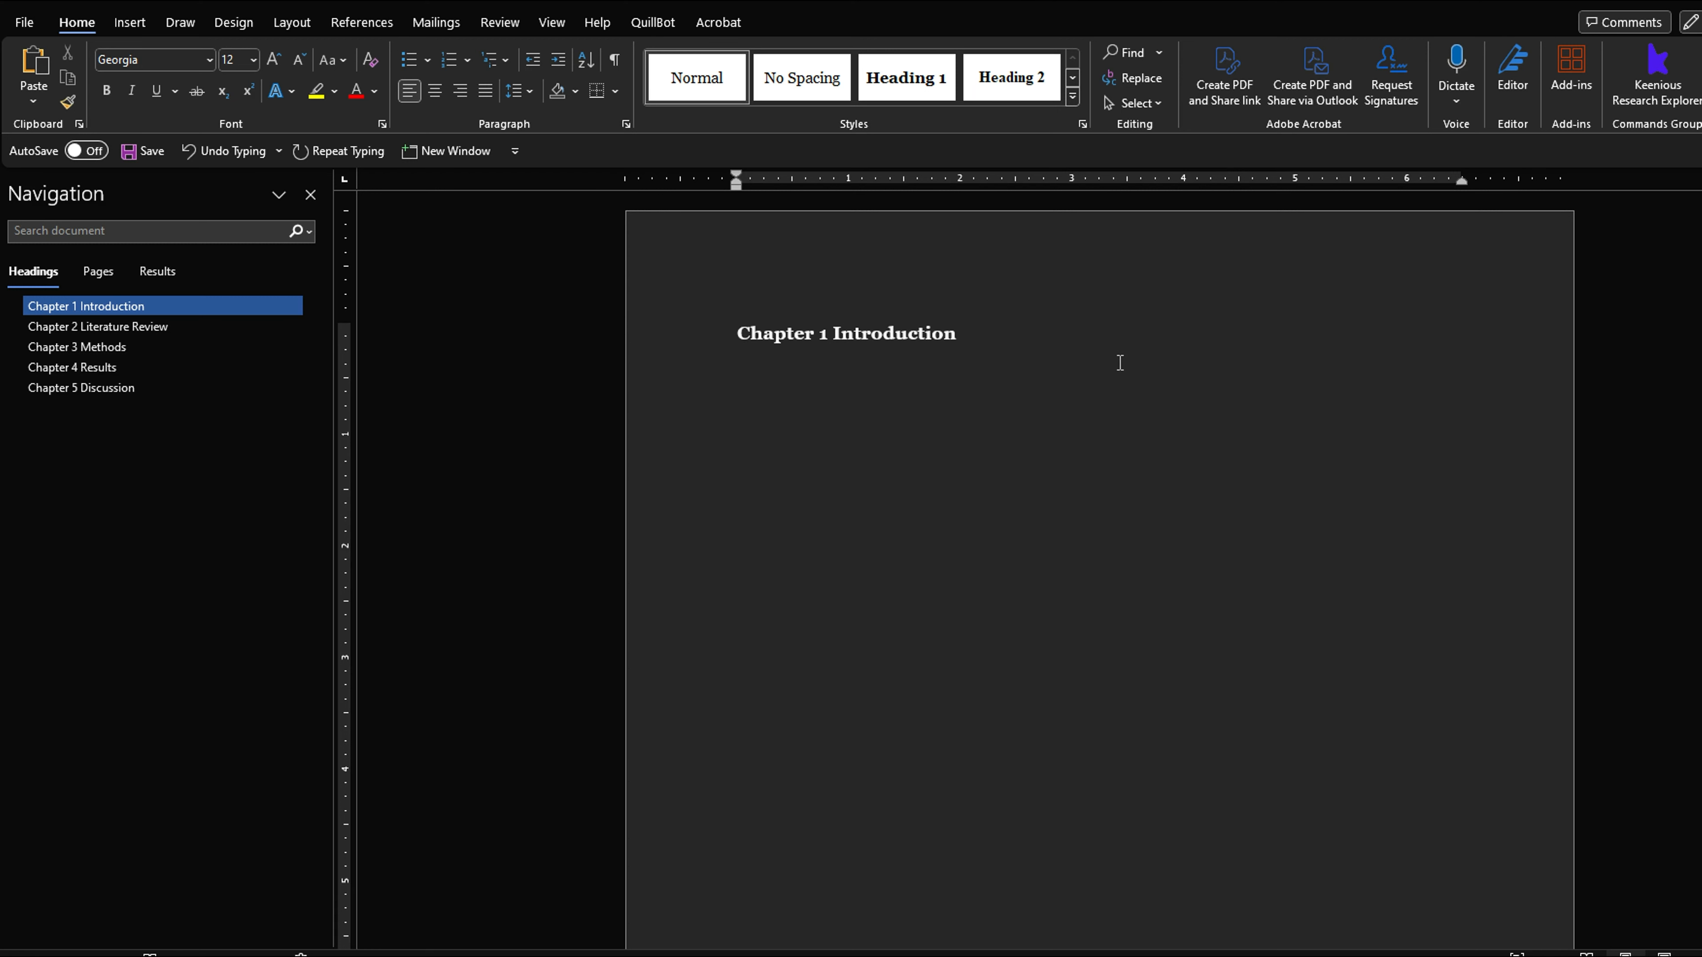
left_click(715, 335)
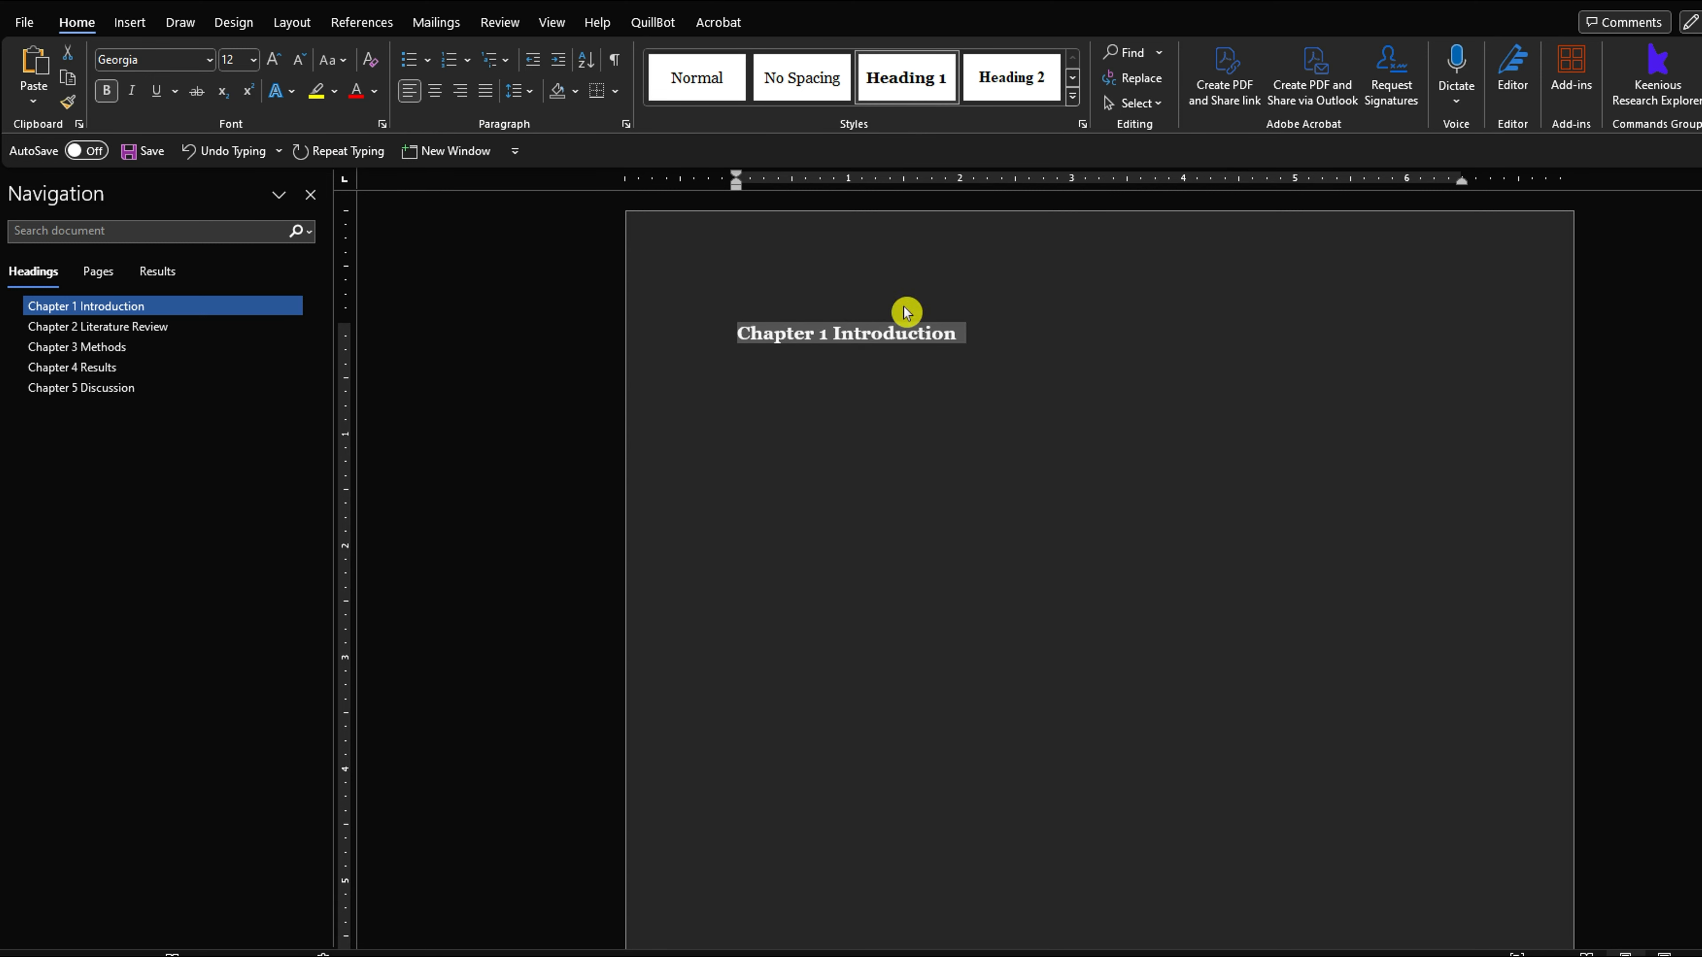
left_click(1006, 335)
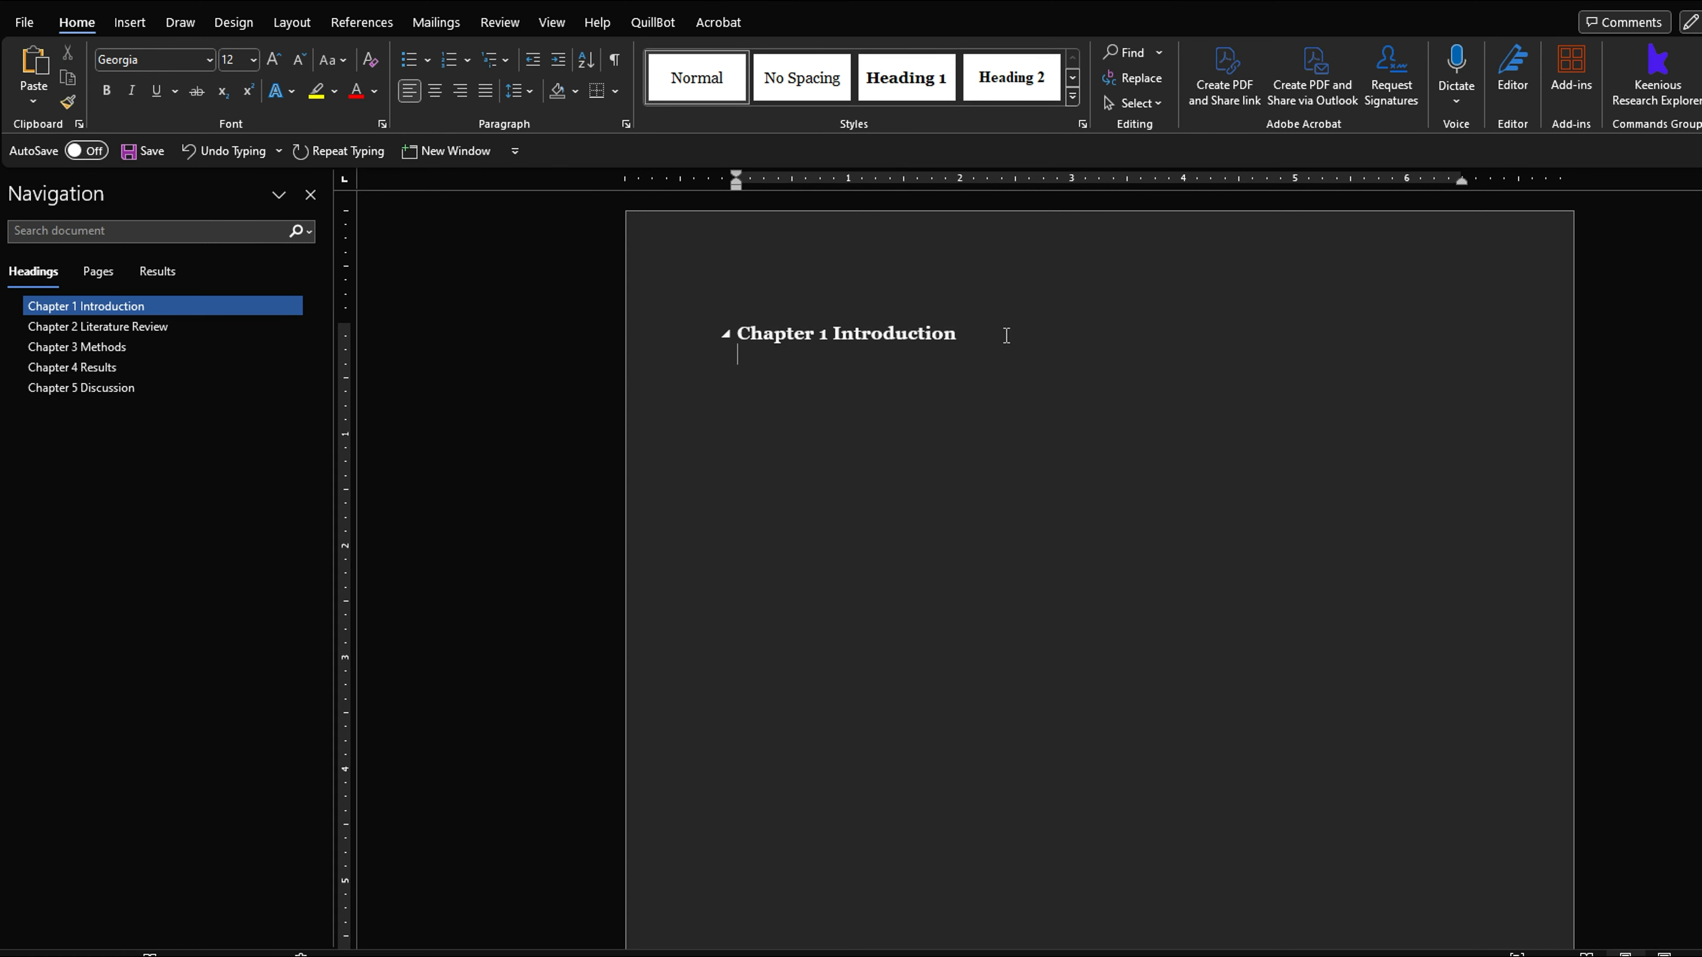
Step: Modify the Heading 1 style to use the Times New Roman font
right_click(913, 95)
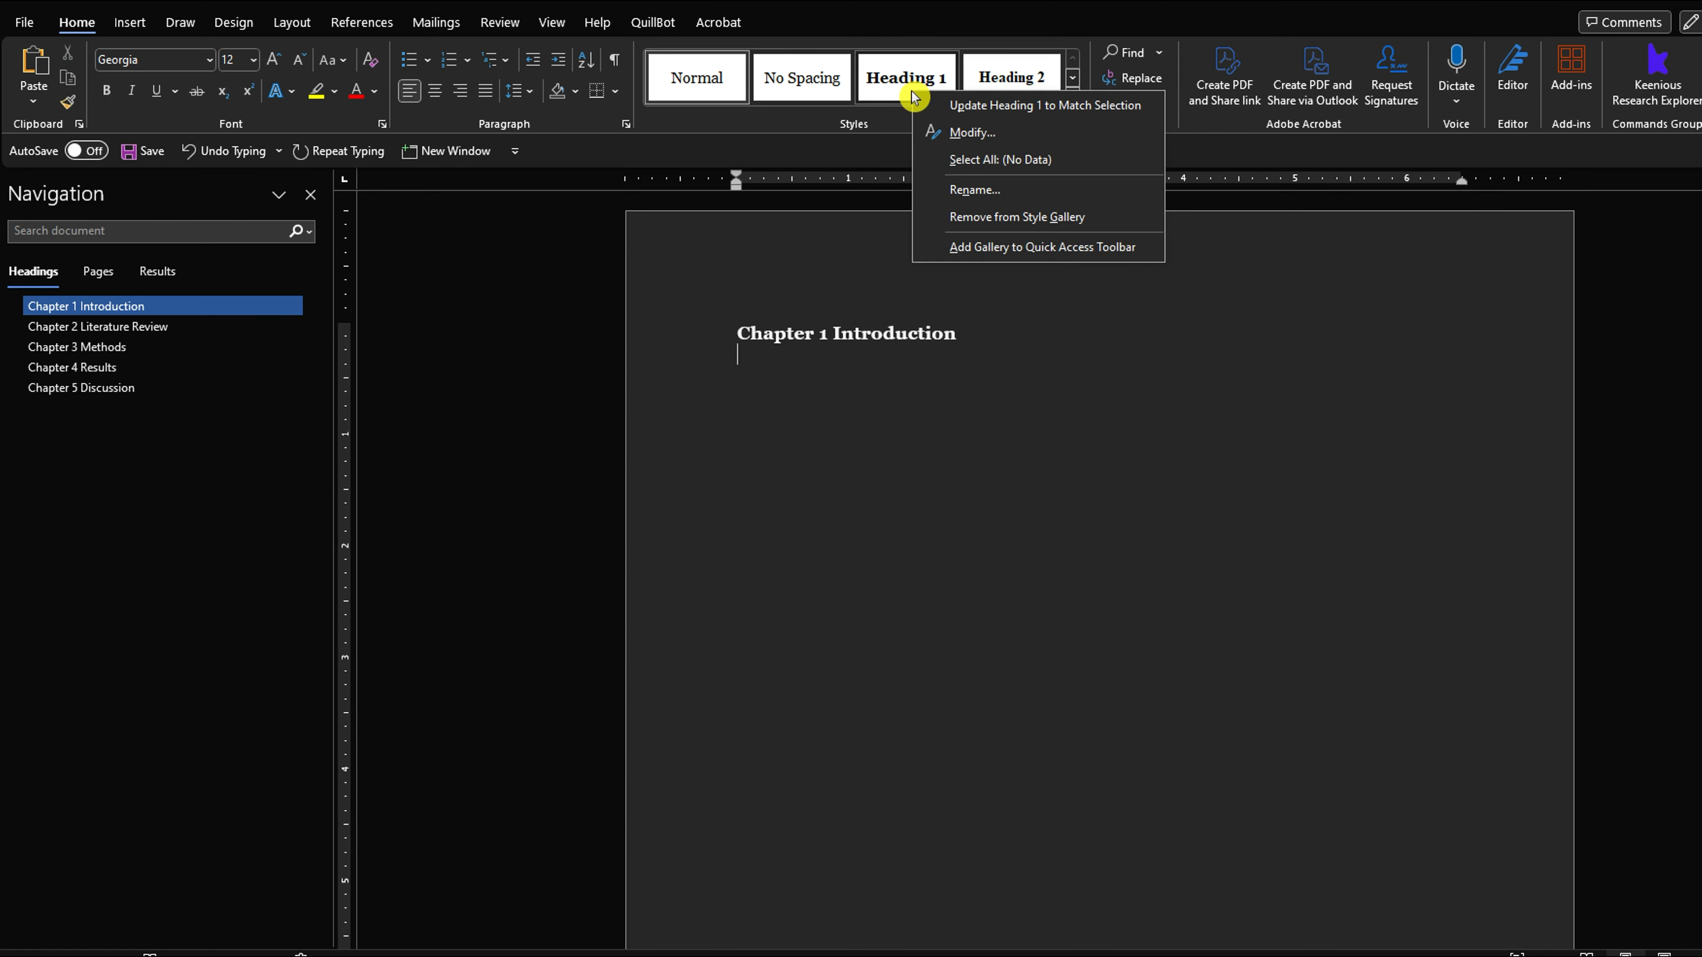
left_click(1005, 144)
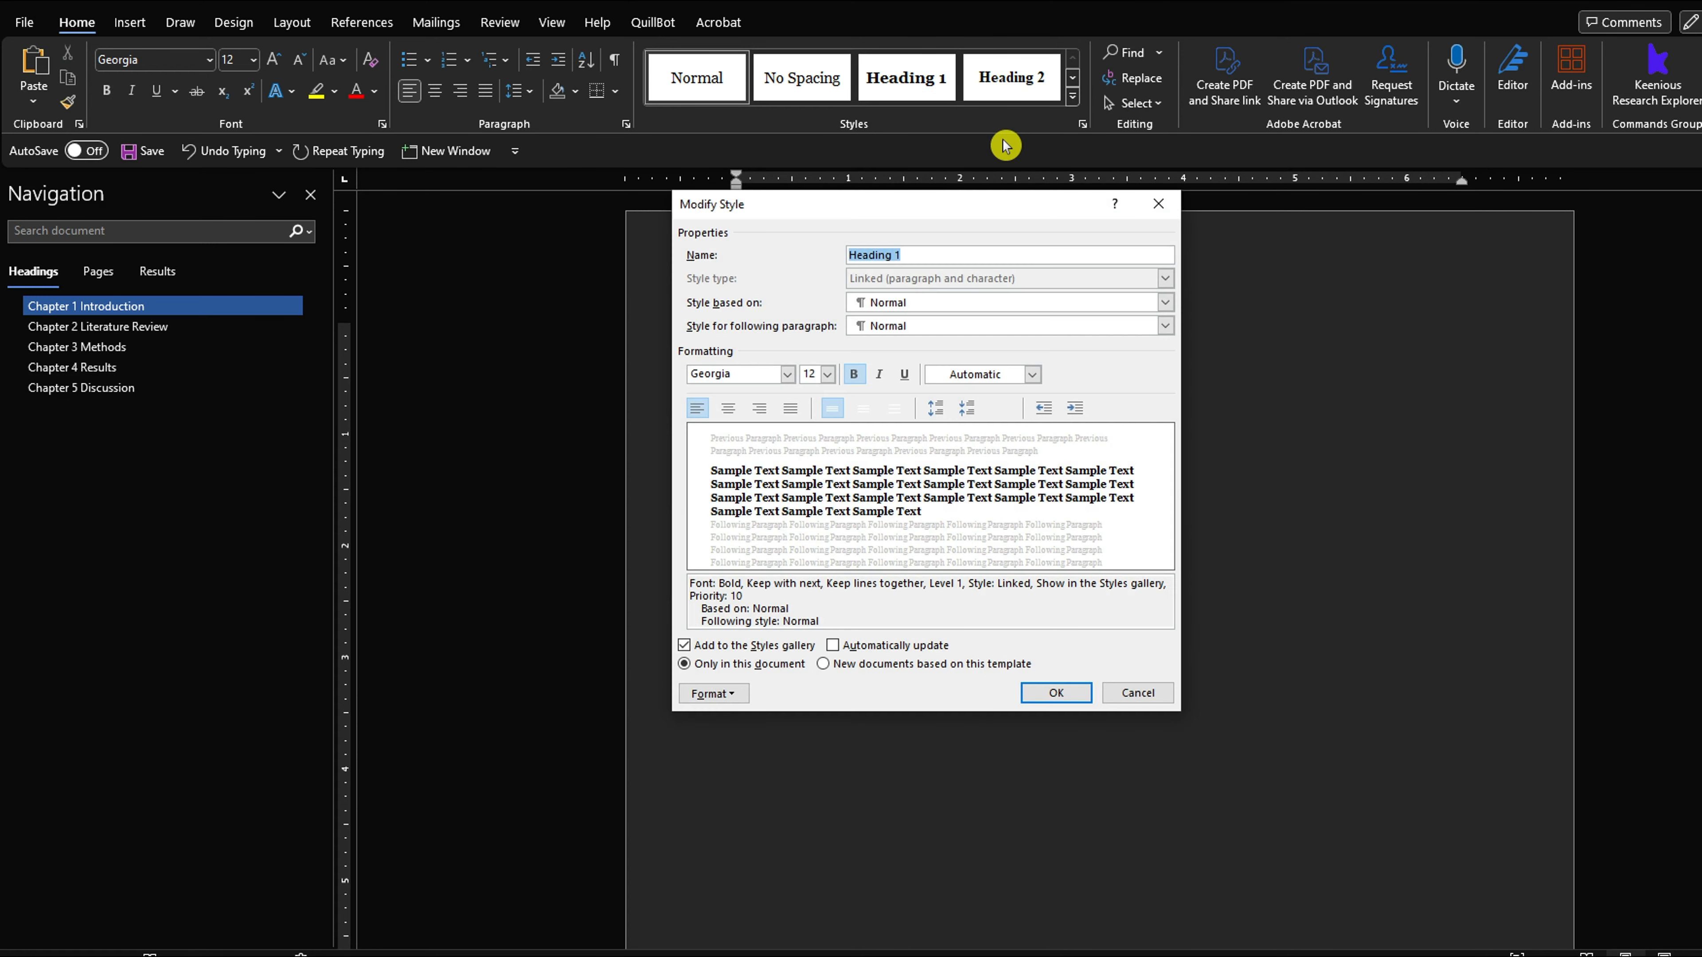
left_click(788, 374)
type("Times New Roman")
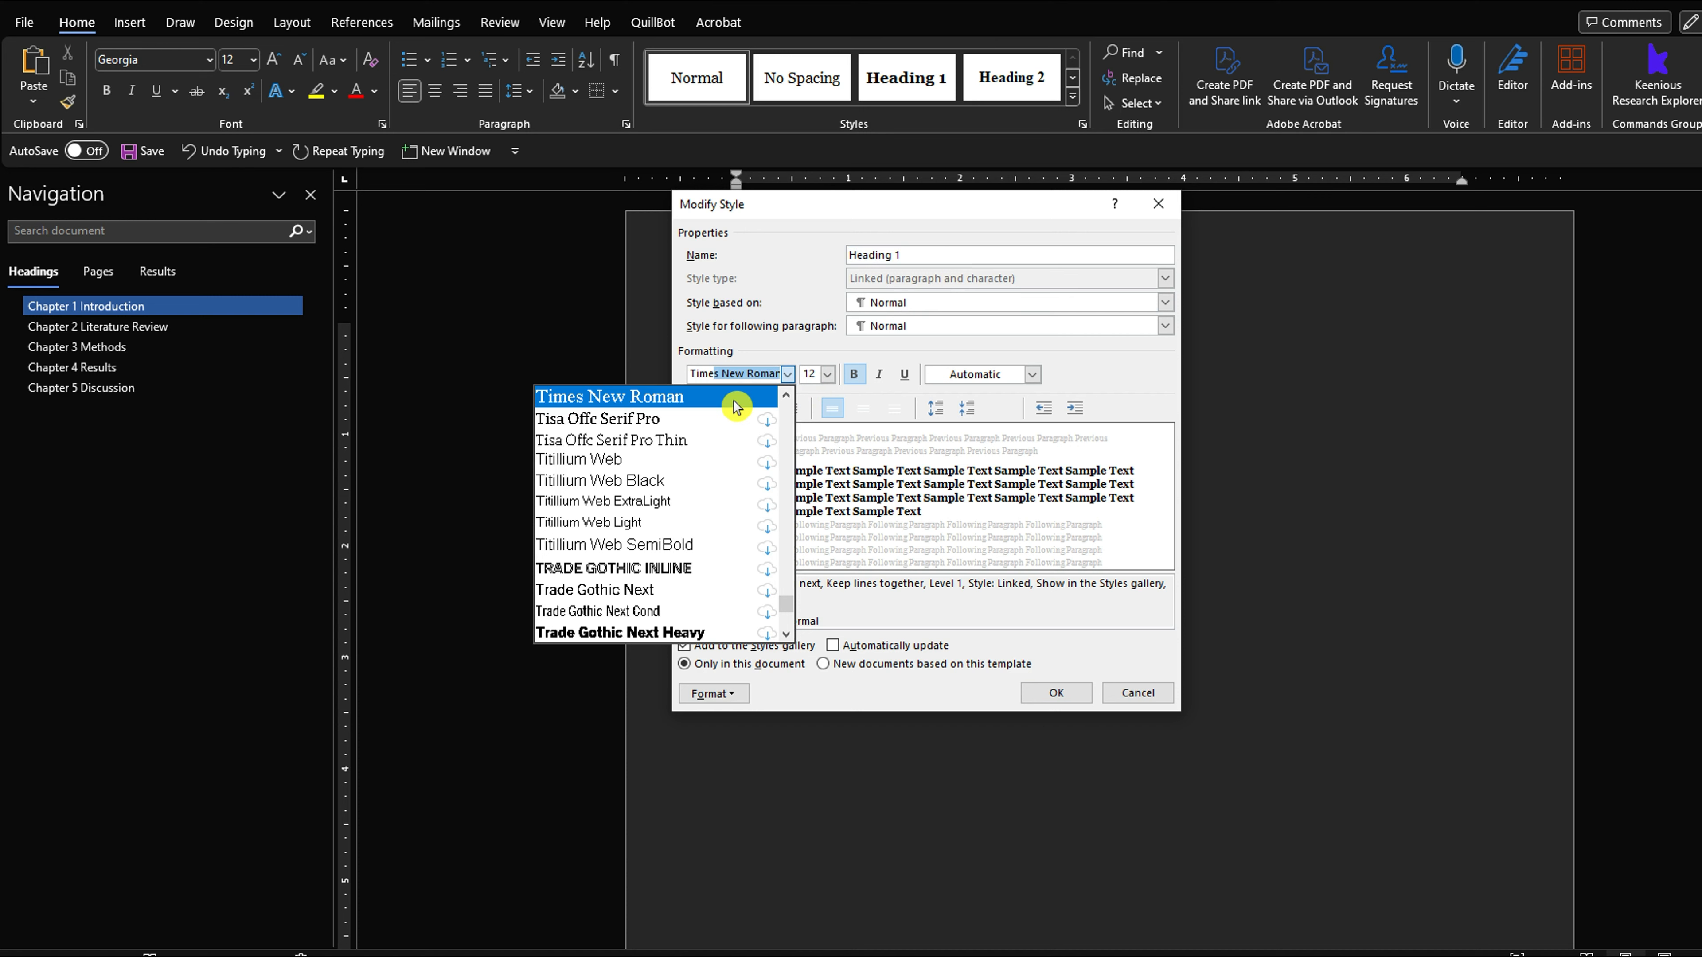
left_click(737, 396)
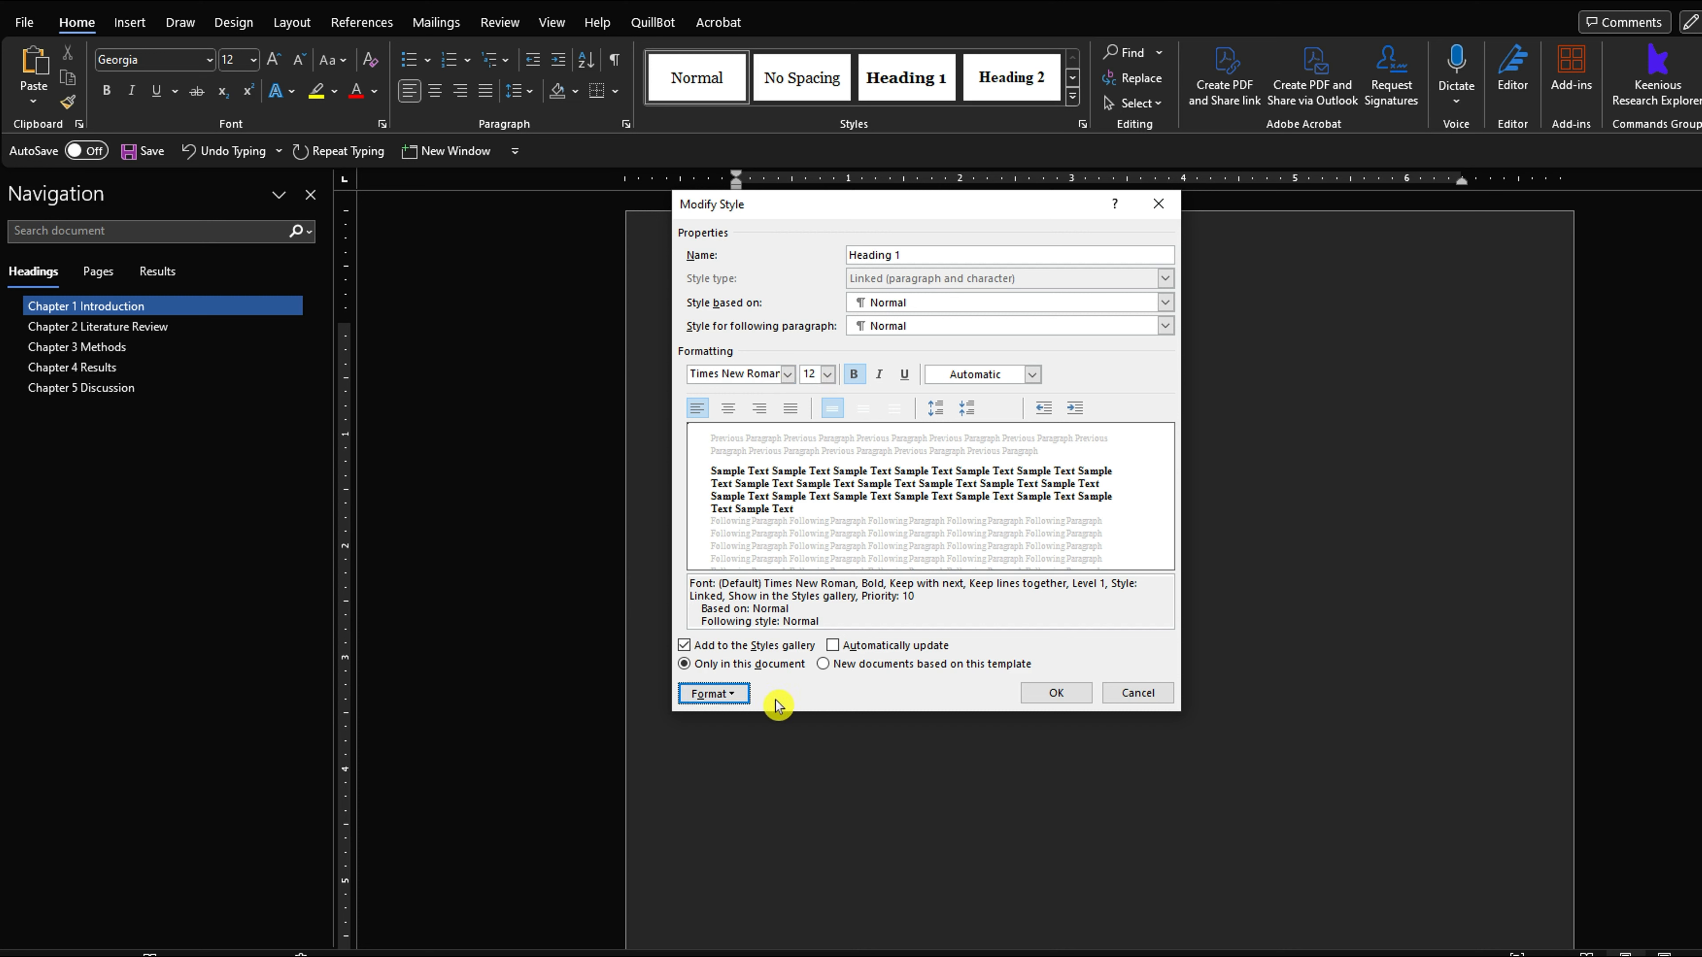
Step: Set the Heading 1 style's line spacing to Double in its paragraph formatting and apply the style changes
left_click(739, 695)
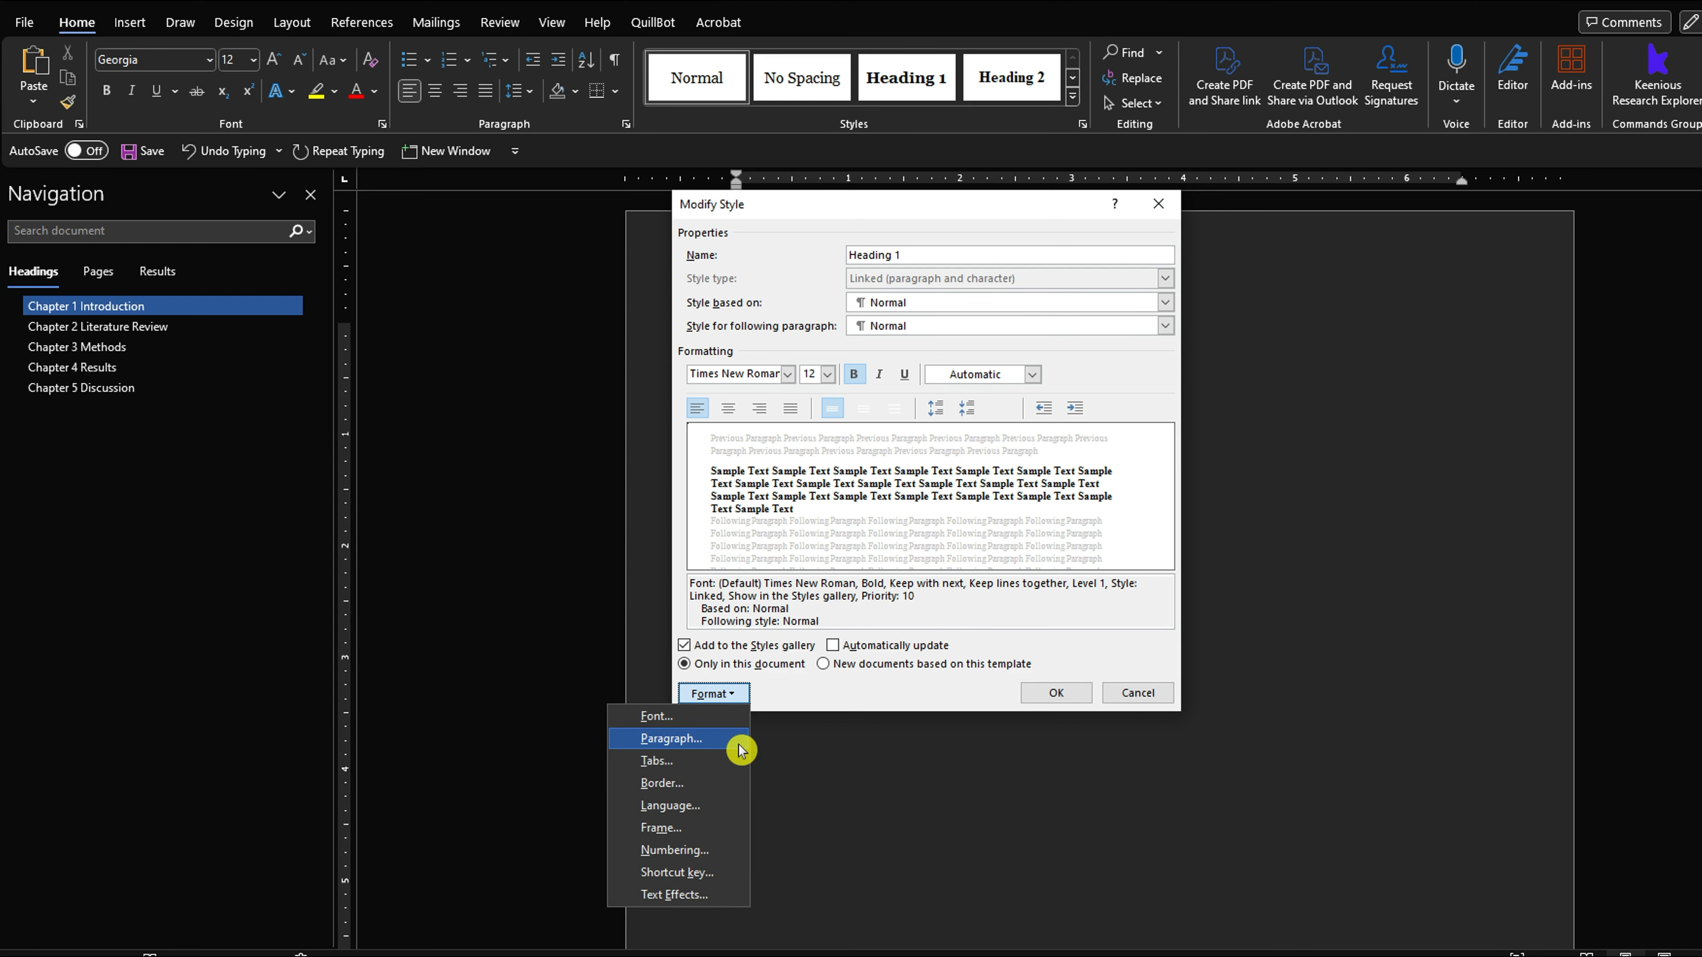
left_click(671, 738)
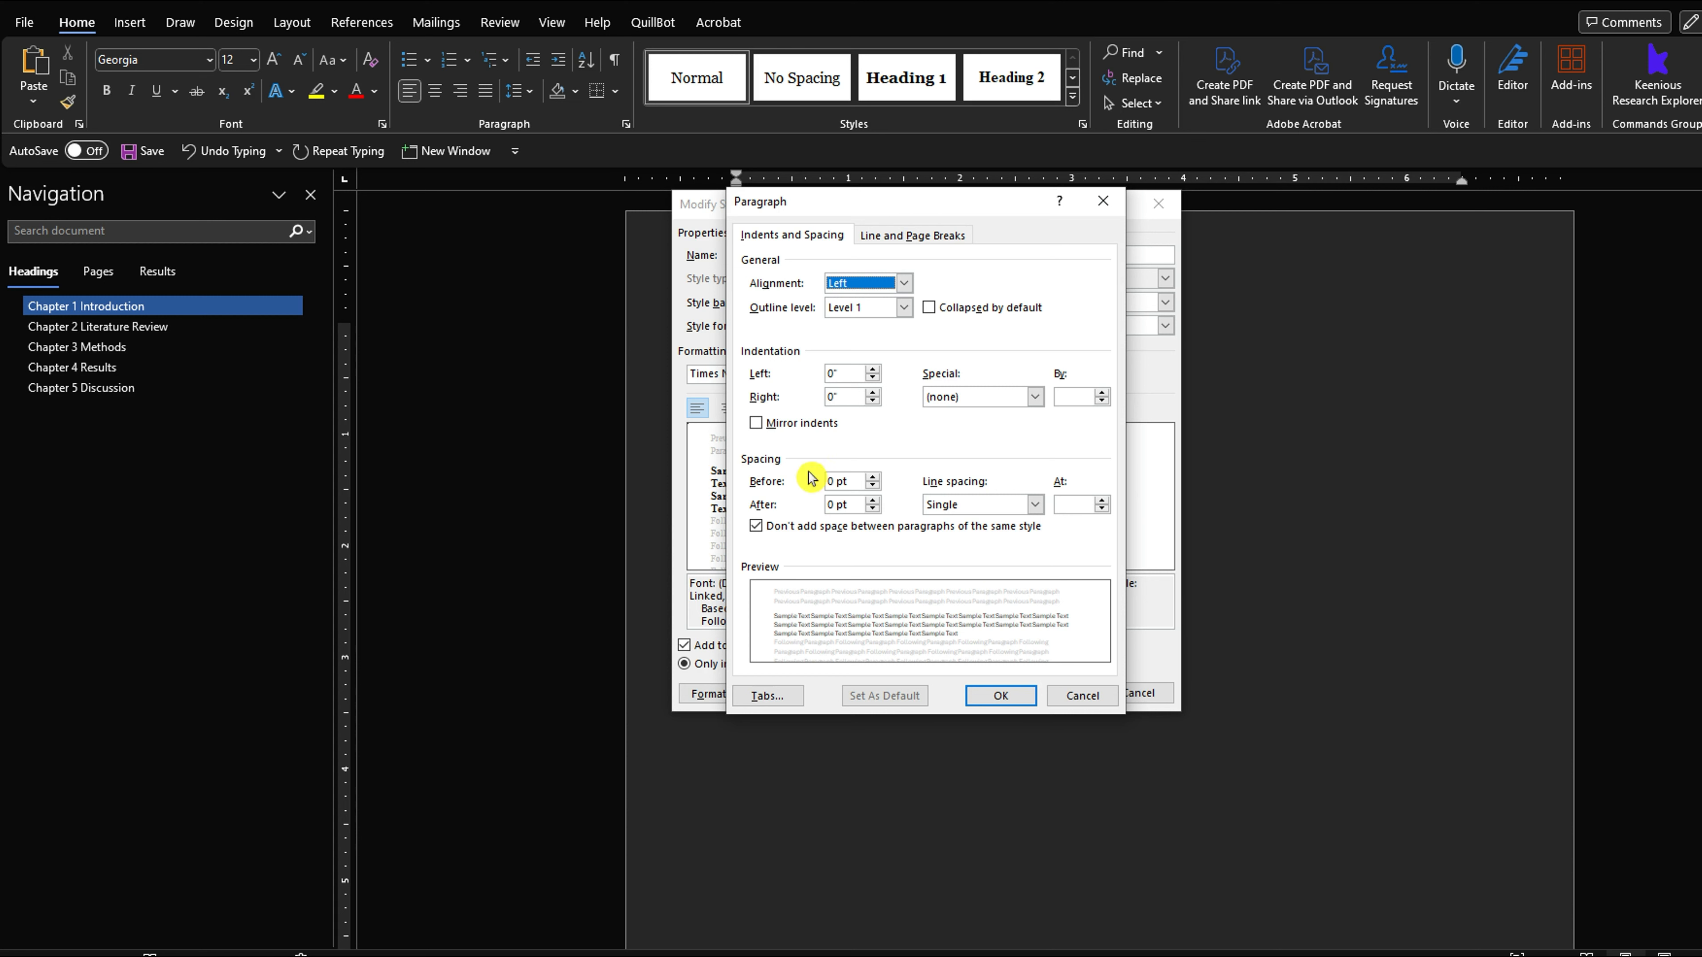
left_click(842, 504)
left_click(1035, 504)
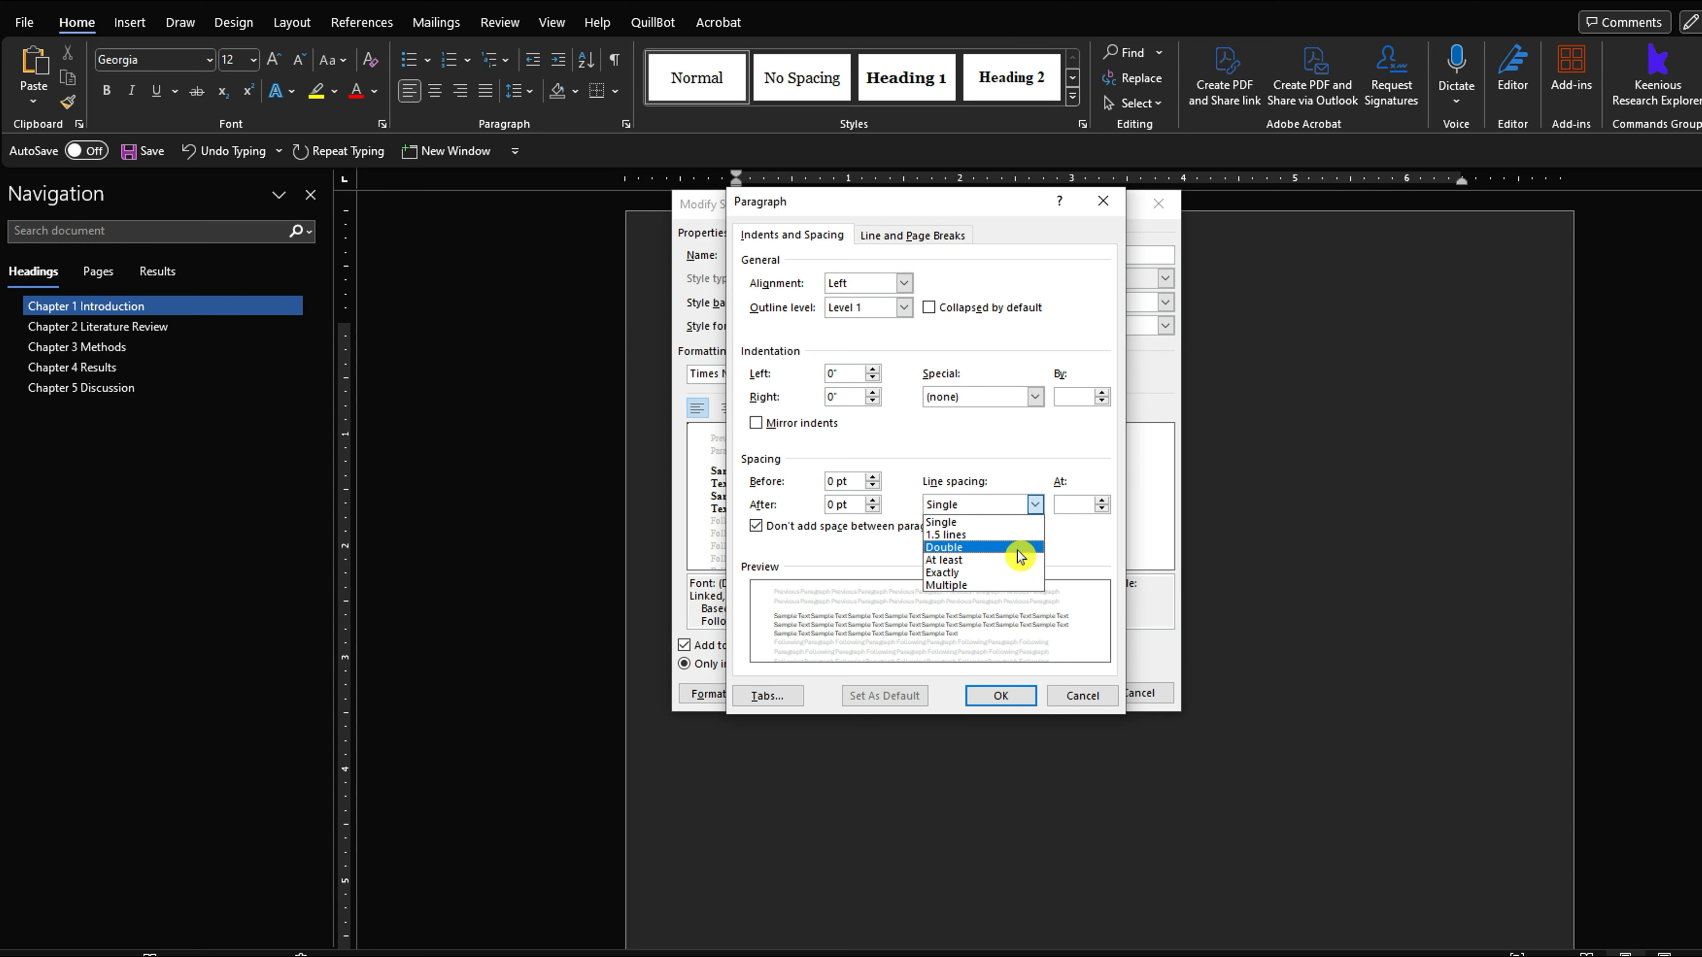
left_click(1019, 556)
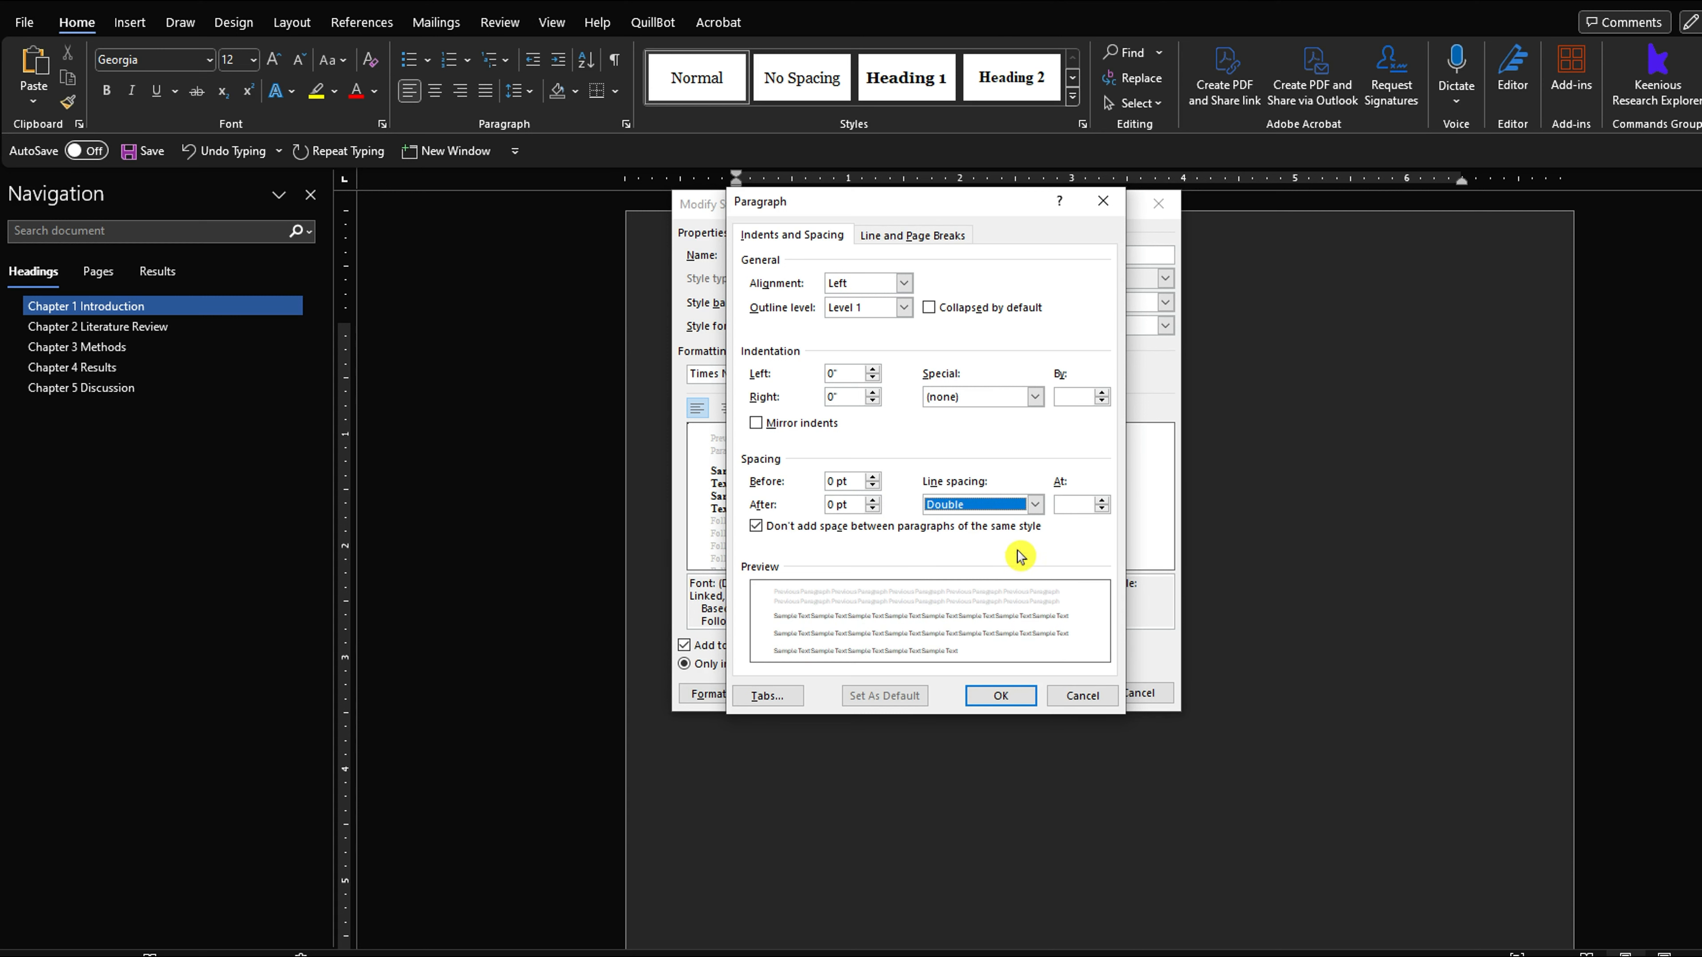
left_click(1015, 703)
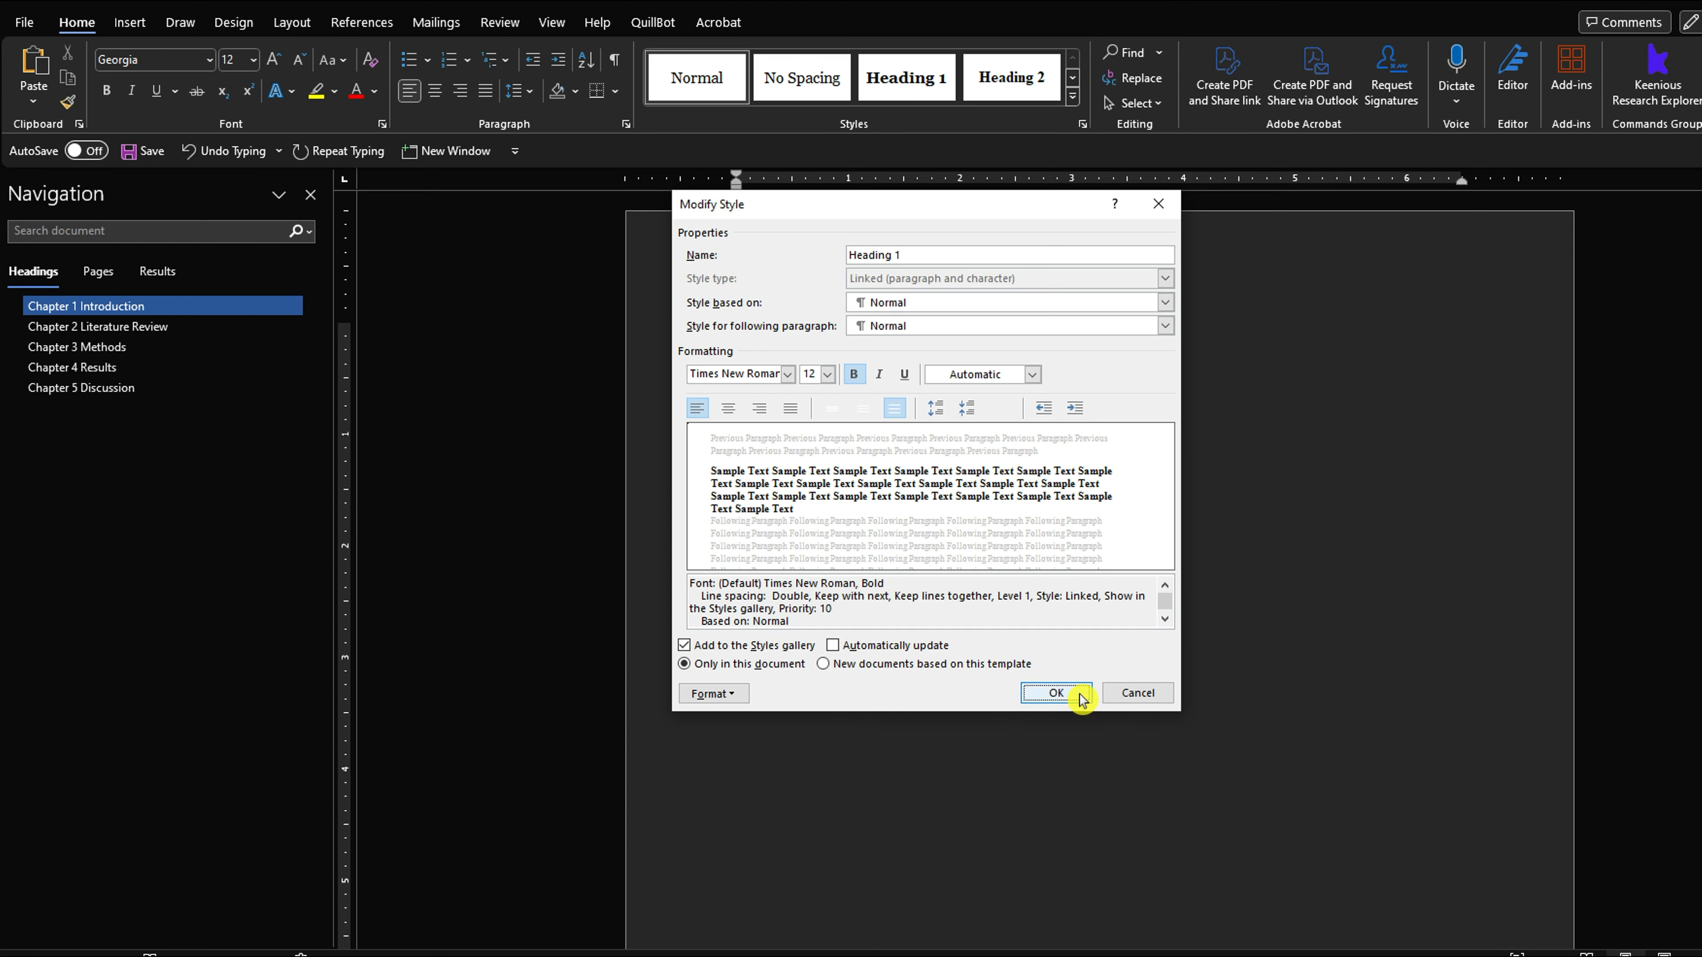
left_click(1056, 693)
Step: Modify the Heading 1 style to use centred alignment
right_click(935, 100)
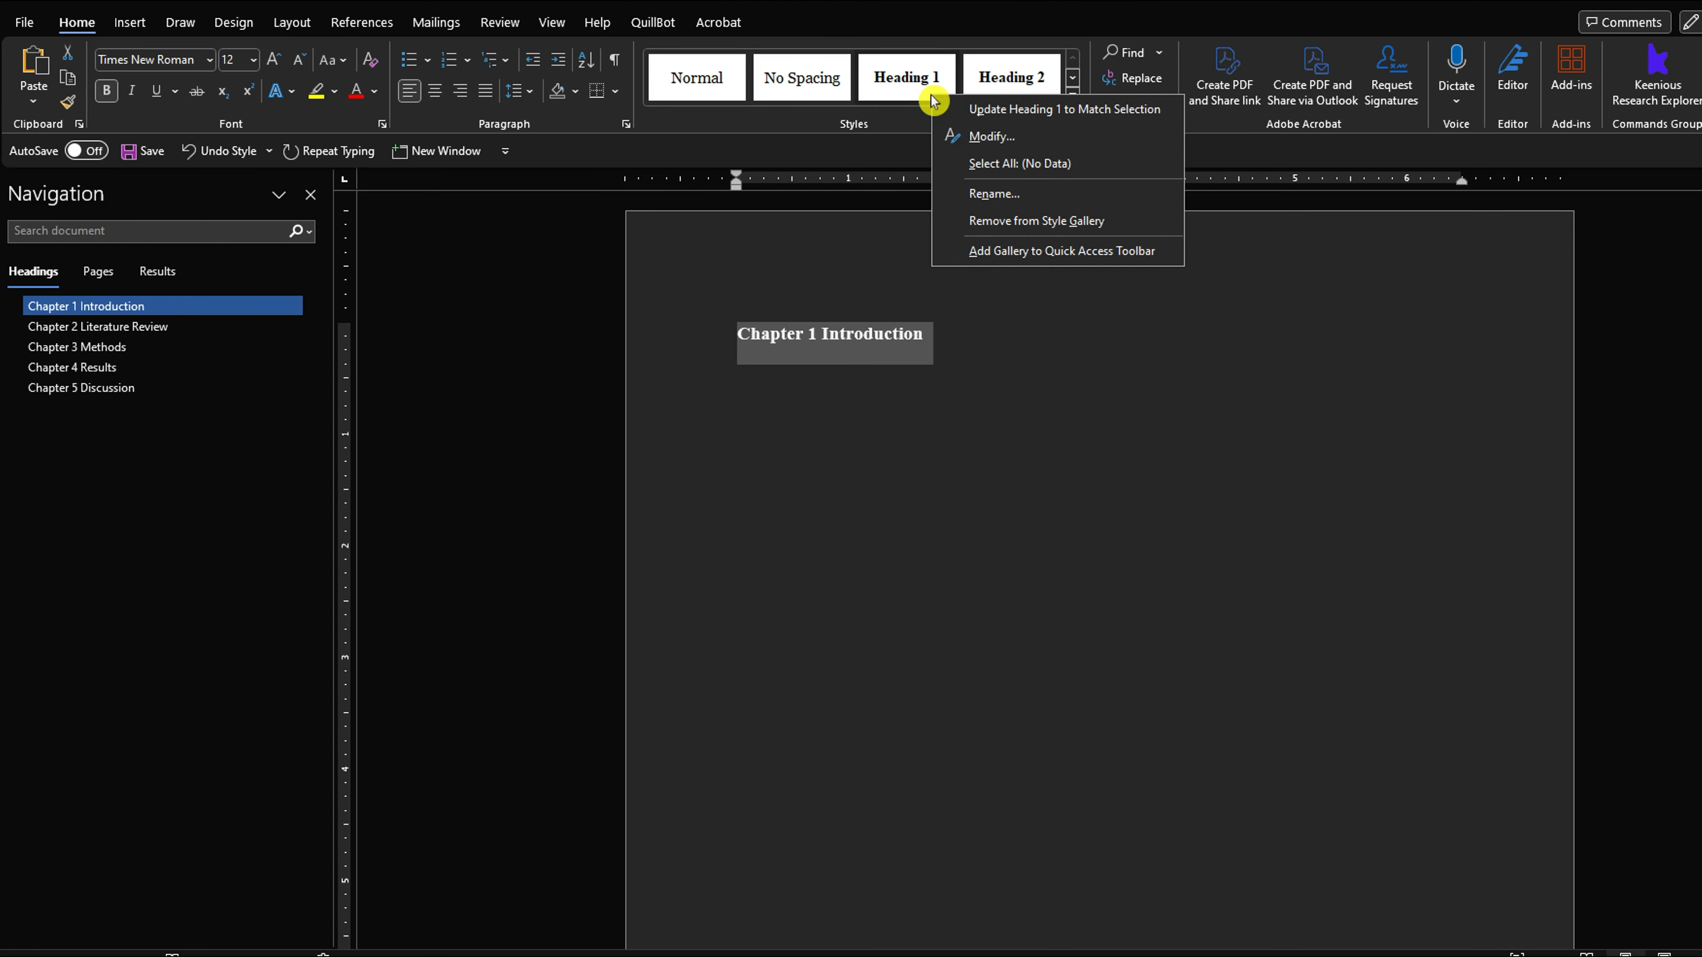
left_click(985, 143)
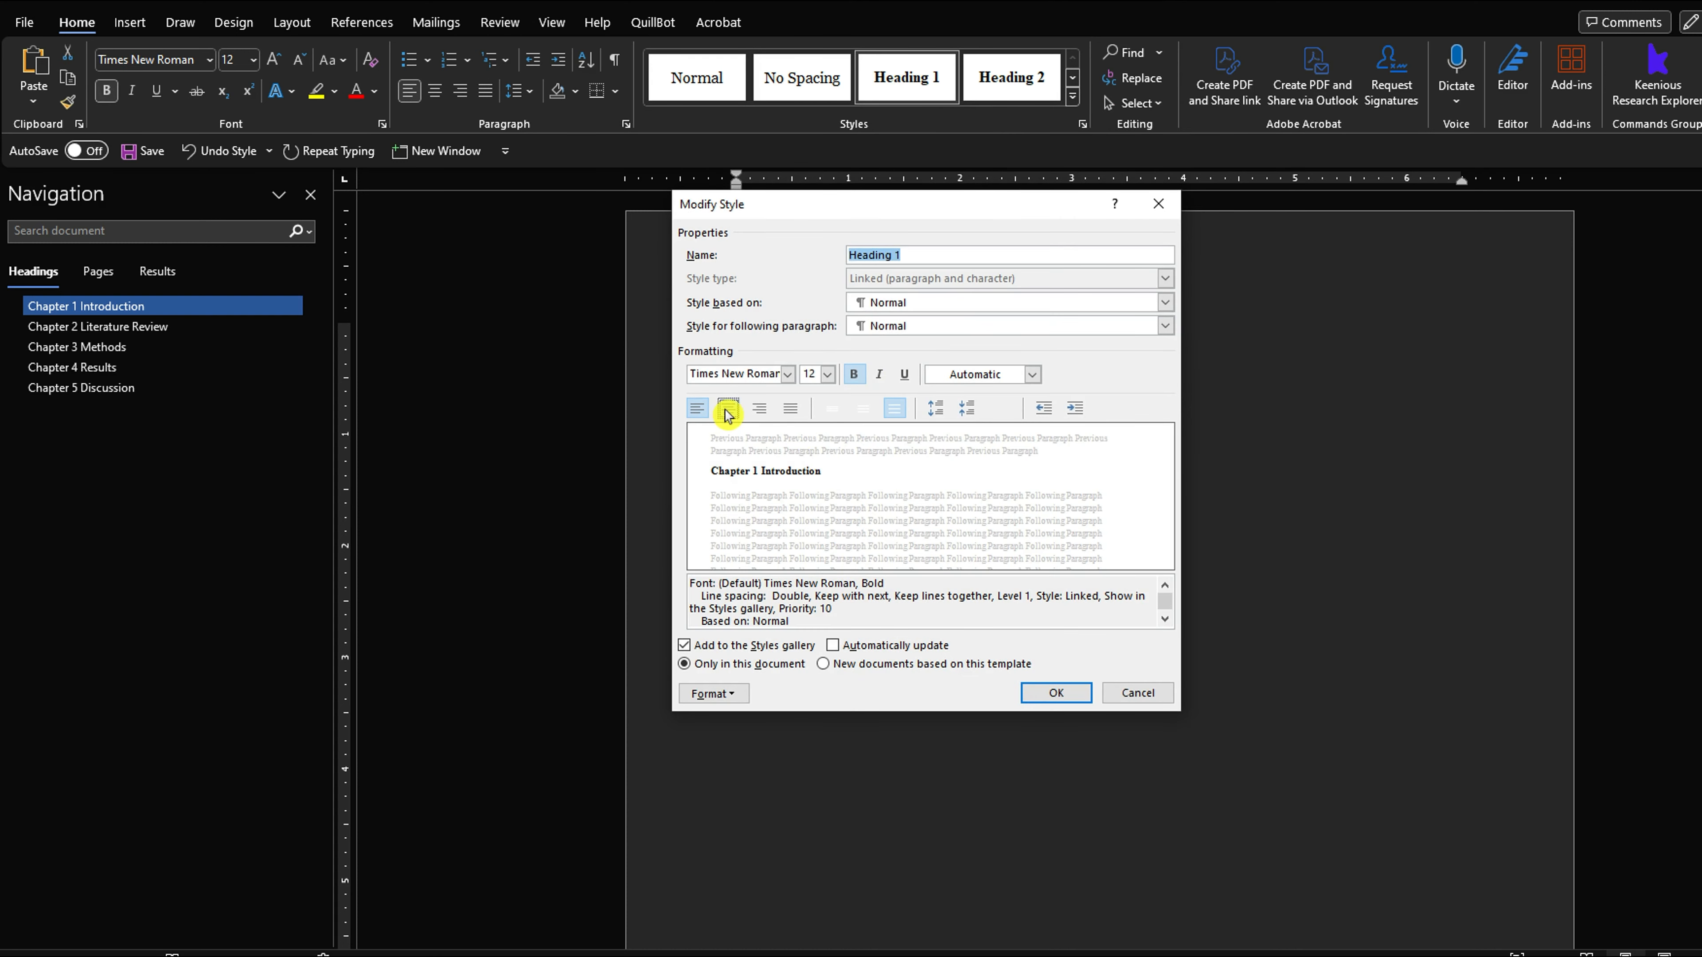
left_click(730, 408)
left_click(1075, 696)
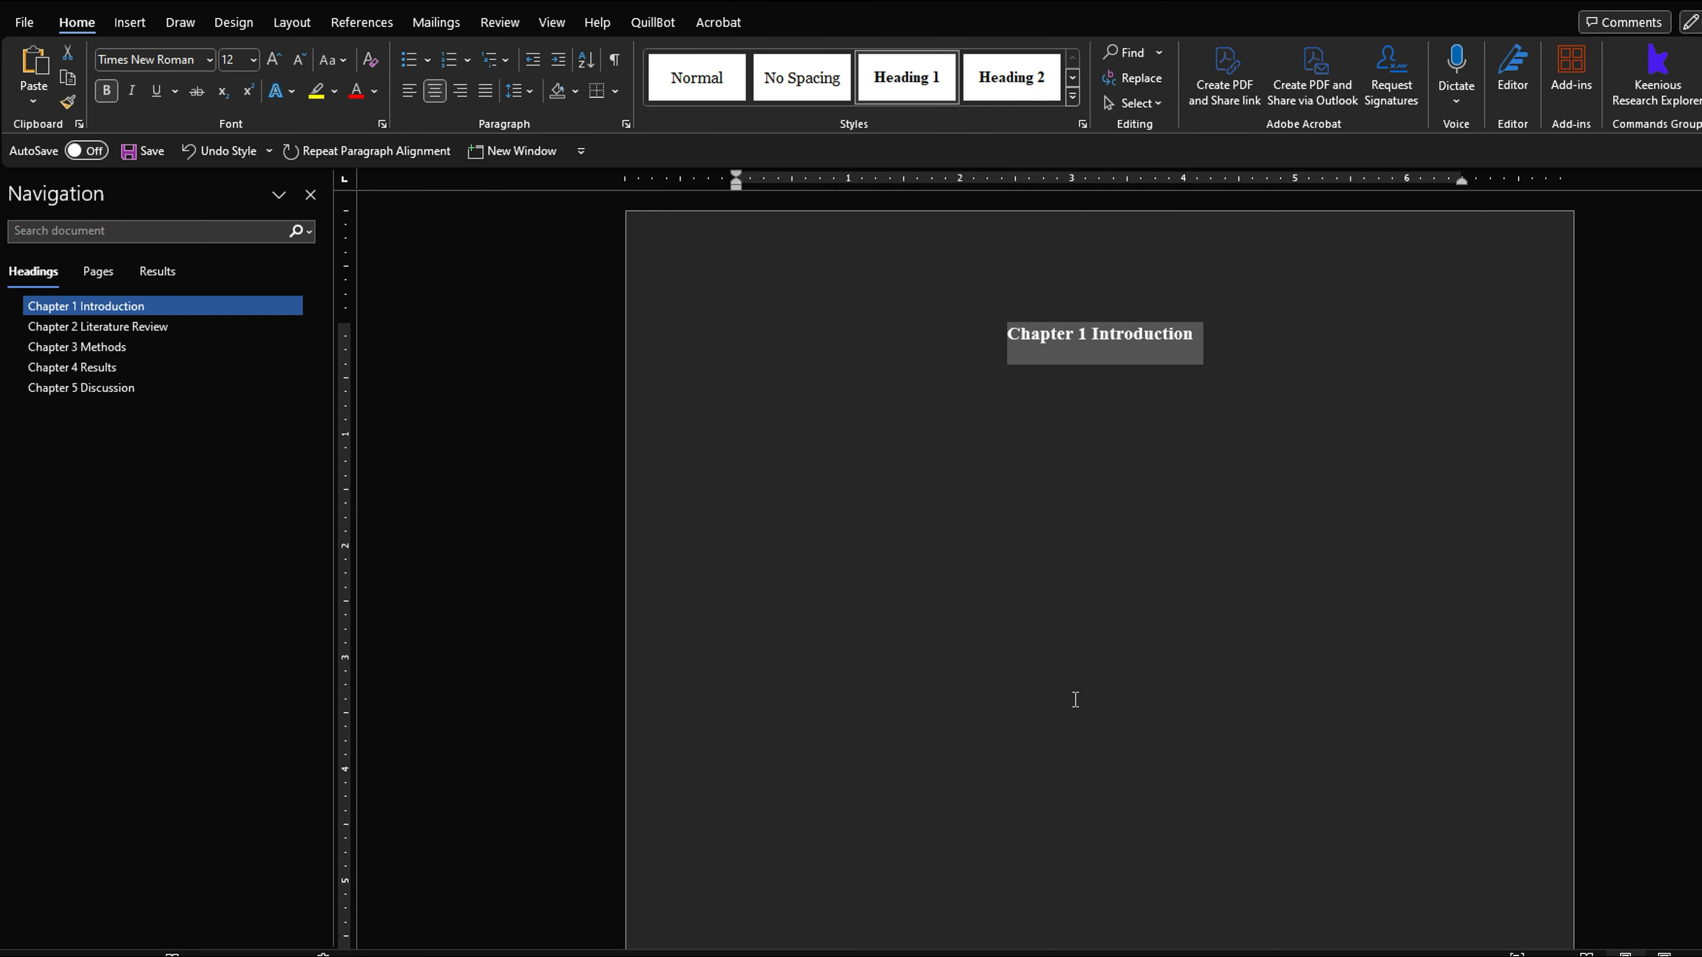
left_click(1086, 701)
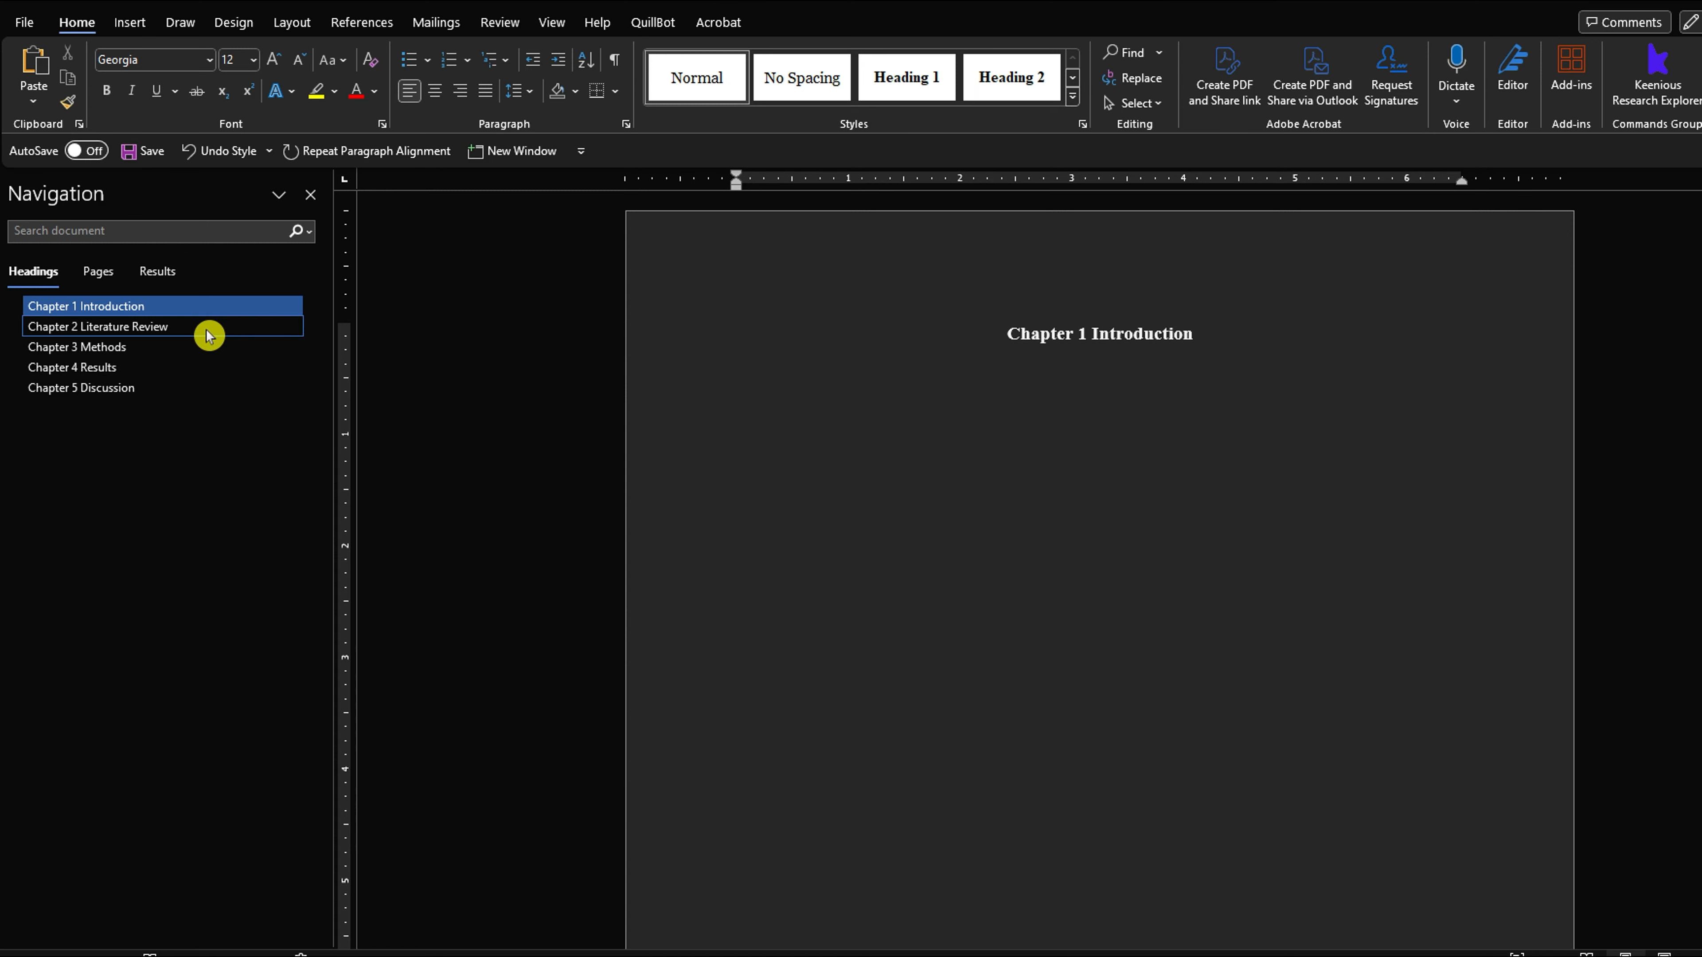
Step: Jump to the Chapter 2 Literature Review heading to check the chapter headings' formatting, and return to the first page
left_click(210, 333)
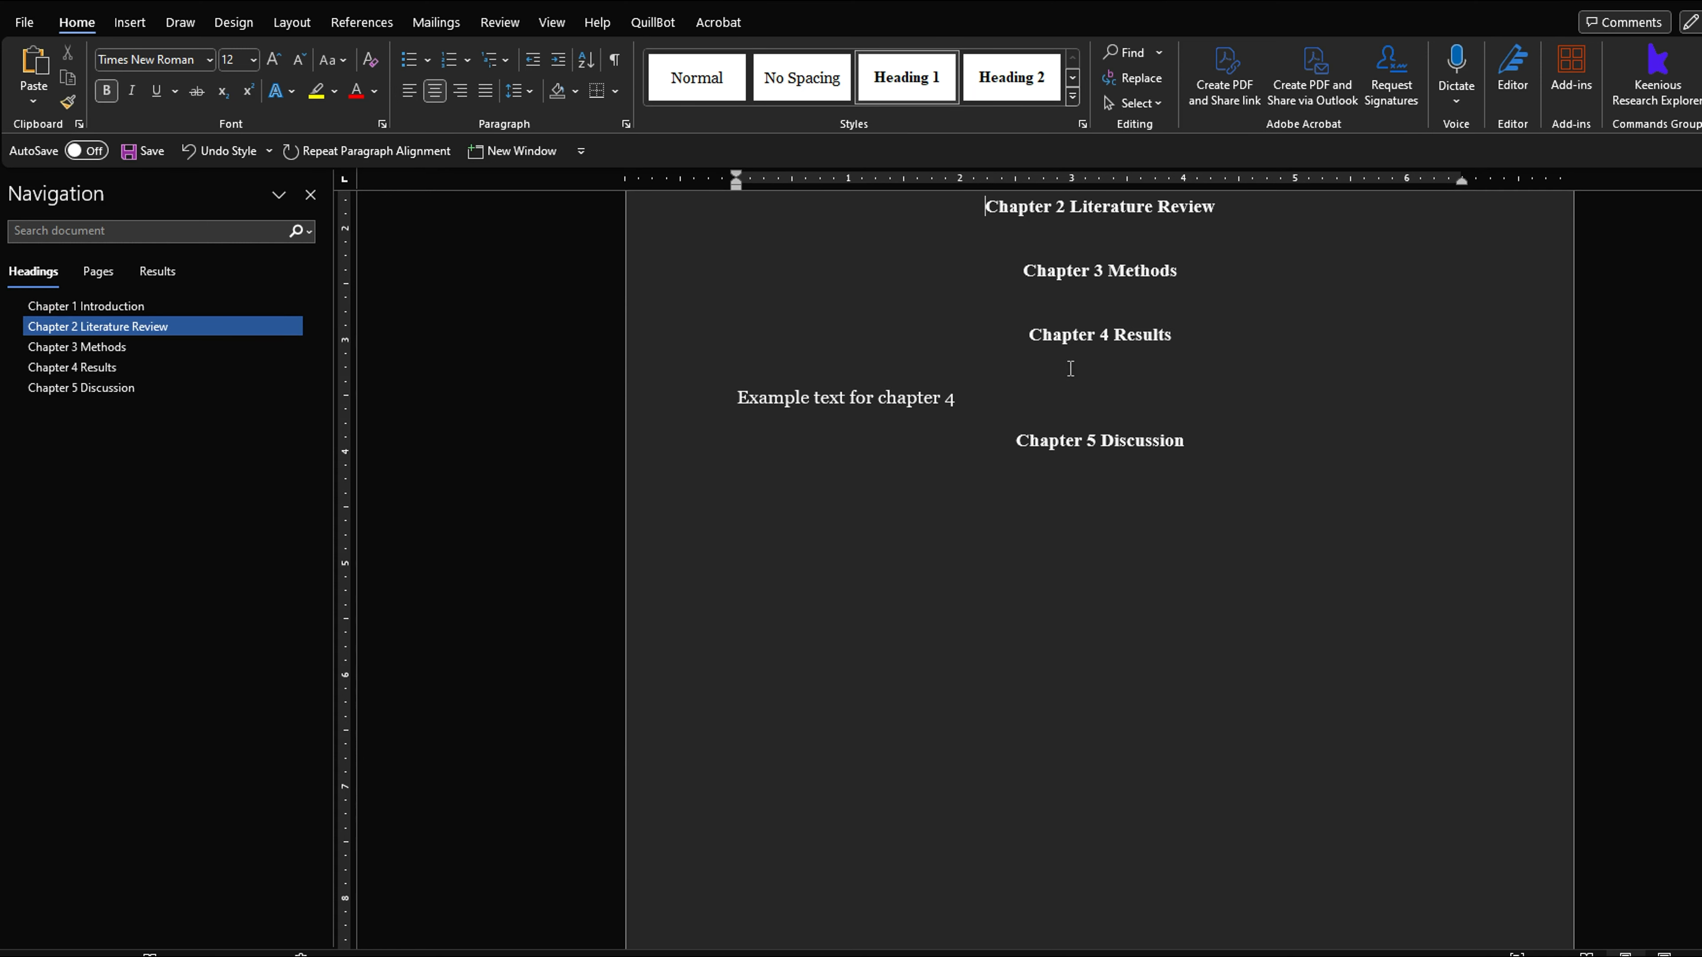
scroll(1052, 418, "up", 10)
scroll(1040, 445, "up", 5)
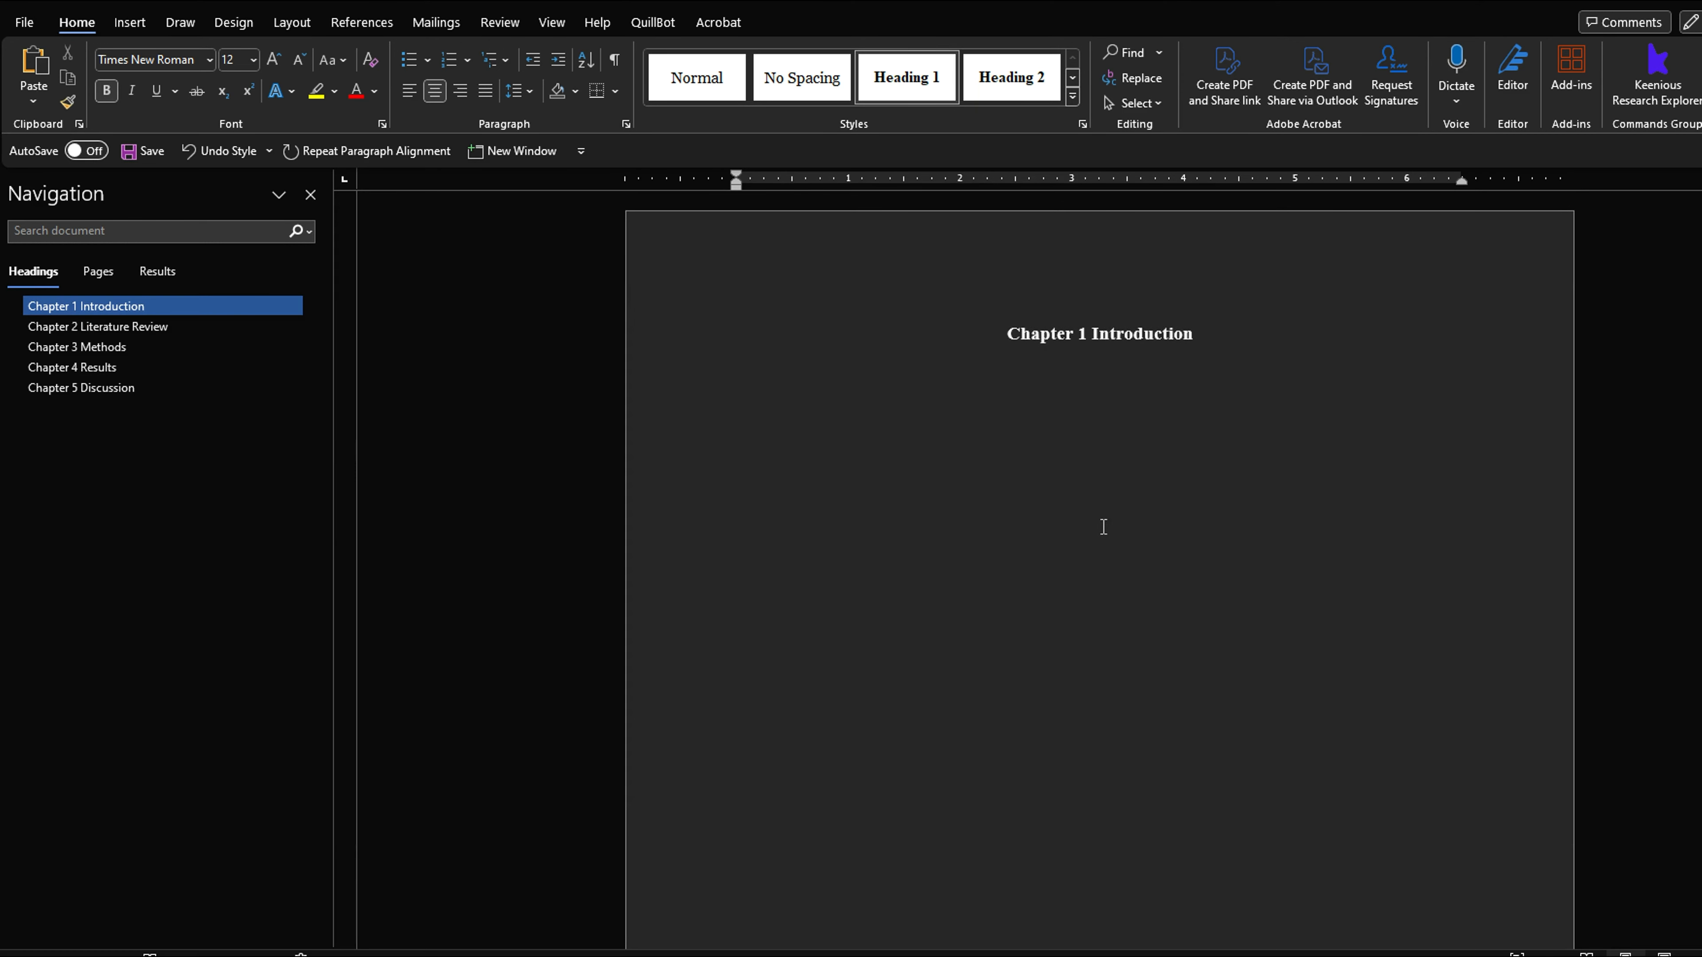
Step: Add an indented "First paragraph" line and an unindented "Problem Statement" line beneath the Chapter 1 Introduction heading
left_click(912, 380)
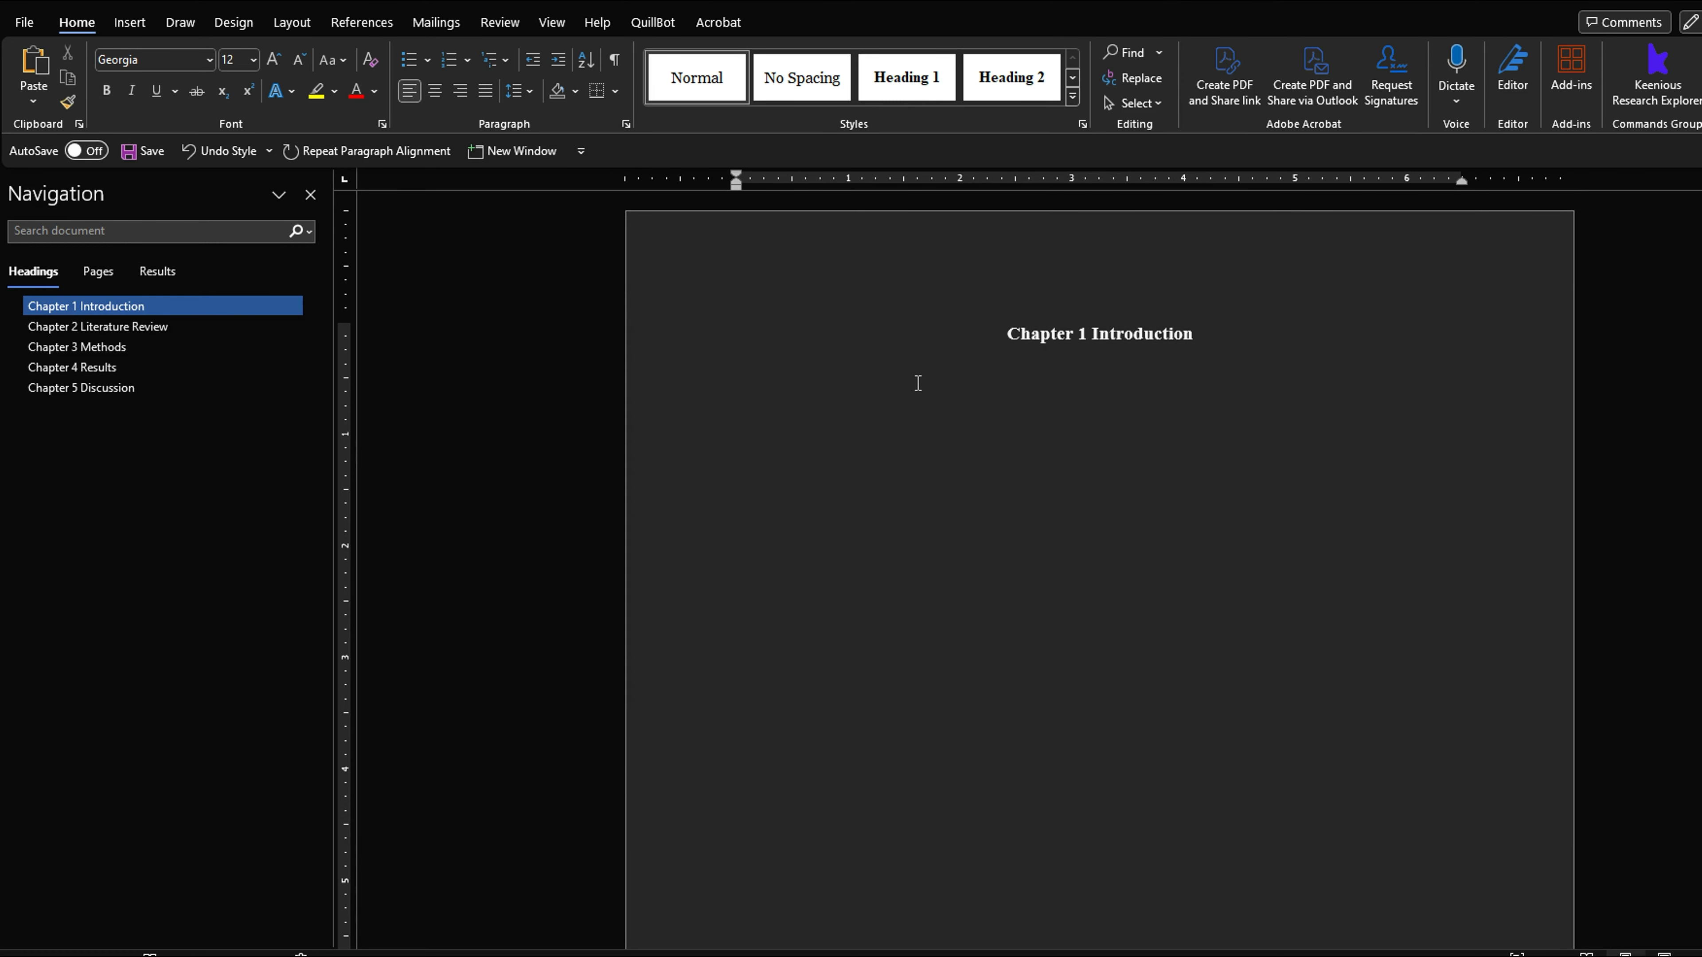
type("fi")
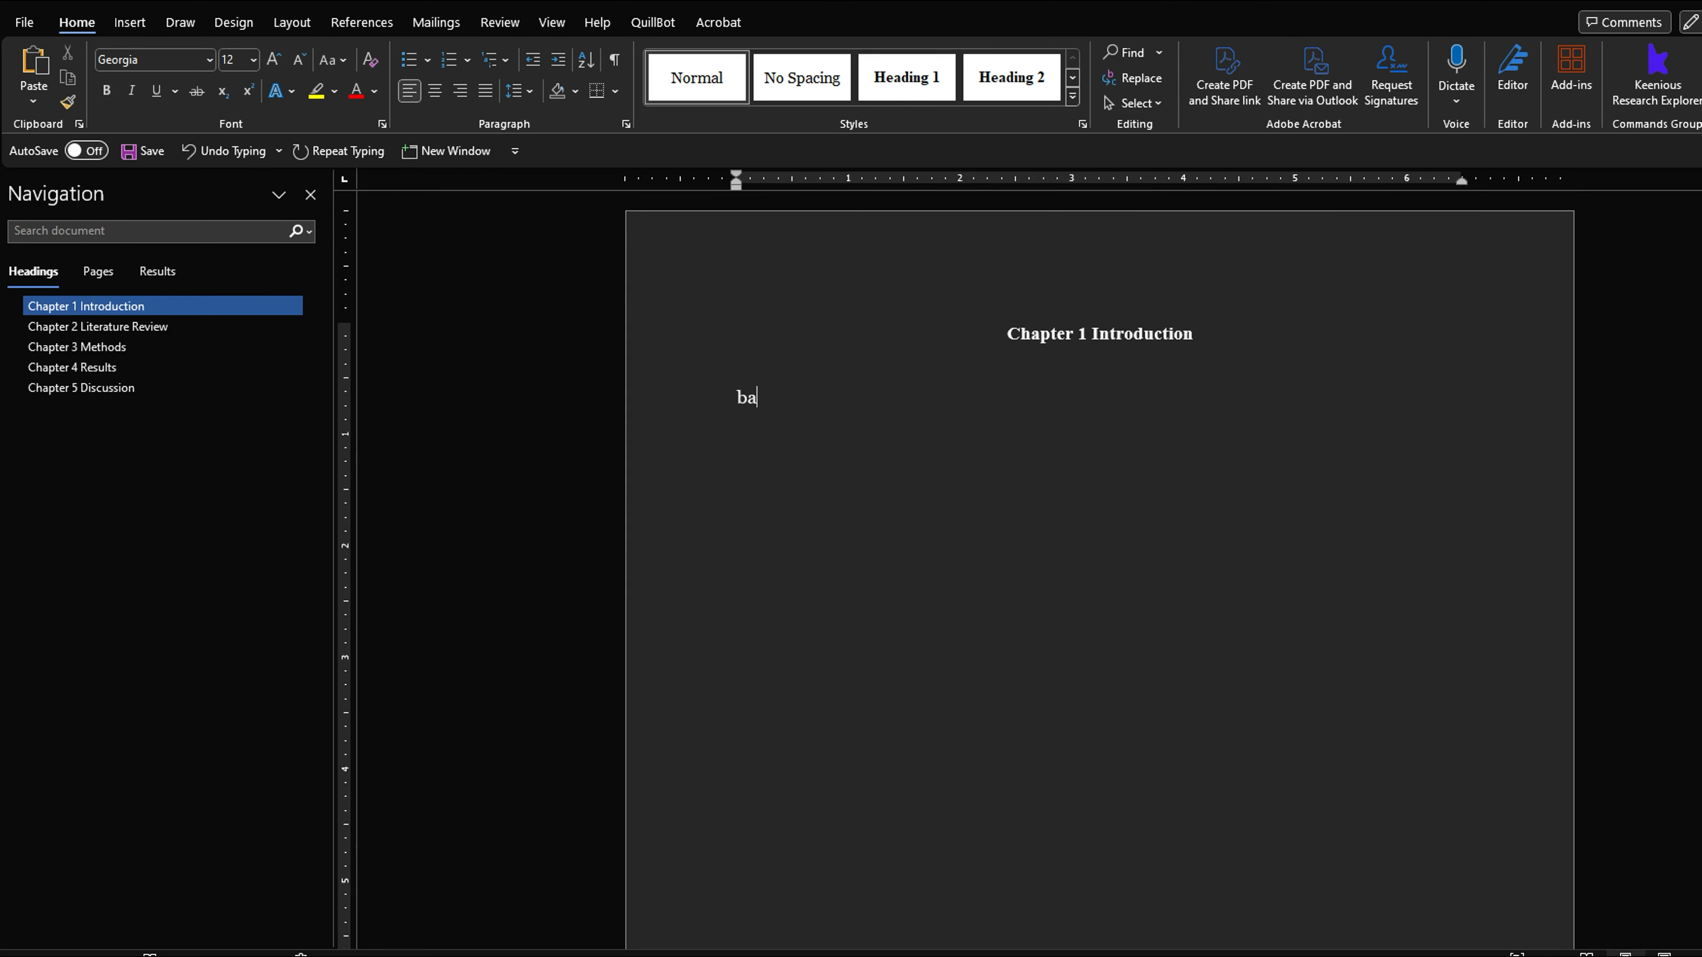
key("BackSpace")
key("BackSpace")
key("Tab")
type("first parag")
key("Tab")
type("Problem Statement")
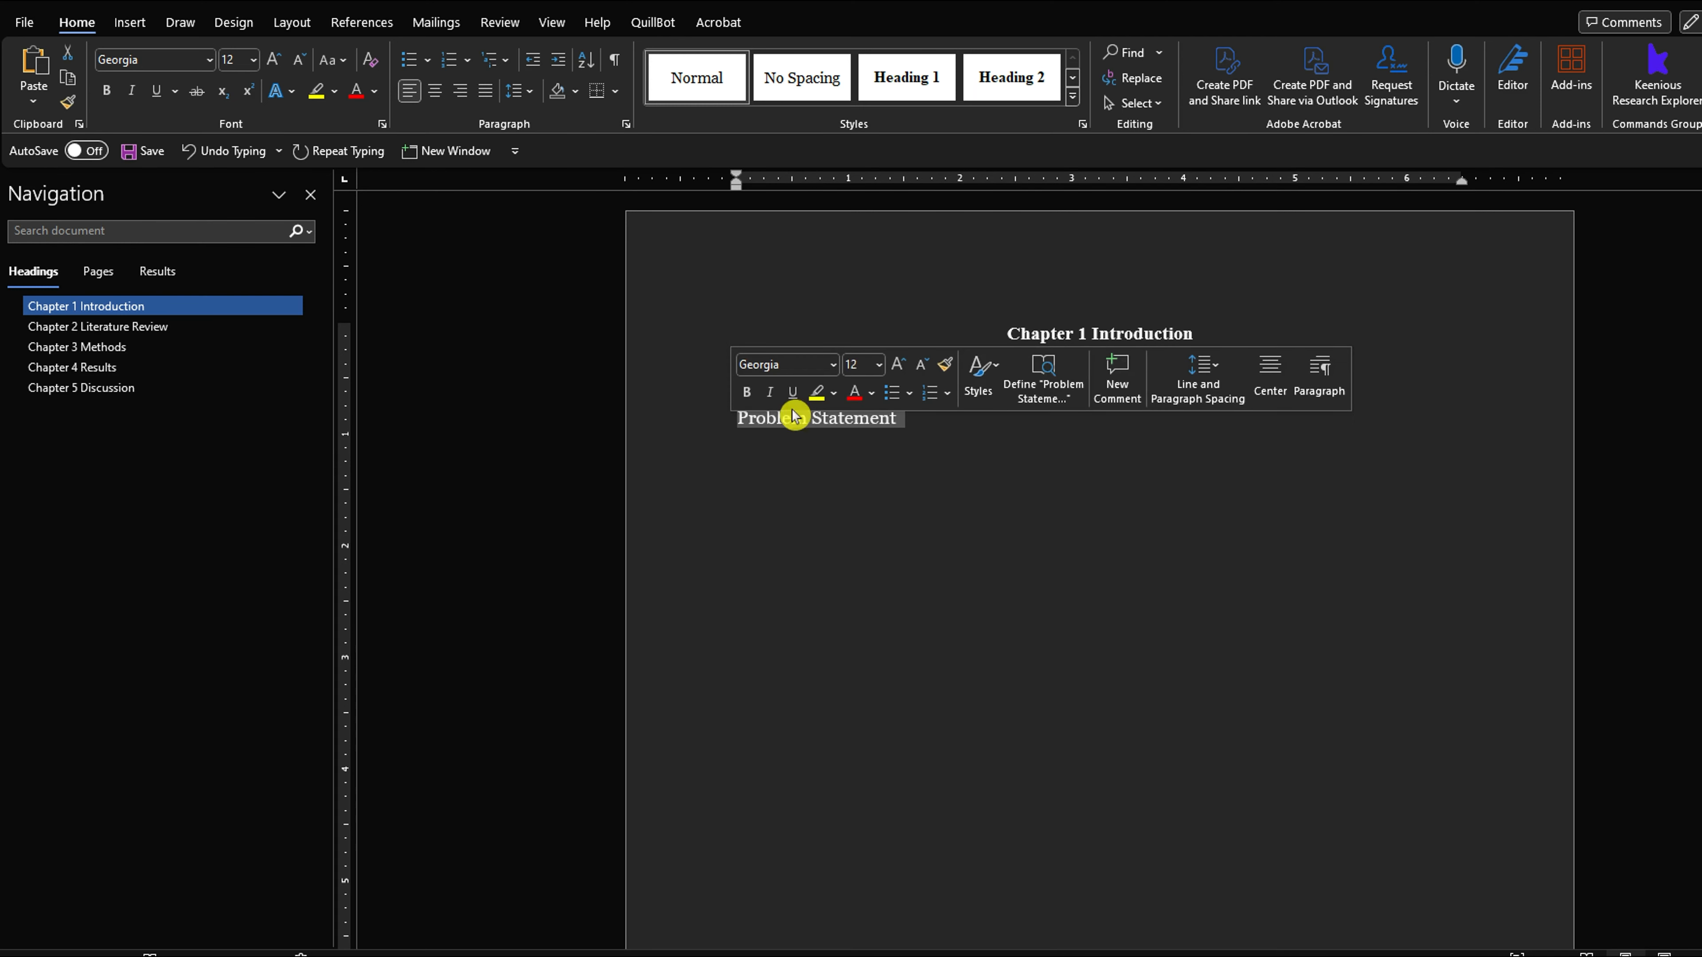
Step: Apply the Heading 2 style to the "Problem Statement" line and place the cursor beneath it
left_click(1022, 97)
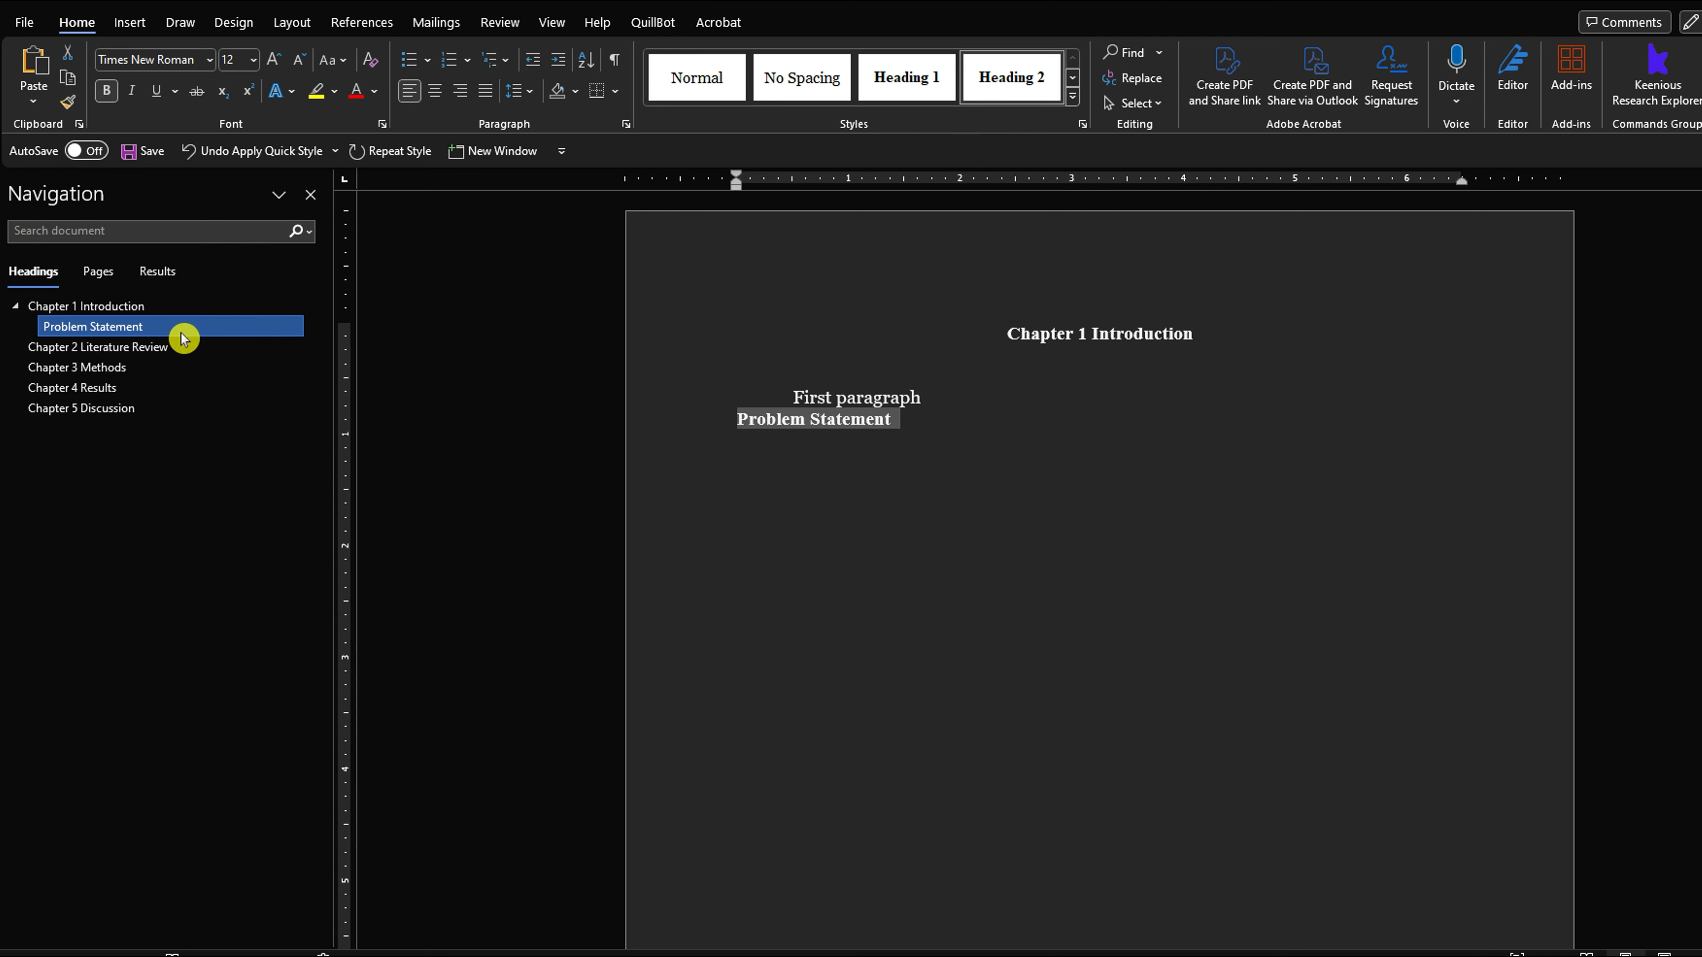
left_click(940, 431)
key("Return")
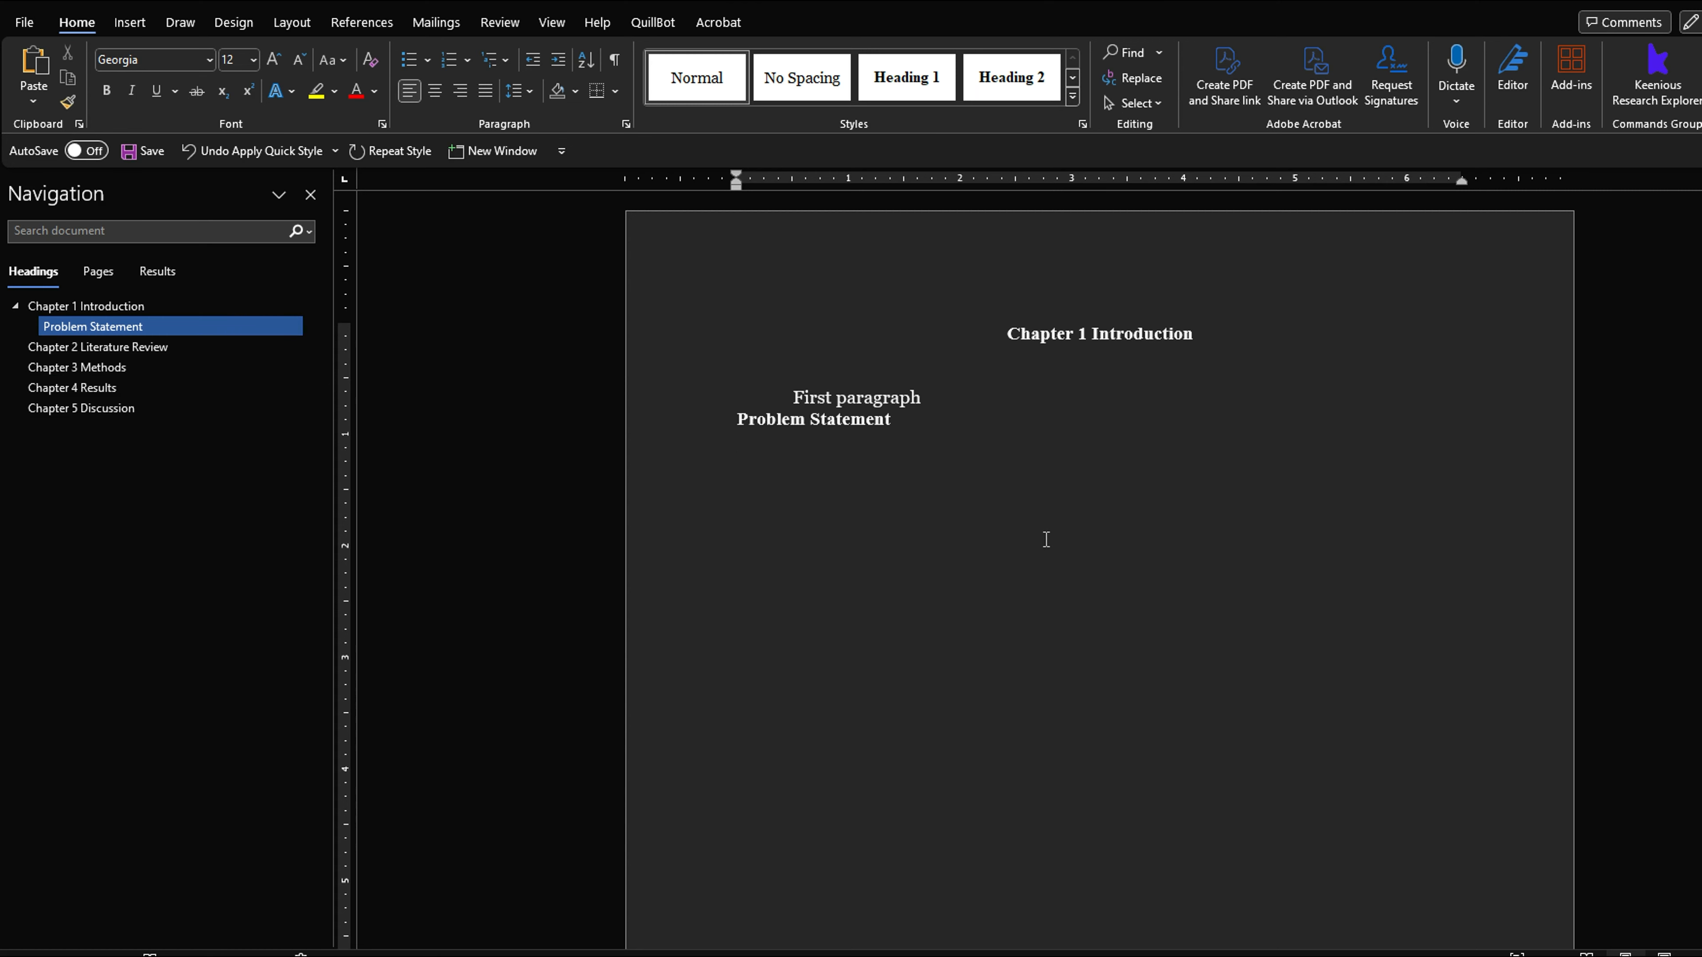
Step: Jump to the Problem Statement subheading through the heading outline and examine it together with the paragraph above it
scroll(1045, 536, "down", 10)
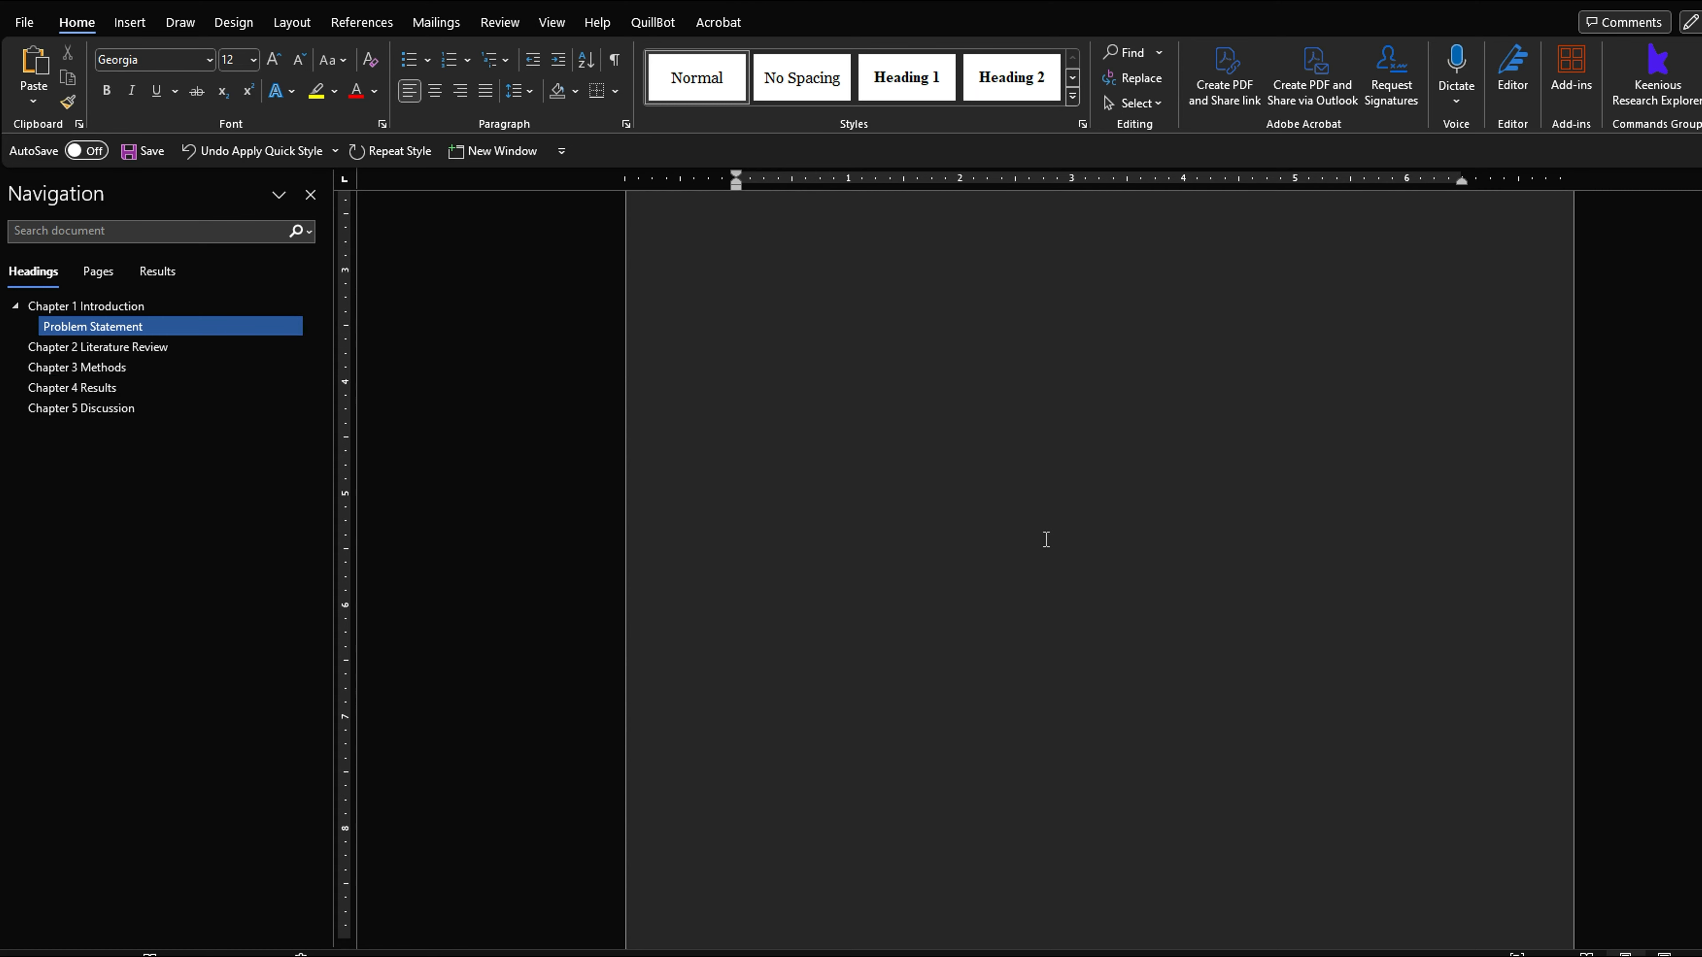
left_click(190, 333)
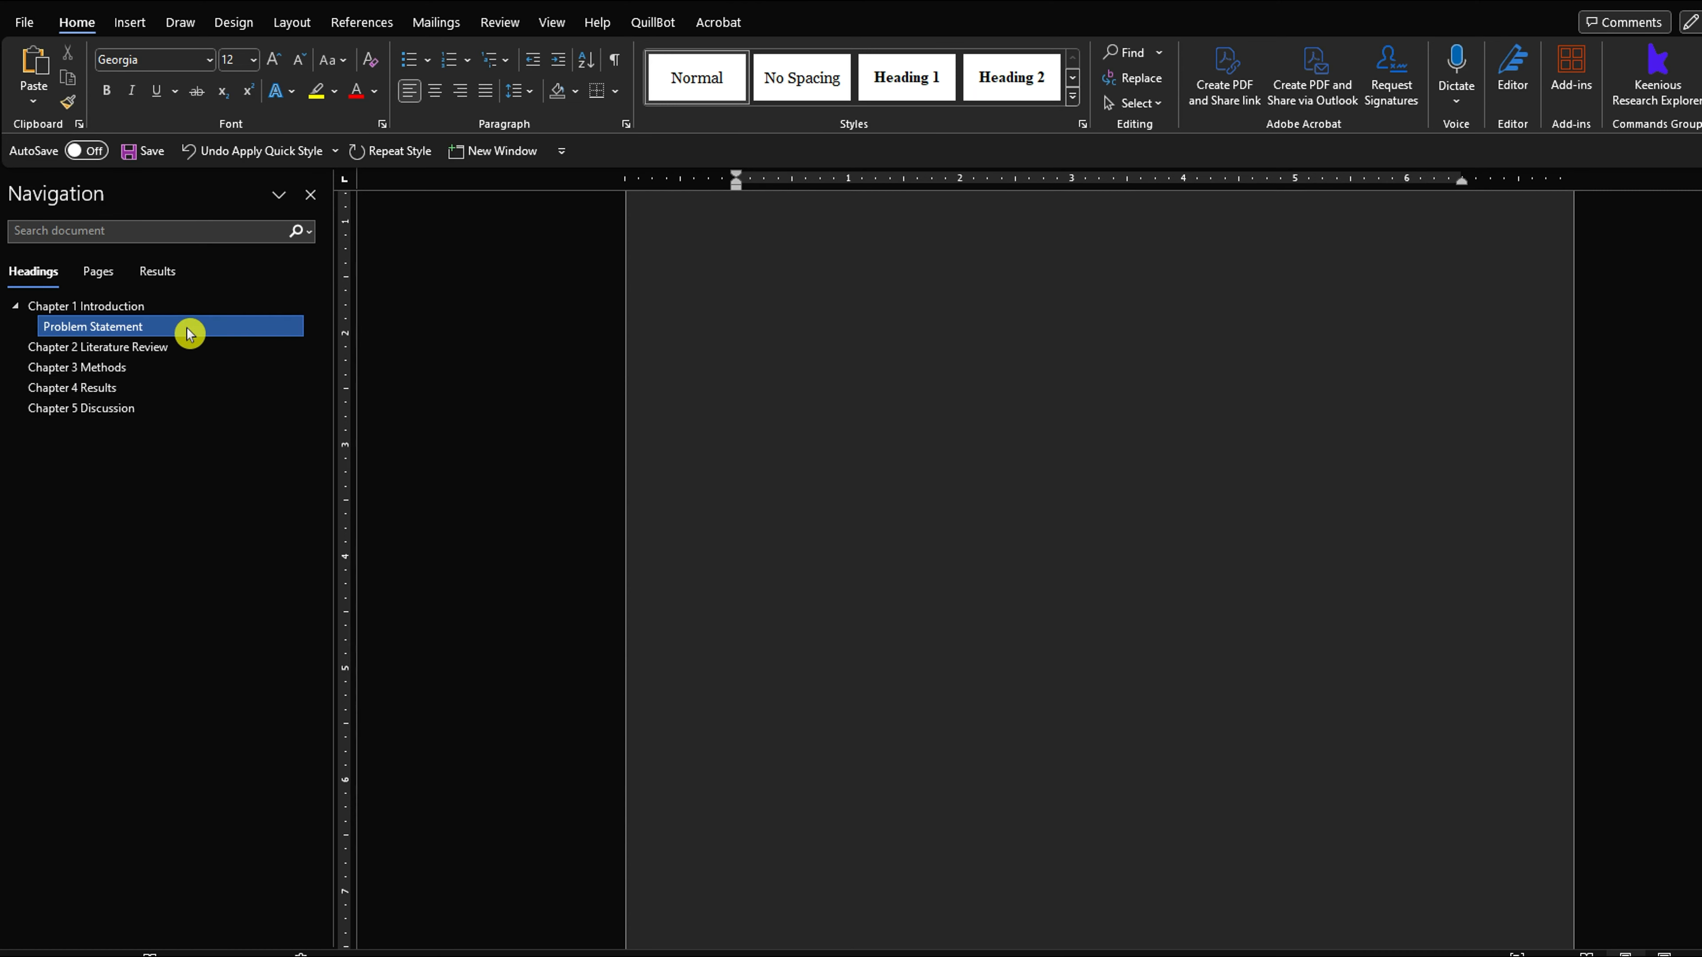
left_click_drag(912, 463, 925, 414)
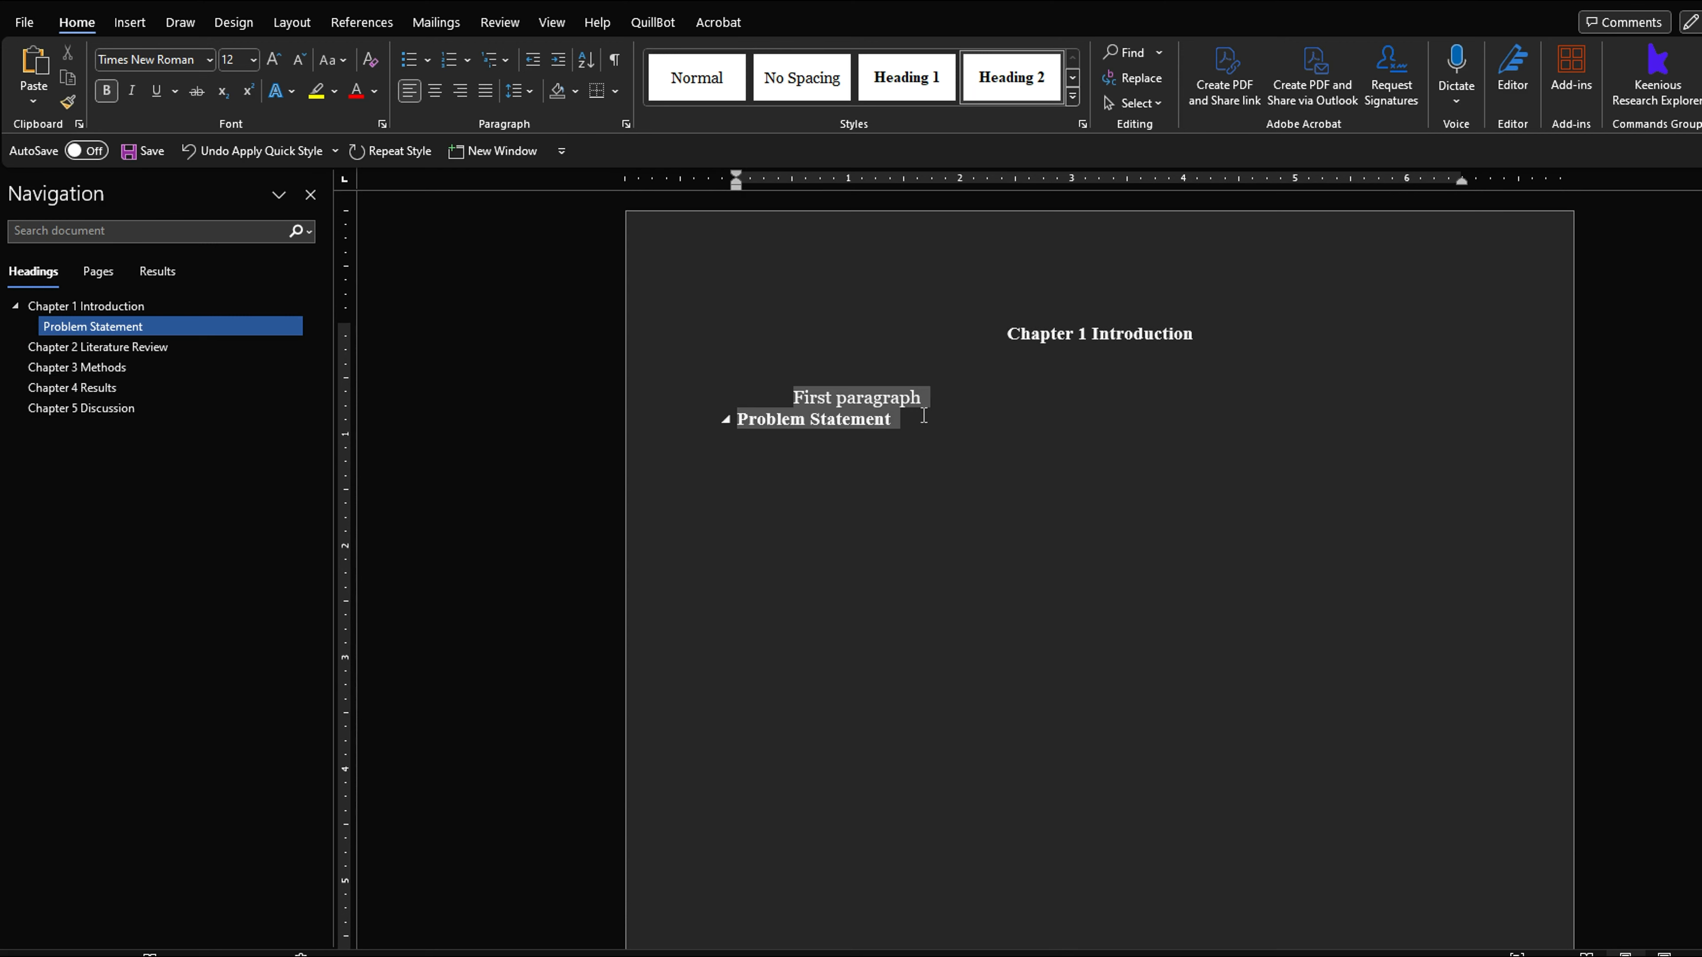
left_click(936, 460)
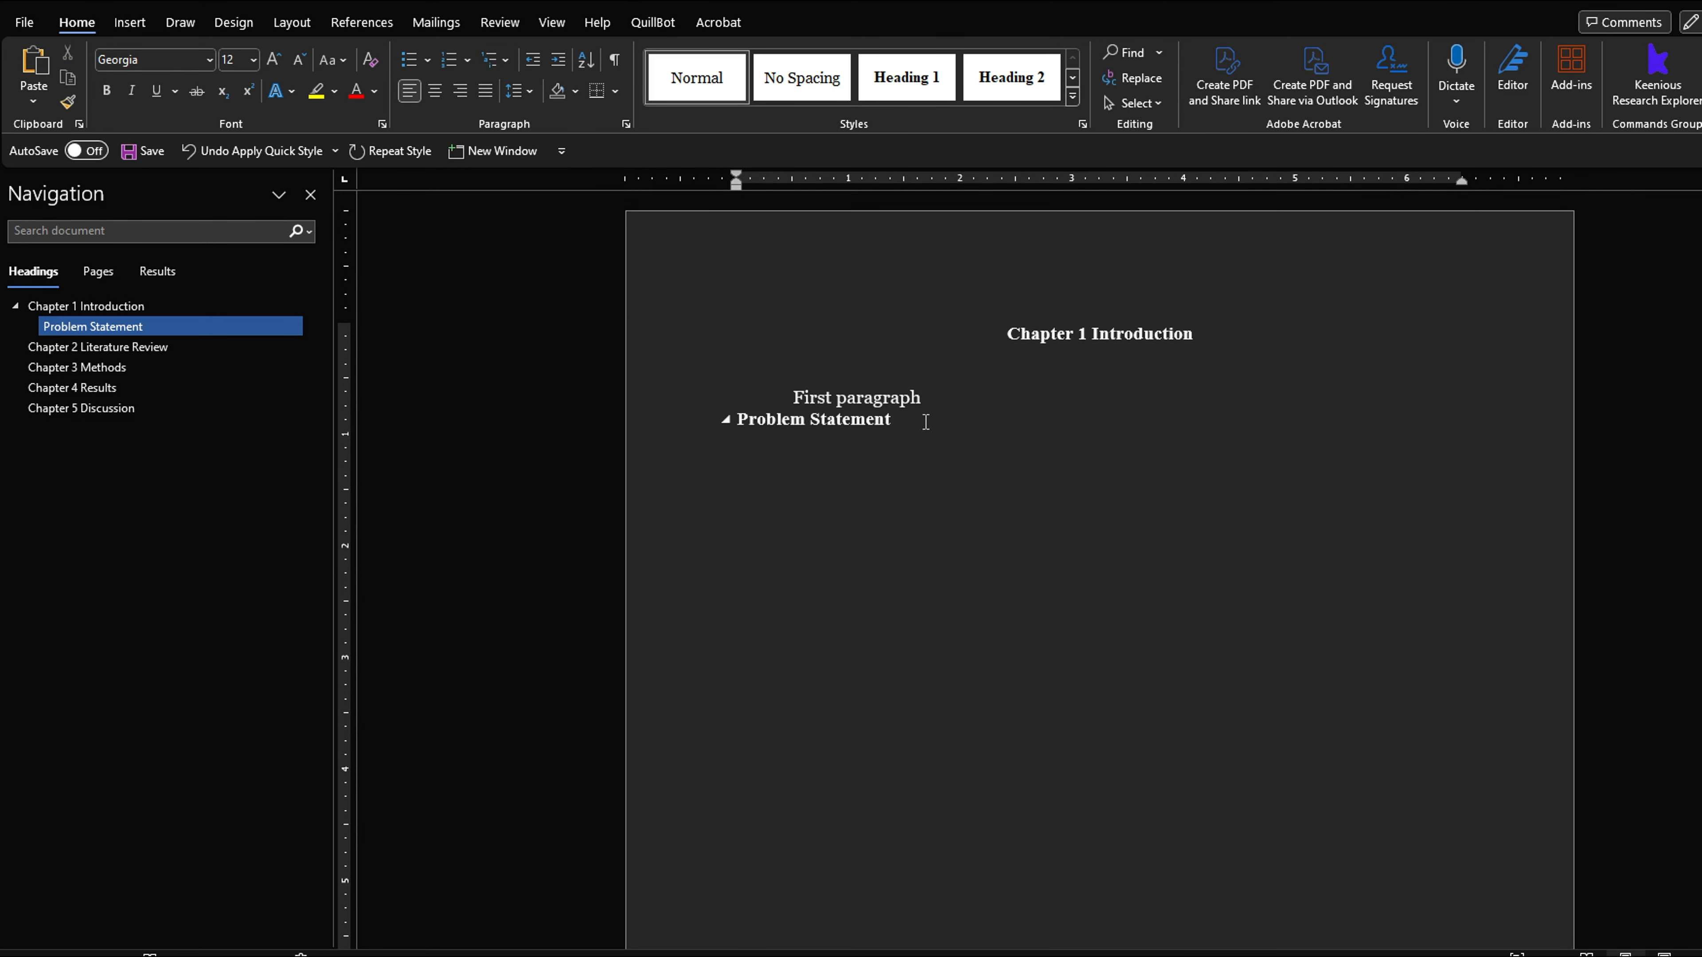
left_click(925, 422)
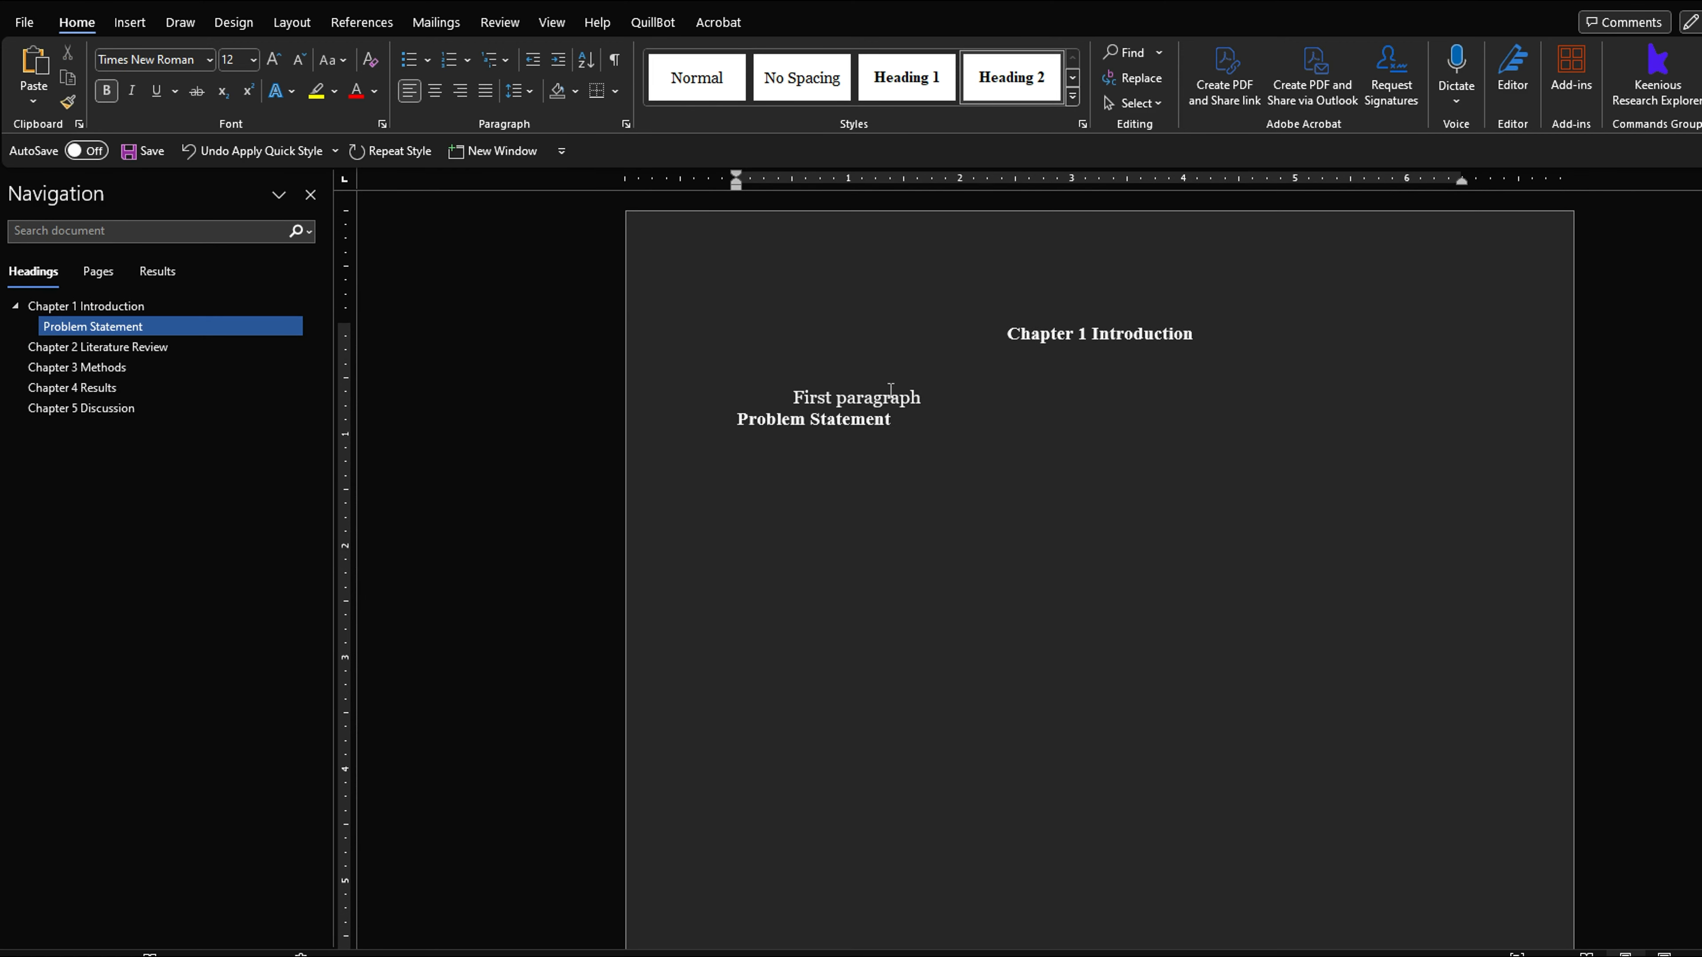
left_click_drag(793, 396, 909, 415)
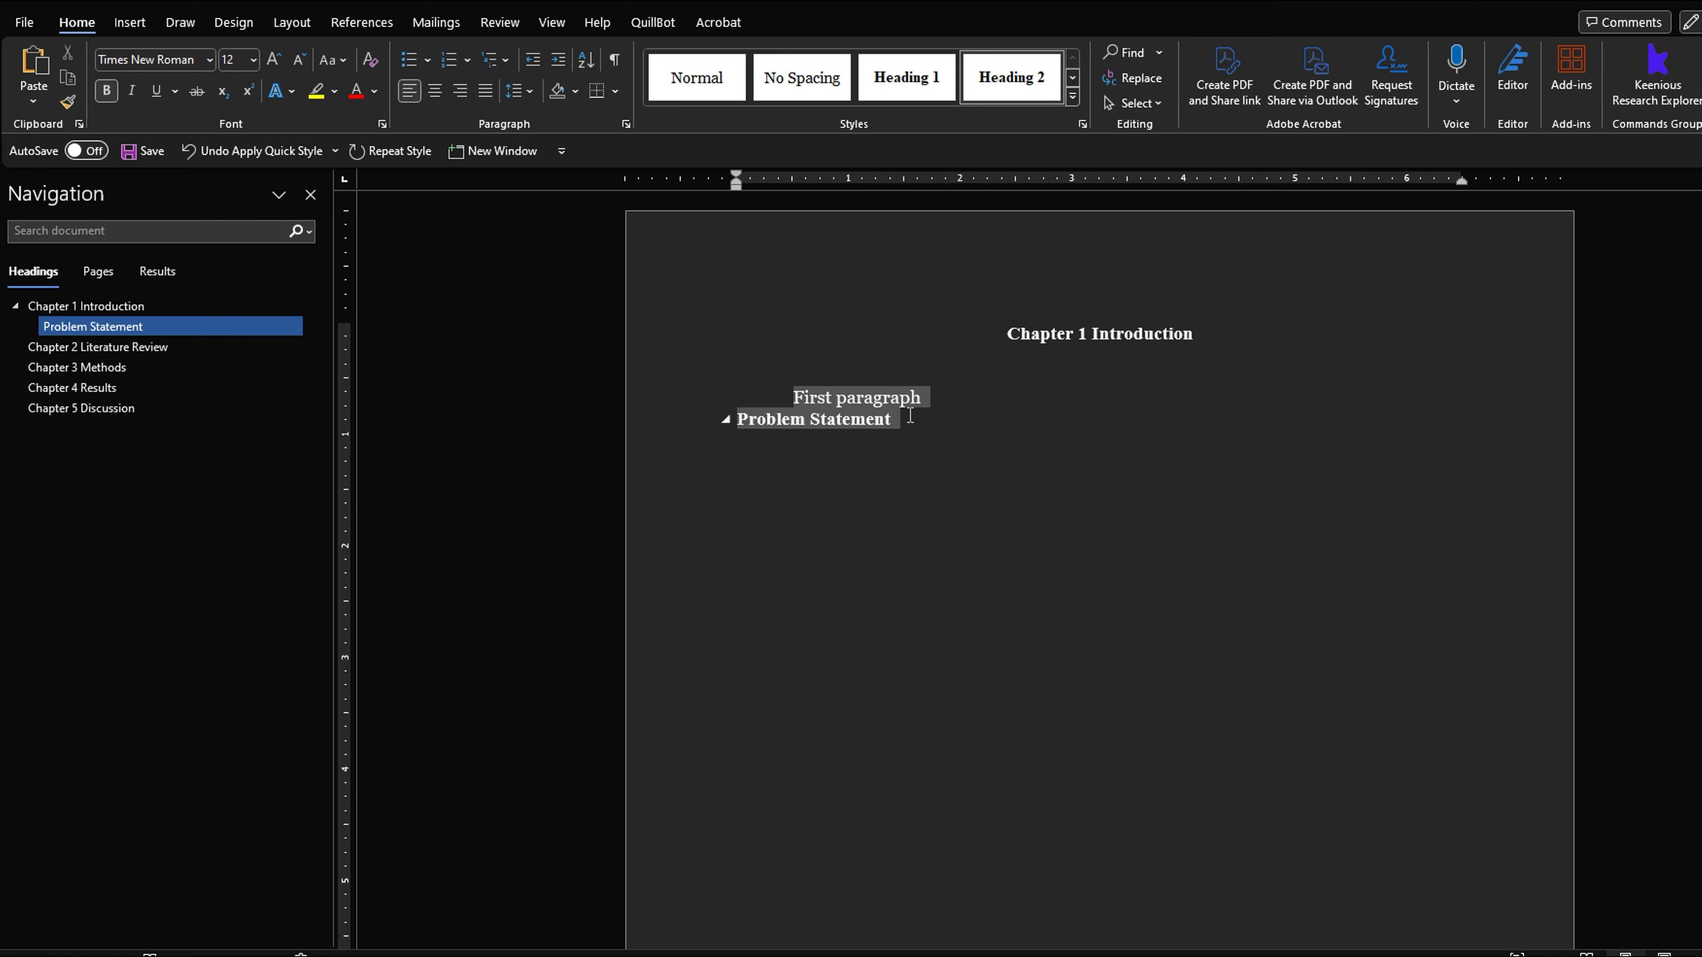
left_click(932, 440)
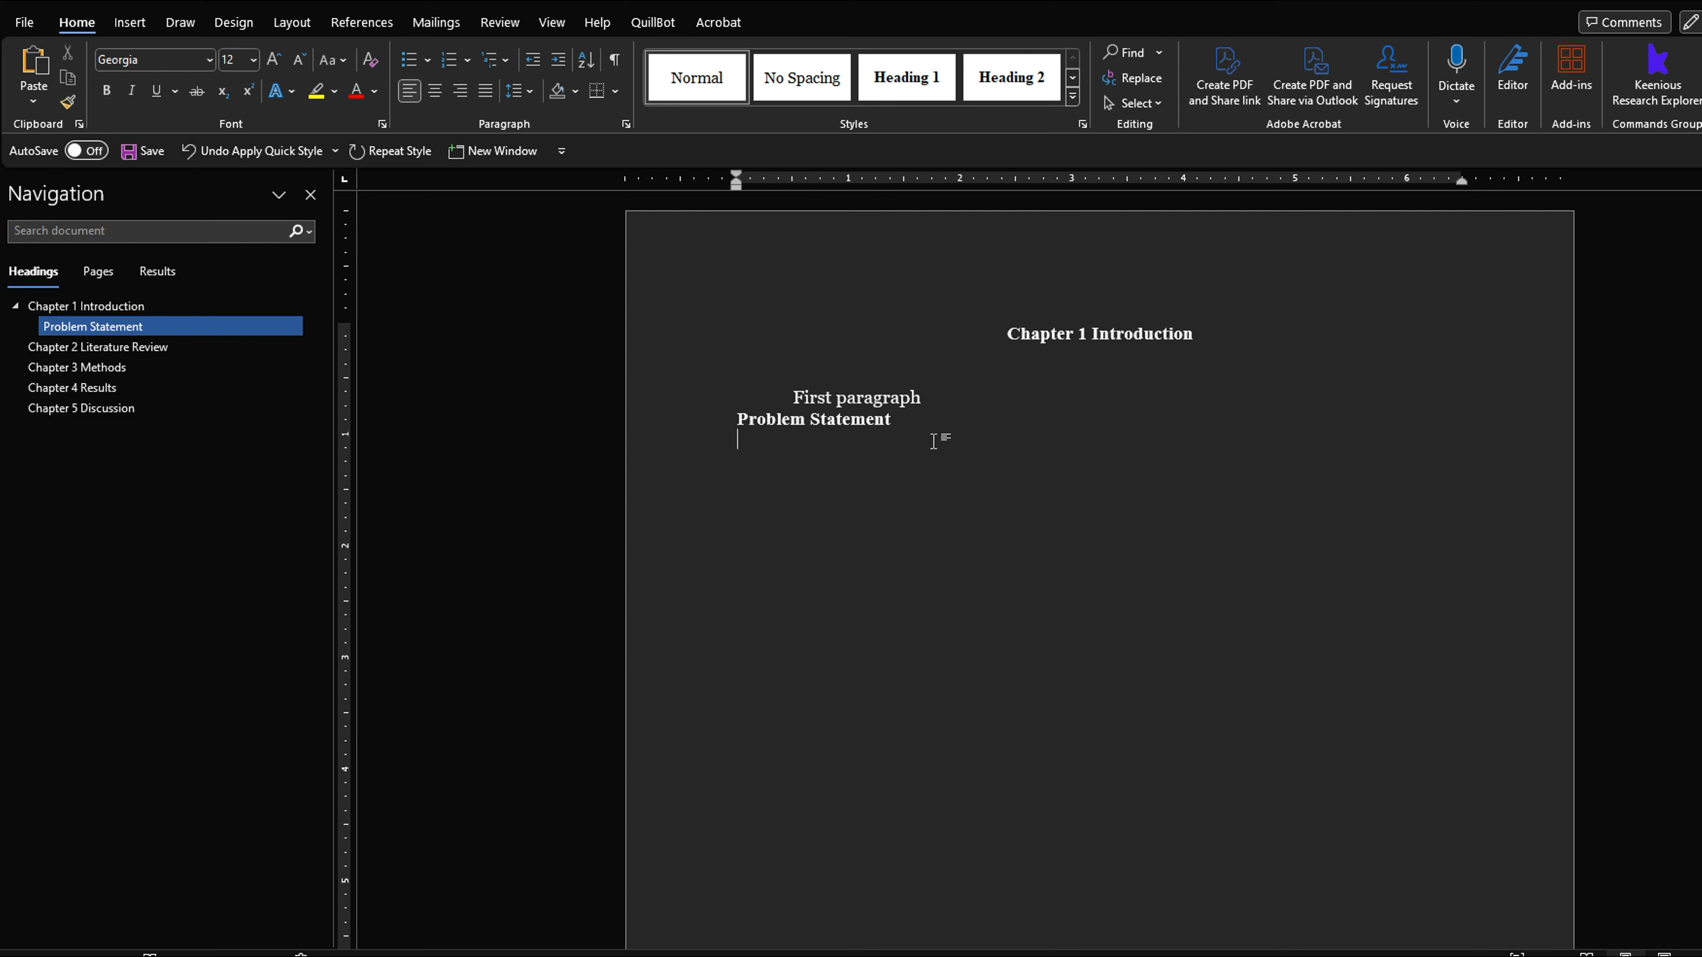
double_click(858, 395)
key("Up")
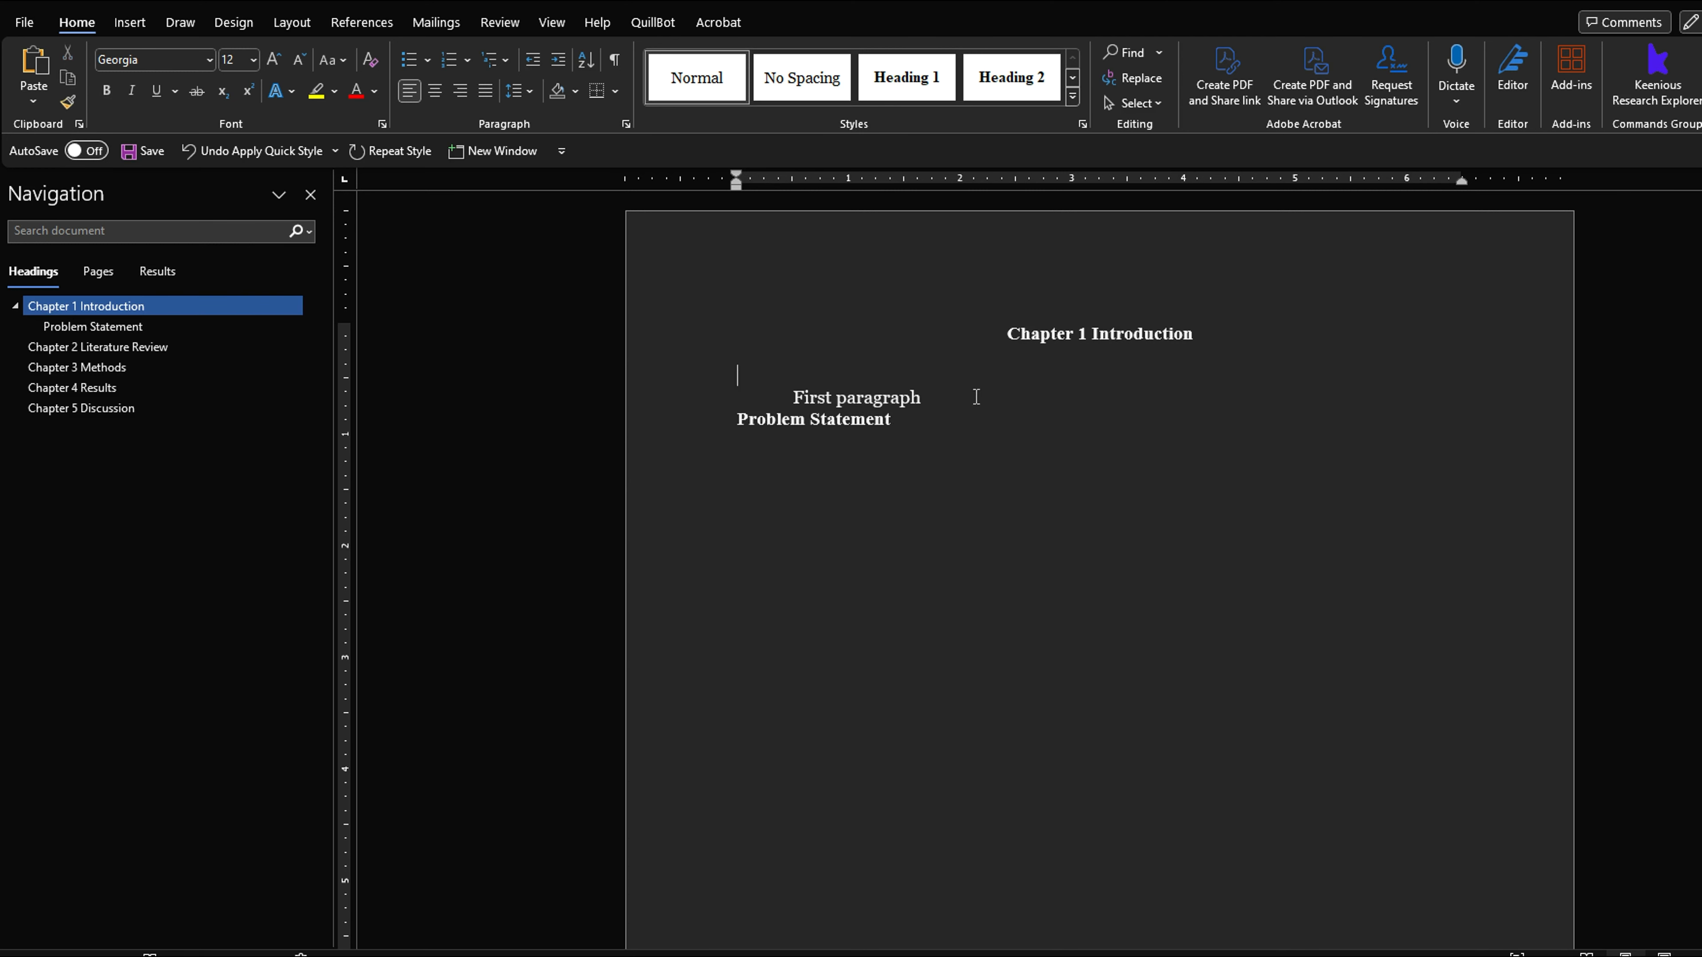
Step: Modify the Normal style of the first paragraph to use the Times New Roman font and Double line spacing
left_click(959, 398)
left_click(698, 79)
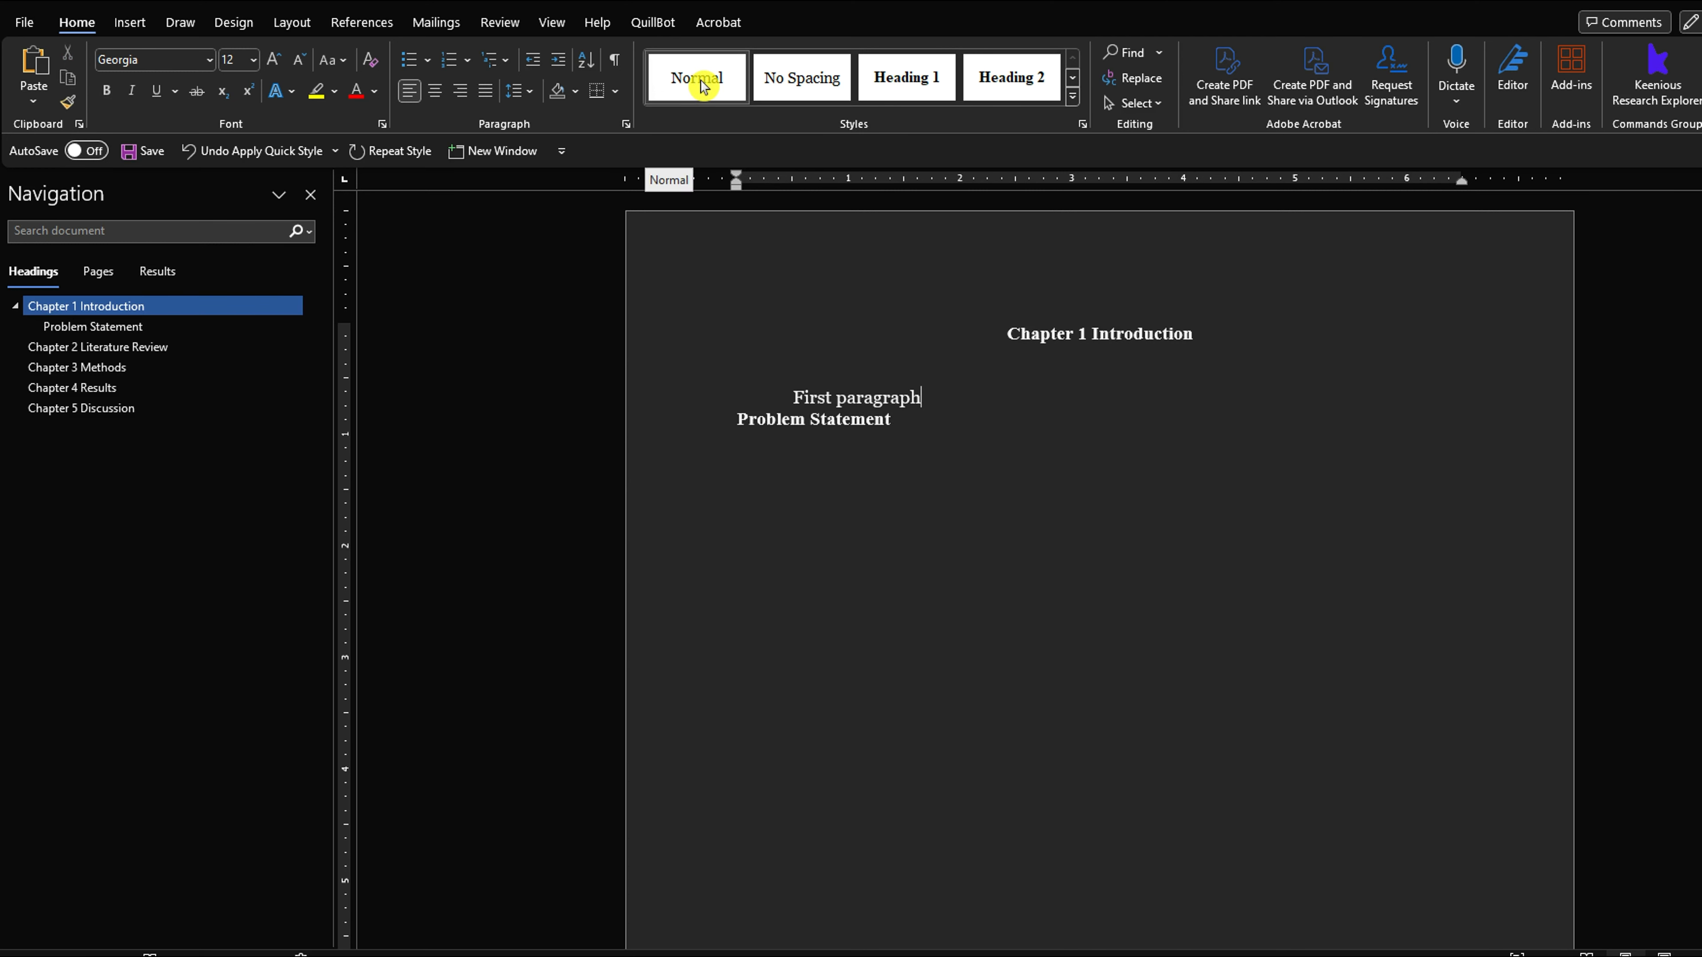
right_click(728, 91)
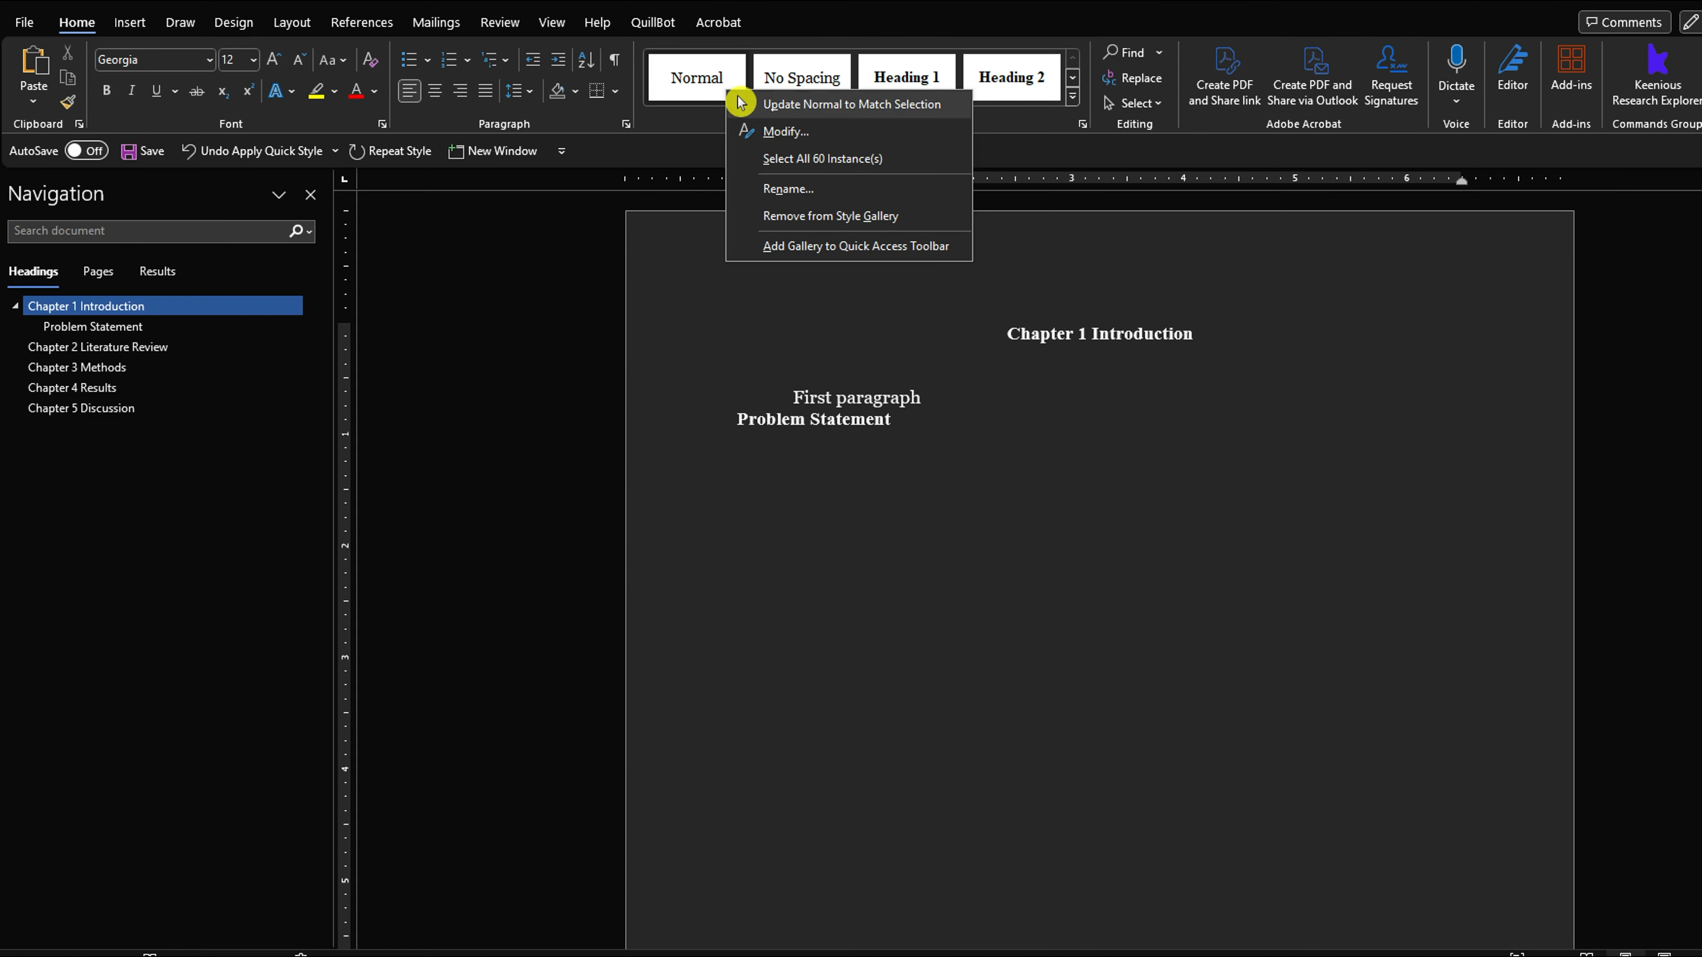
left_click(792, 140)
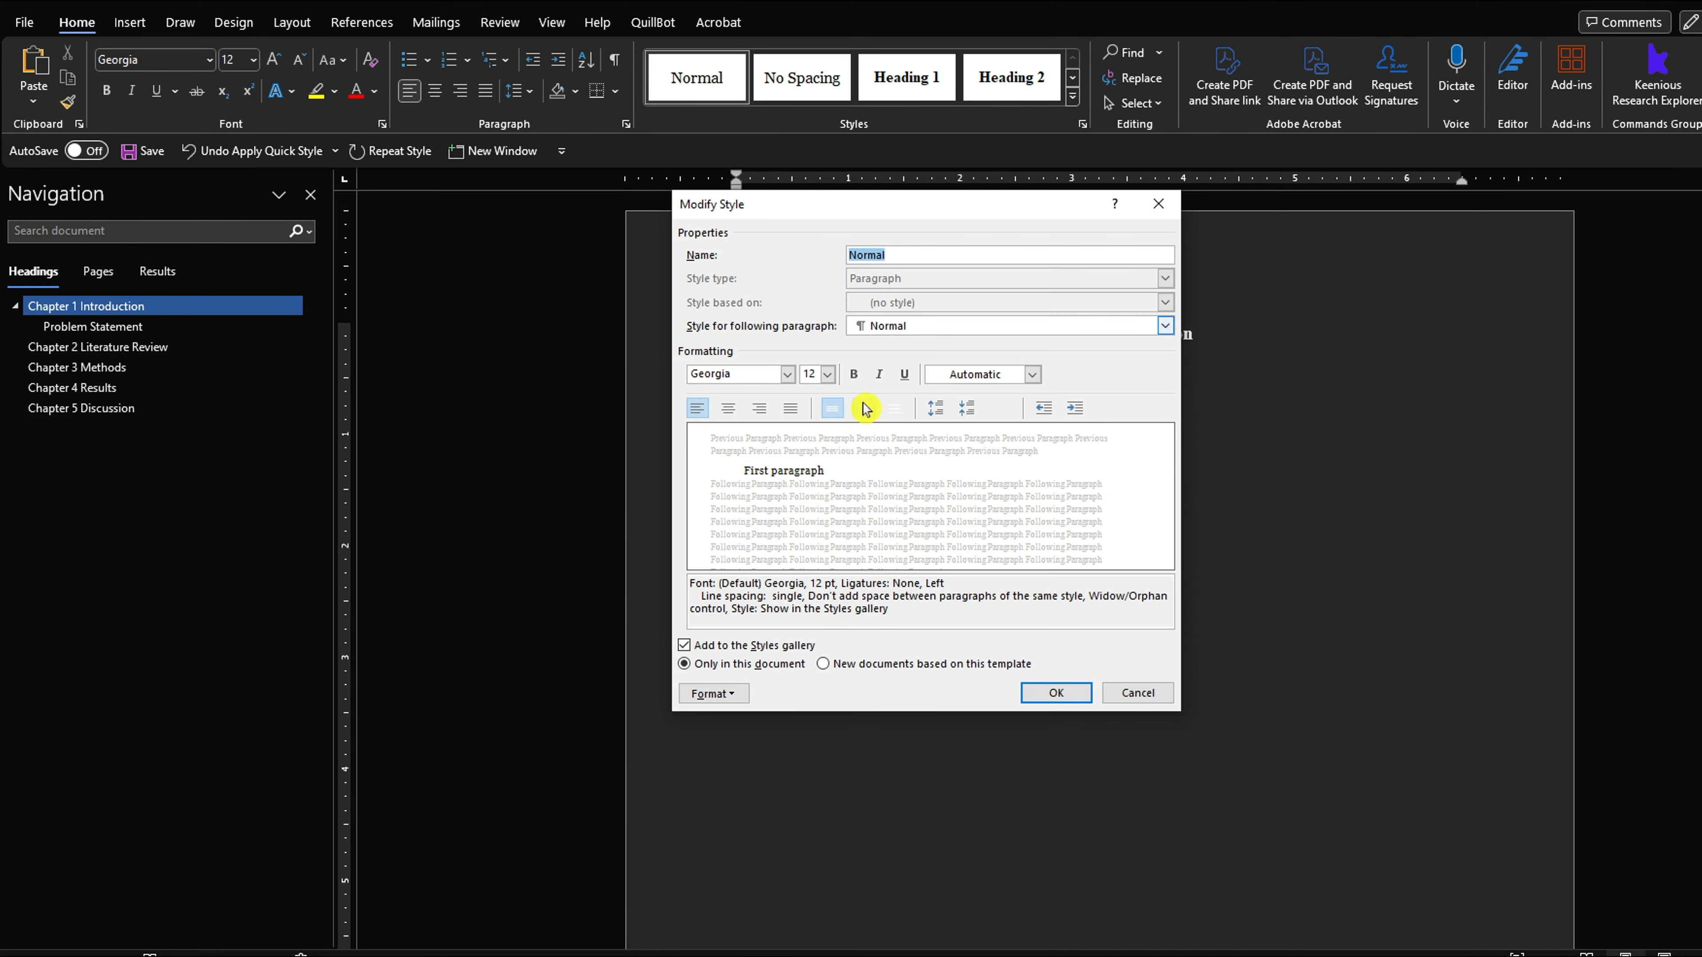
left_click(734, 694)
left_click(726, 741)
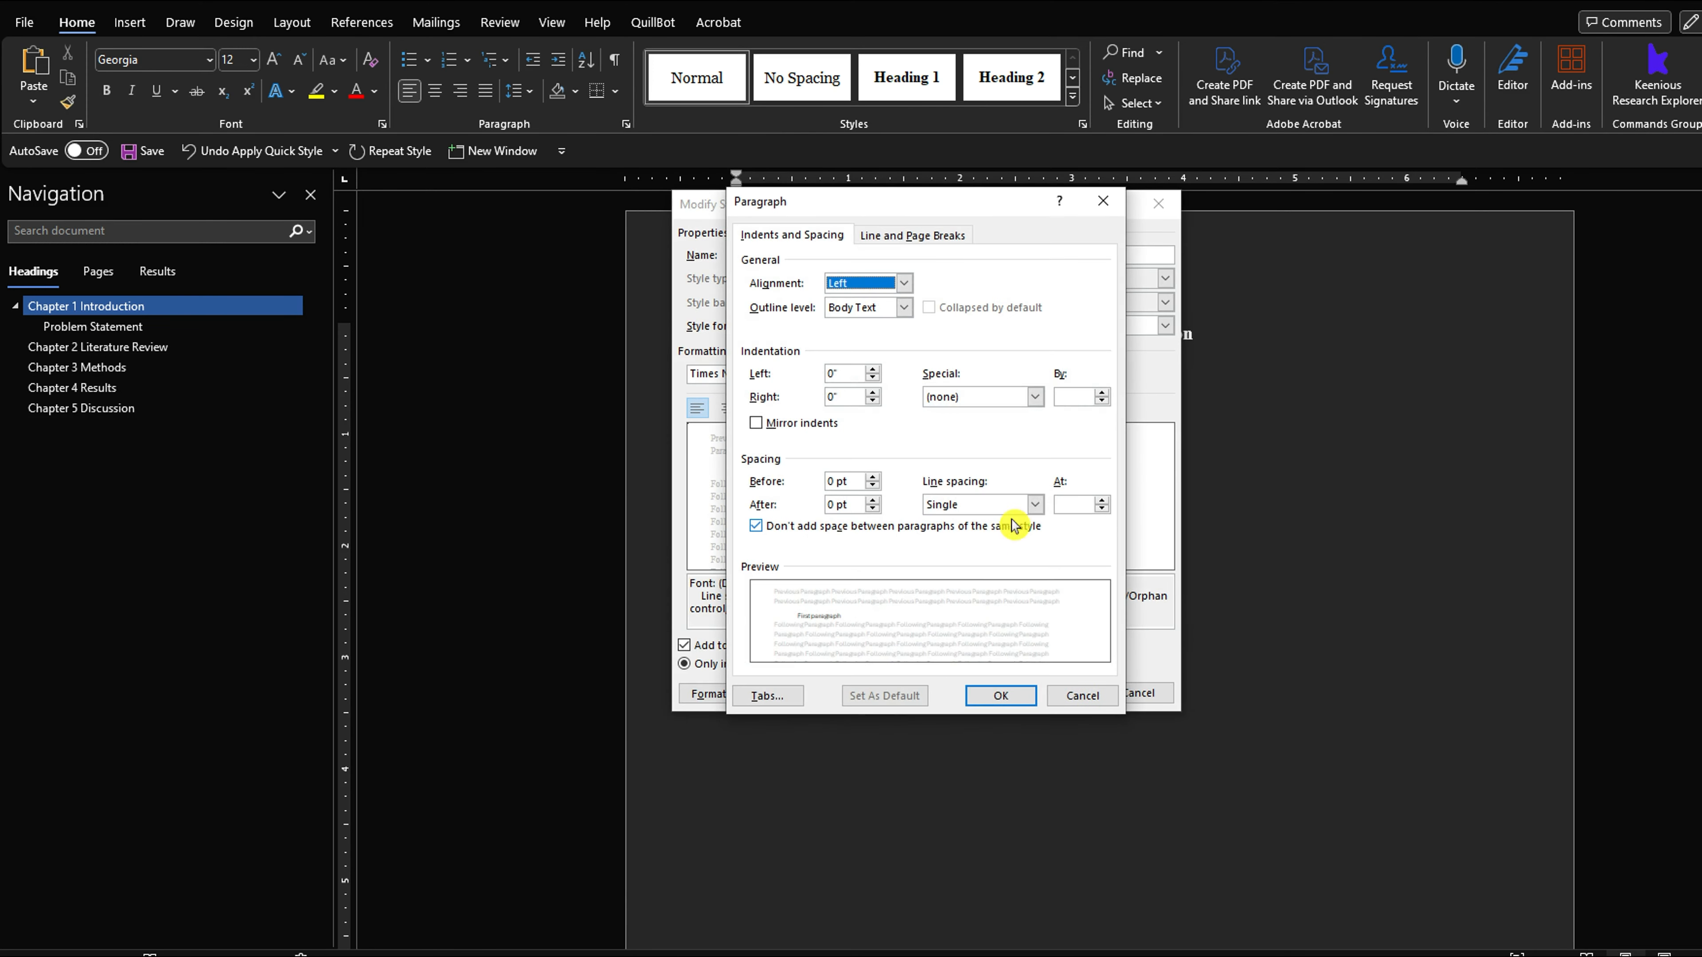
left_click(1036, 513)
left_click(1032, 544)
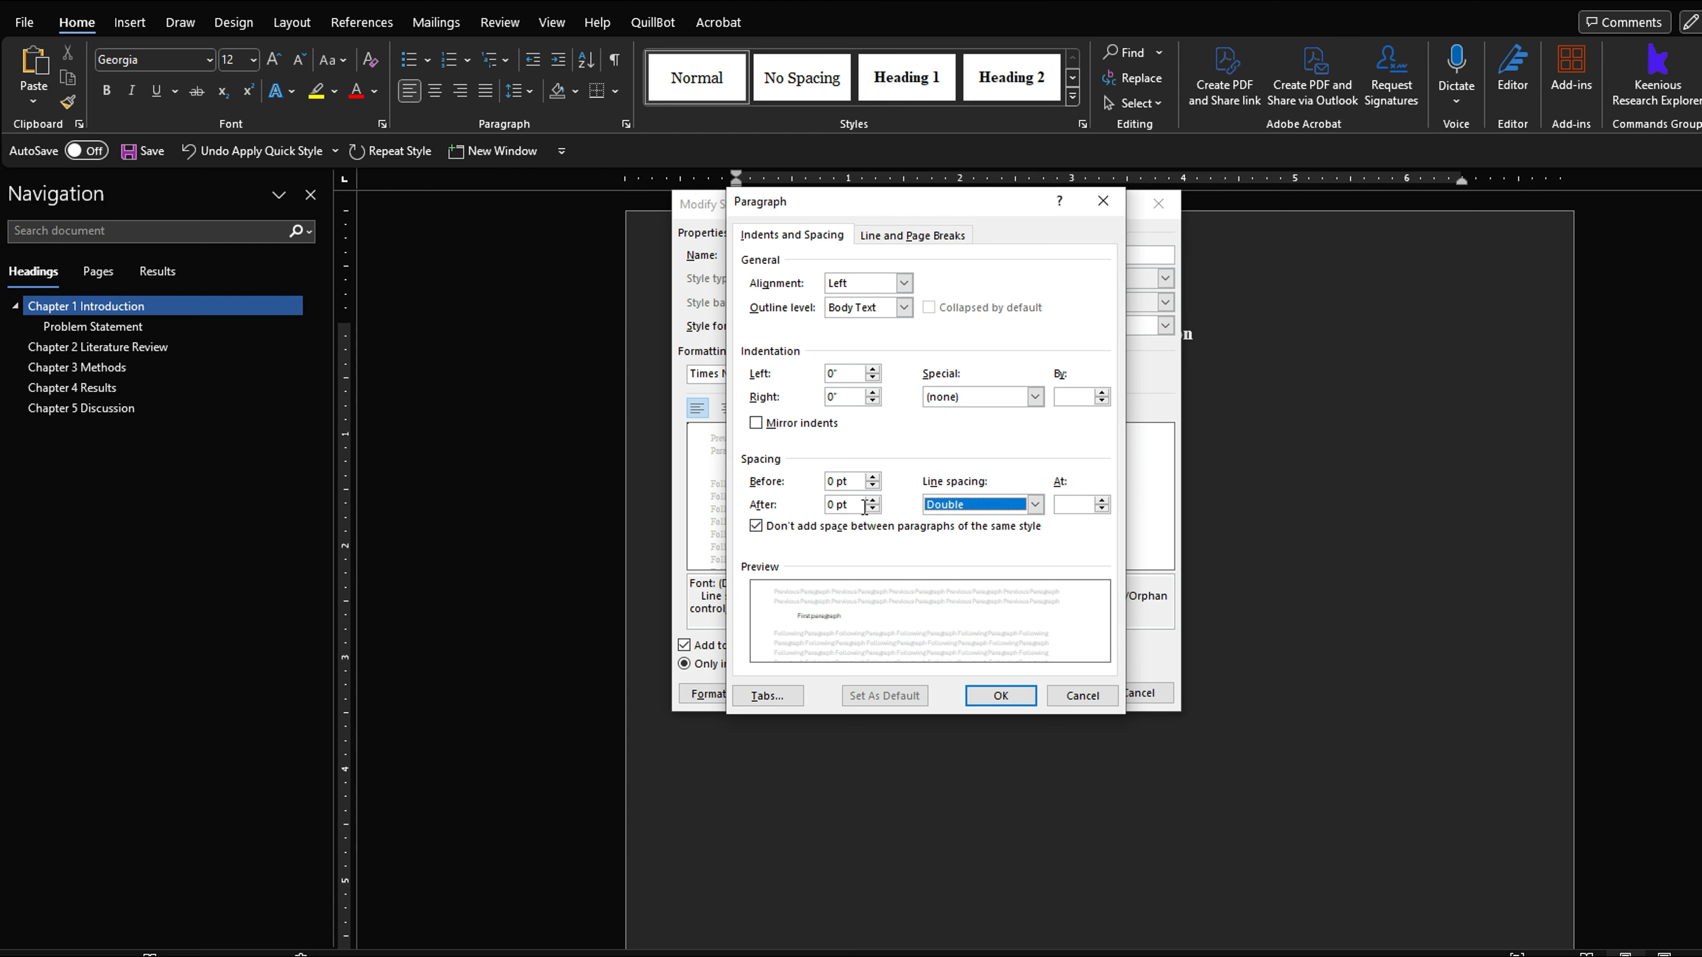
left_click(984, 694)
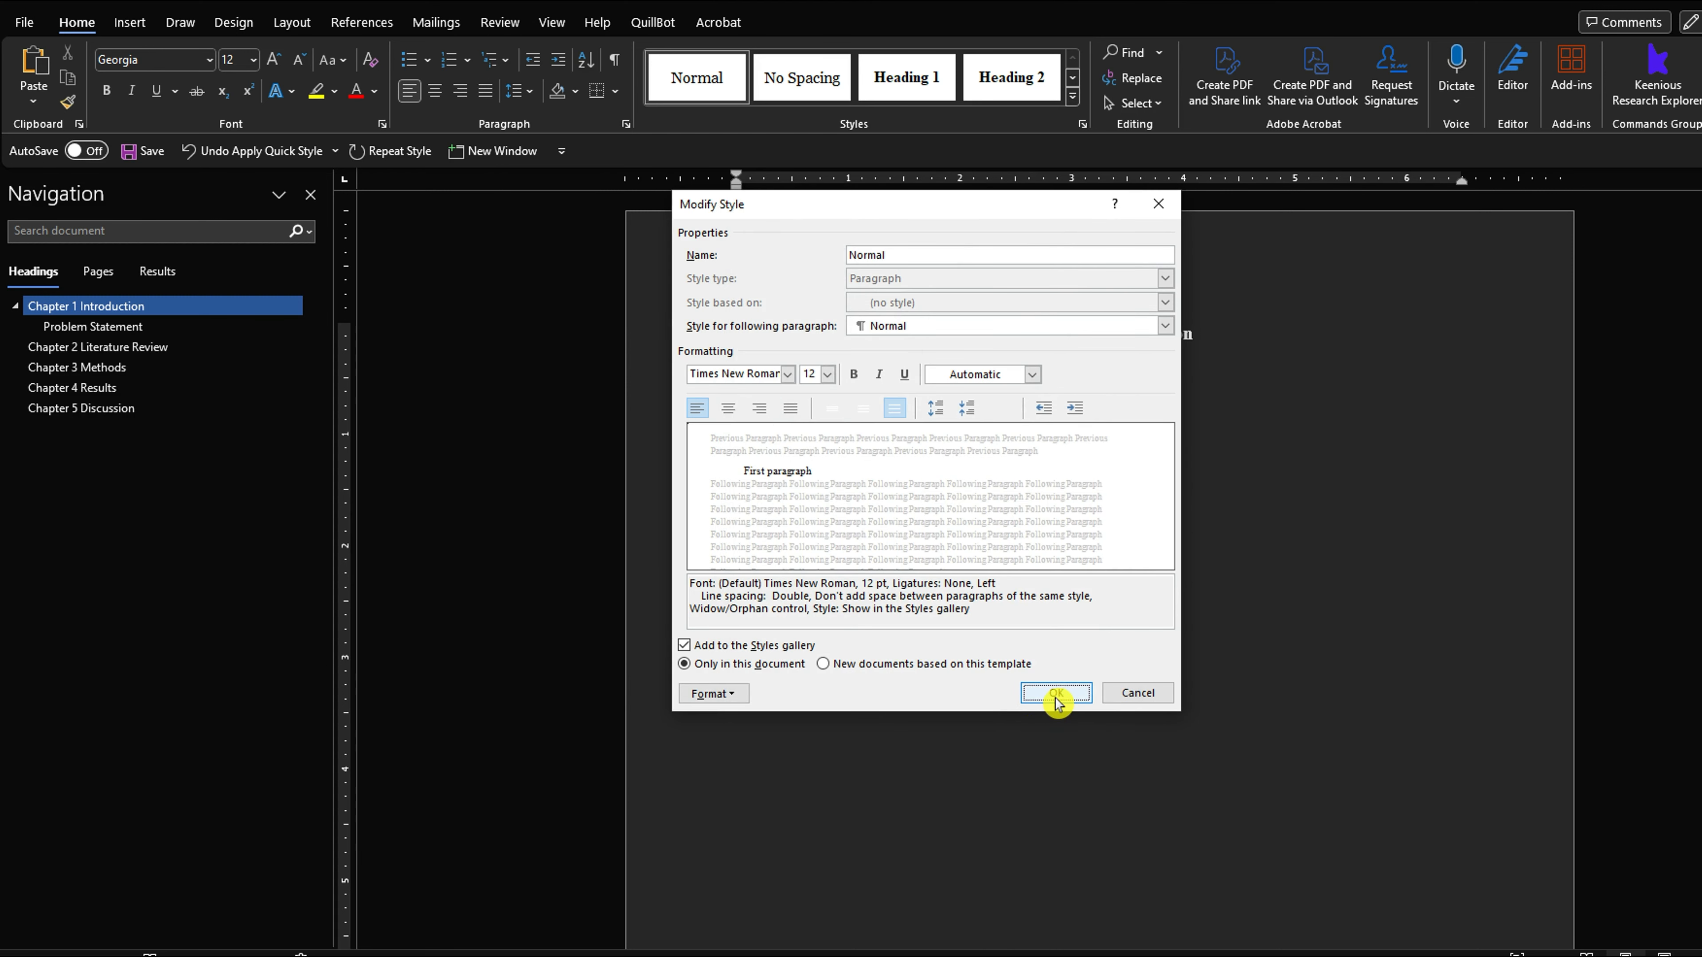
left_click(1057, 697)
Step: Remove the blank line under Chapter 1 Introduction and add indented body lines: "Second paragraph" after the first and "...." under Problem Statement
left_click(969, 578)
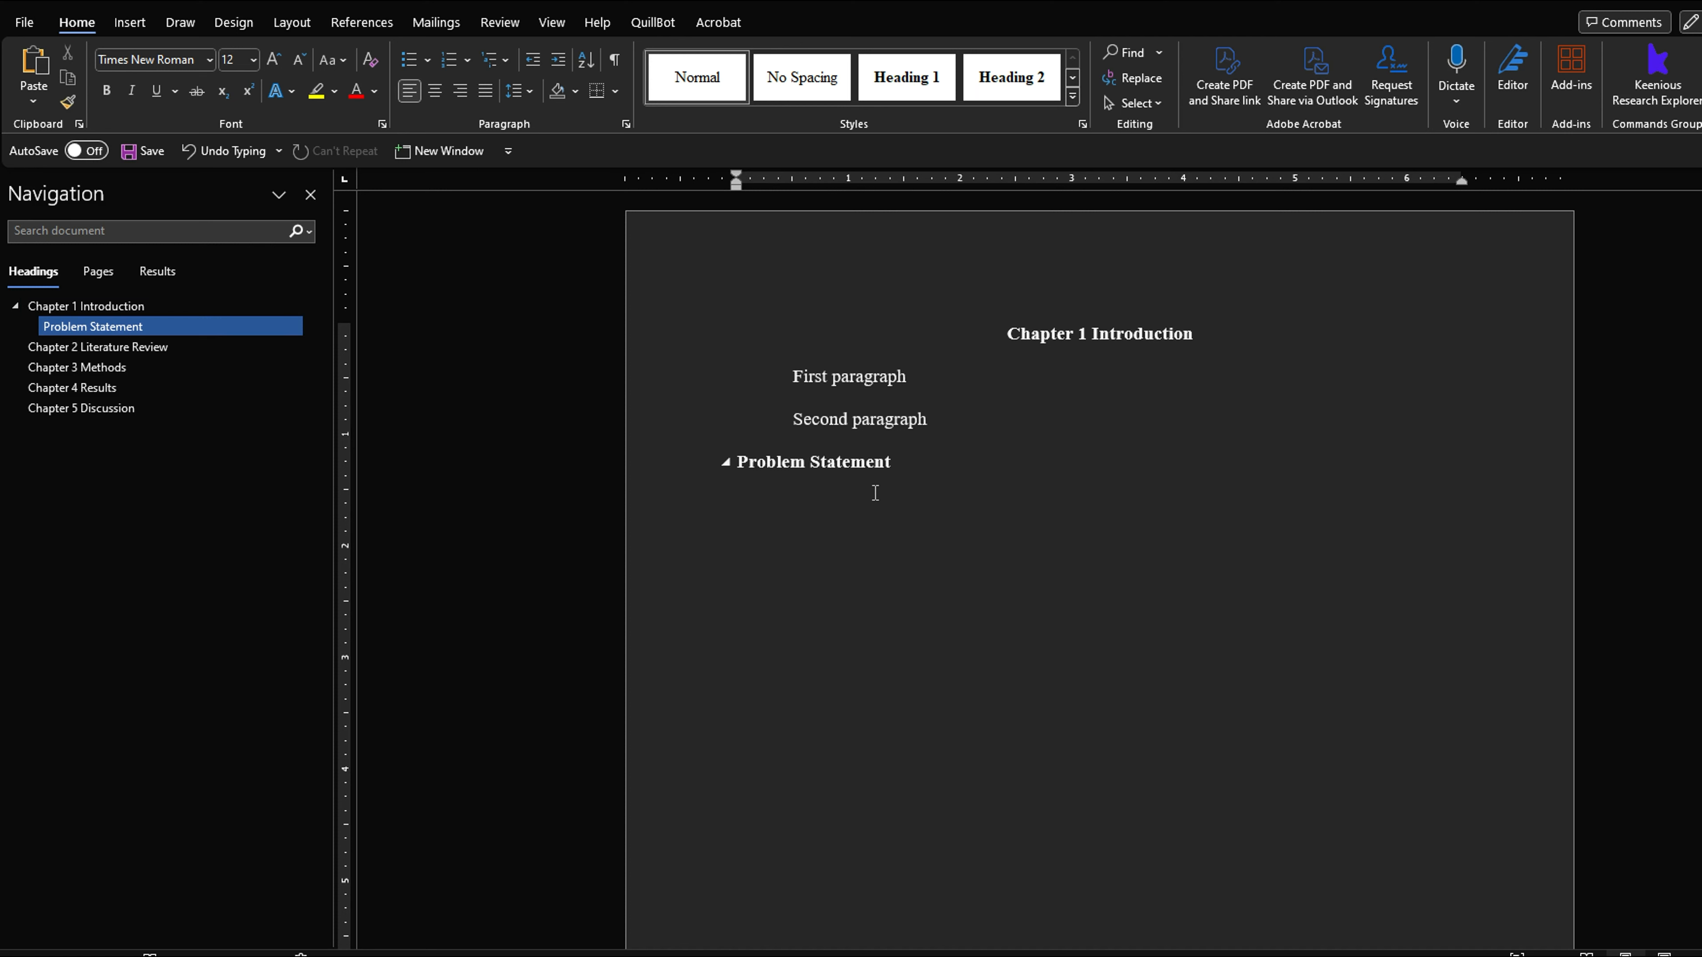
key("Tab")
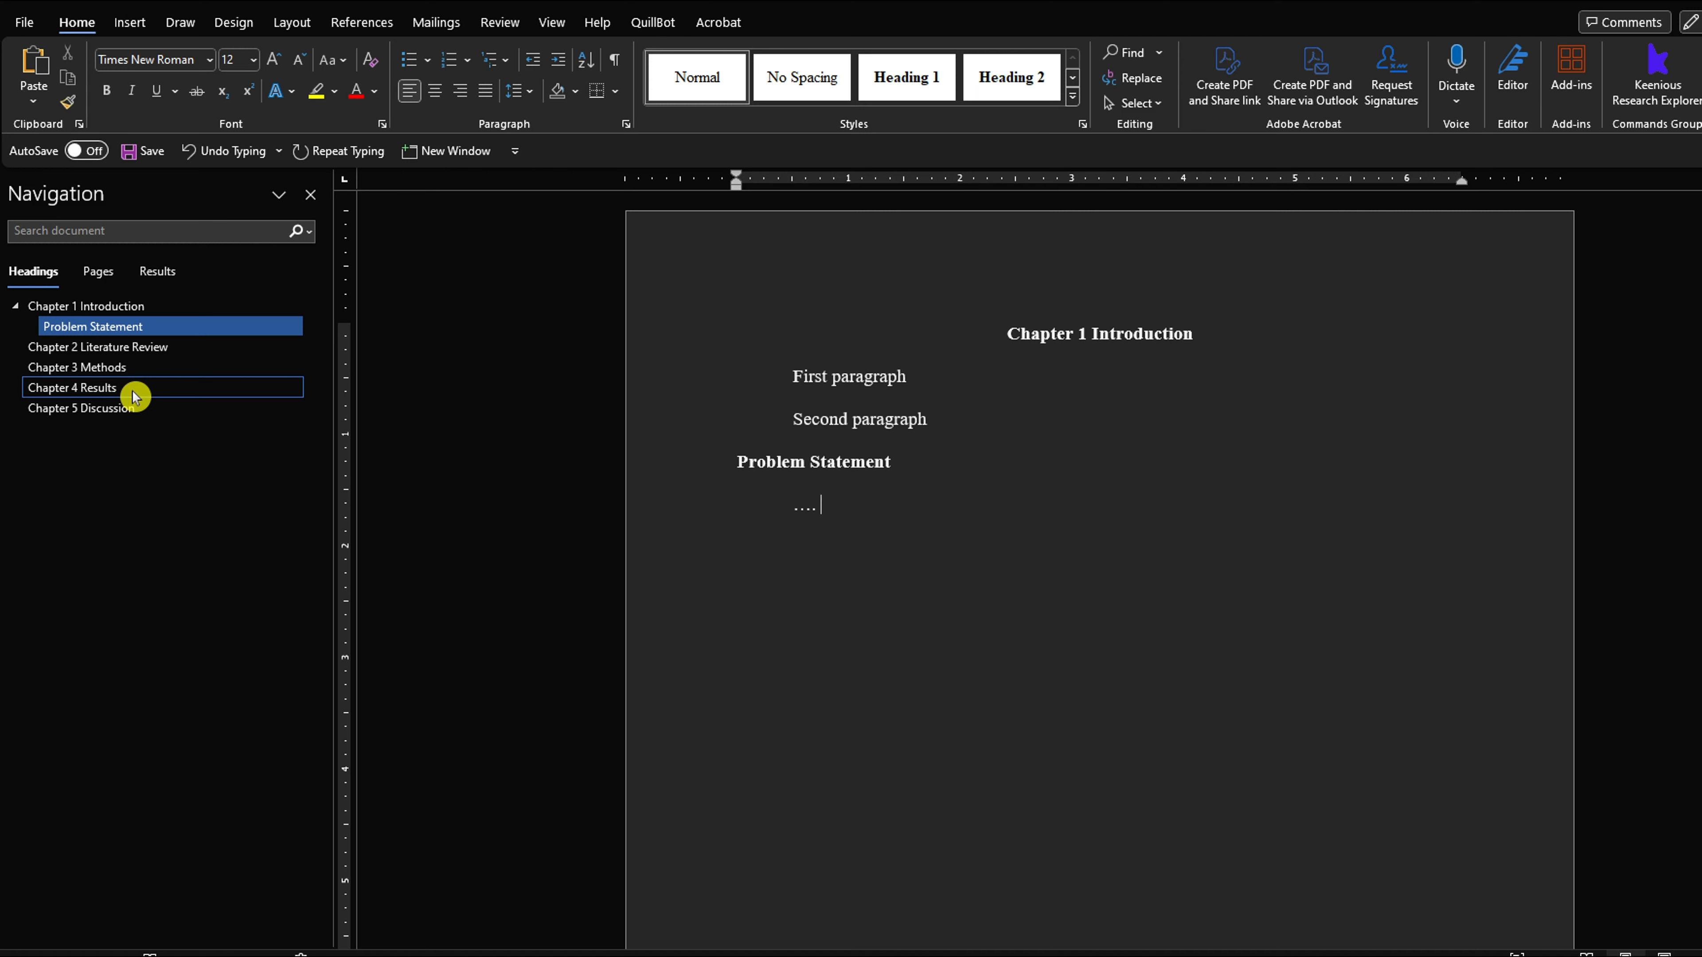
double_click(802, 508)
left_click(883, 515)
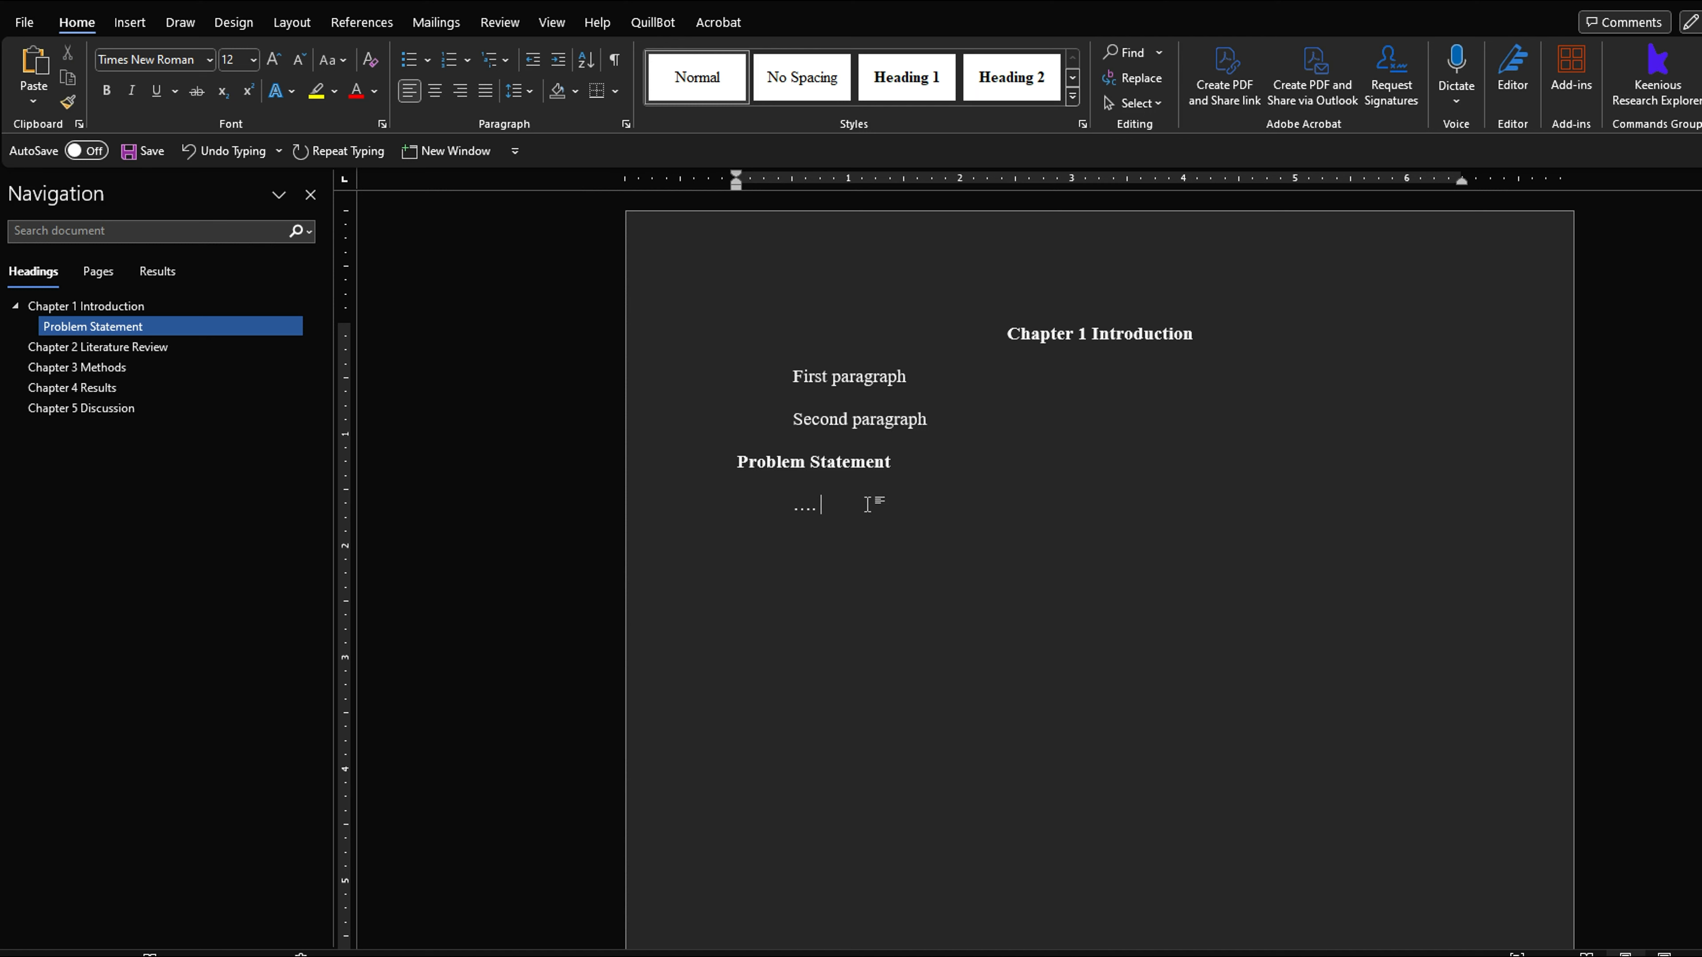
left_click_drag(849, 508, 780, 504)
left_click(857, 527)
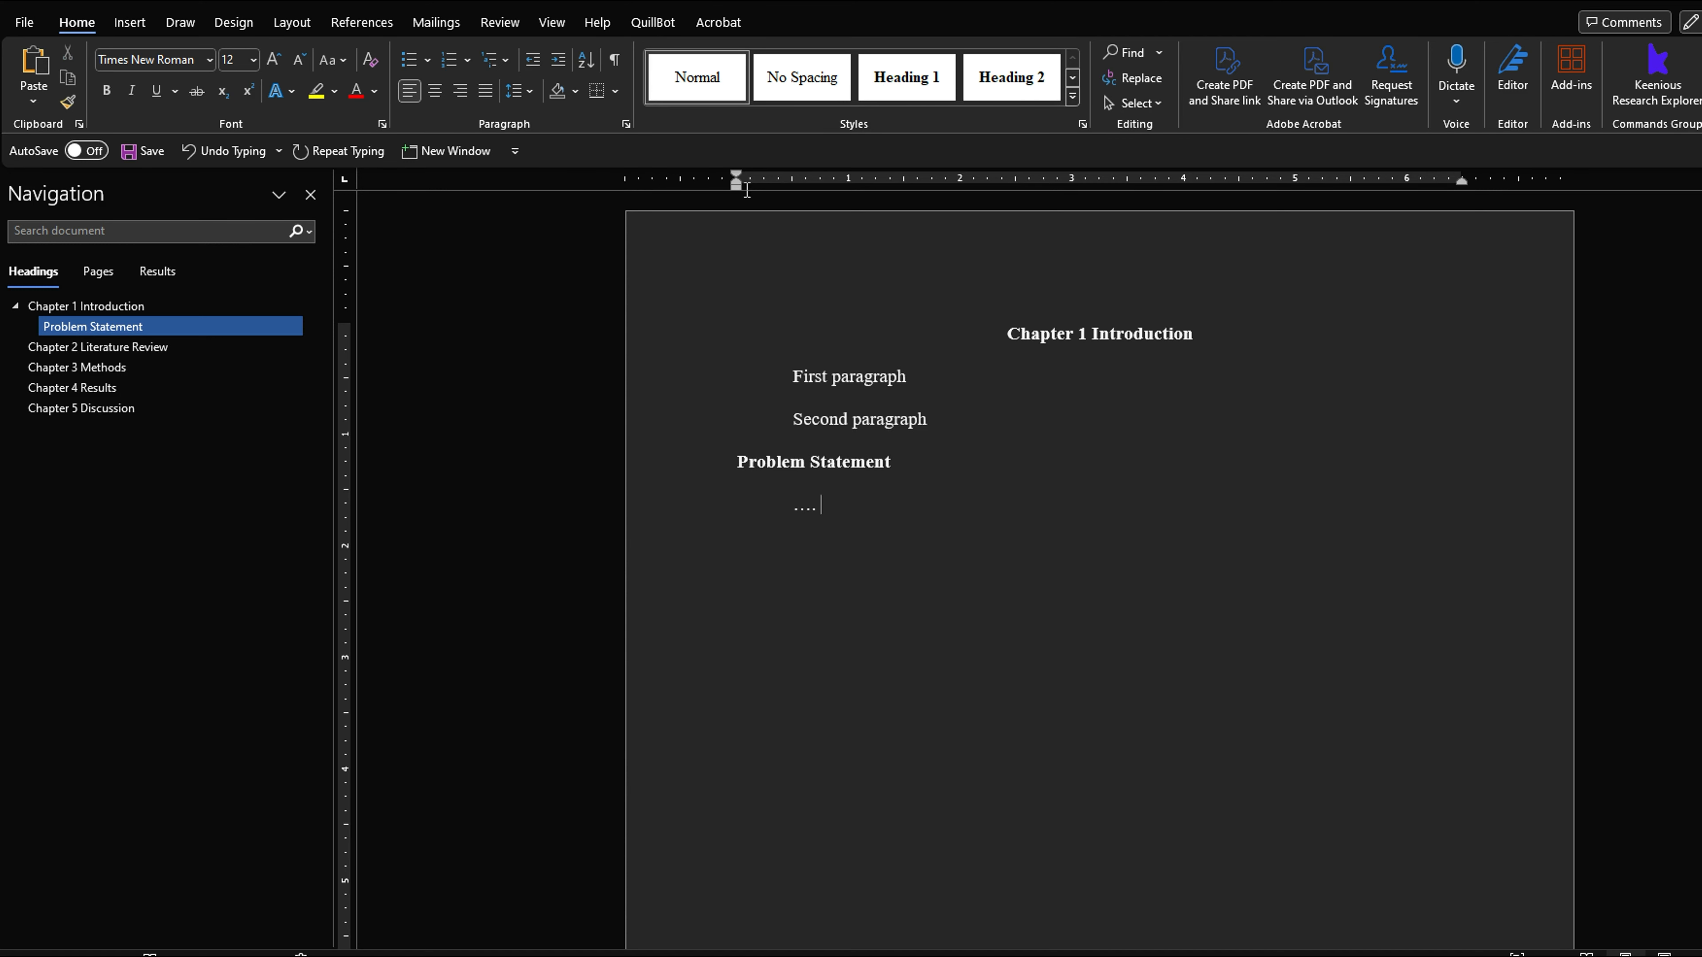
Step: Open a second window of the document and add the line "Revision needs to be made." below the example text under Chapter 4 Results
left_click(554, 26)
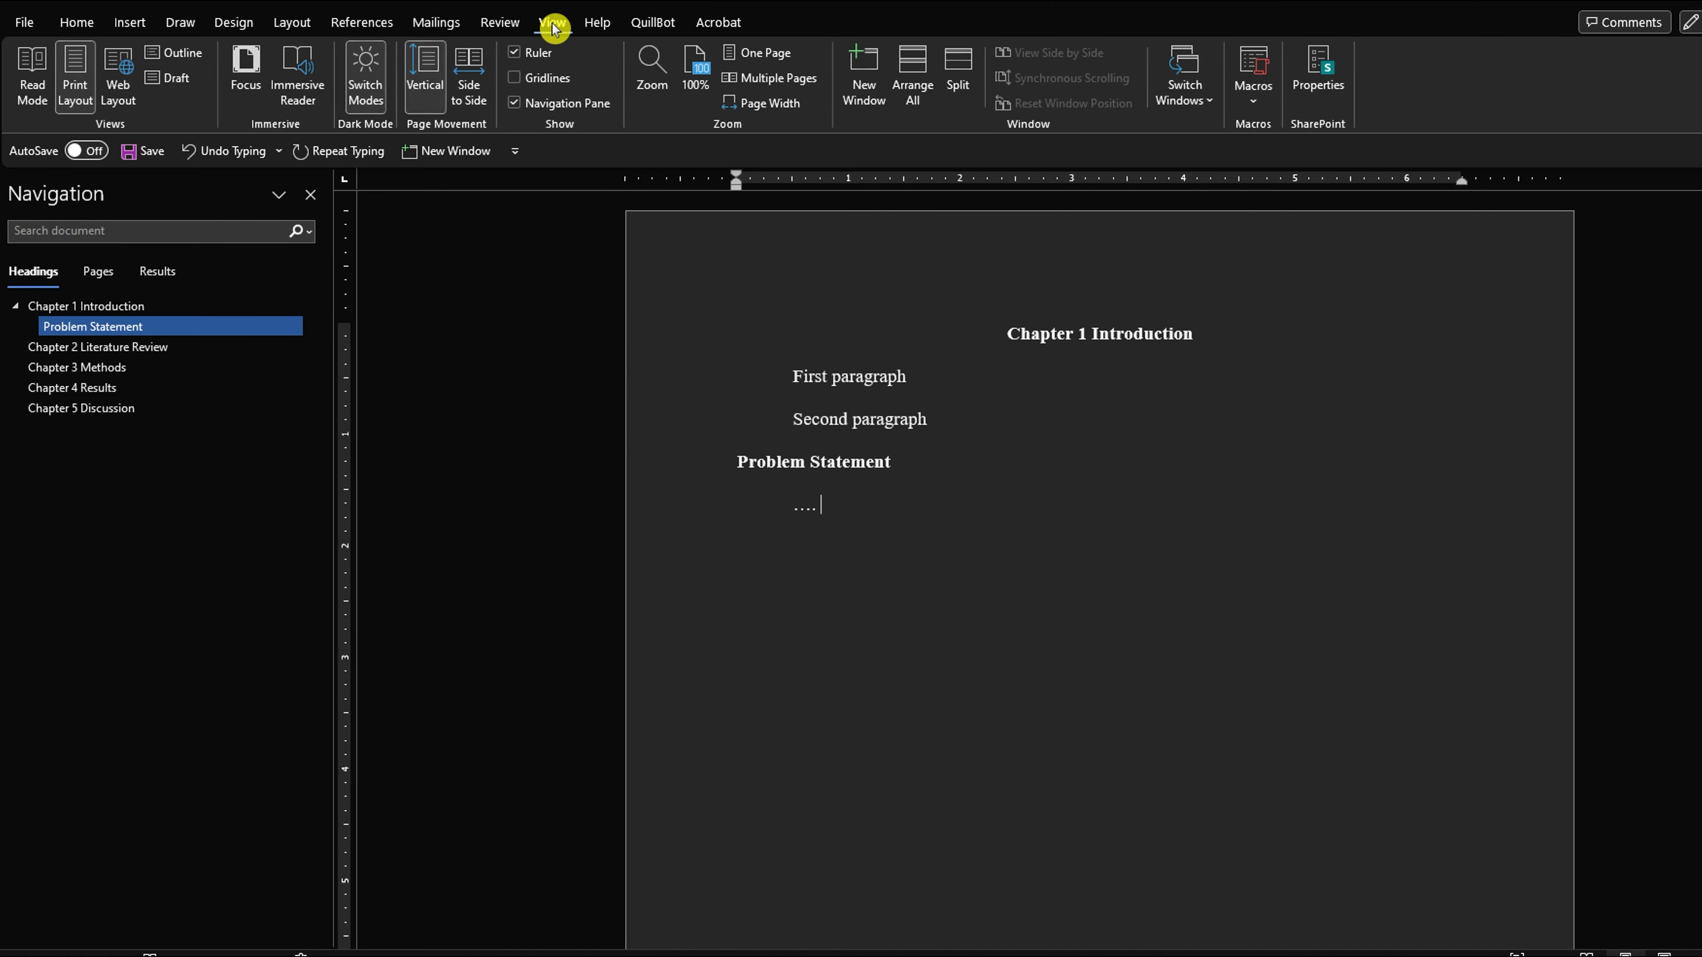
left_click(878, 83)
left_click(227, 388)
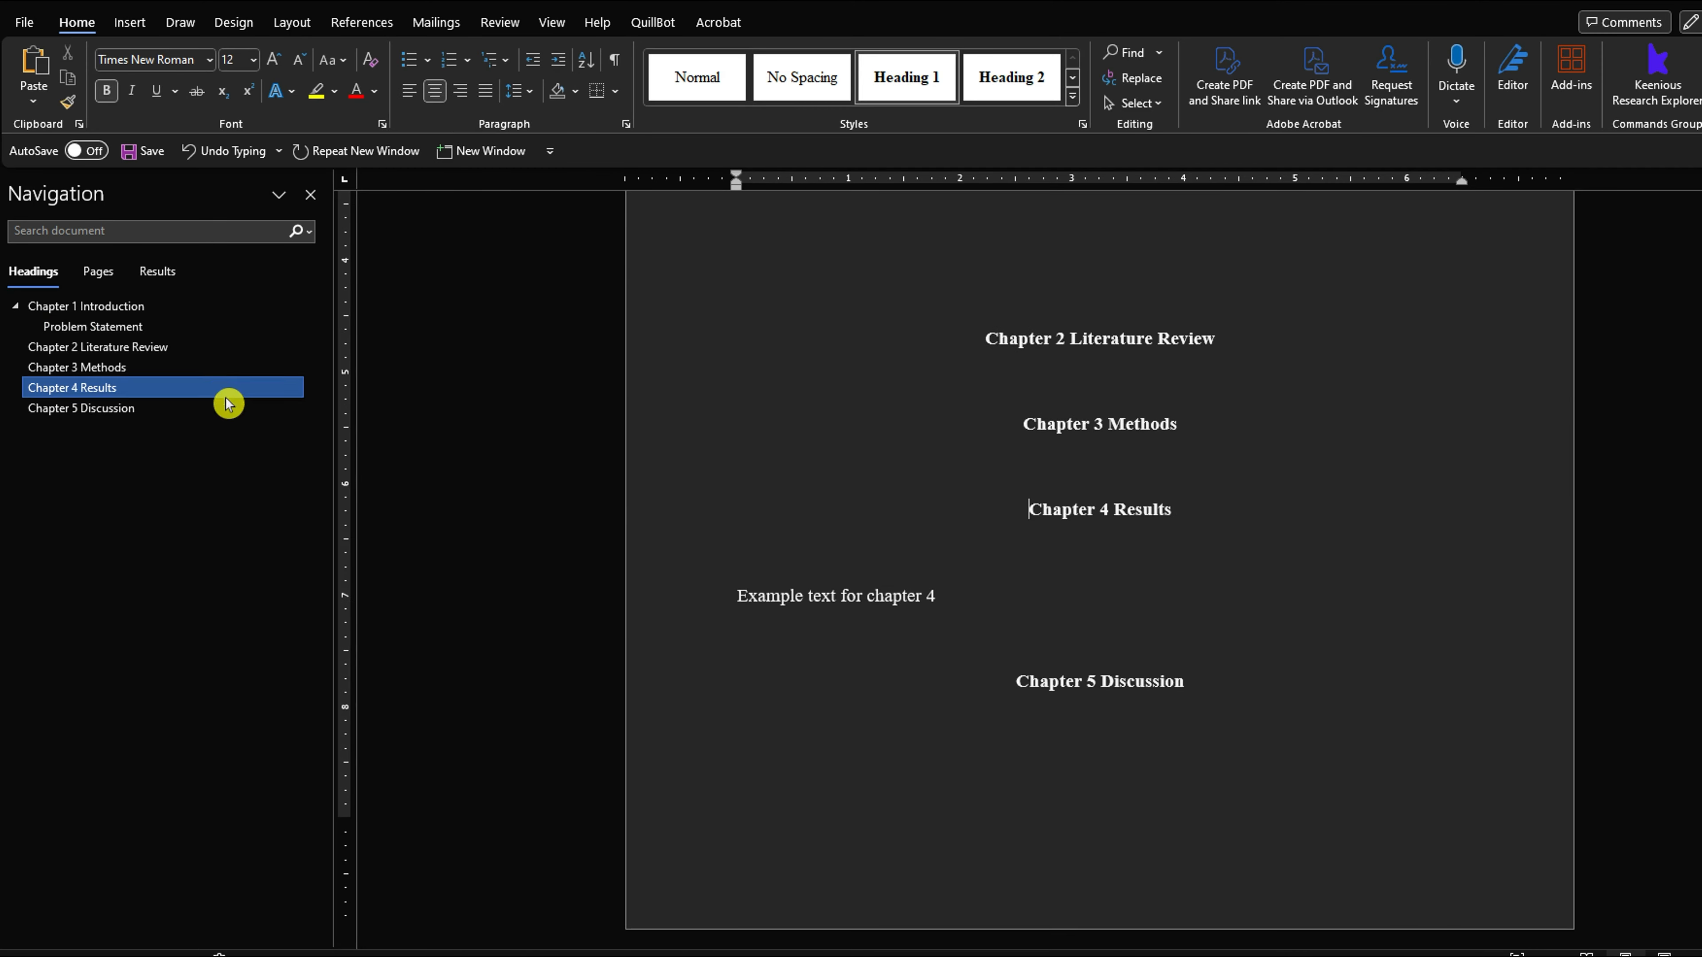
left_click(885, 645)
type("Revision needs to be made.")
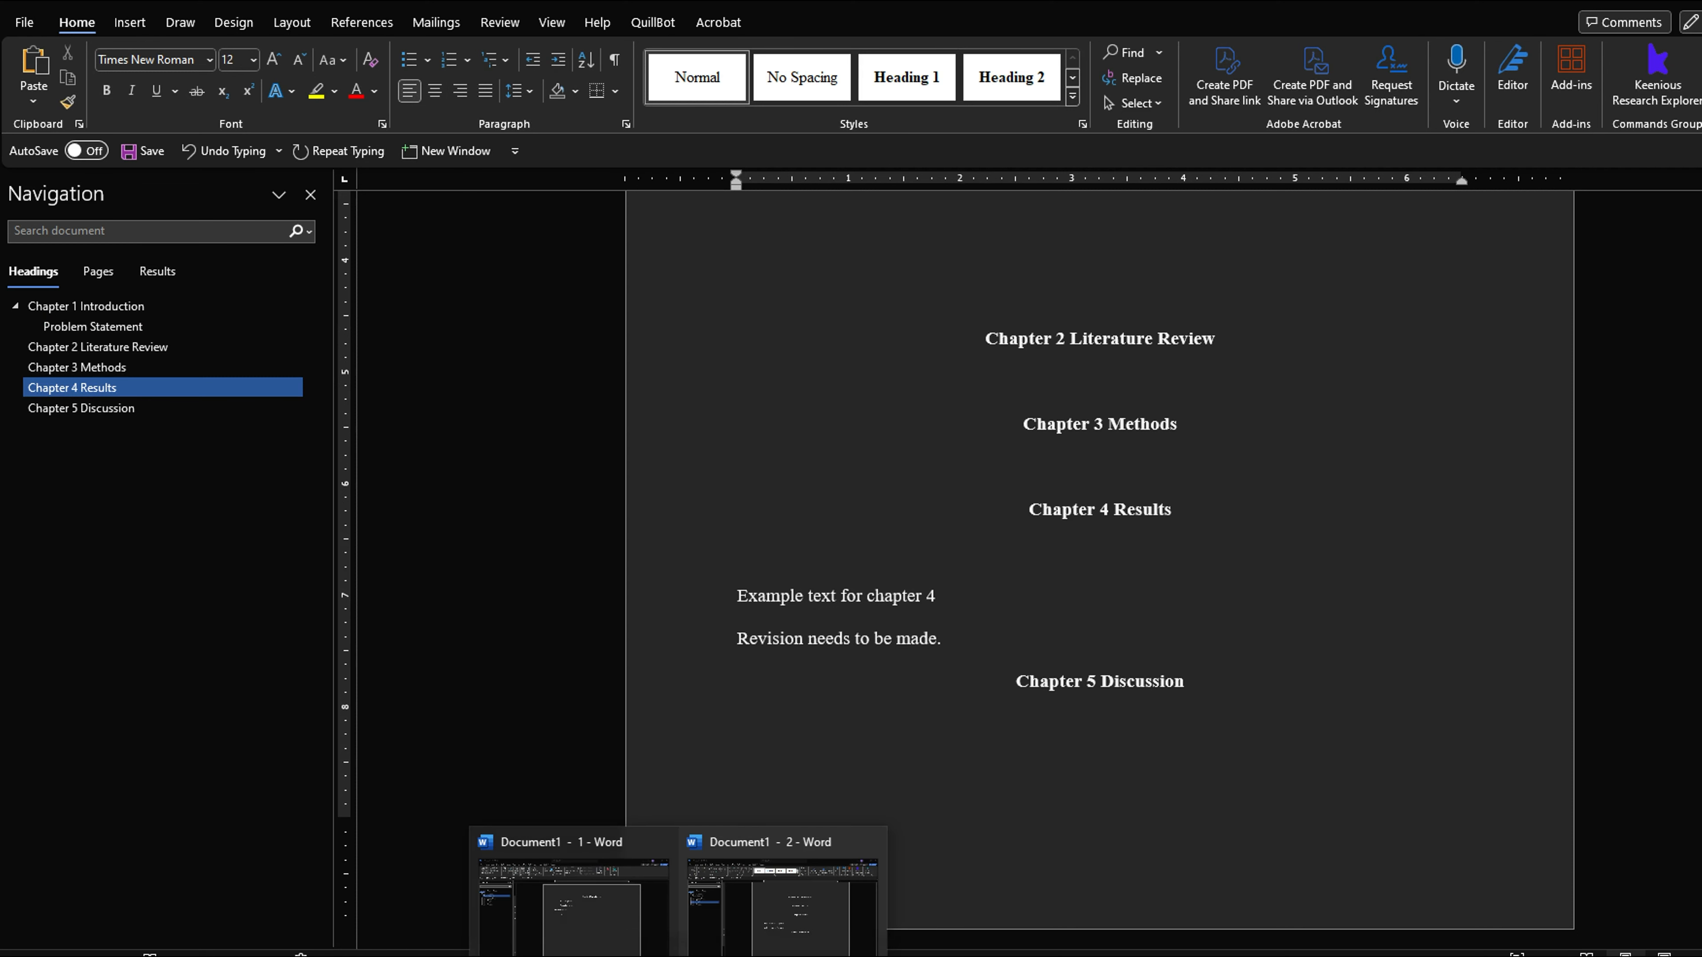
Step: Return to the first document window and check the "...." line under Problem Statement
left_click(577, 923)
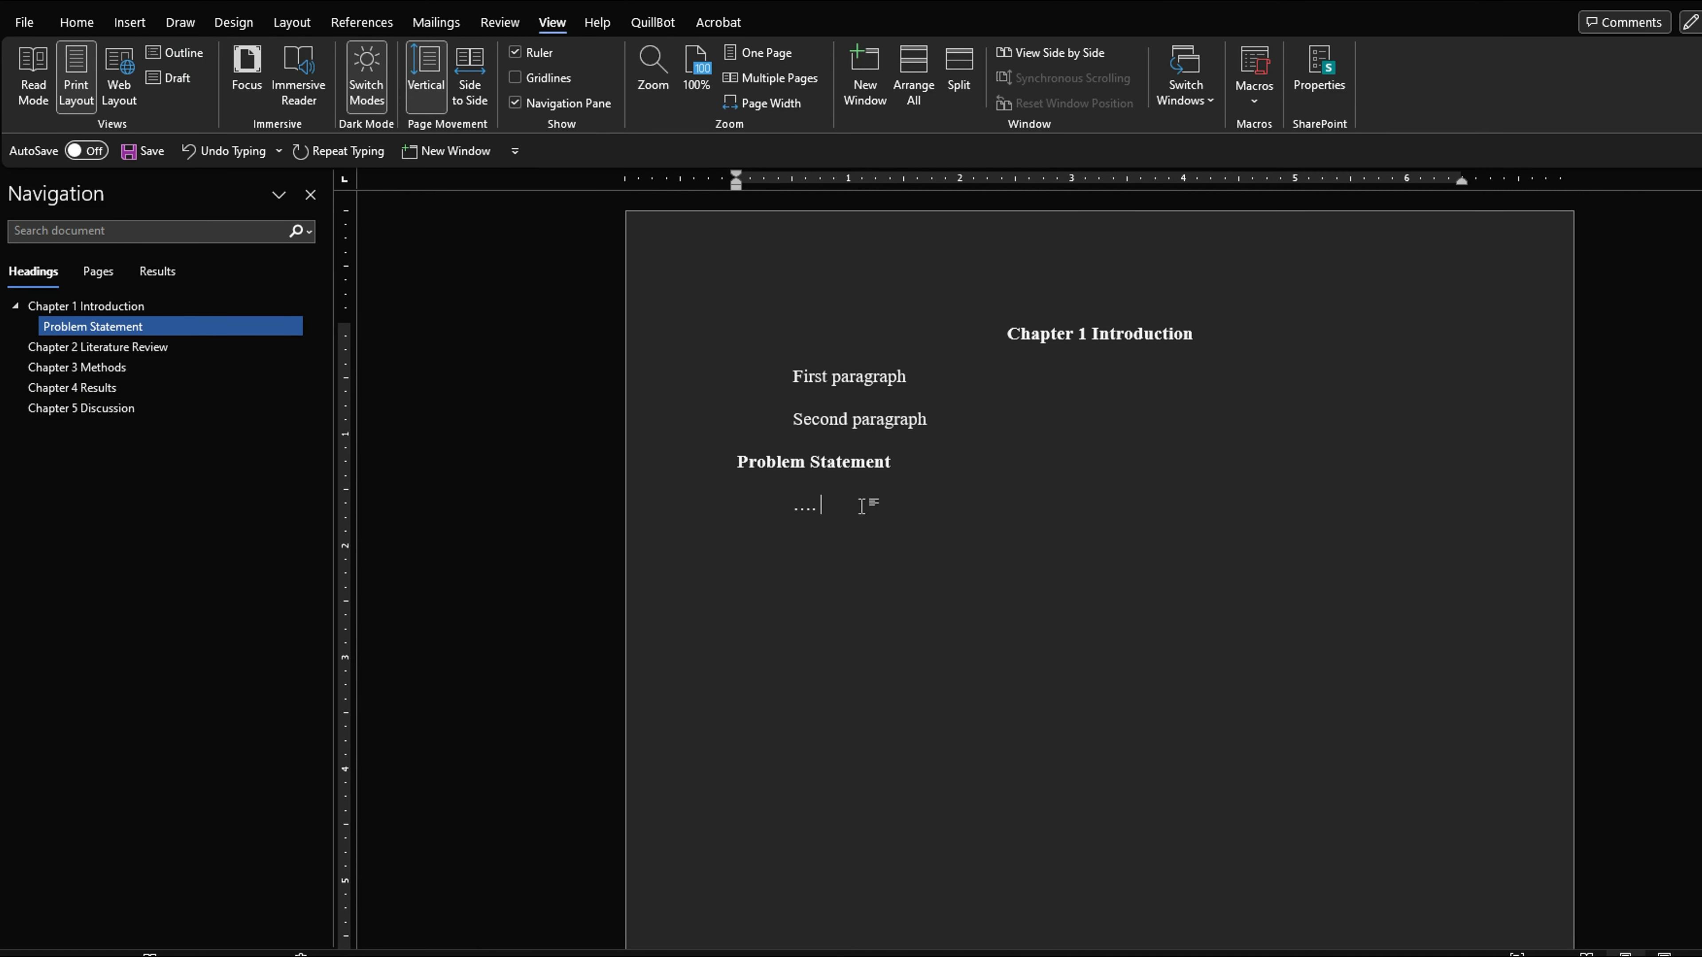
mouse_move(821, 509)
left_mouse_down()
mouse_move(762, 496)
mouse_move(793, 504)
left_mouse_up()
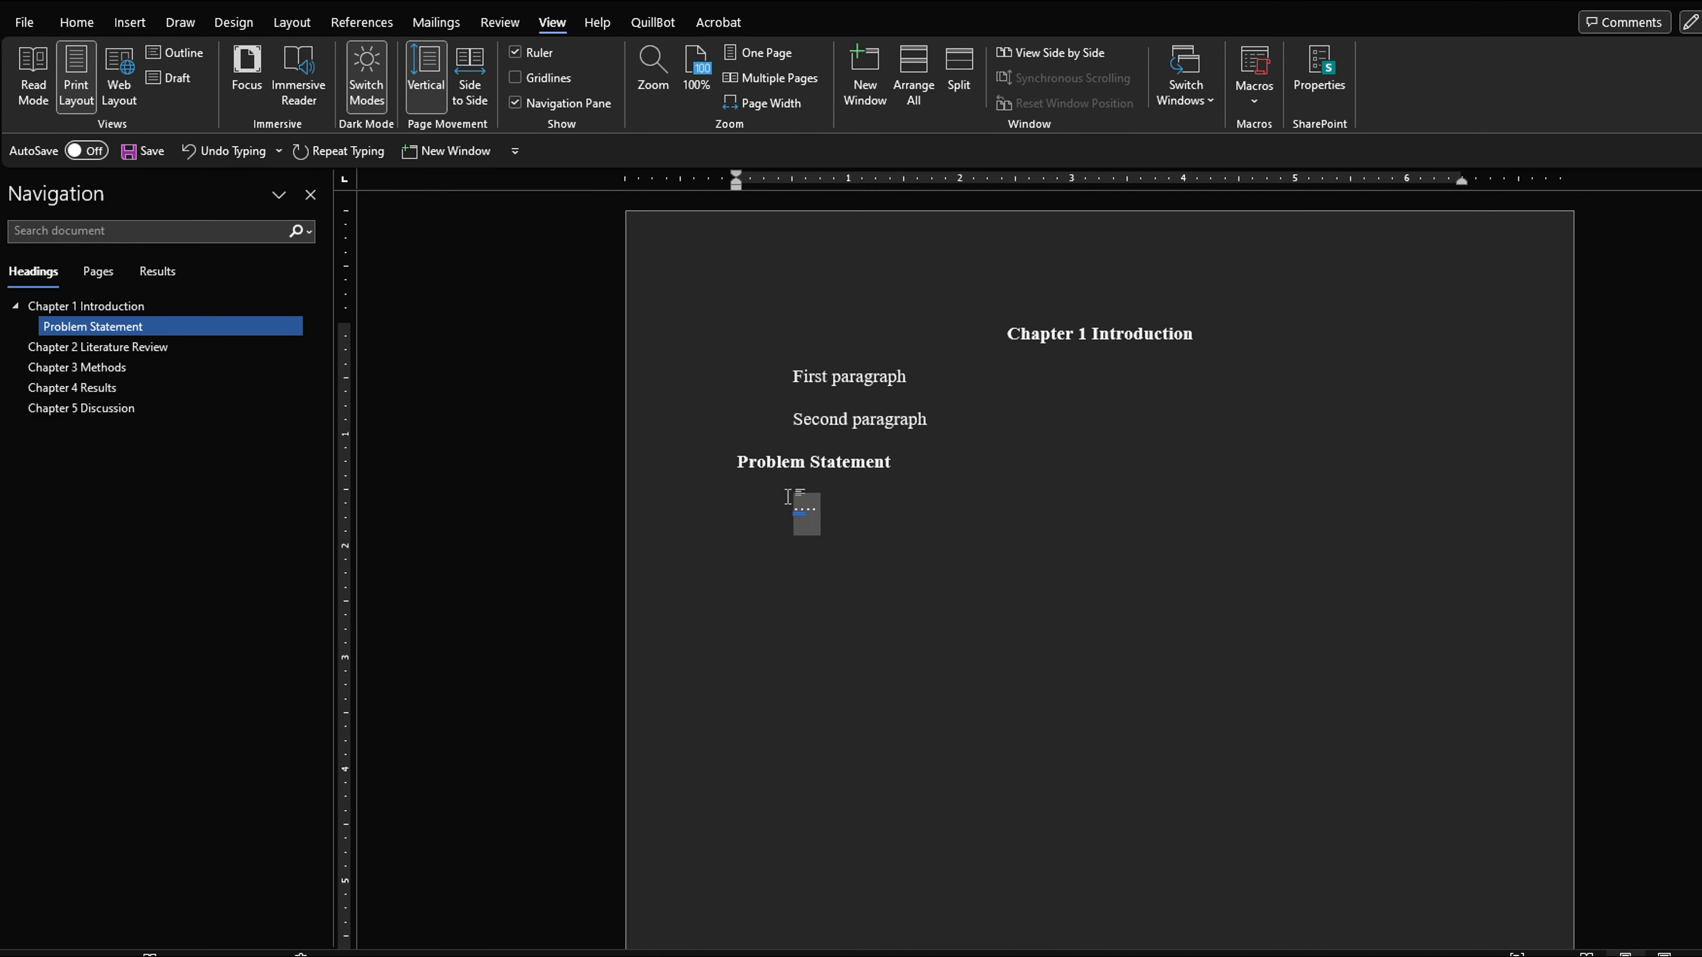
left_click(962, 590)
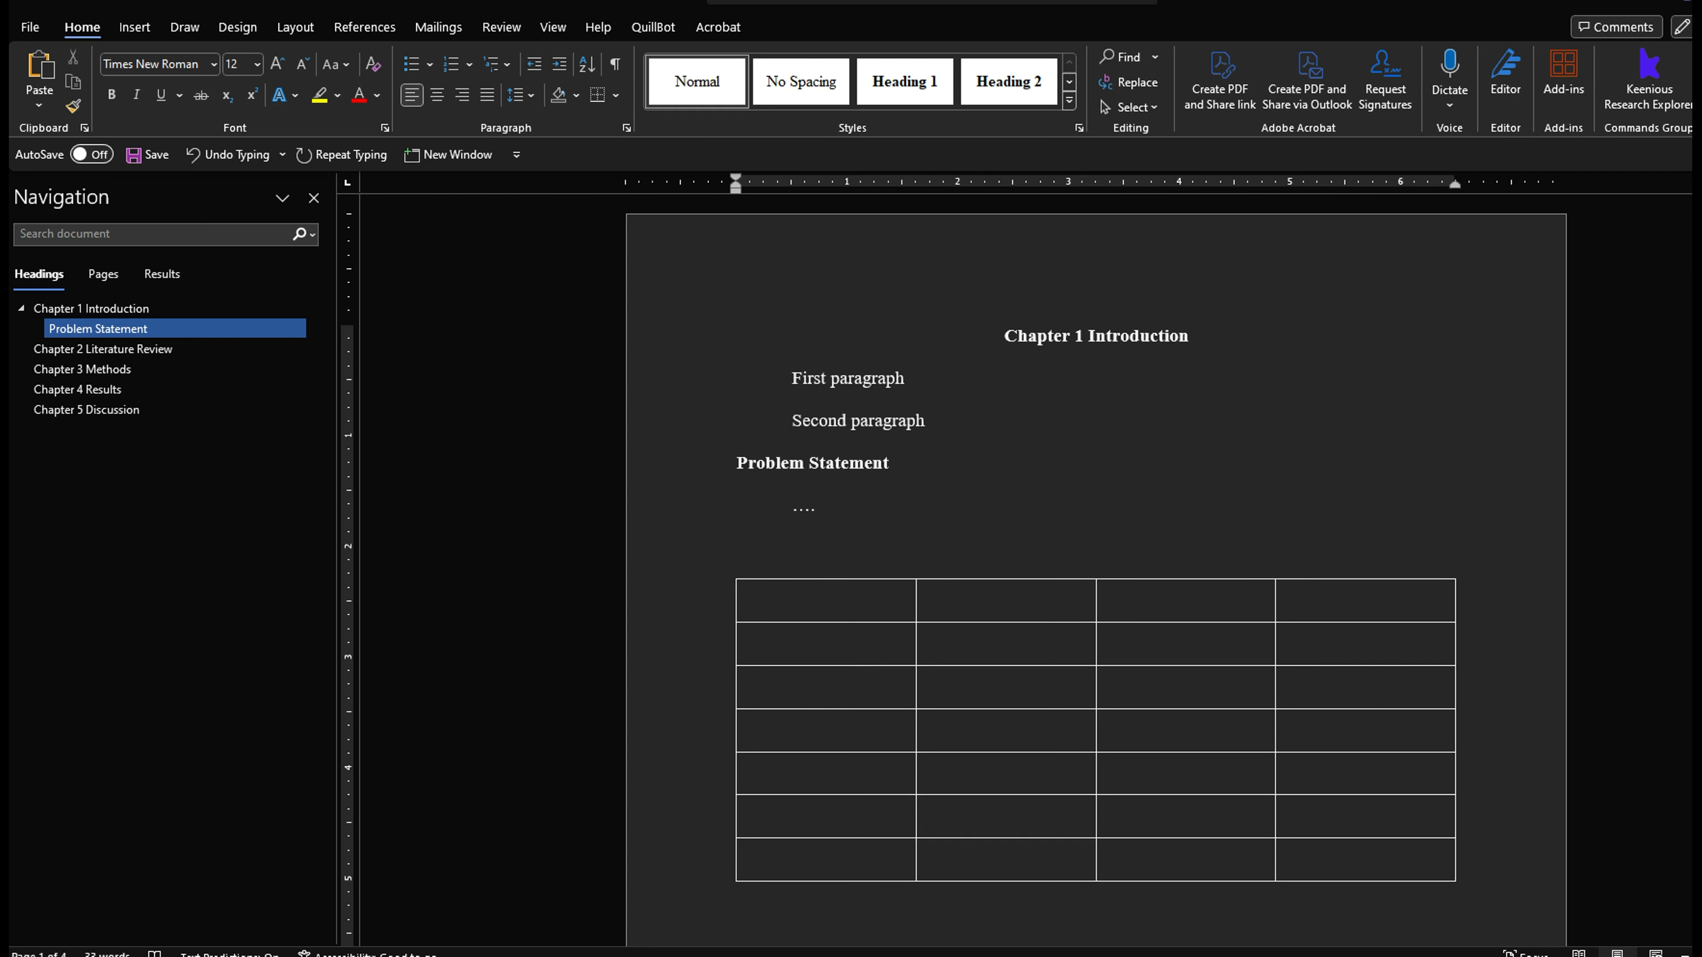
Step: Enter the title "Table 1 participant demographics" above the table and capitalize each word of "participant demographics"
type("Table 1 participant demographics")
key("ctrl+shift+Left")
key("ctrl+shift+Left")
left_click(332, 63)
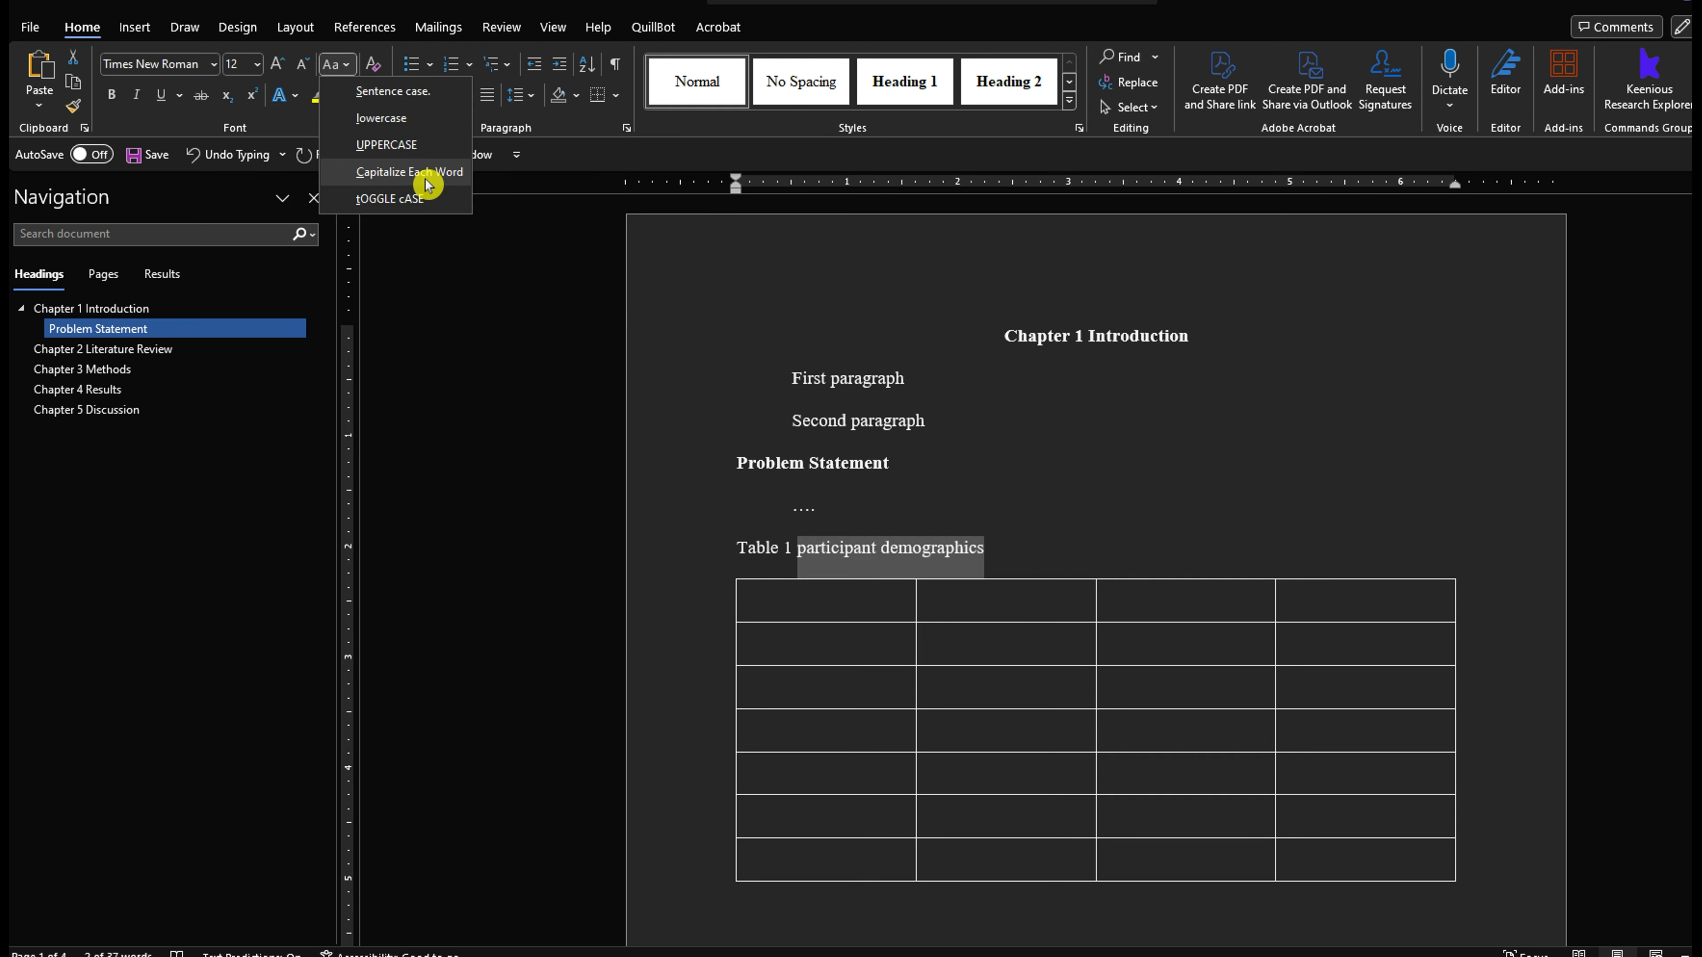
left_click(437, 176)
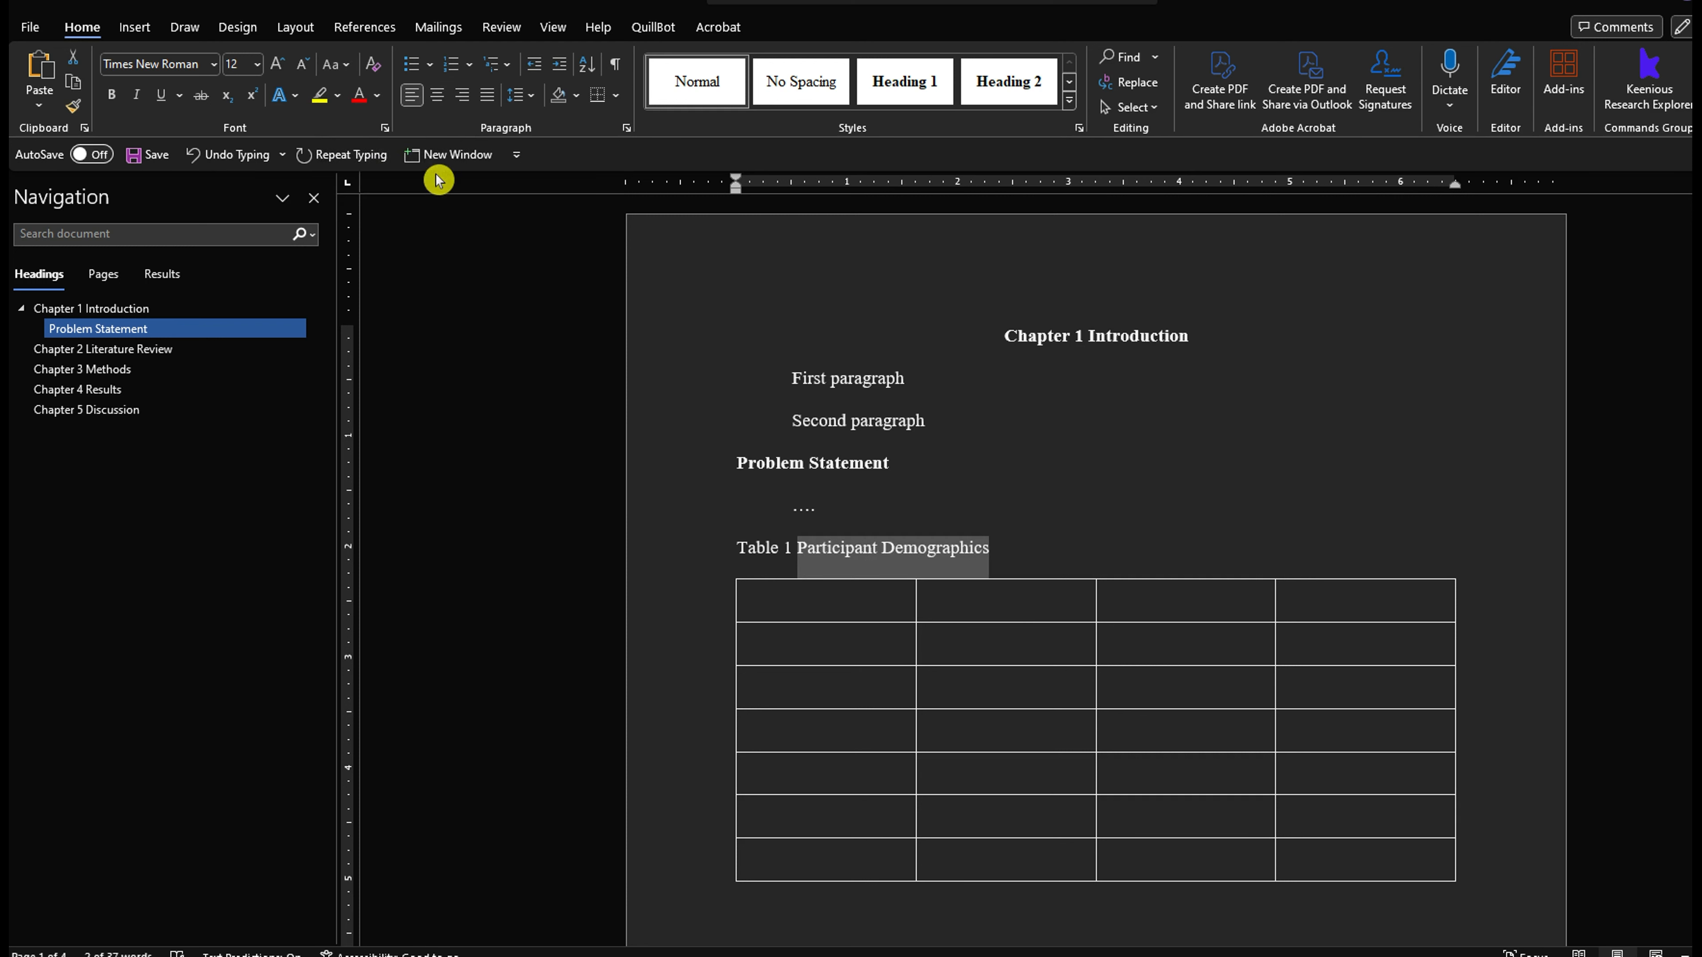
left_click(1016, 551)
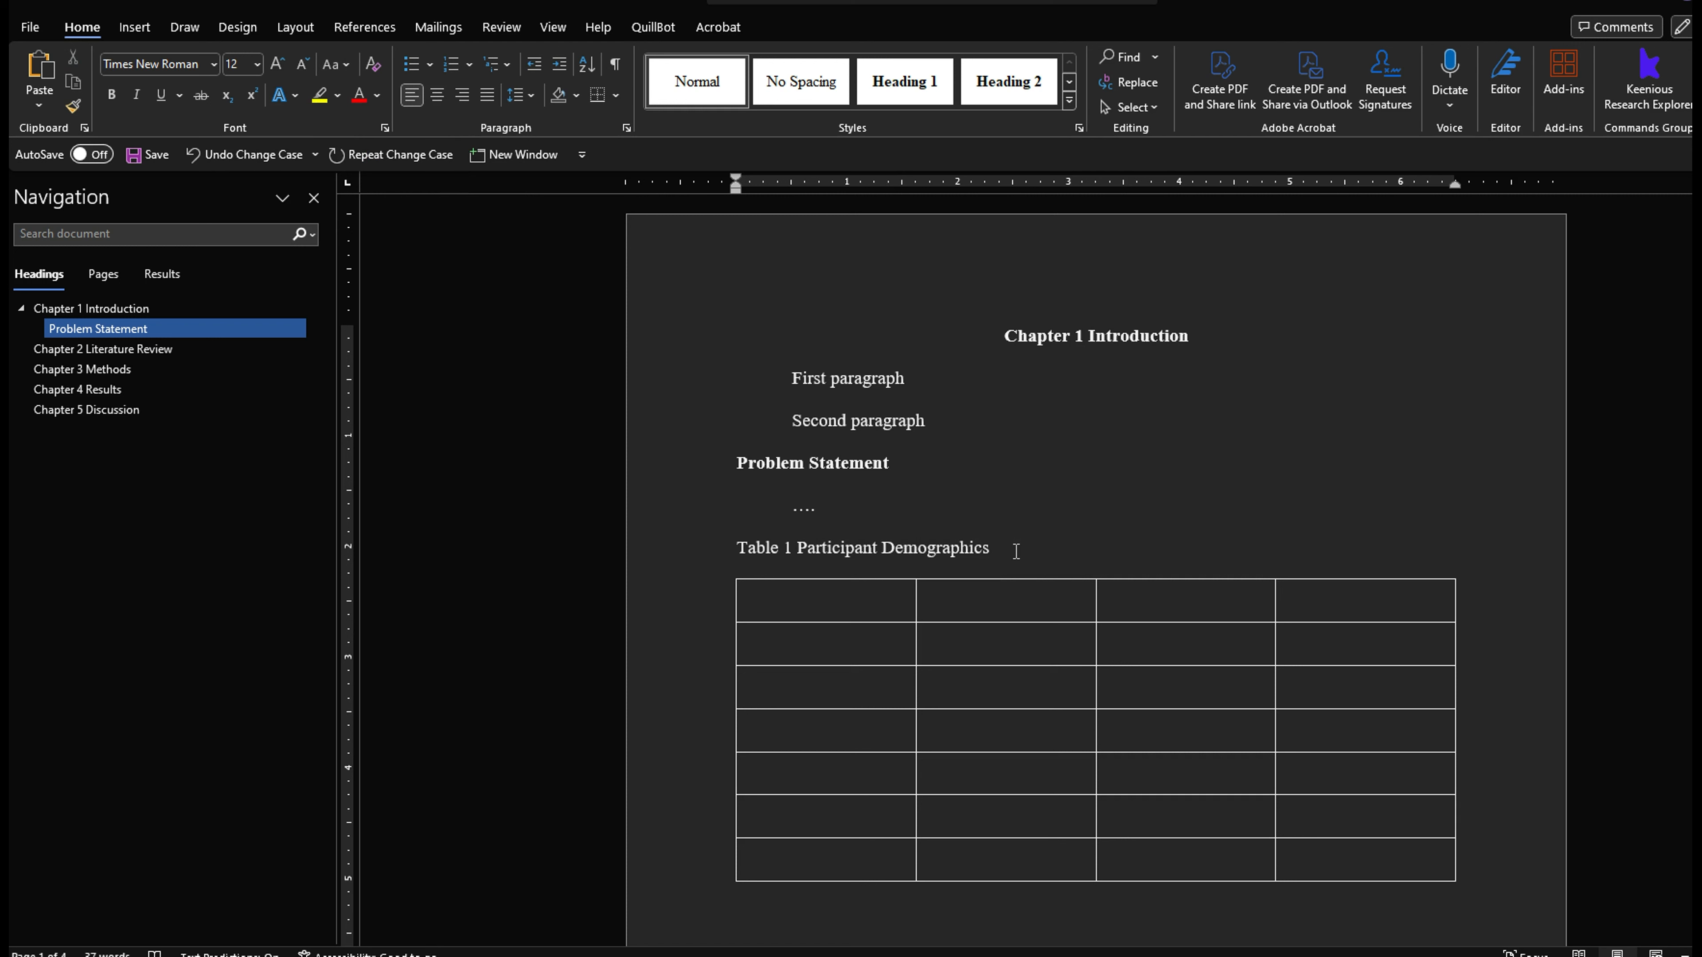
Step: Copy the complete "Table 1 Participant Demographics" title line above the table
left_click_drag(1006, 550, 761, 555)
left_click(1008, 551)
left_click_drag(1008, 551, 763, 559)
key("ctrl+c")
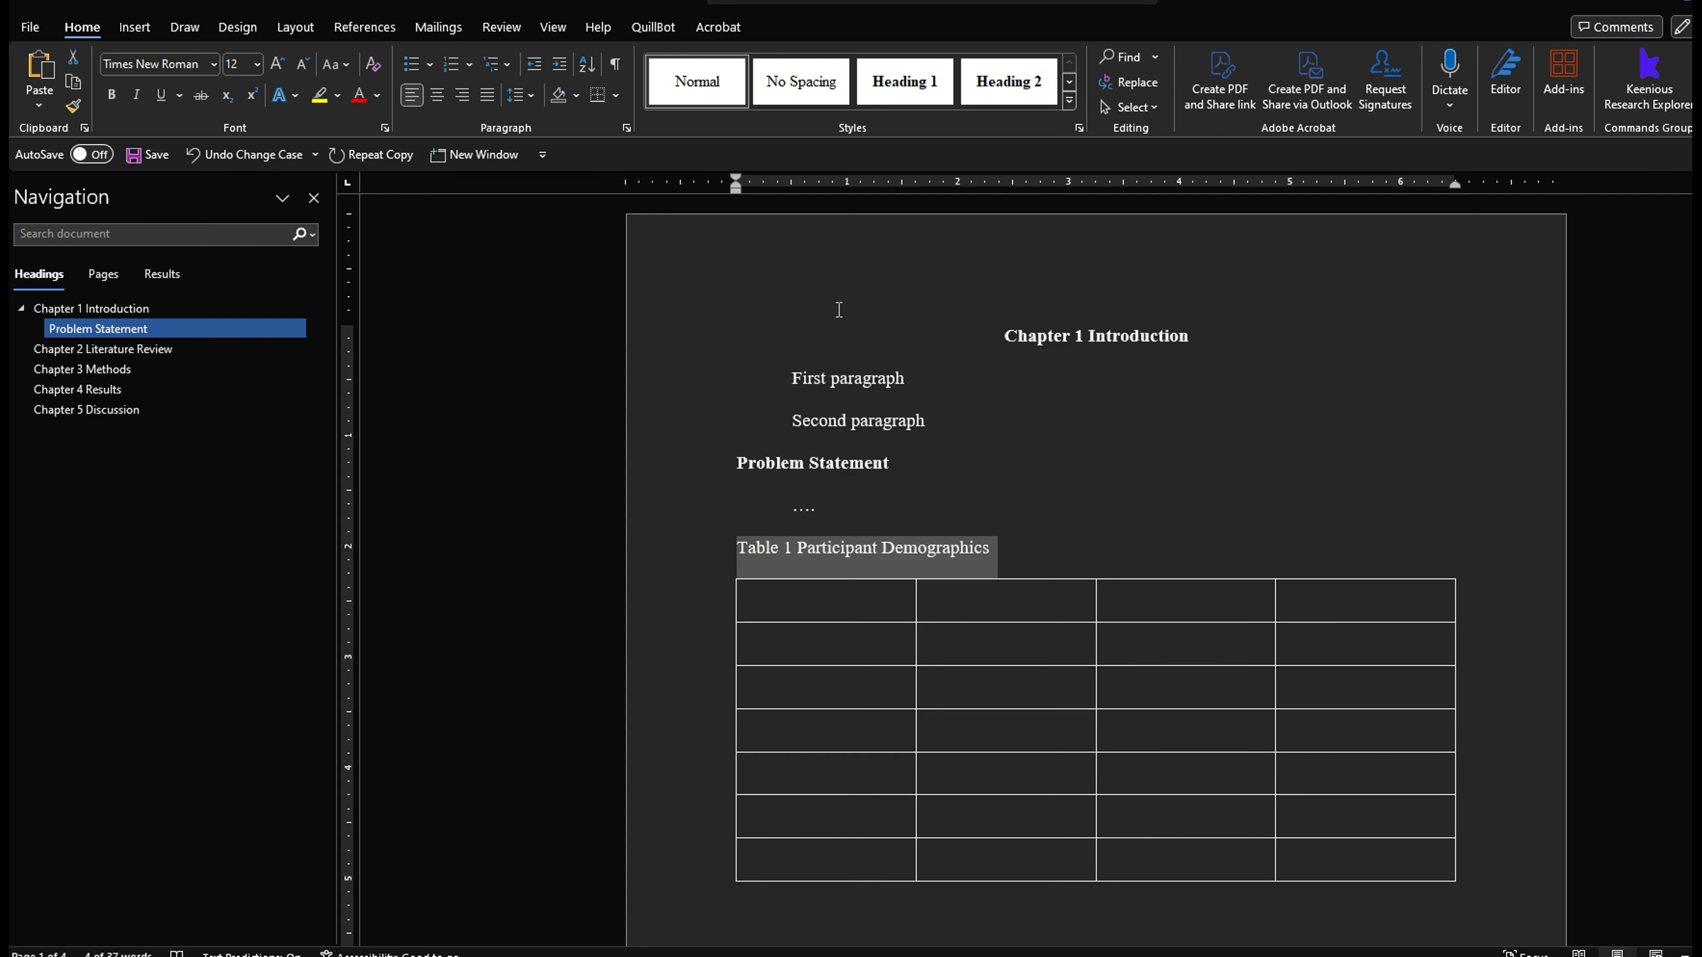
Step: Insert a caption above the selected title with the Table label, reading "Table 1 Participant Demographics" from the copied text without its duplicate "Table 1"
left_click(361, 27)
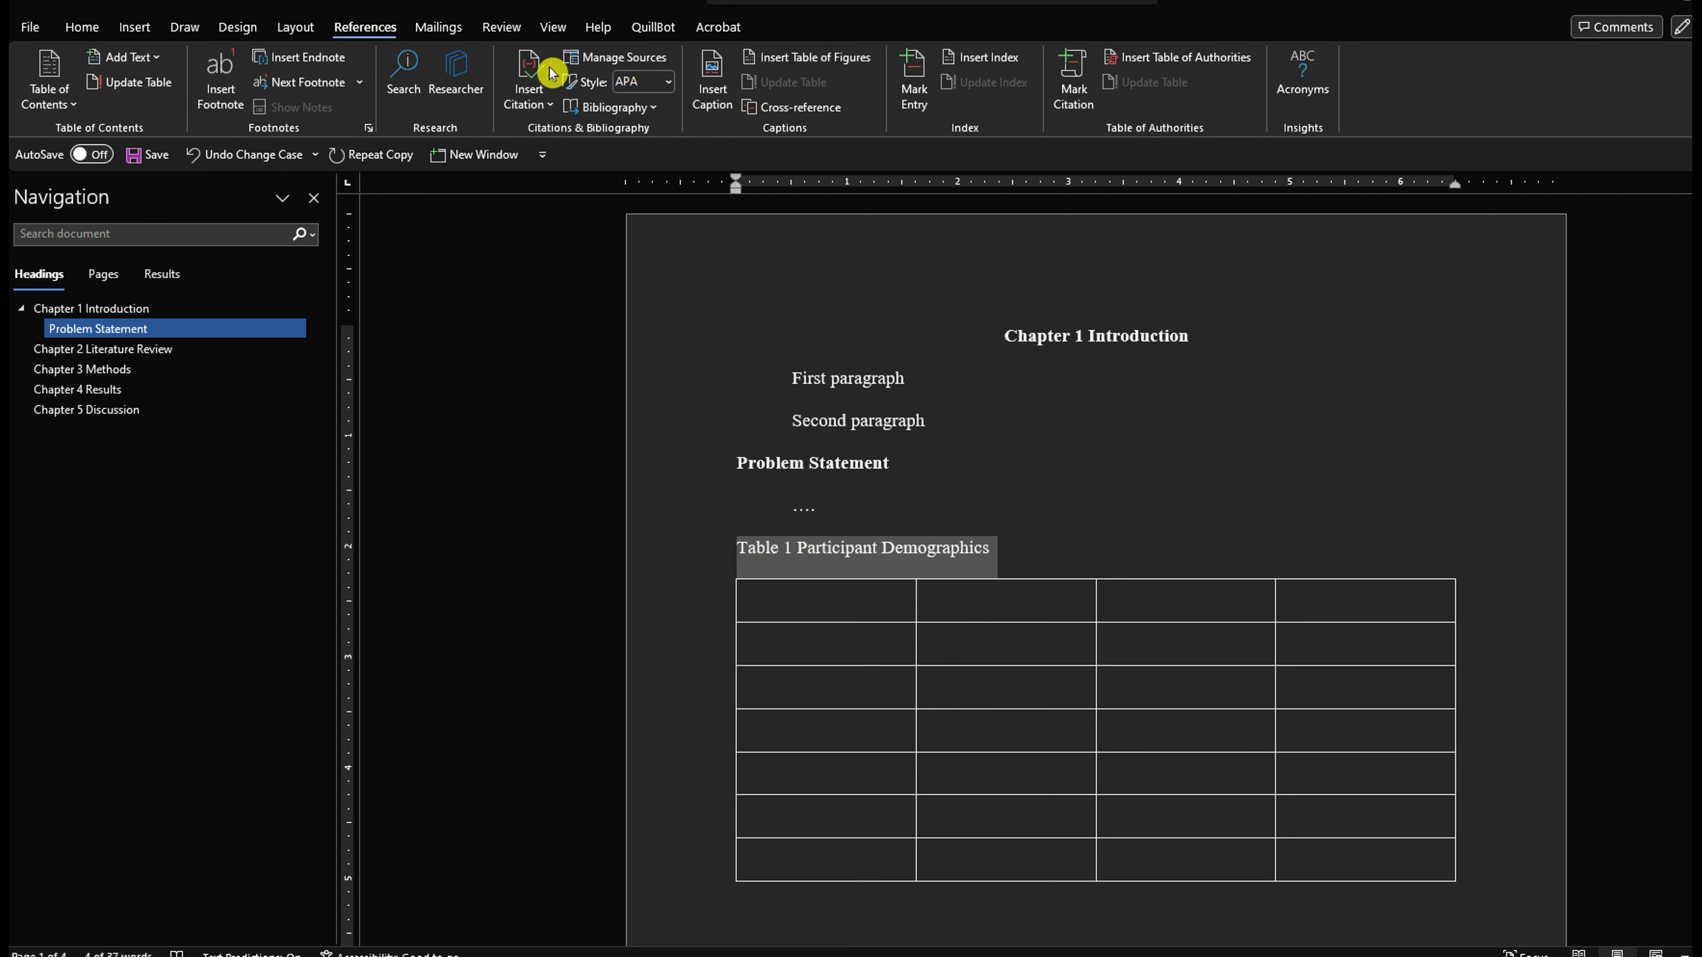
left_click(730, 114)
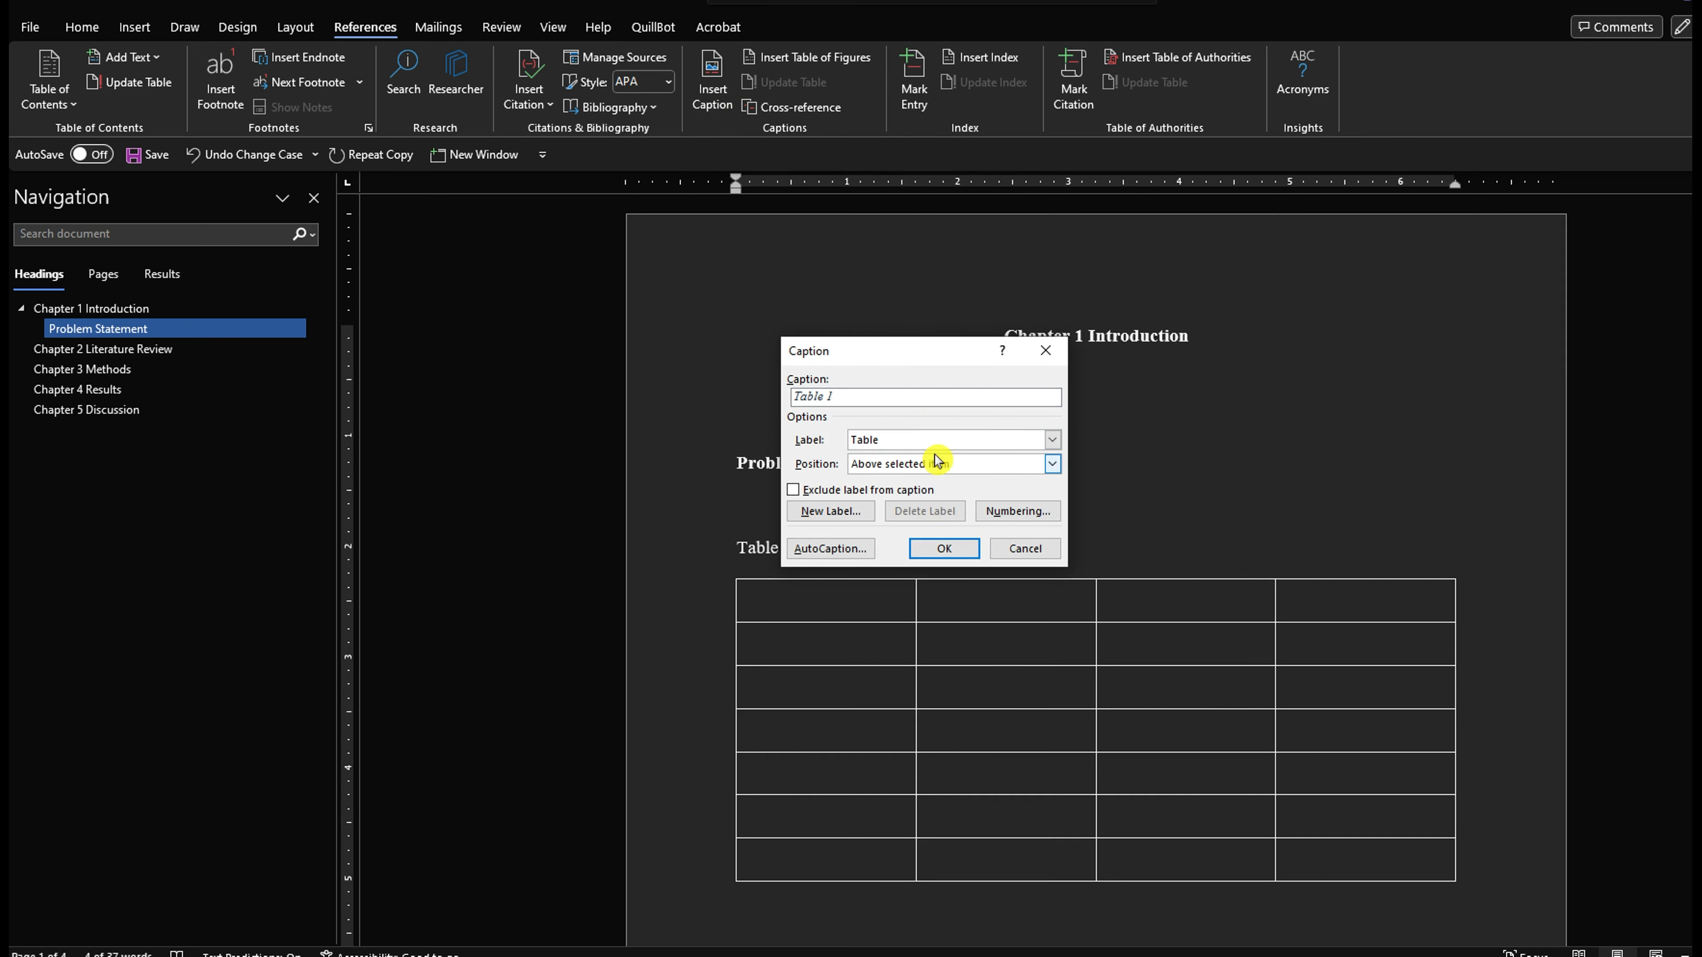
left_click(1052, 440)
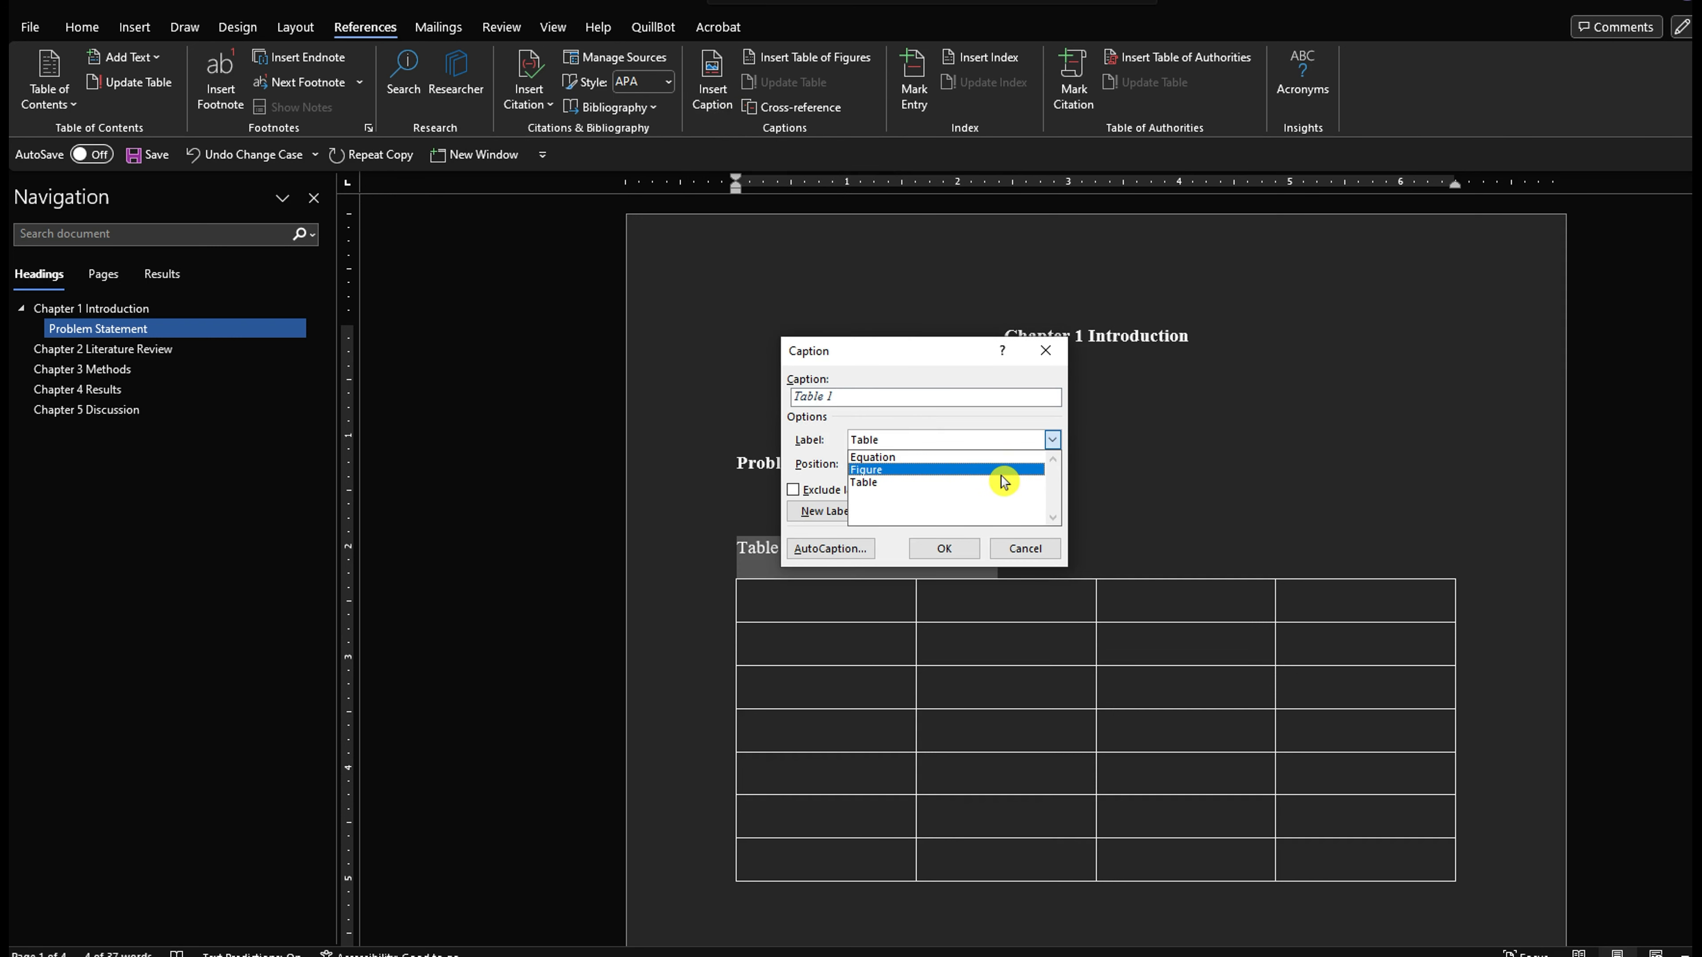
left_click(922, 405)
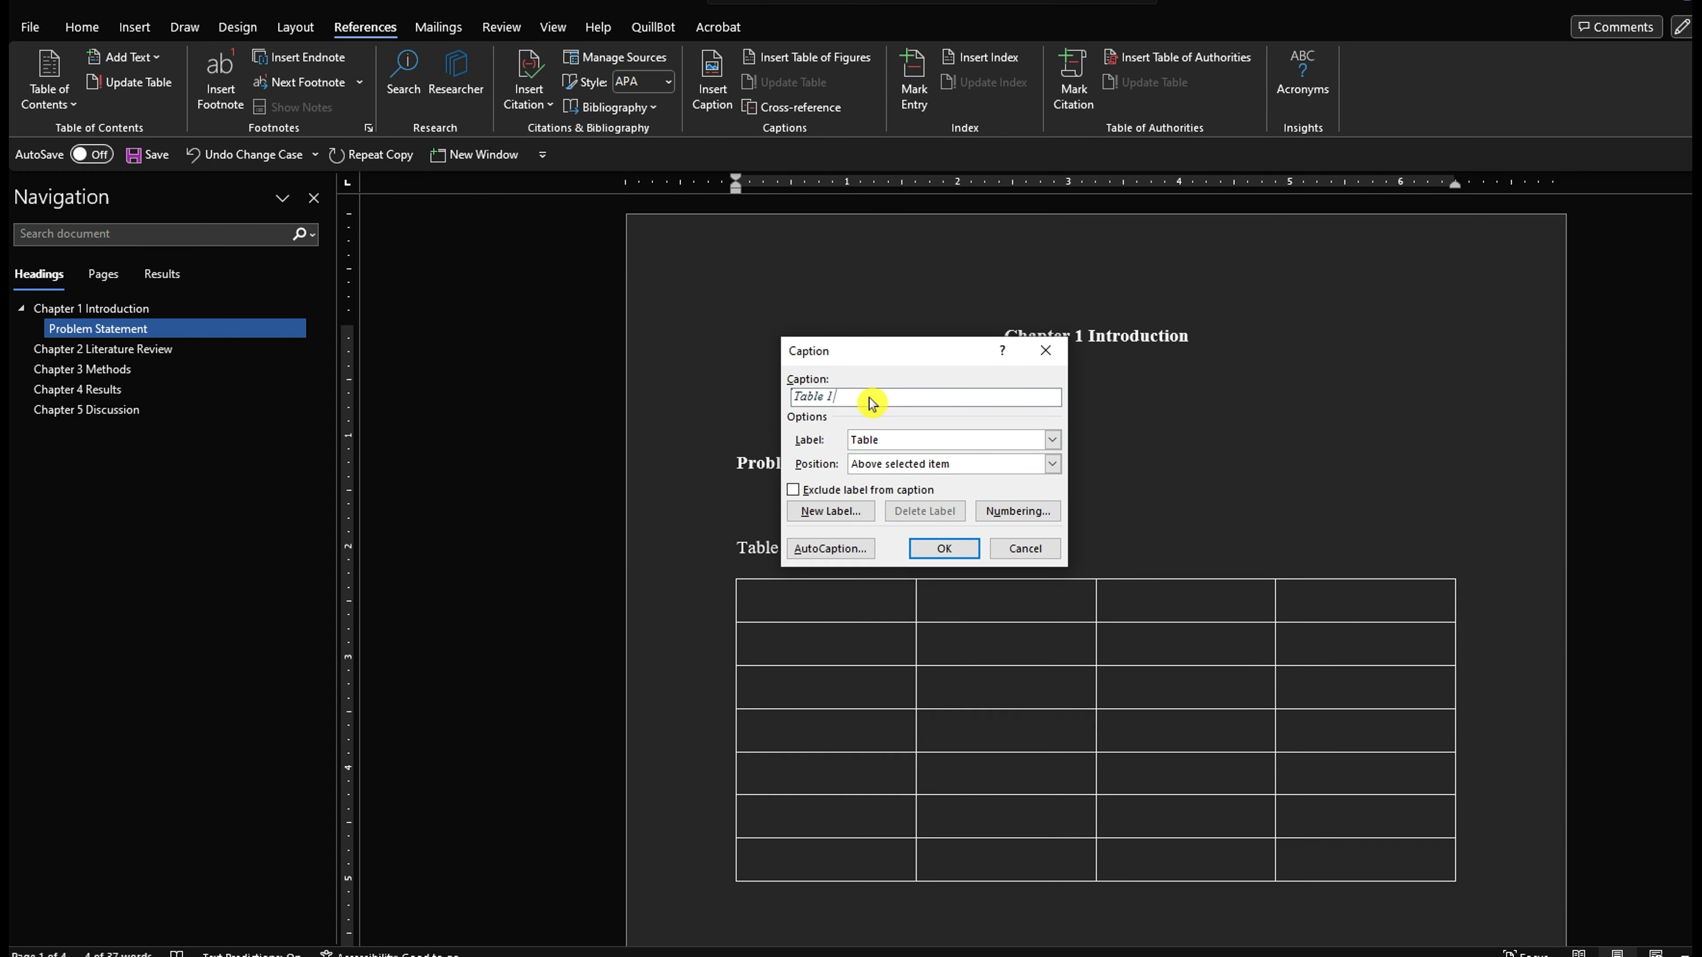
left_click(890, 406)
key("ctrl+v")
left_click_drag(834, 396, 872, 398)
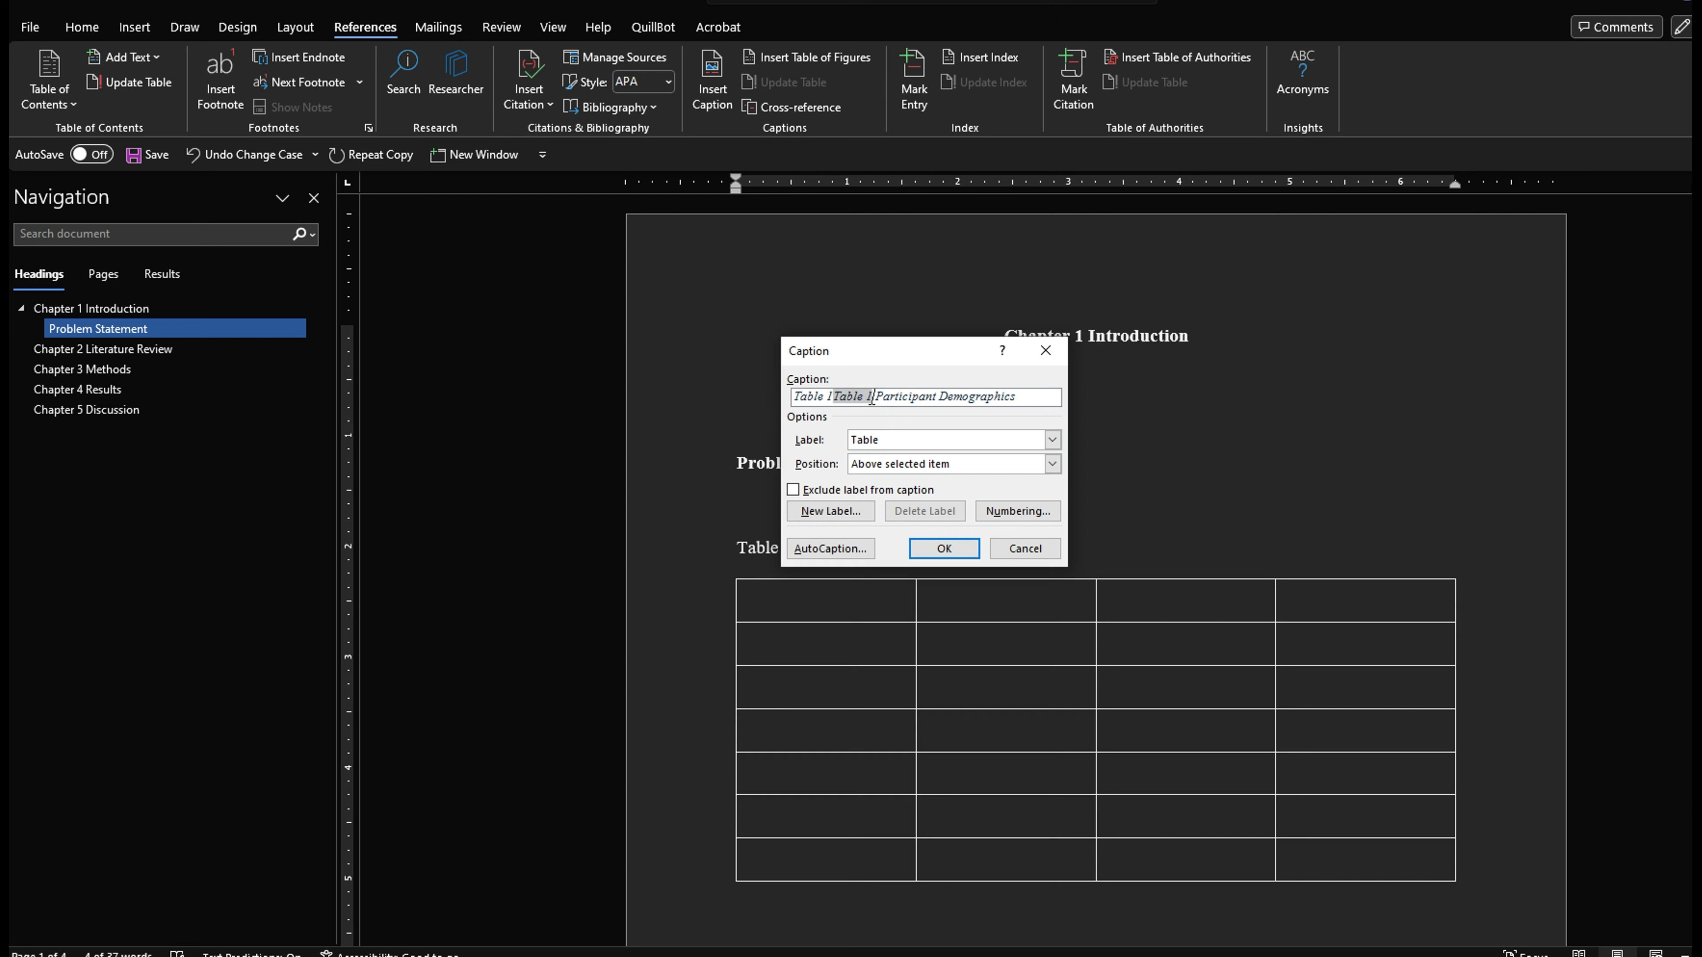
key("BackSpace")
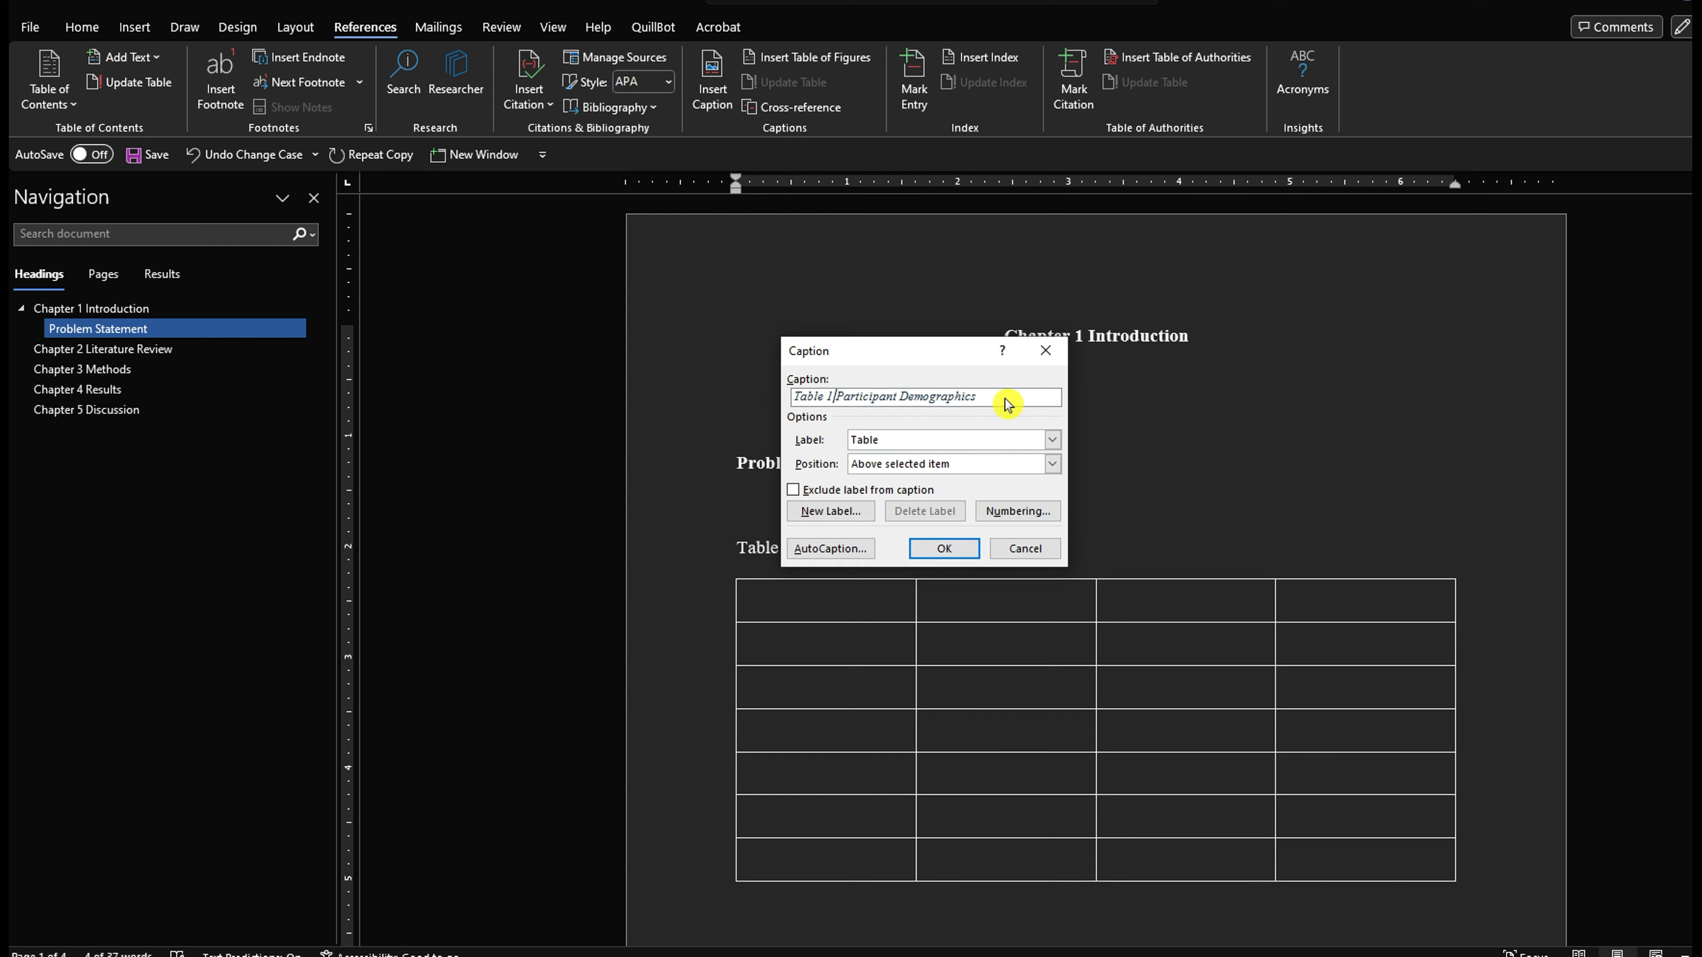
left_click(957, 553)
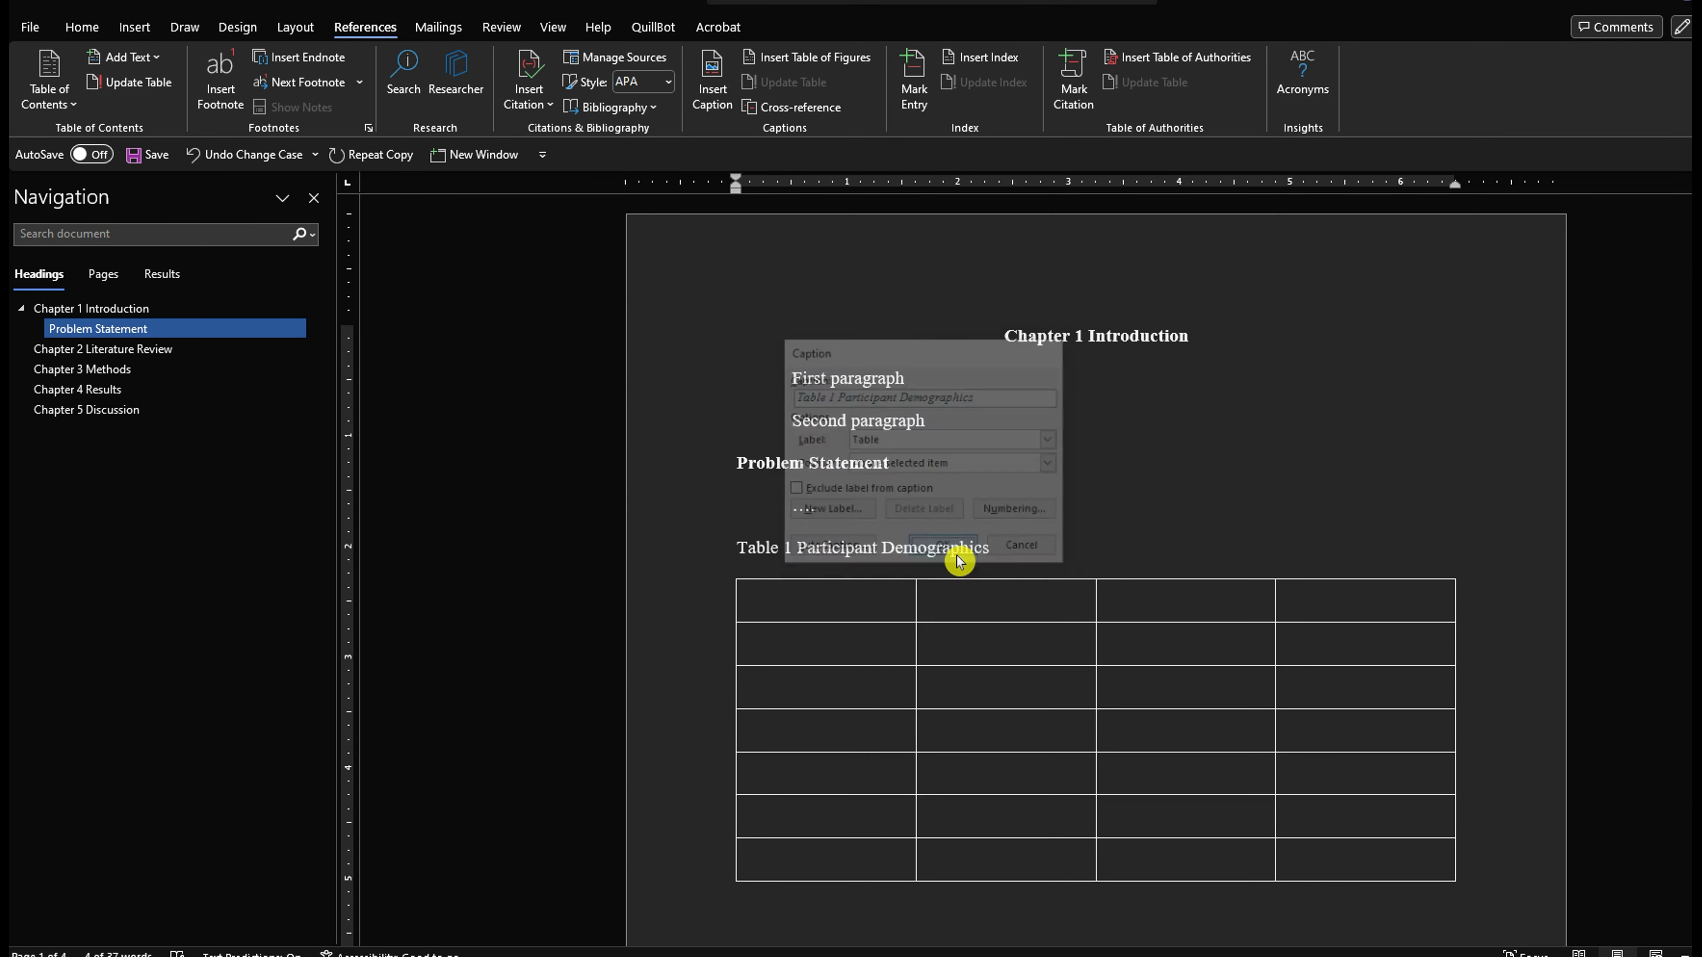
Step: Set the italic table caption's font size to 12 and its font colour to Automatic
double_click(774, 546)
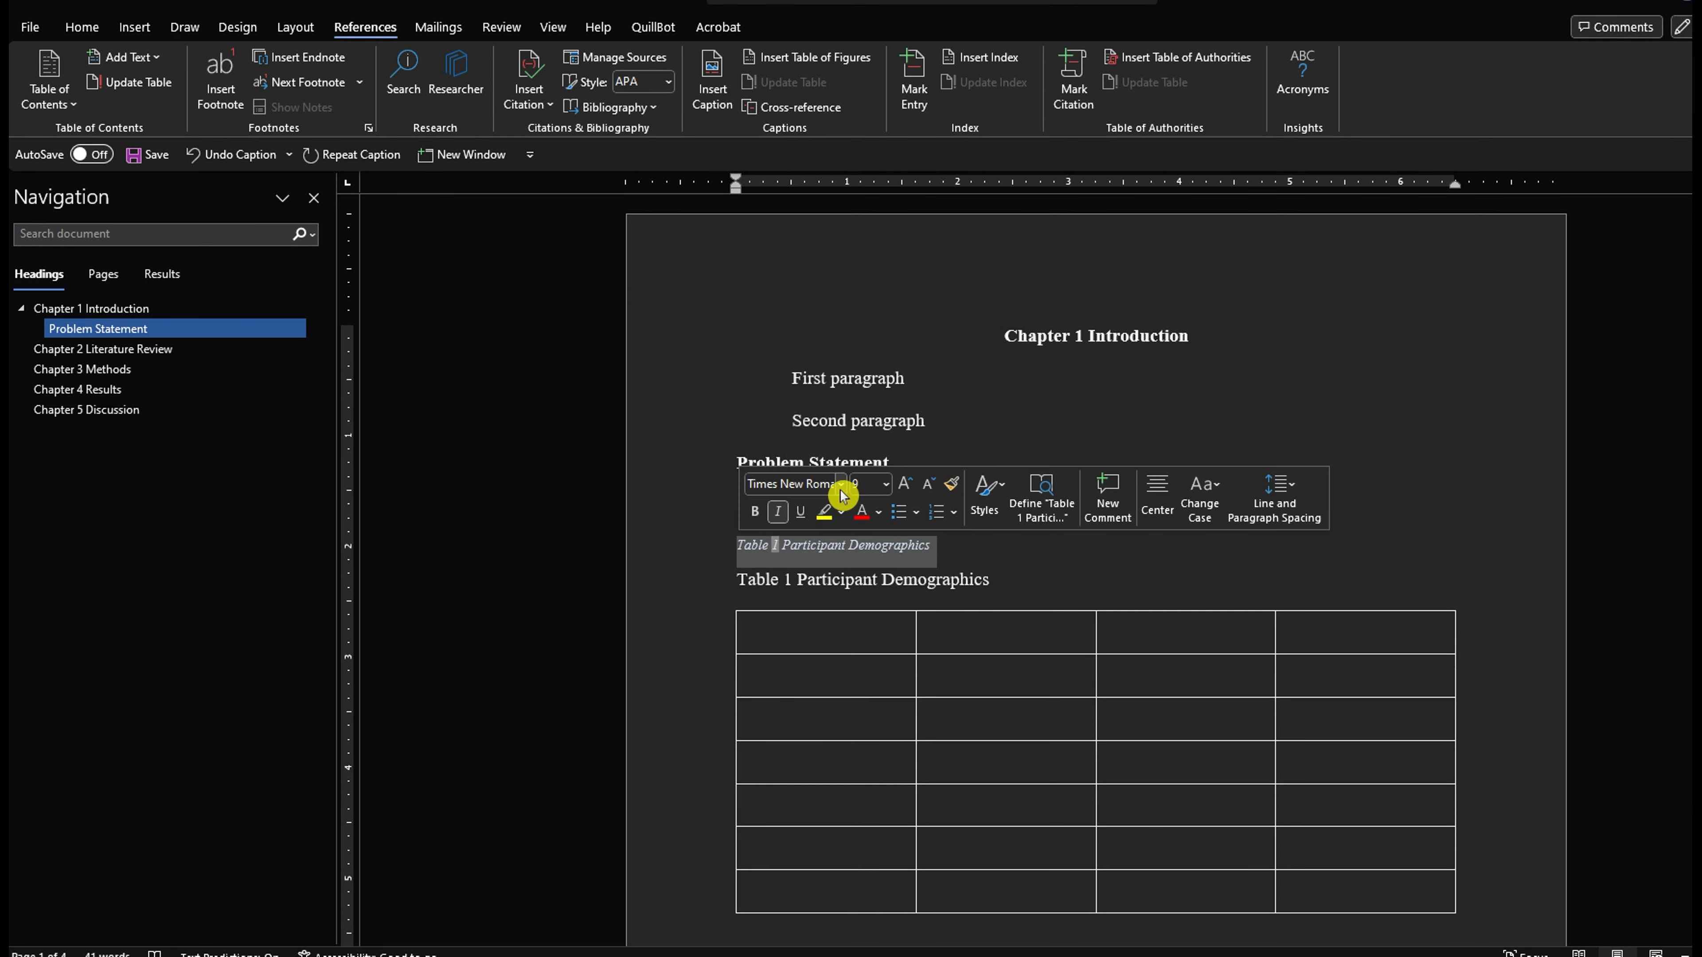
left_click(886, 485)
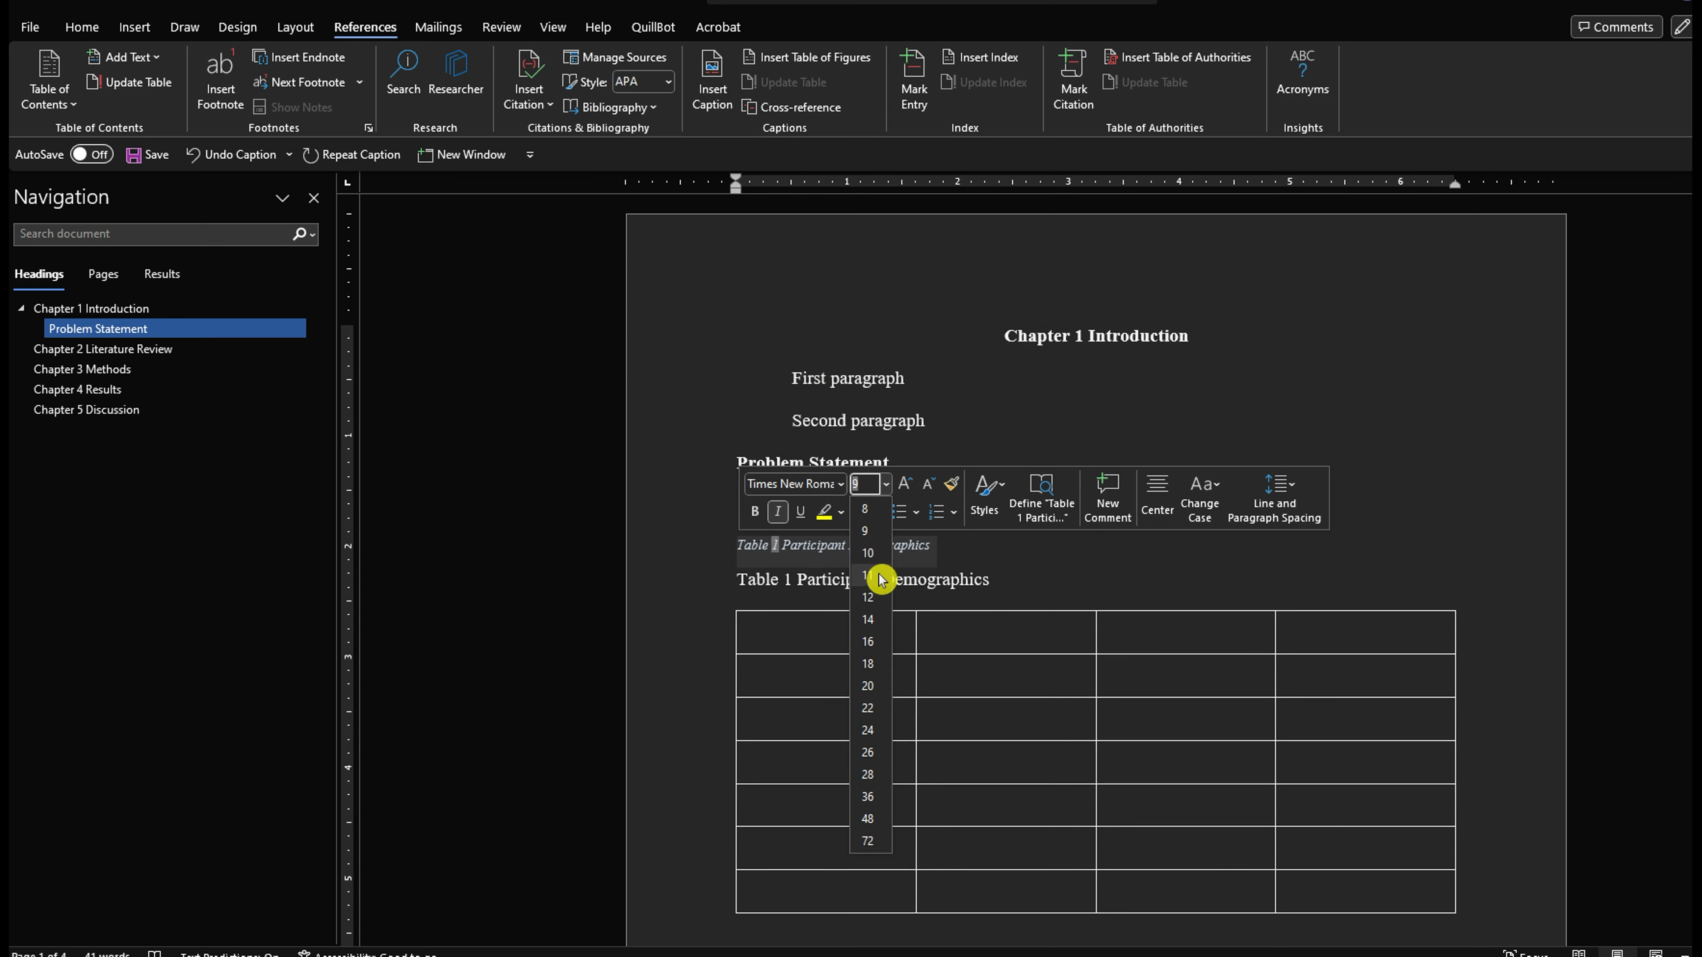
left_click(867, 597)
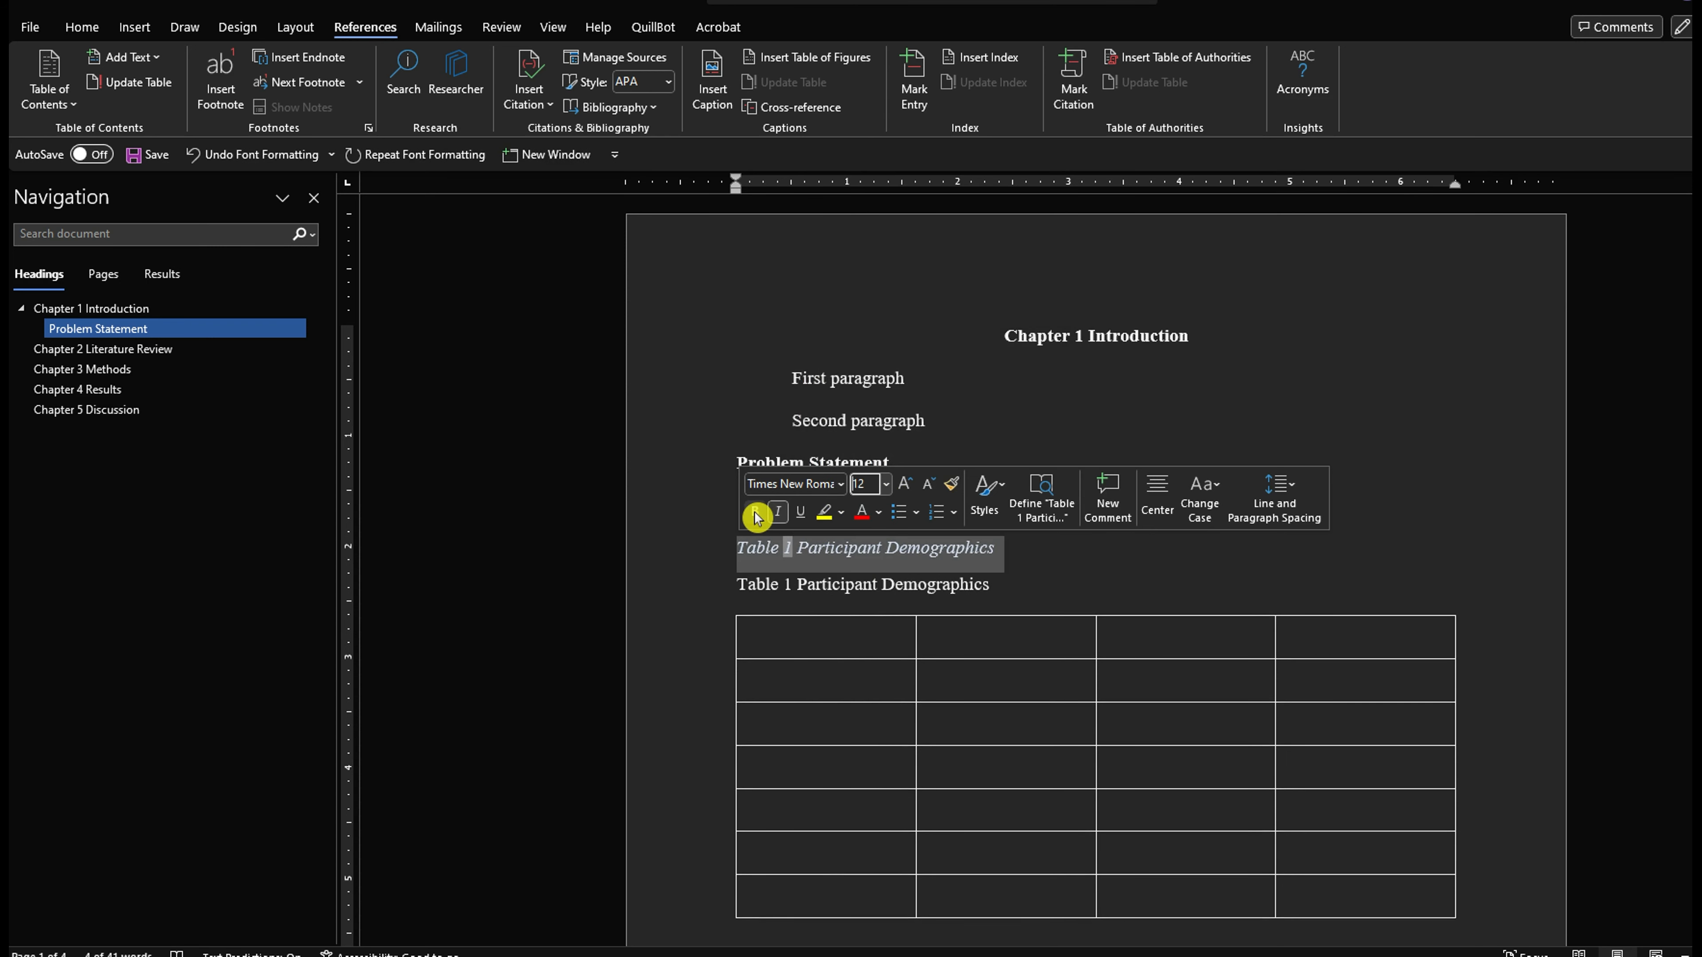
left_click(878, 513)
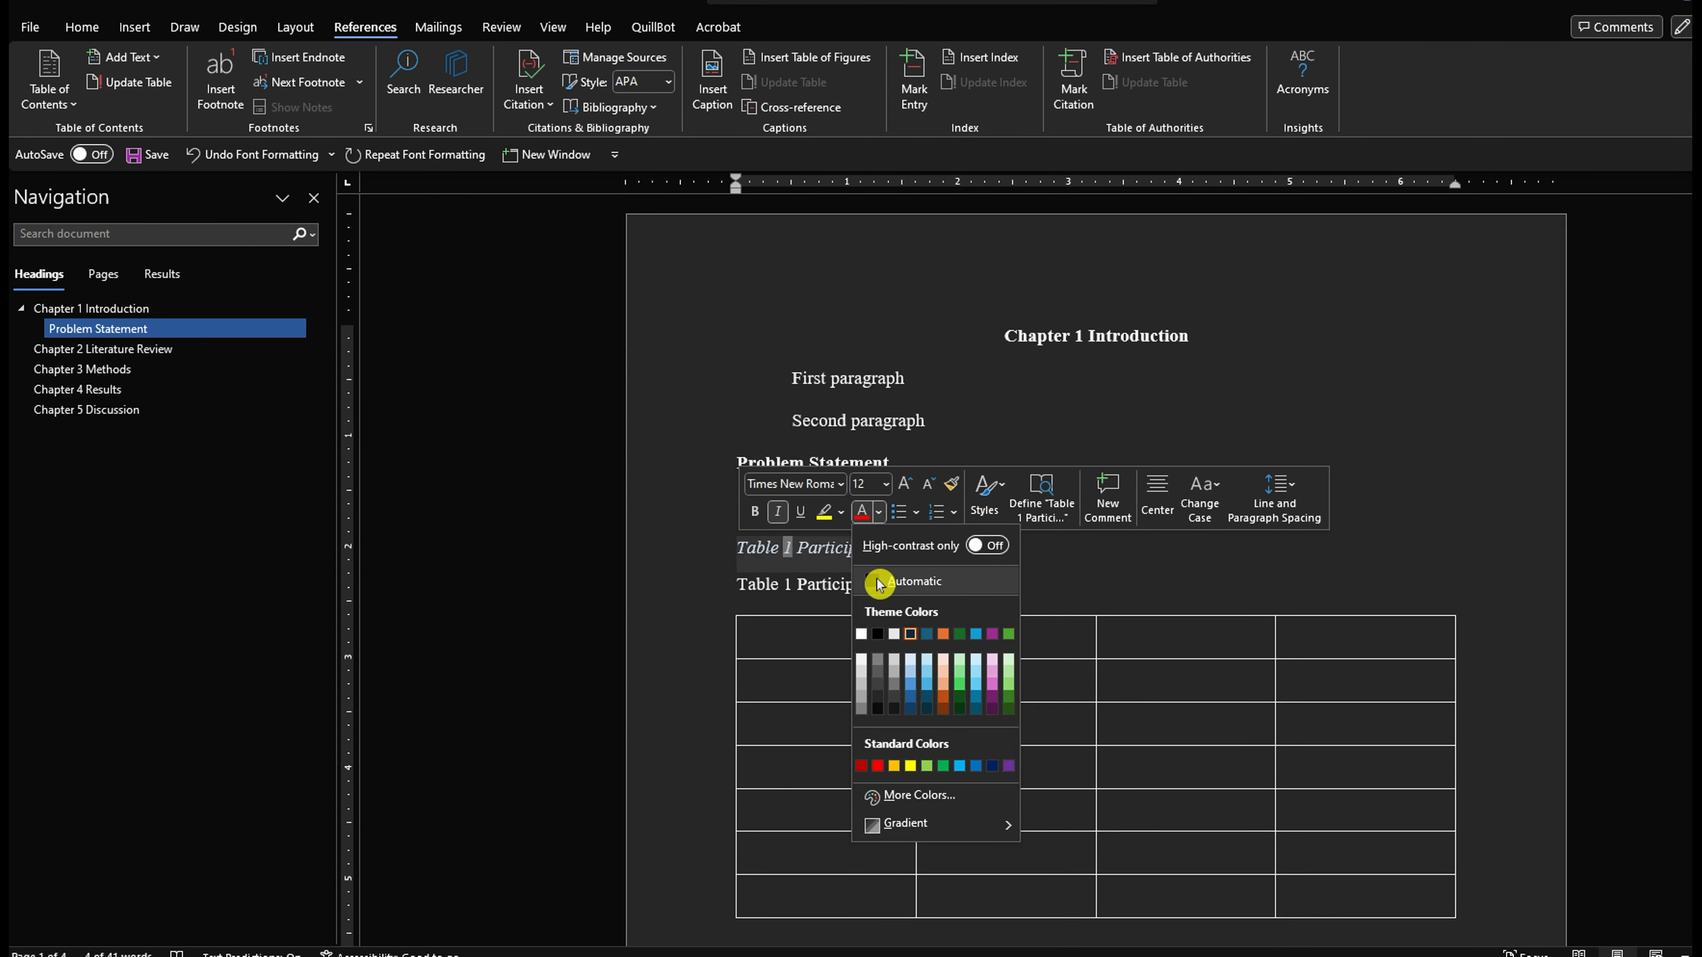
left_click(878, 582)
left_click(881, 560)
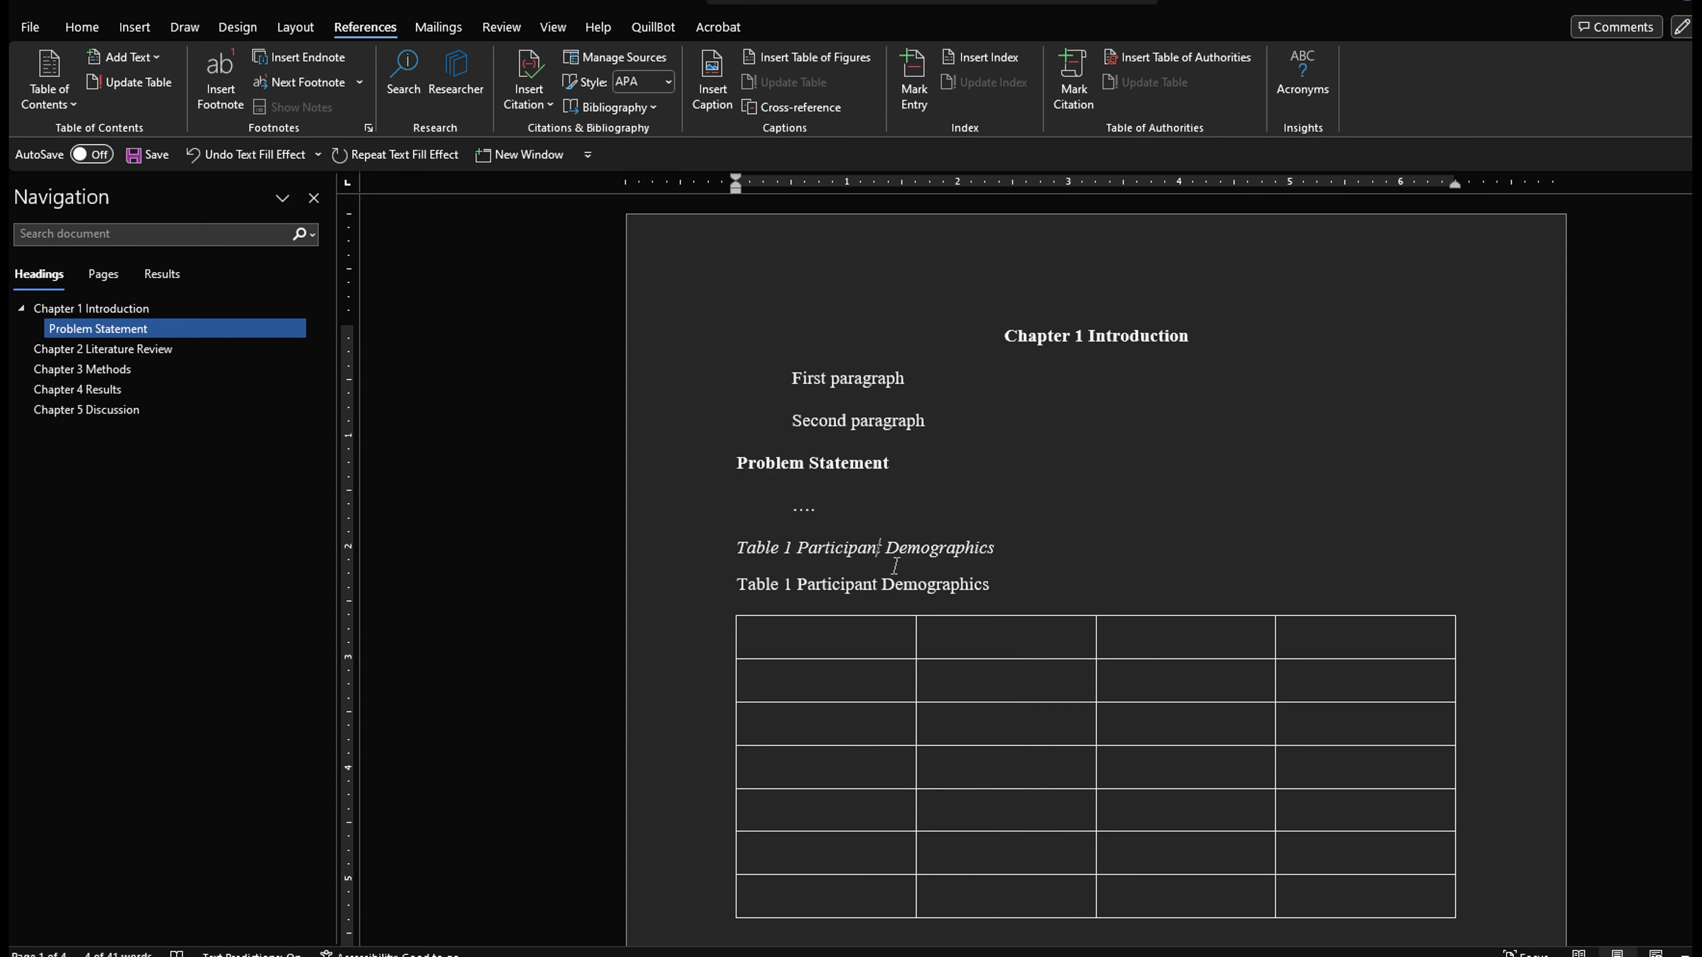
Step: Delete the manually written, non-italic "Table 1 Participant Demographics" line between the caption and the table
triple_click(931, 581)
triple_click(839, 557)
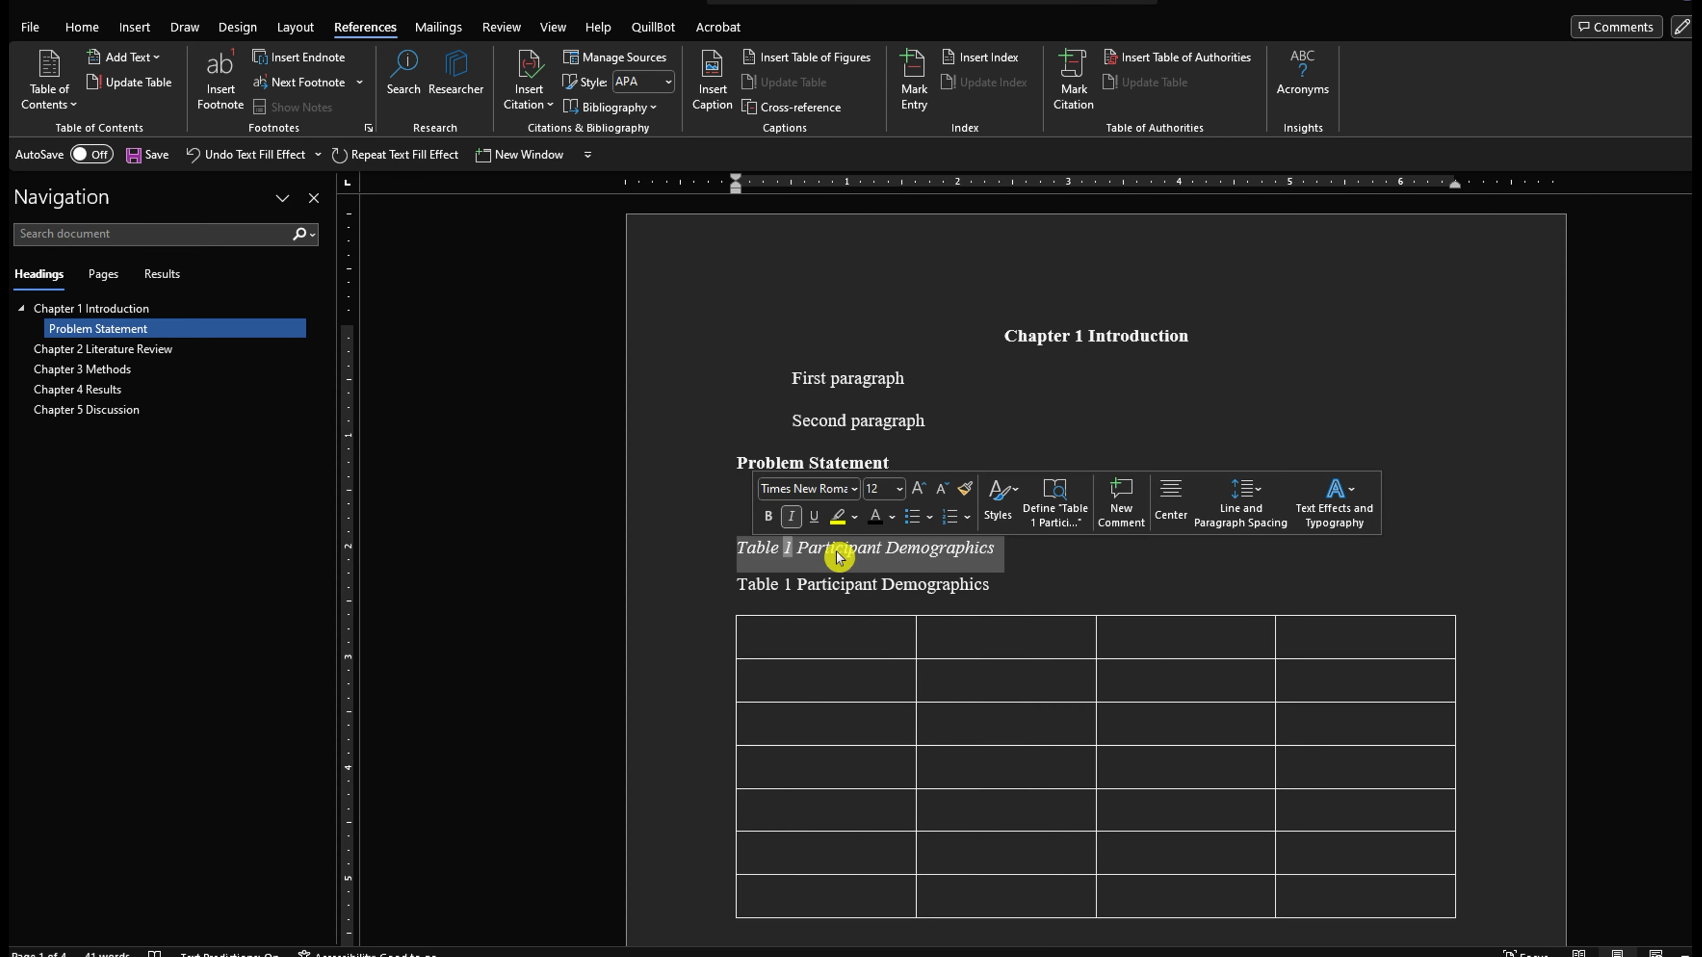
left_click(949, 562)
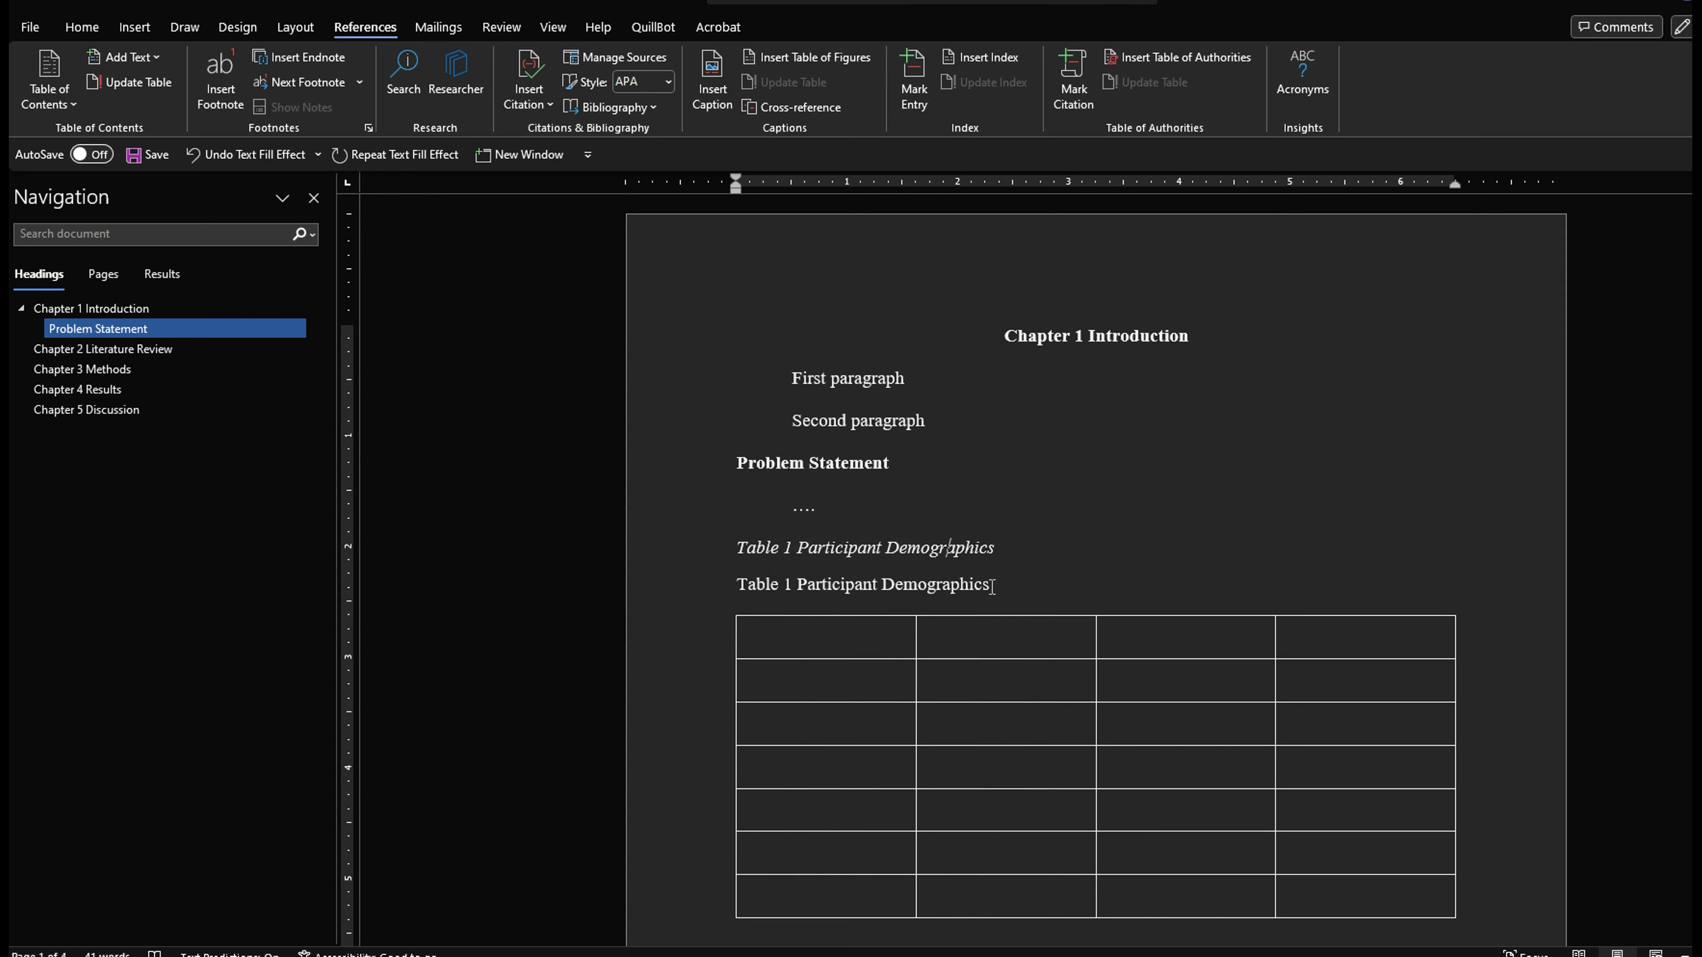
triple_click(1001, 585)
left_click(1014, 589)
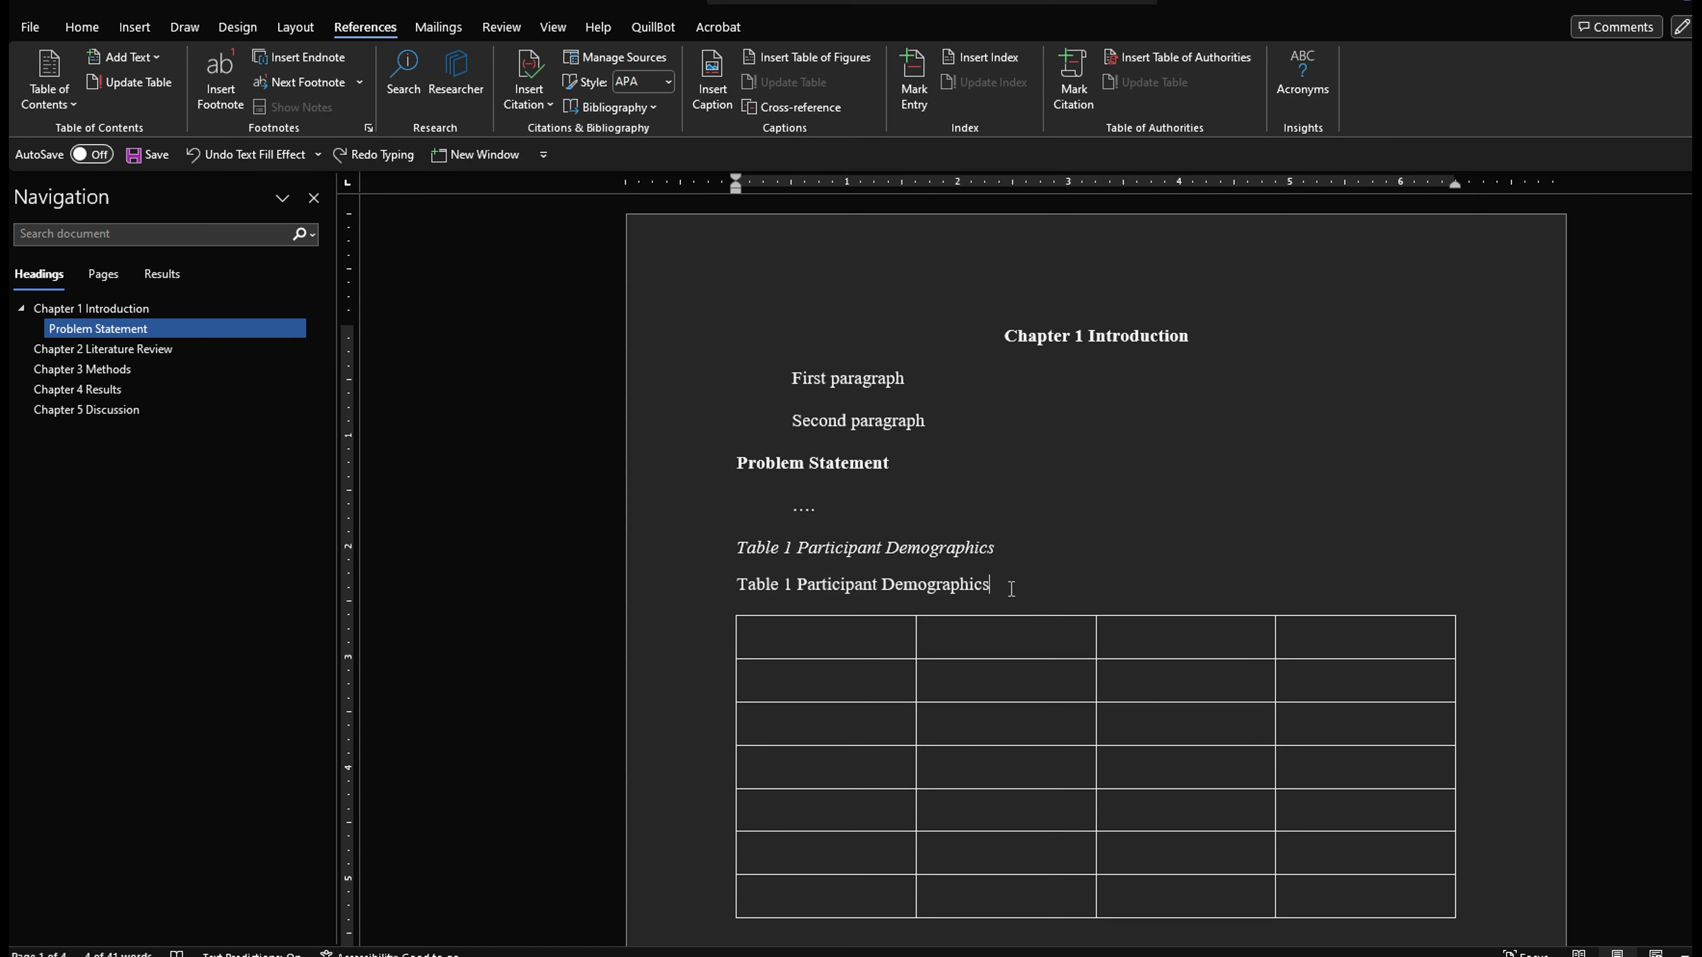
left_click_drag(1014, 590, 722, 581)
key("BackSpace")
key("BackSpace")
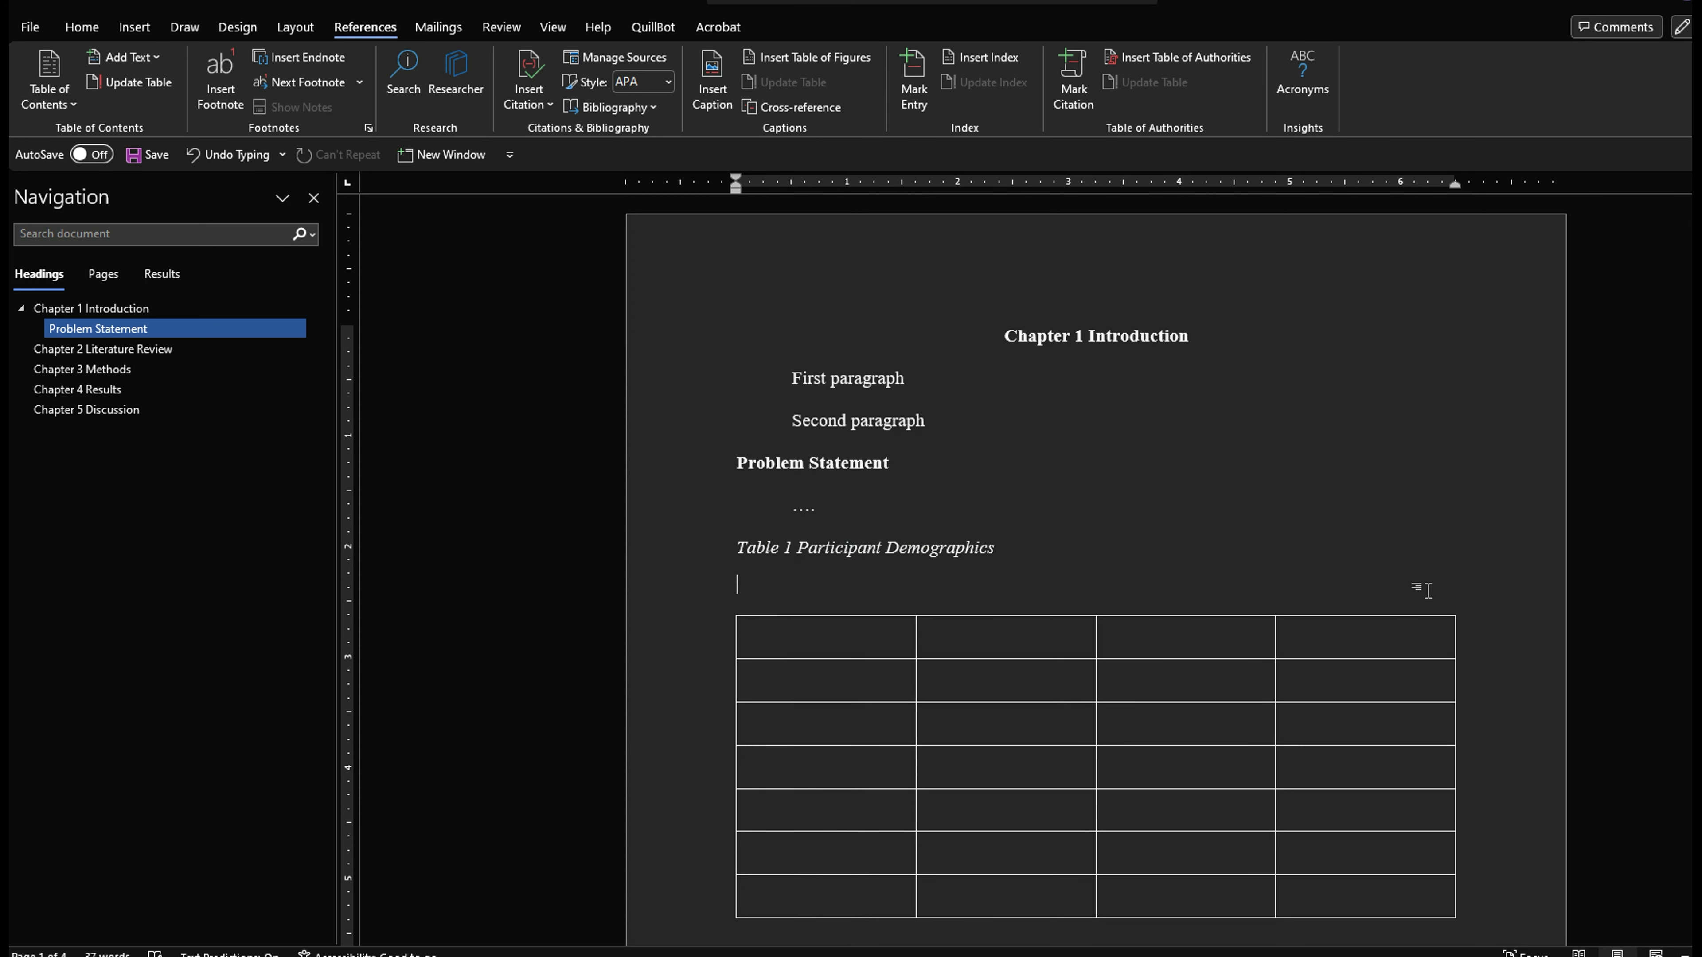
Step: Add a blank line at the start of the document and insert the Automatic Table 2 table of contents there
key("ctrl+Home")
key("Return")
key("Up")
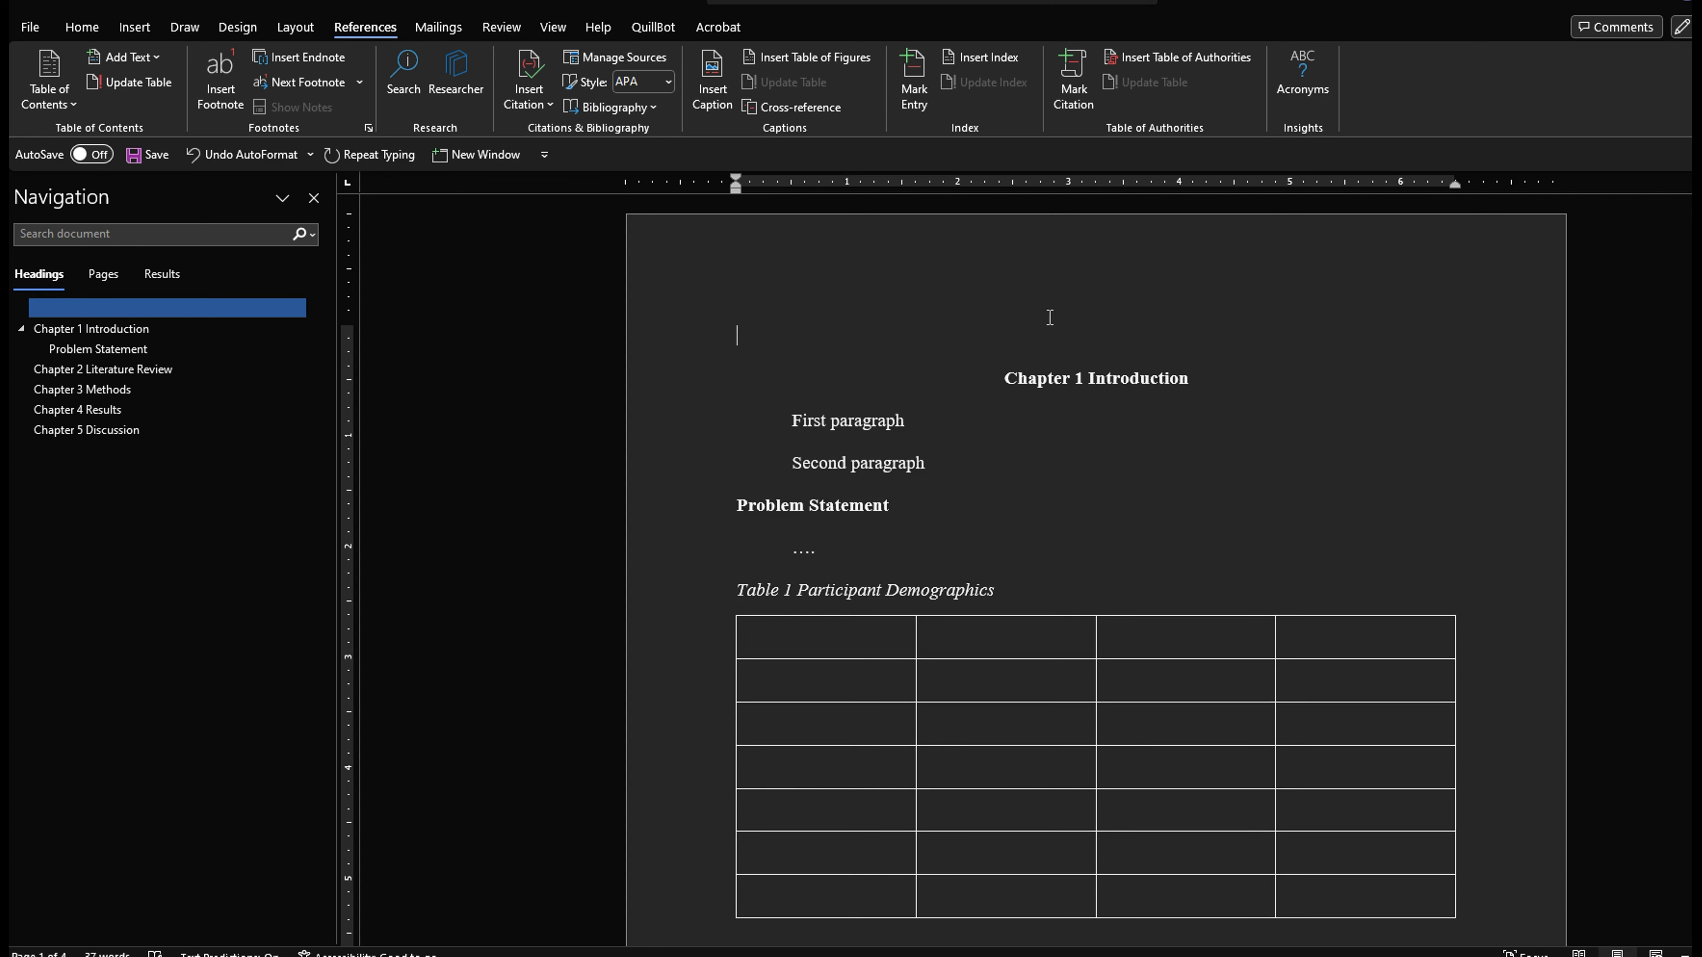
left_click(73, 105)
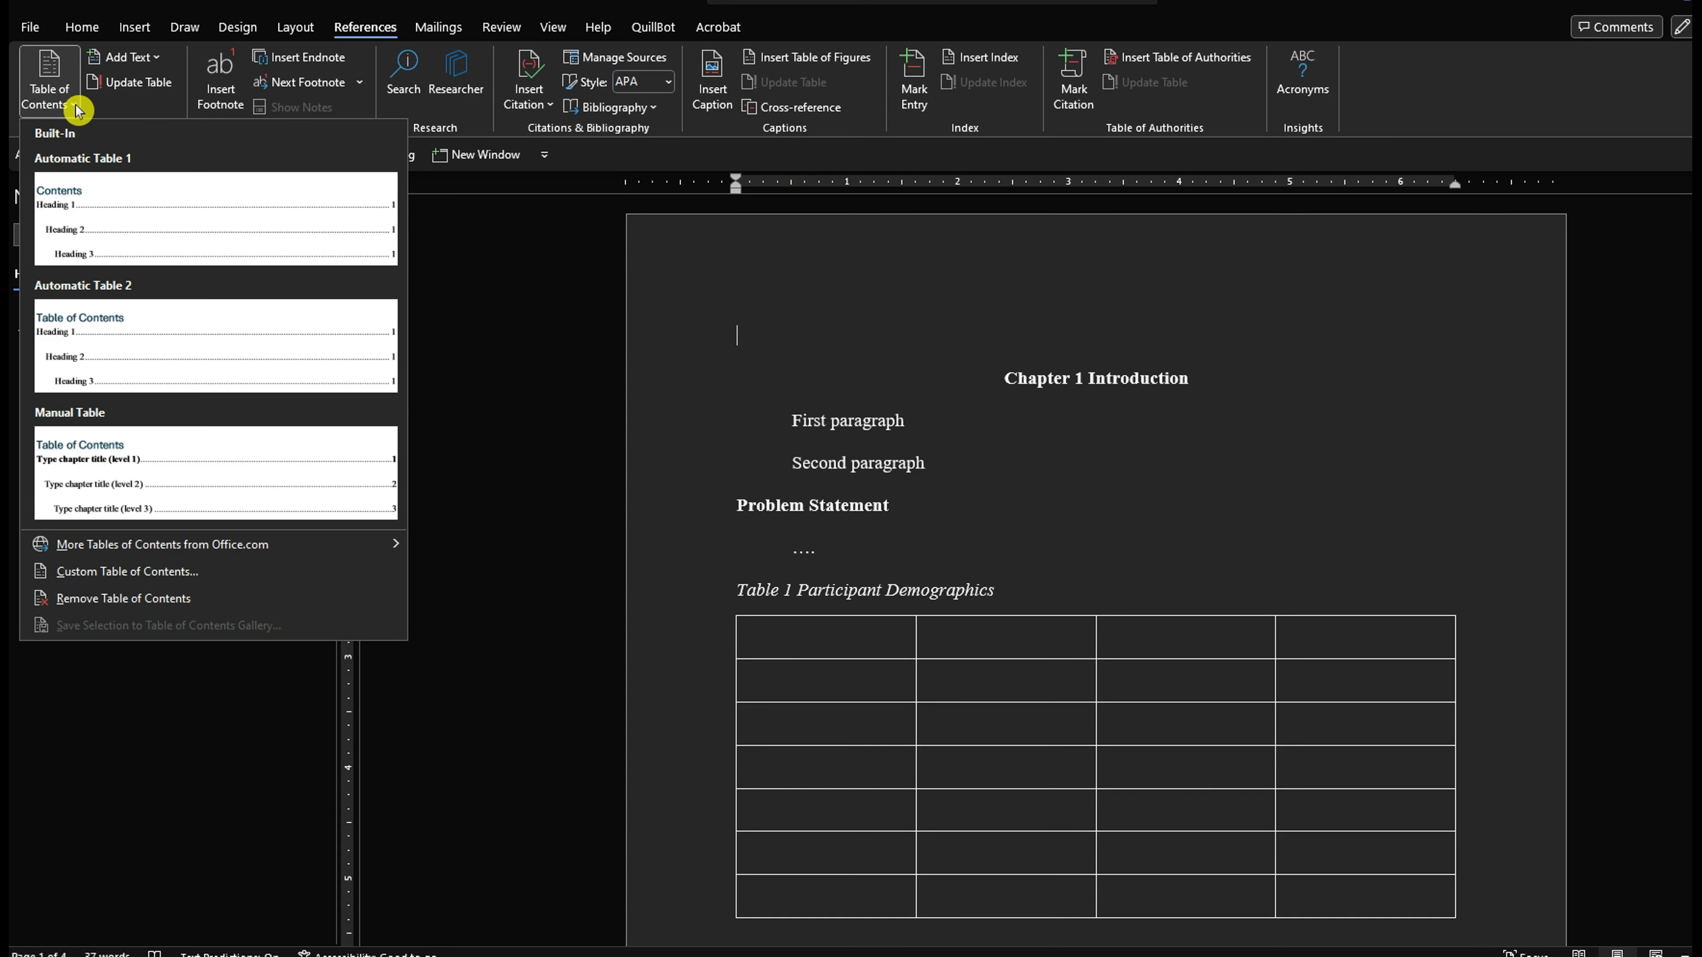
left_click(249, 363)
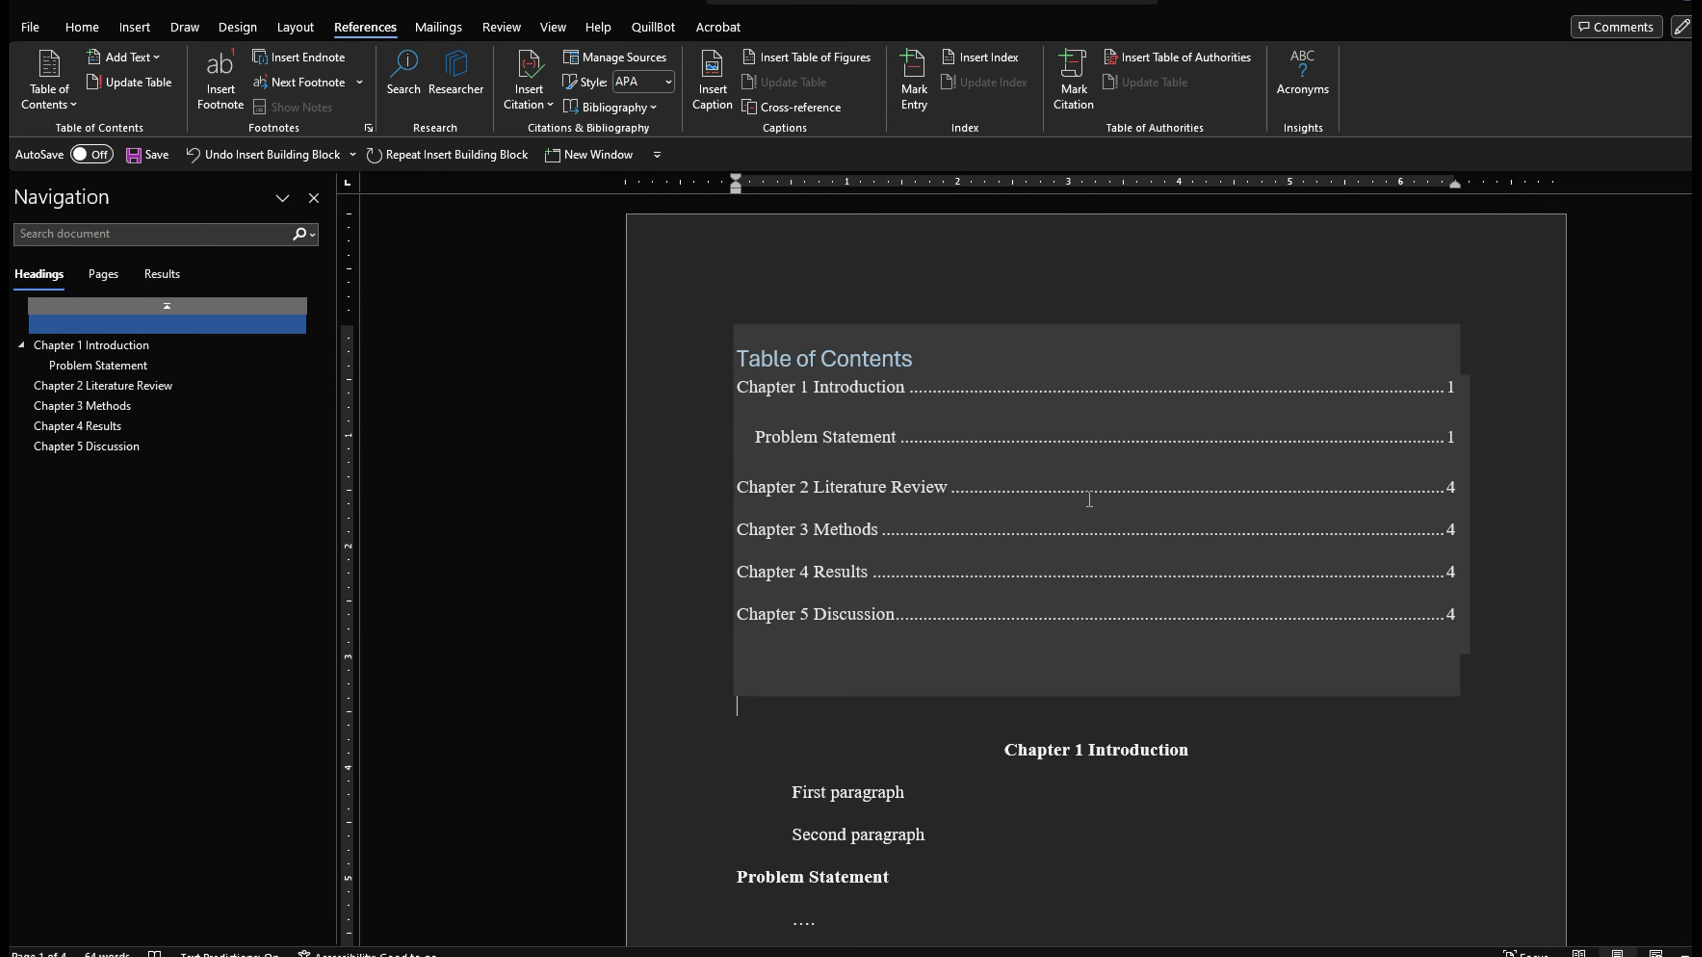
Step: Add the line "Statement 1" below the "...." line under Problem Statement
scroll(898, 603, "down", 2)
left_click(890, 762)
key("Return")
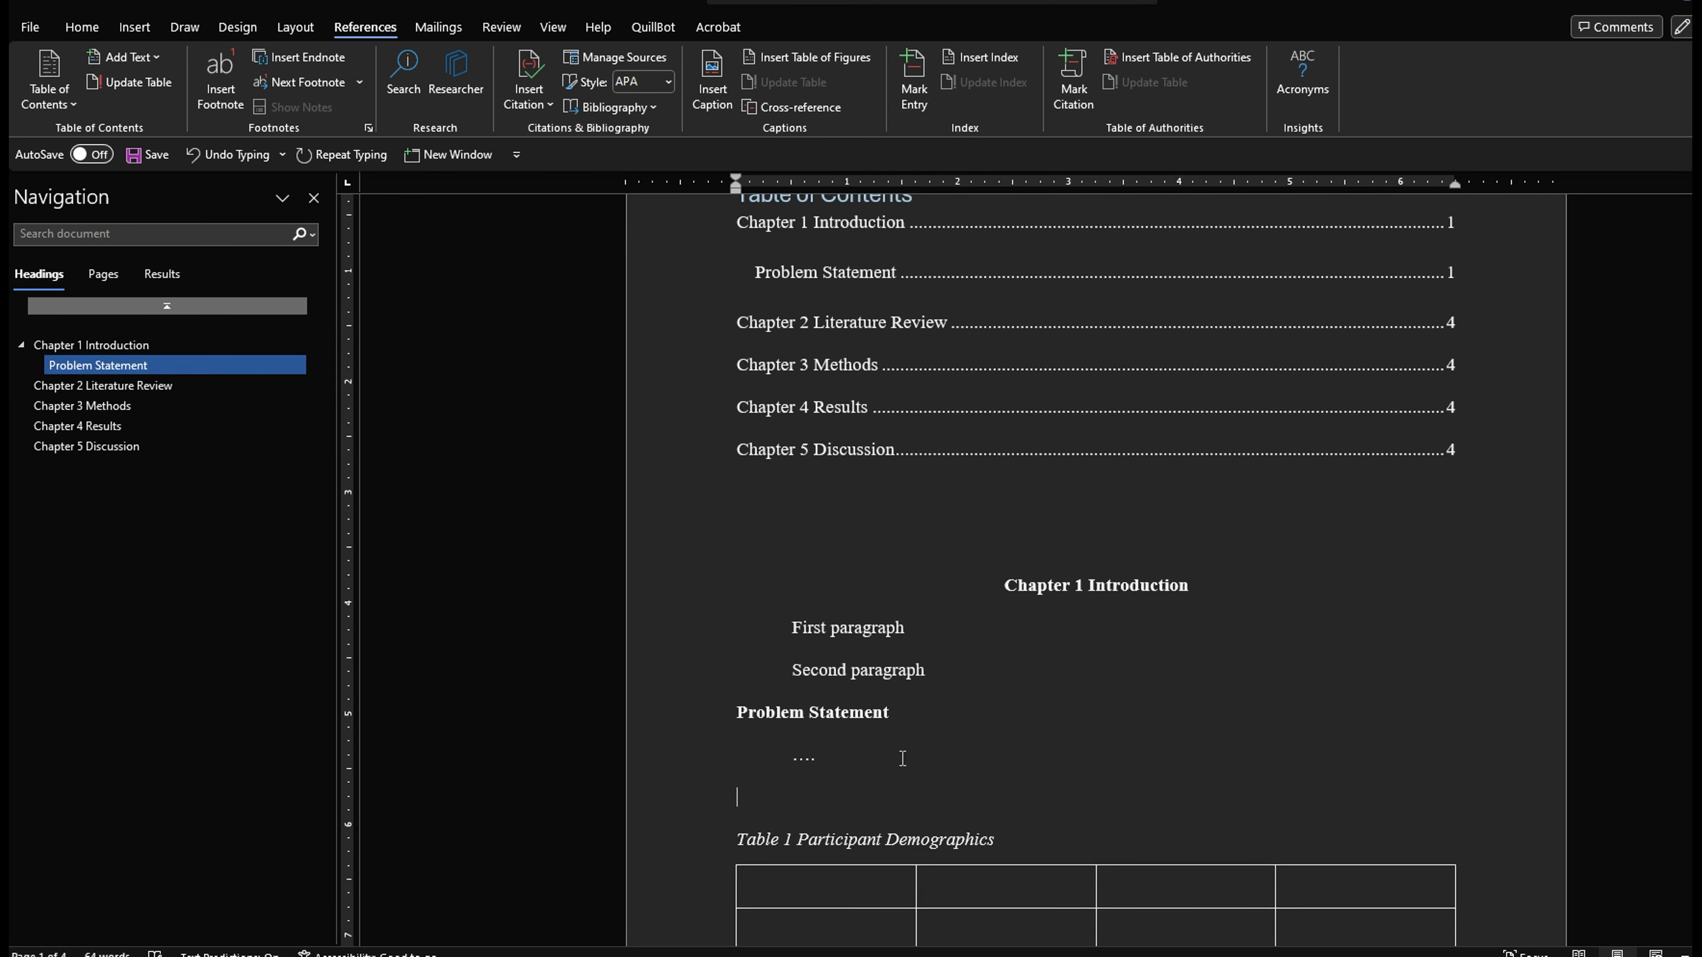
type("Stateme")
key("BackSpace")
key("BackSpace")
type("ement 1")
Step: Apply the Heading 3 style to the "Statement 1" line
triple_click(755, 792)
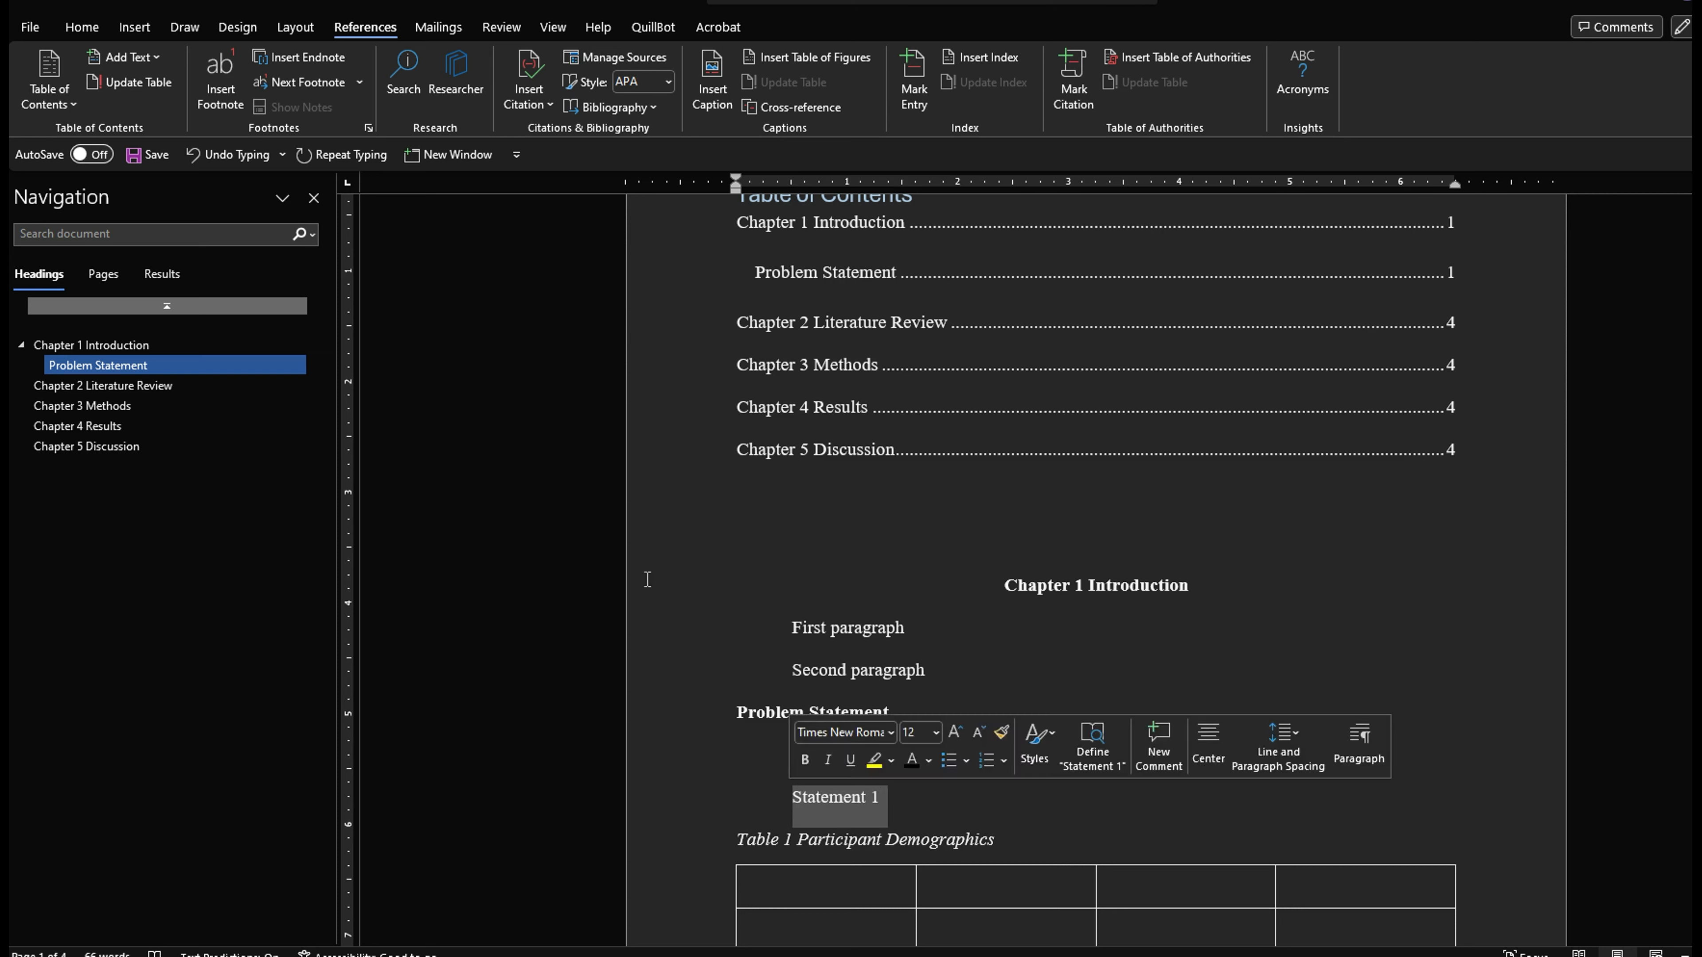
left_click(81, 27)
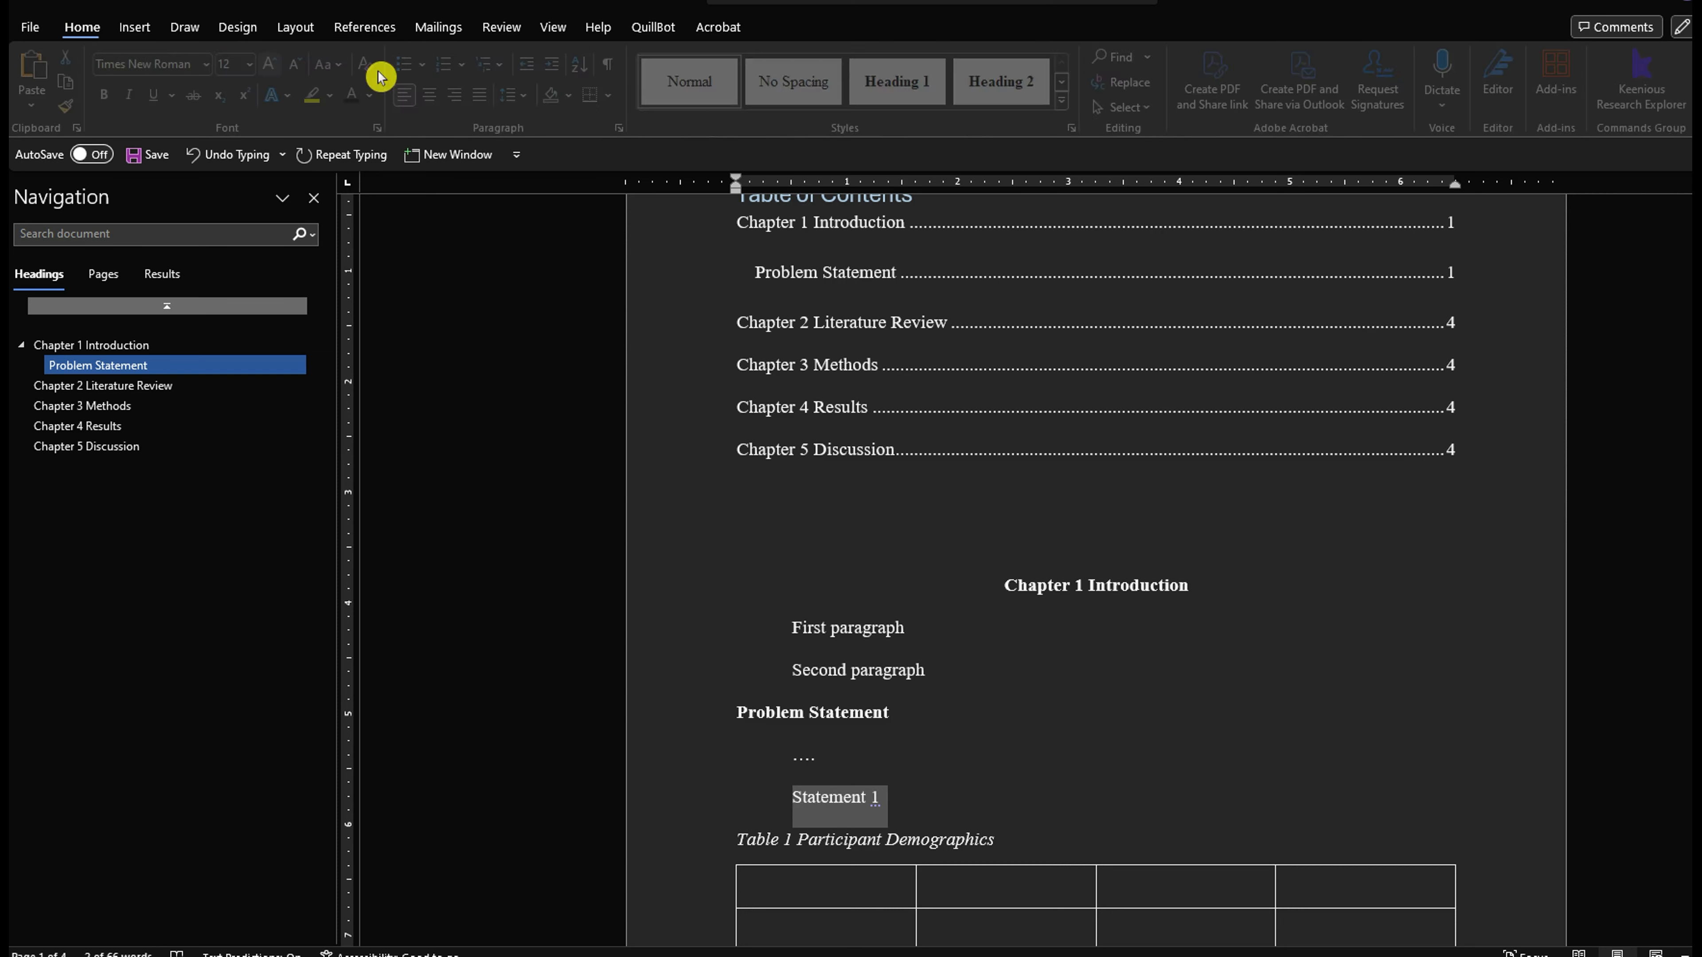
left_click(1070, 106)
left_click(697, 138)
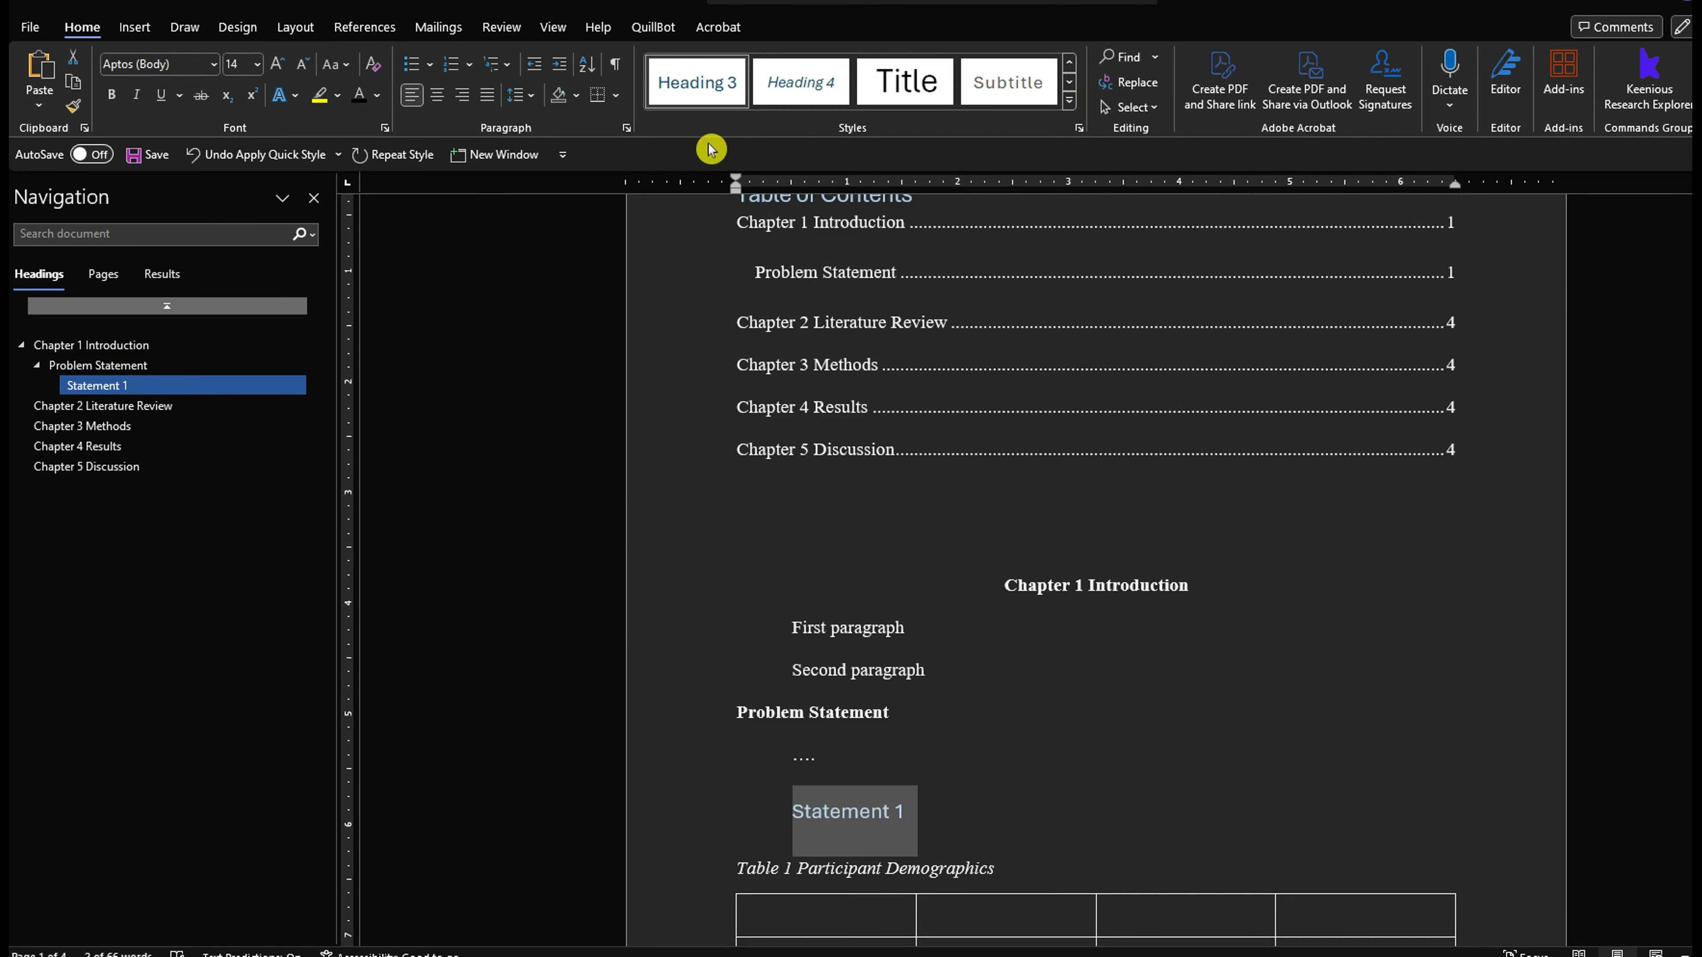
Step: Modify the Heading 3 style to use black Times New Roman text at 12 pt
right_click(719, 100)
left_click(793, 141)
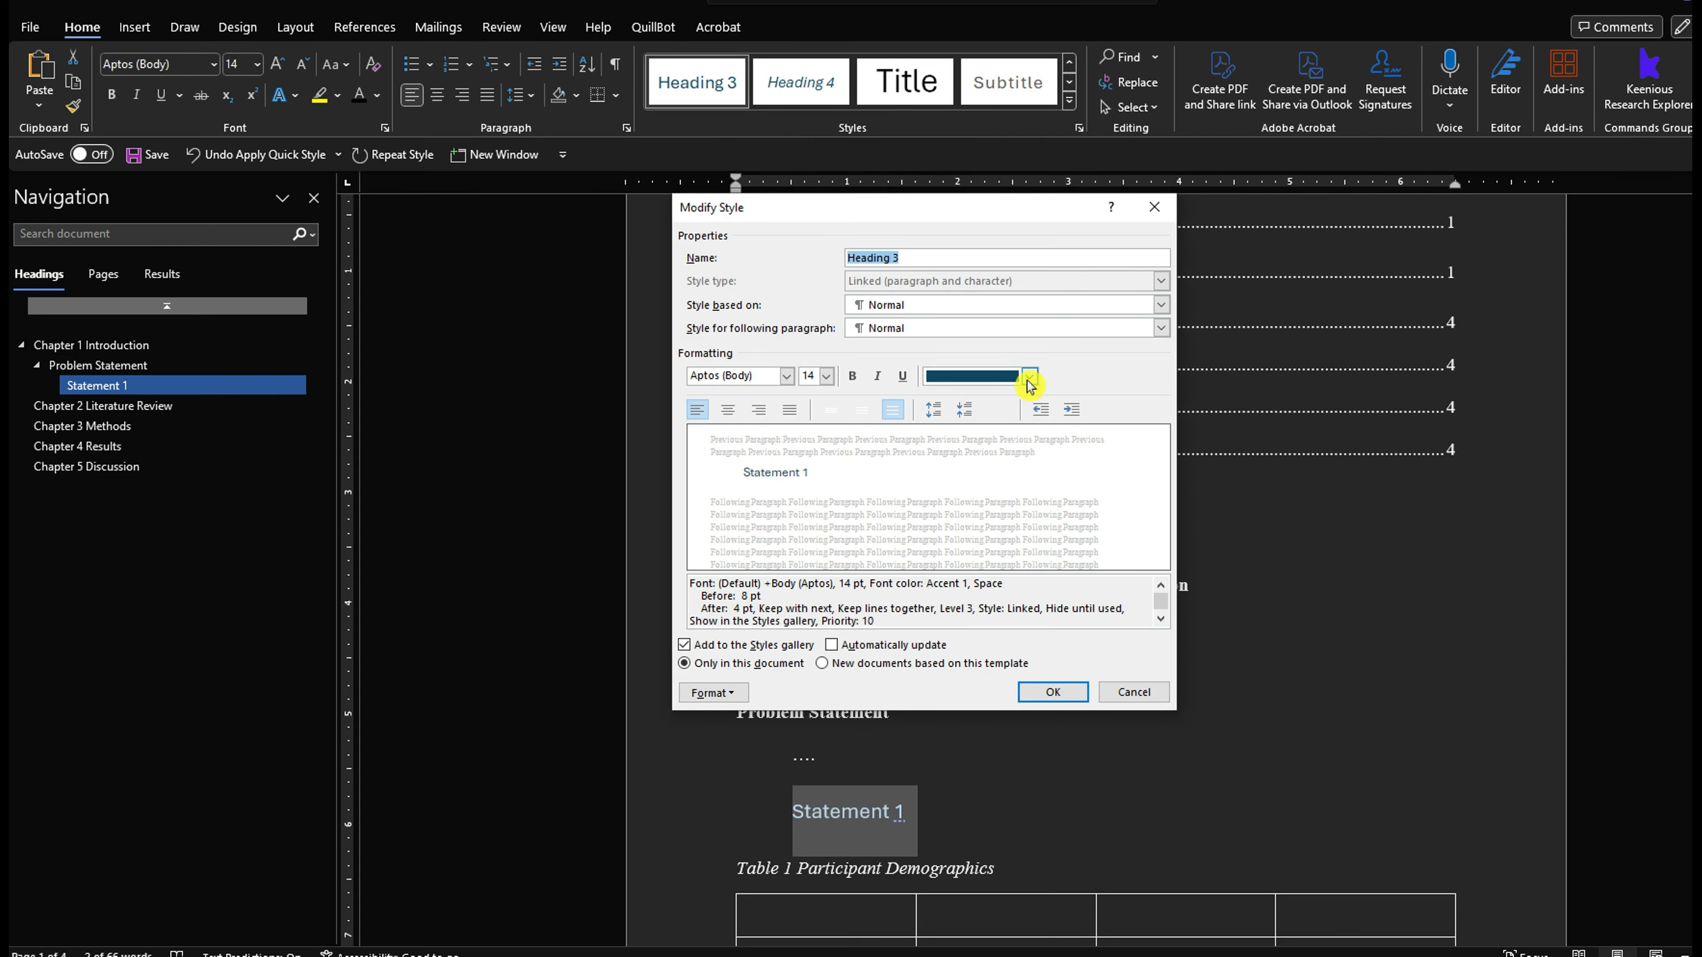
left_click(1031, 380)
left_click(1034, 382)
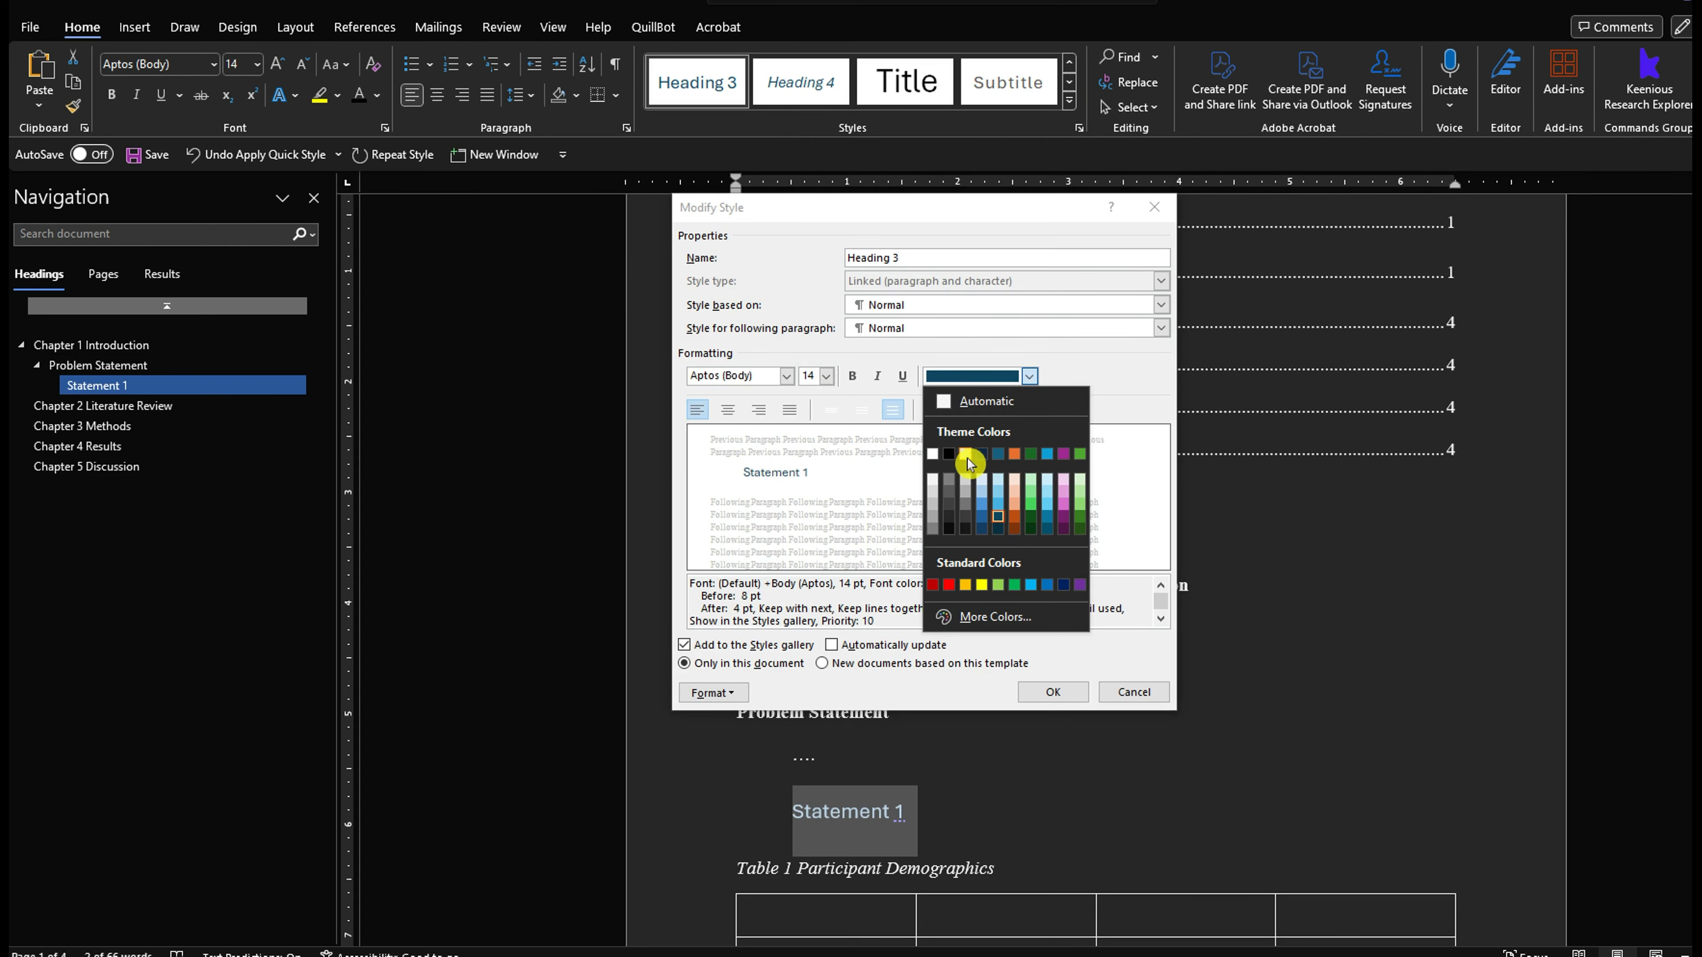
left_click(950, 457)
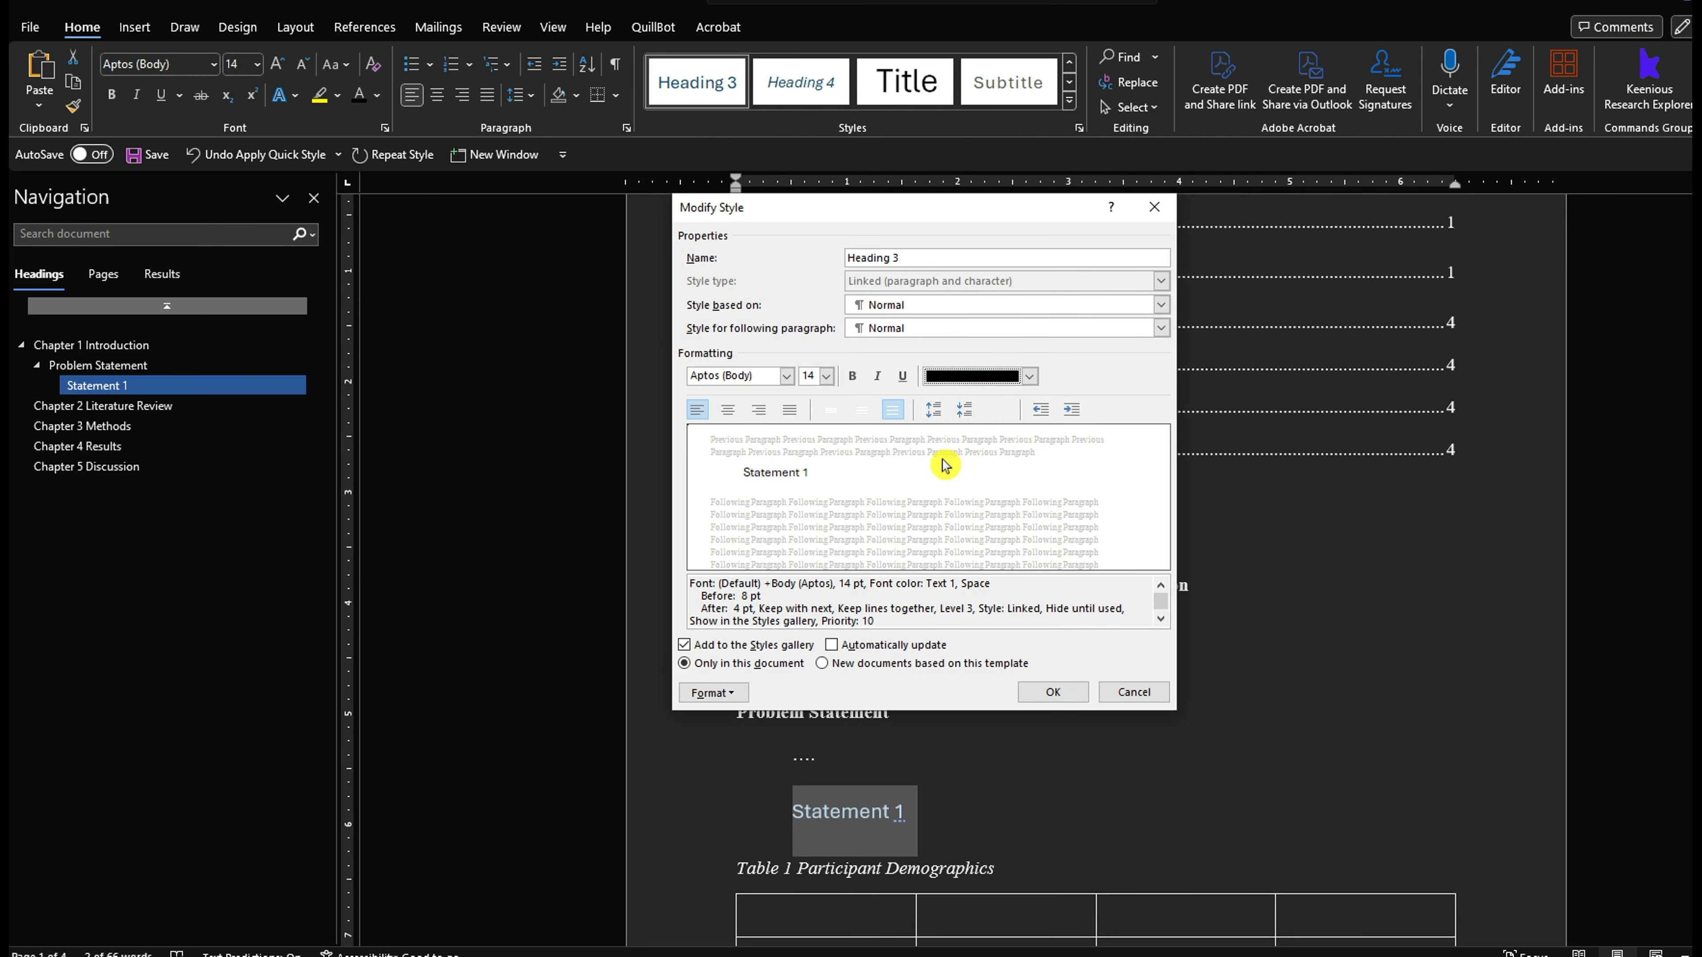
left_click(787, 380)
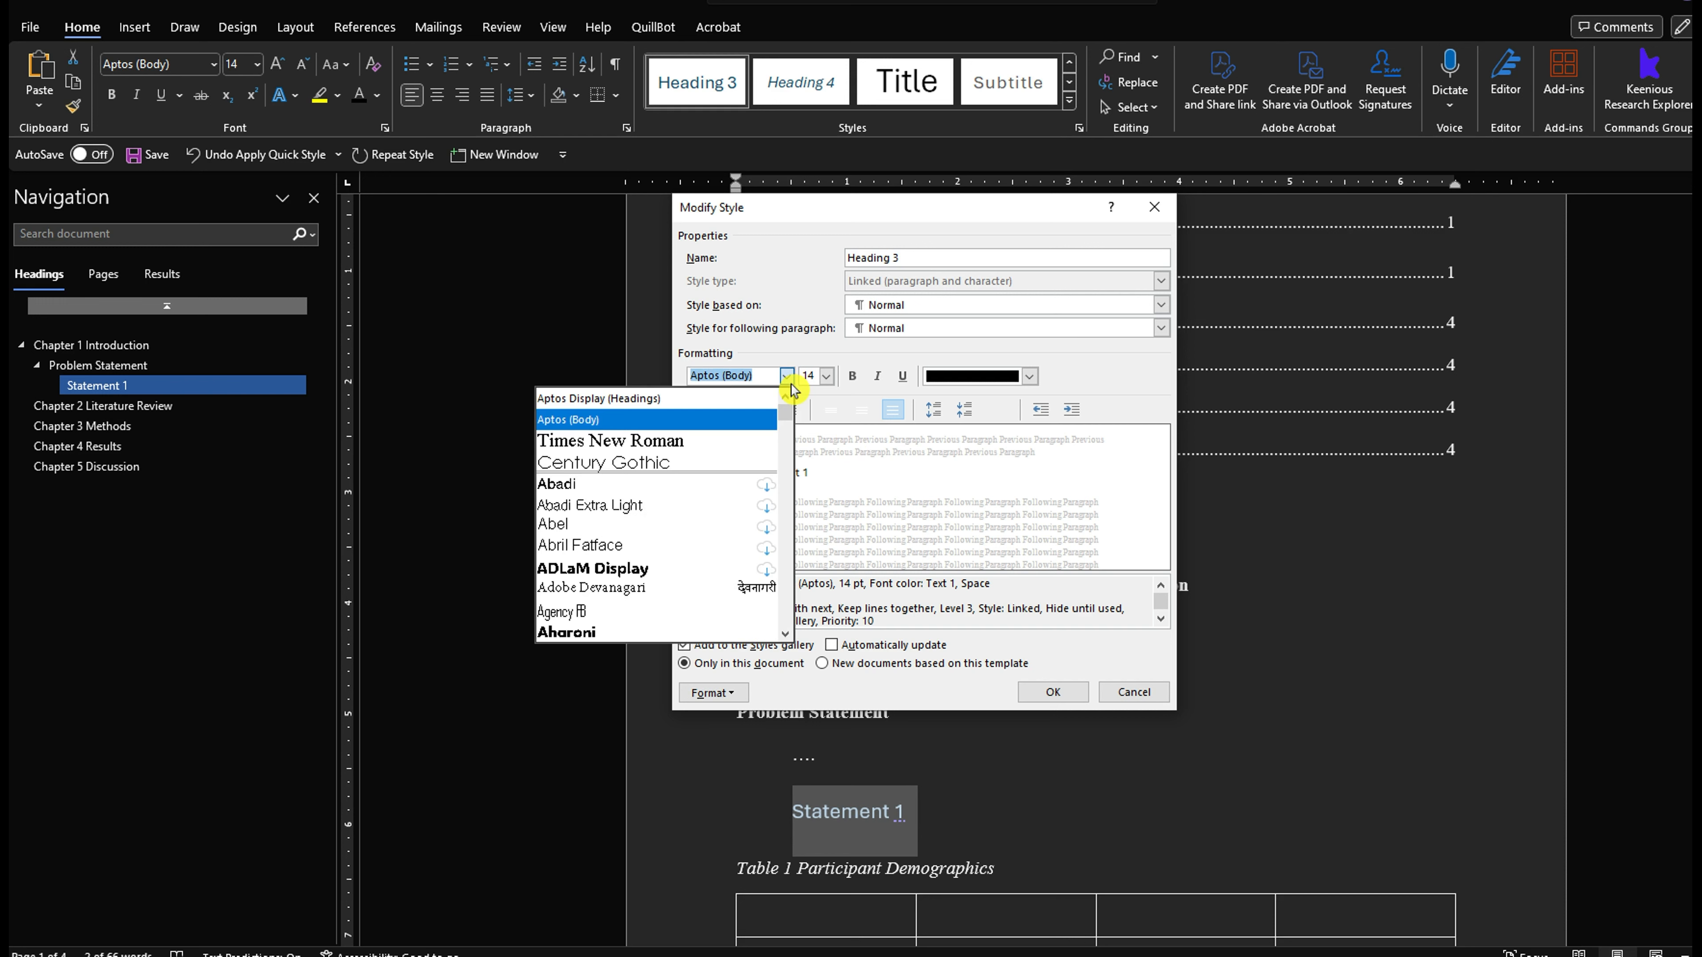
left_click(749, 446)
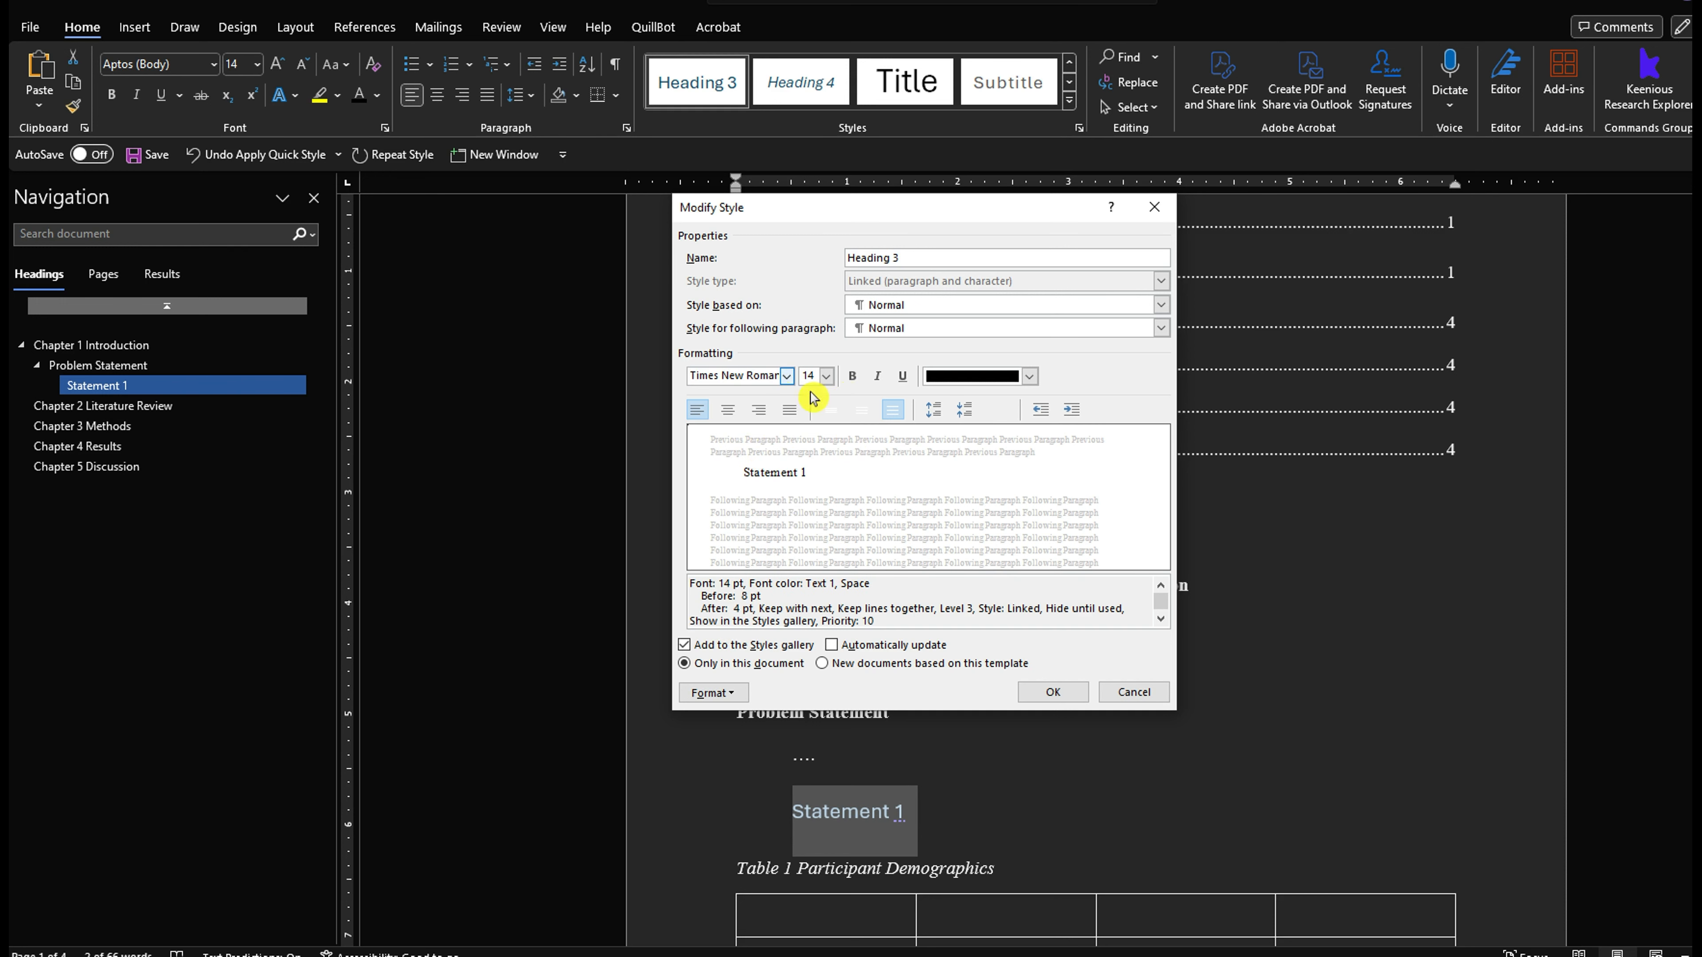
left_click(828, 380)
left_click(810, 445)
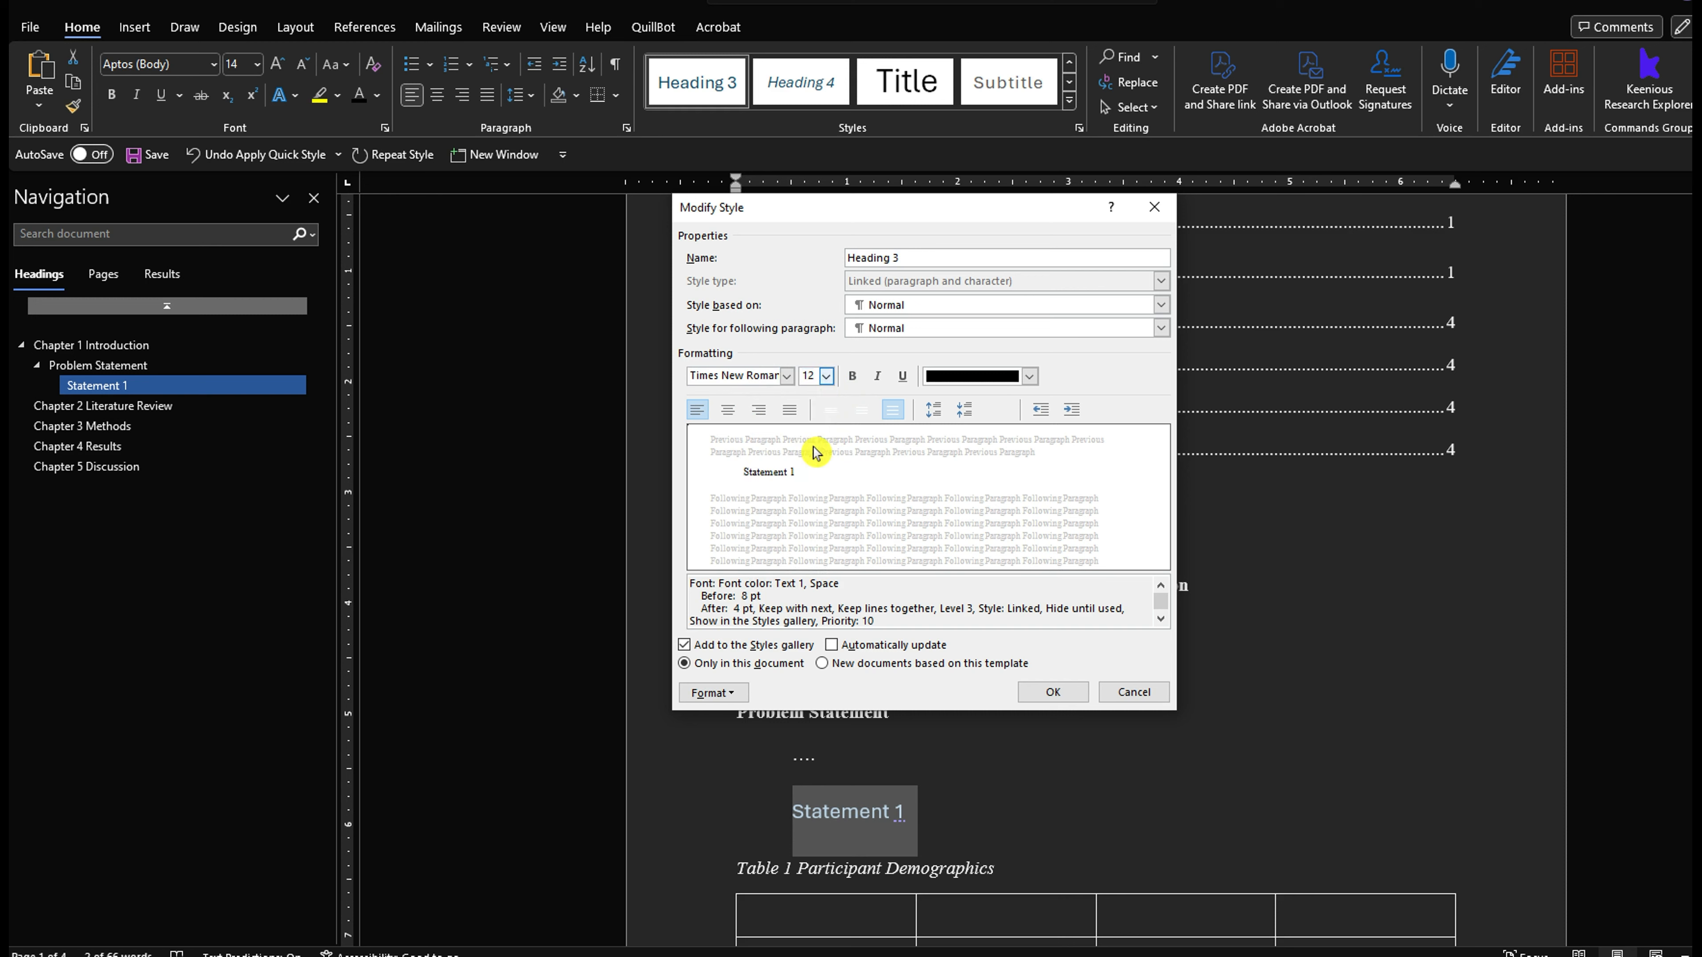
Step: Set the Heading 3 style's paragraph spacing to 0 pt before and 0 pt after, and save the style changes
left_click(710, 693)
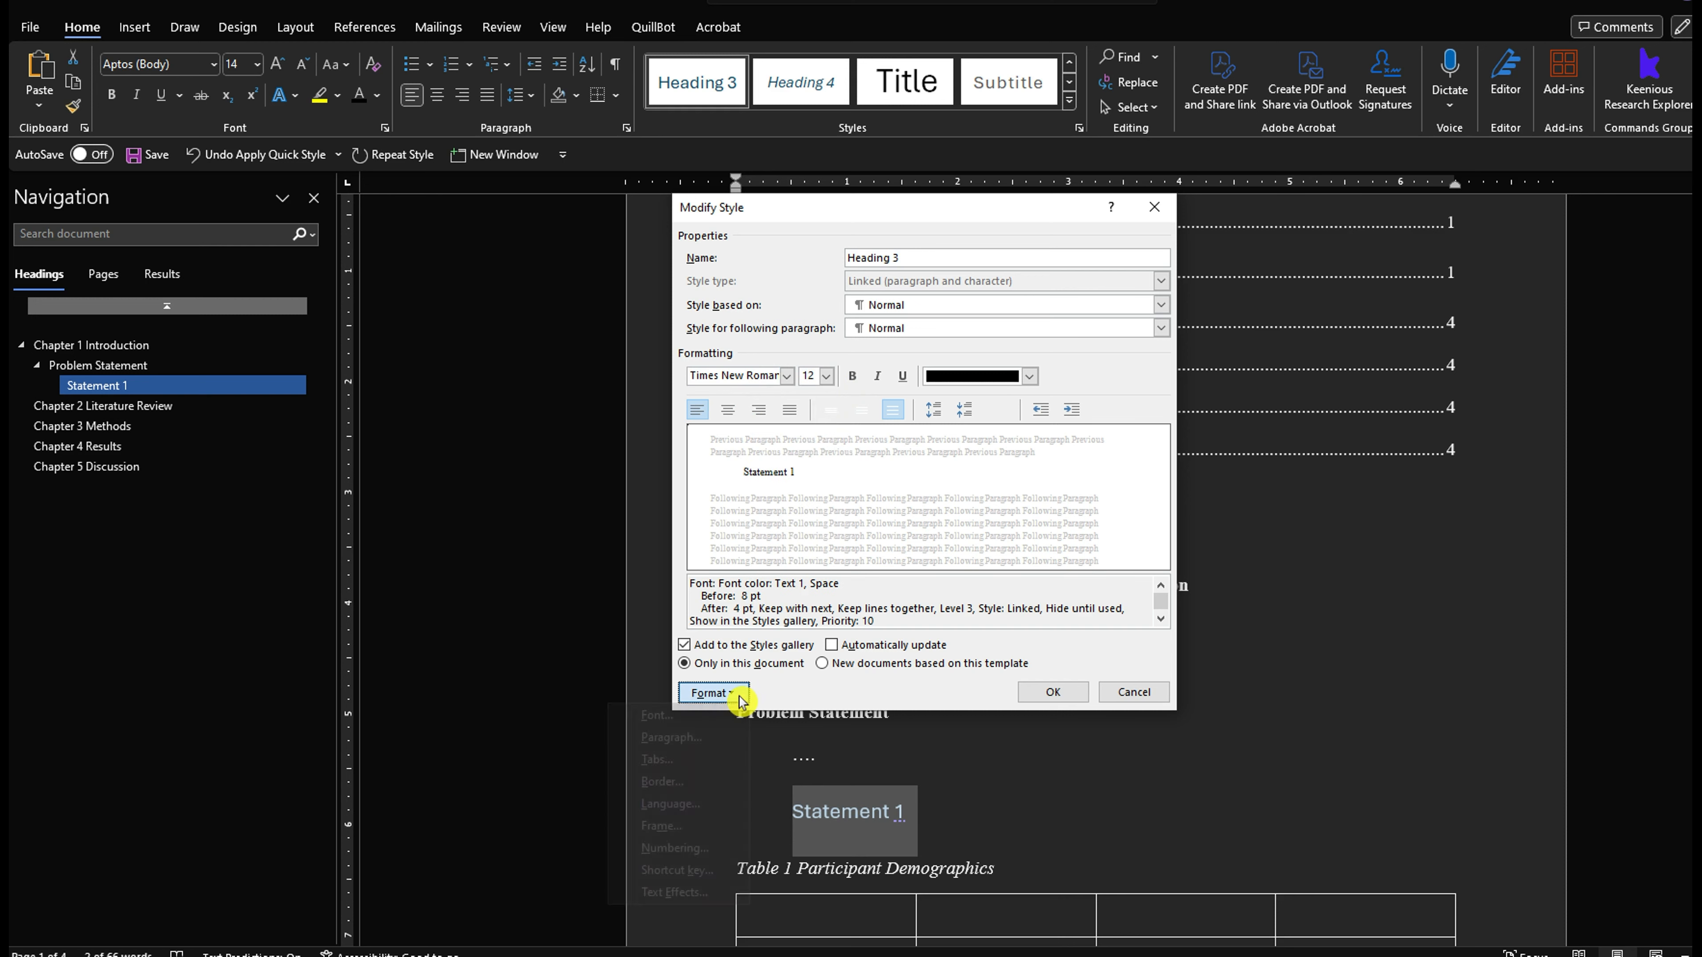
left_click(730, 744)
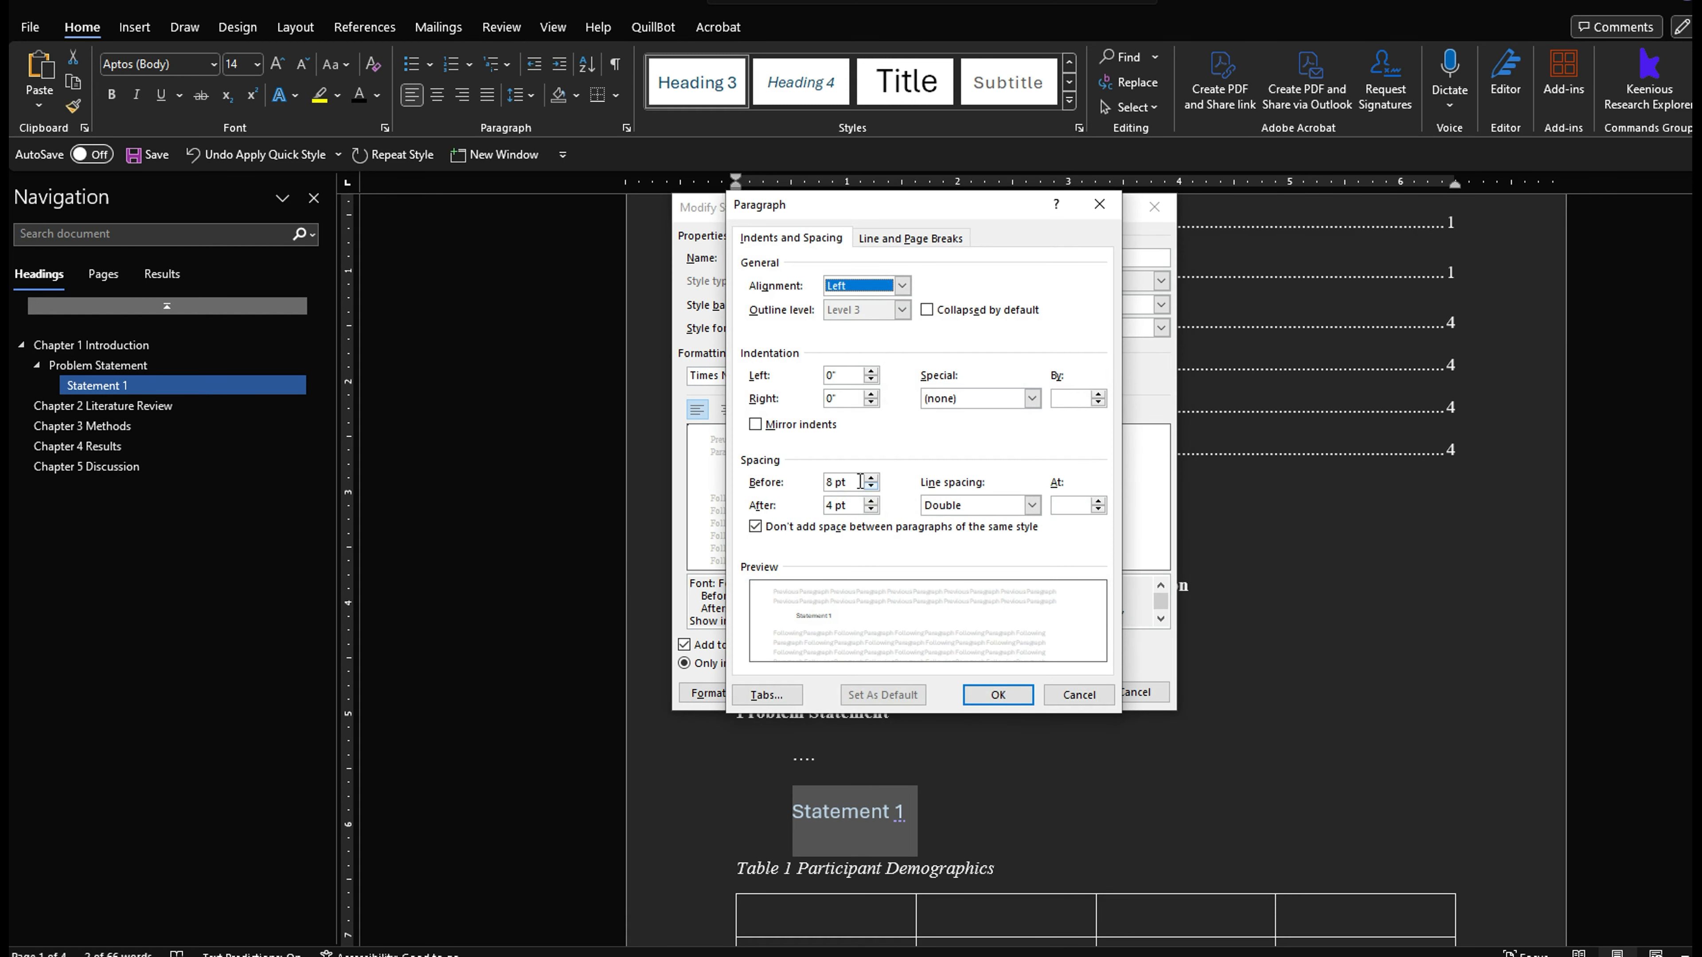
left_click(830, 484)
type("0")
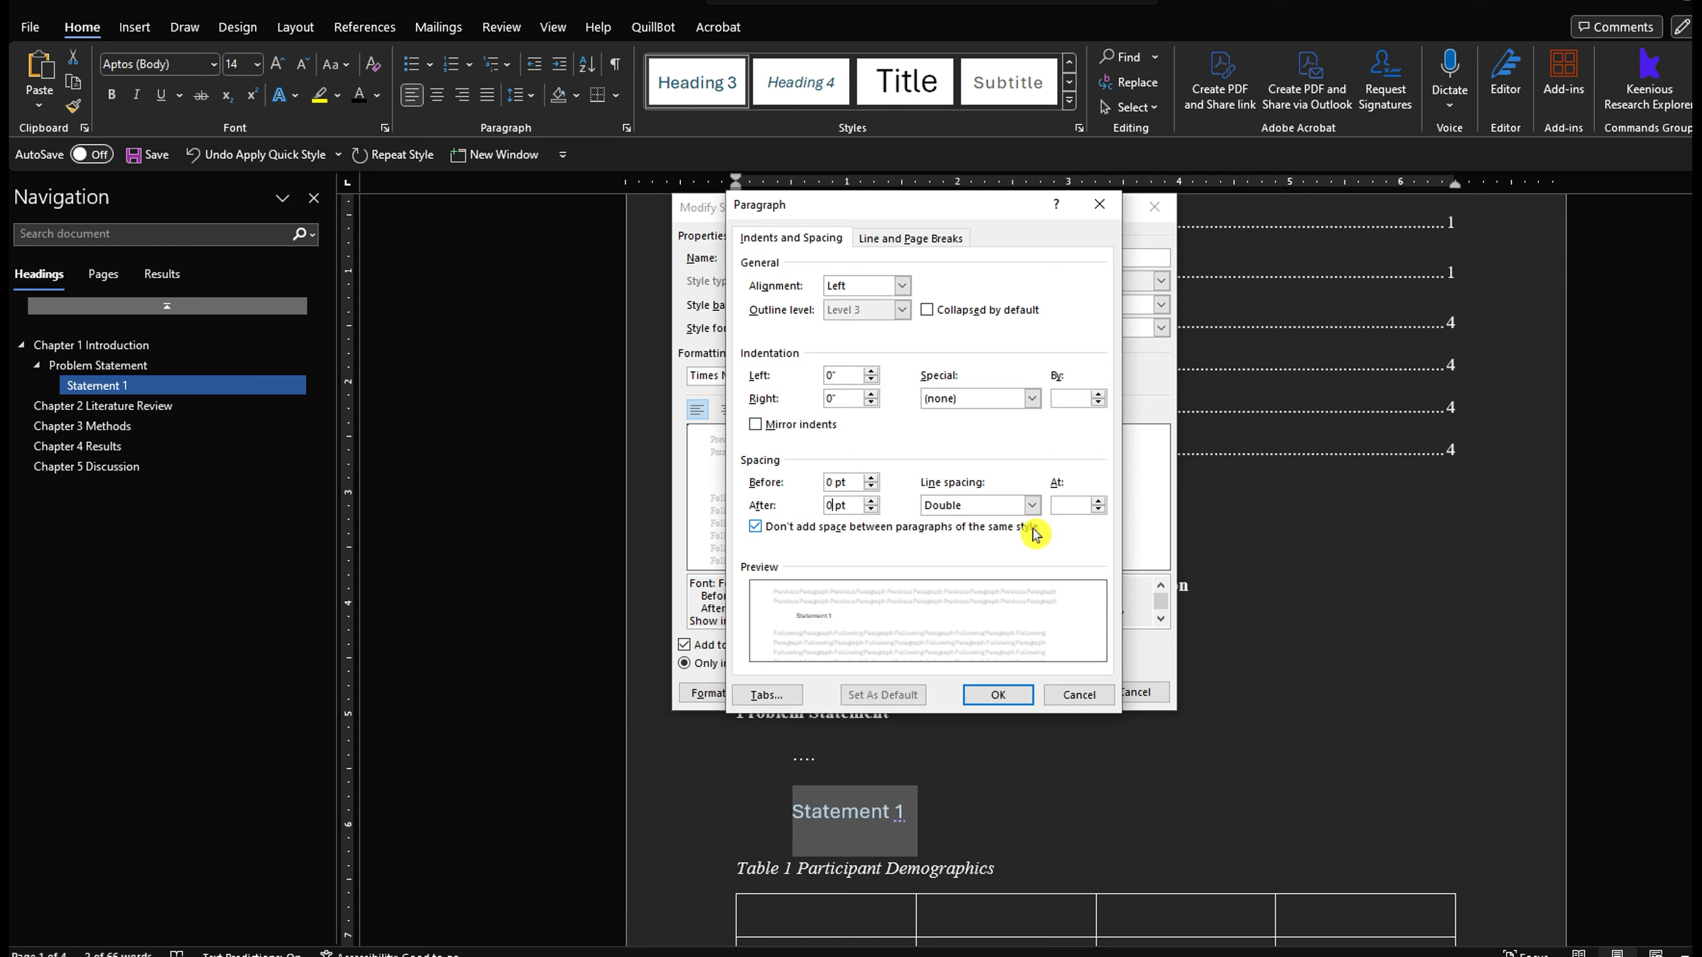
left_click(998, 695)
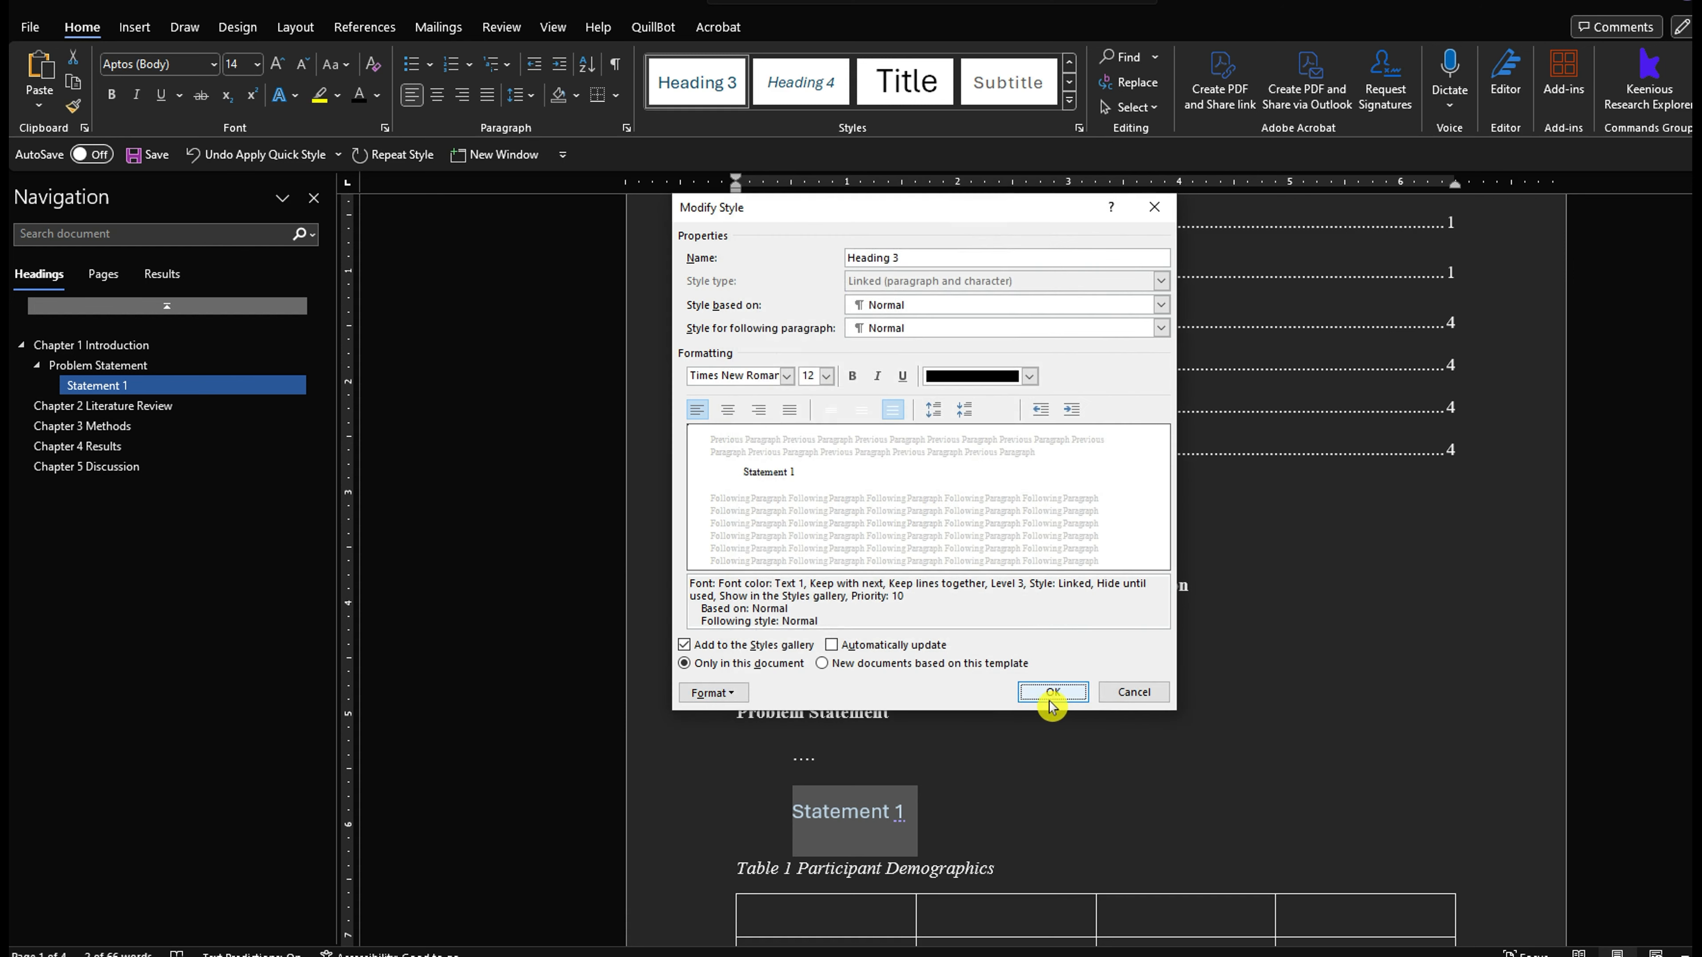
left_click(1065, 693)
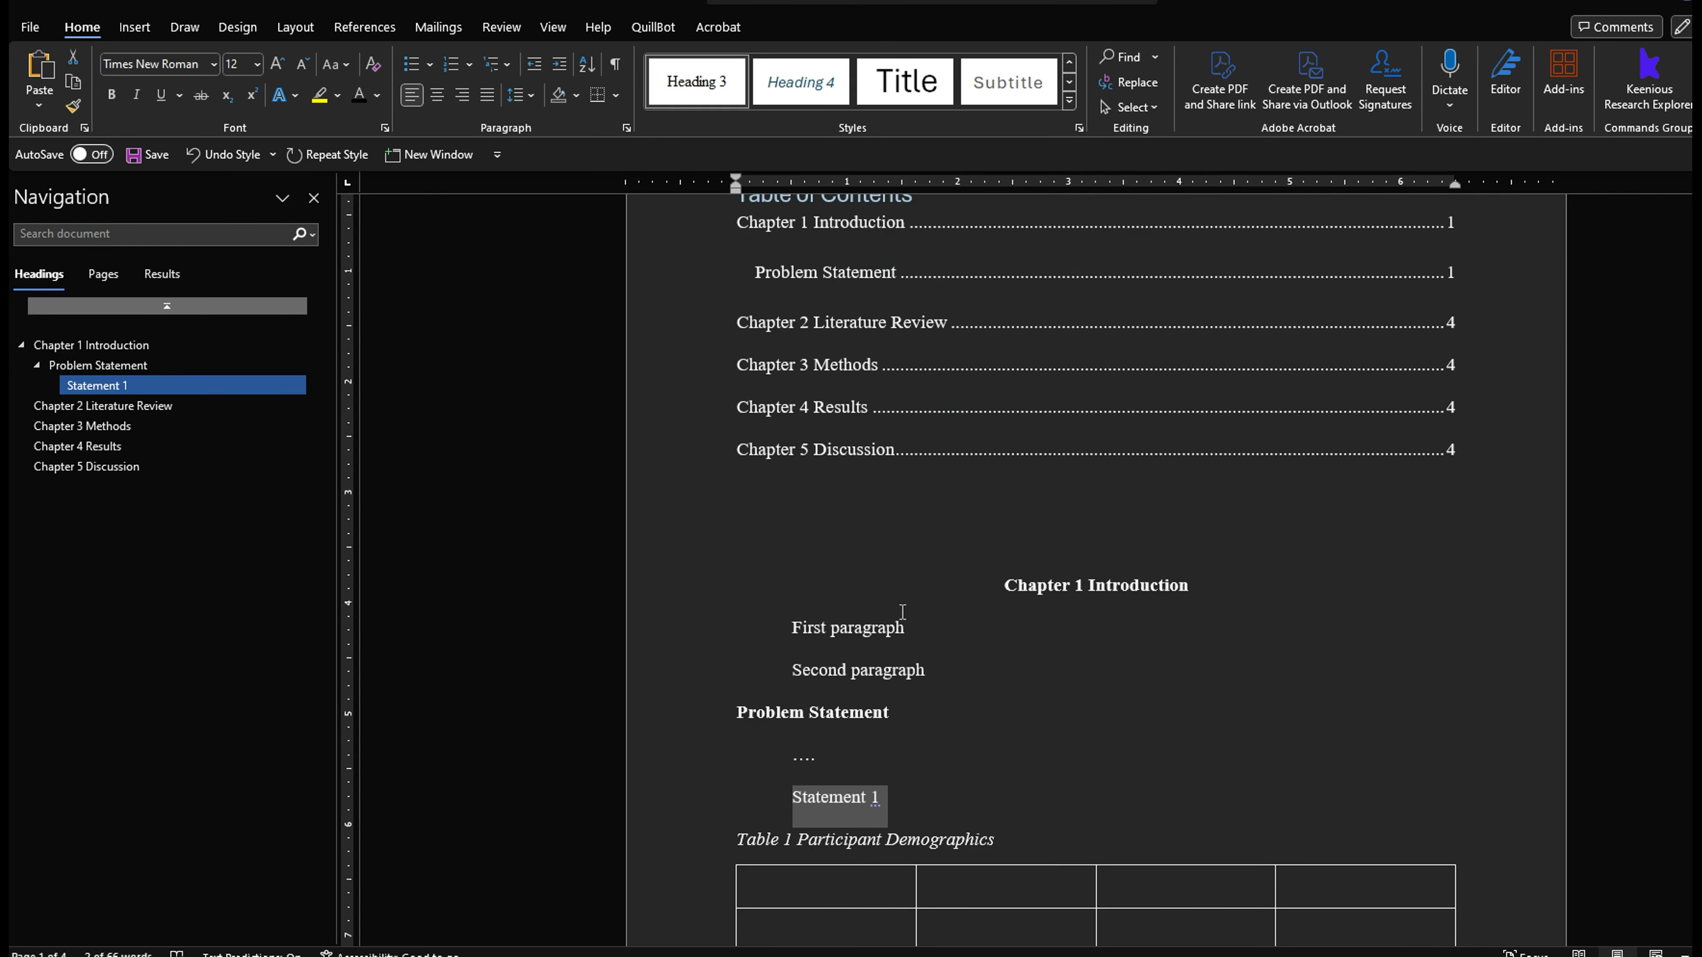
Step: Modify the Heading 3 style again to make its text bold and italic
right_click(690, 93)
left_click(769, 132)
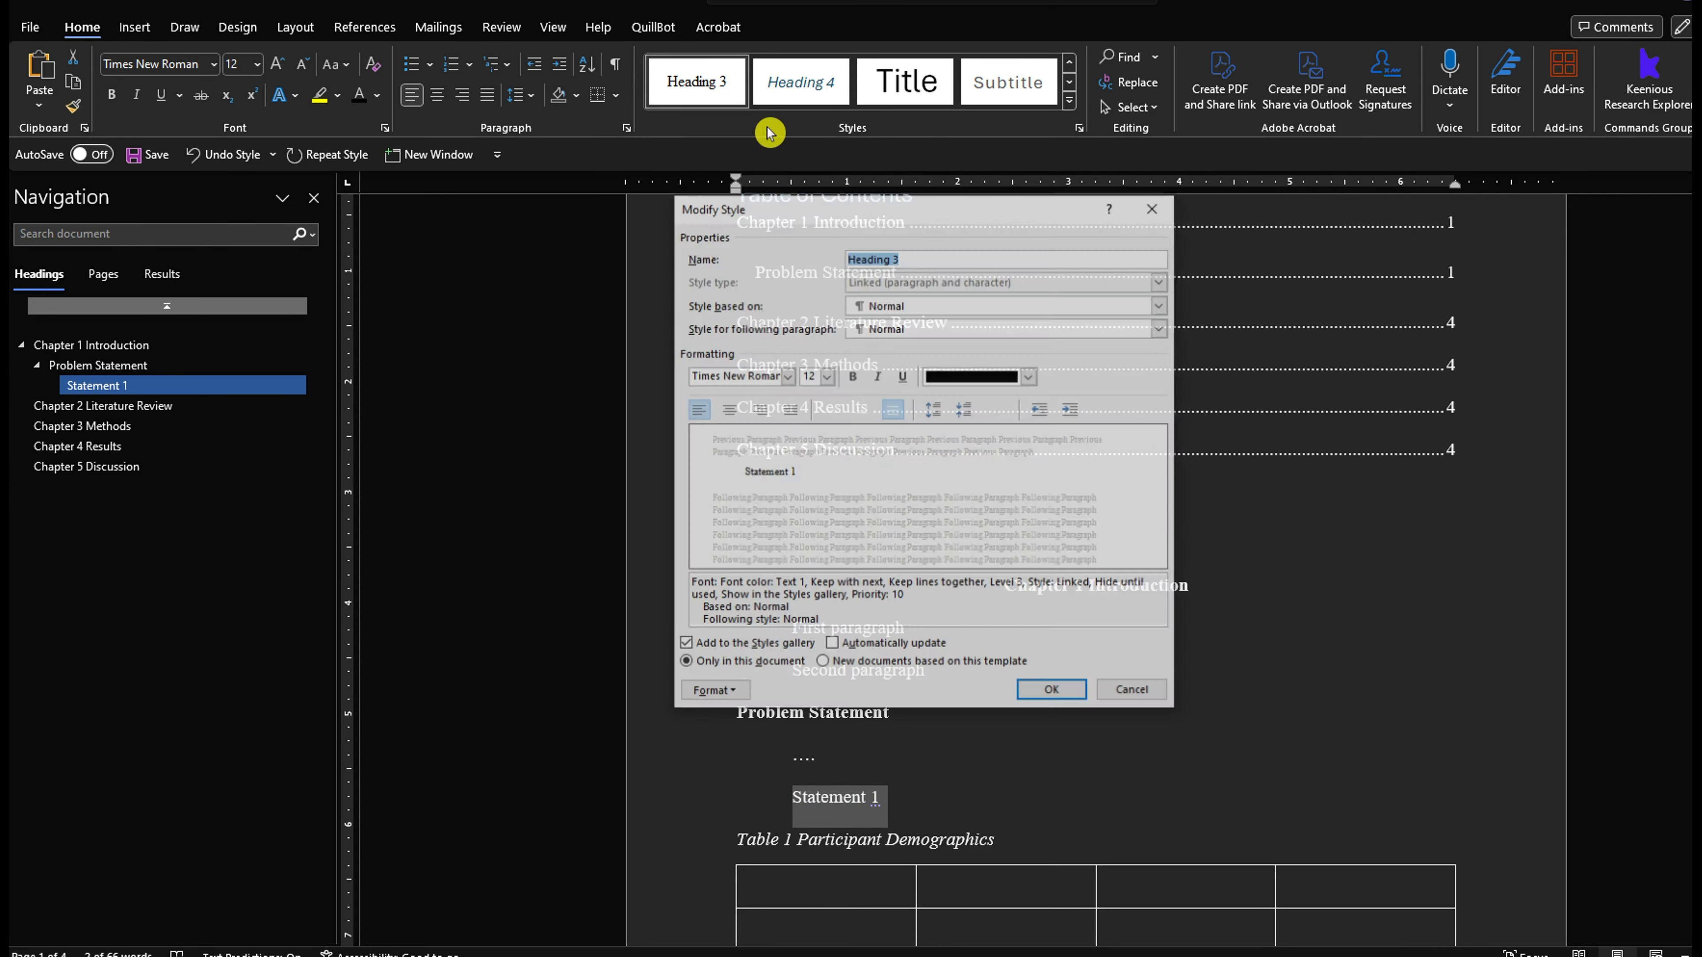
left_click(853, 376)
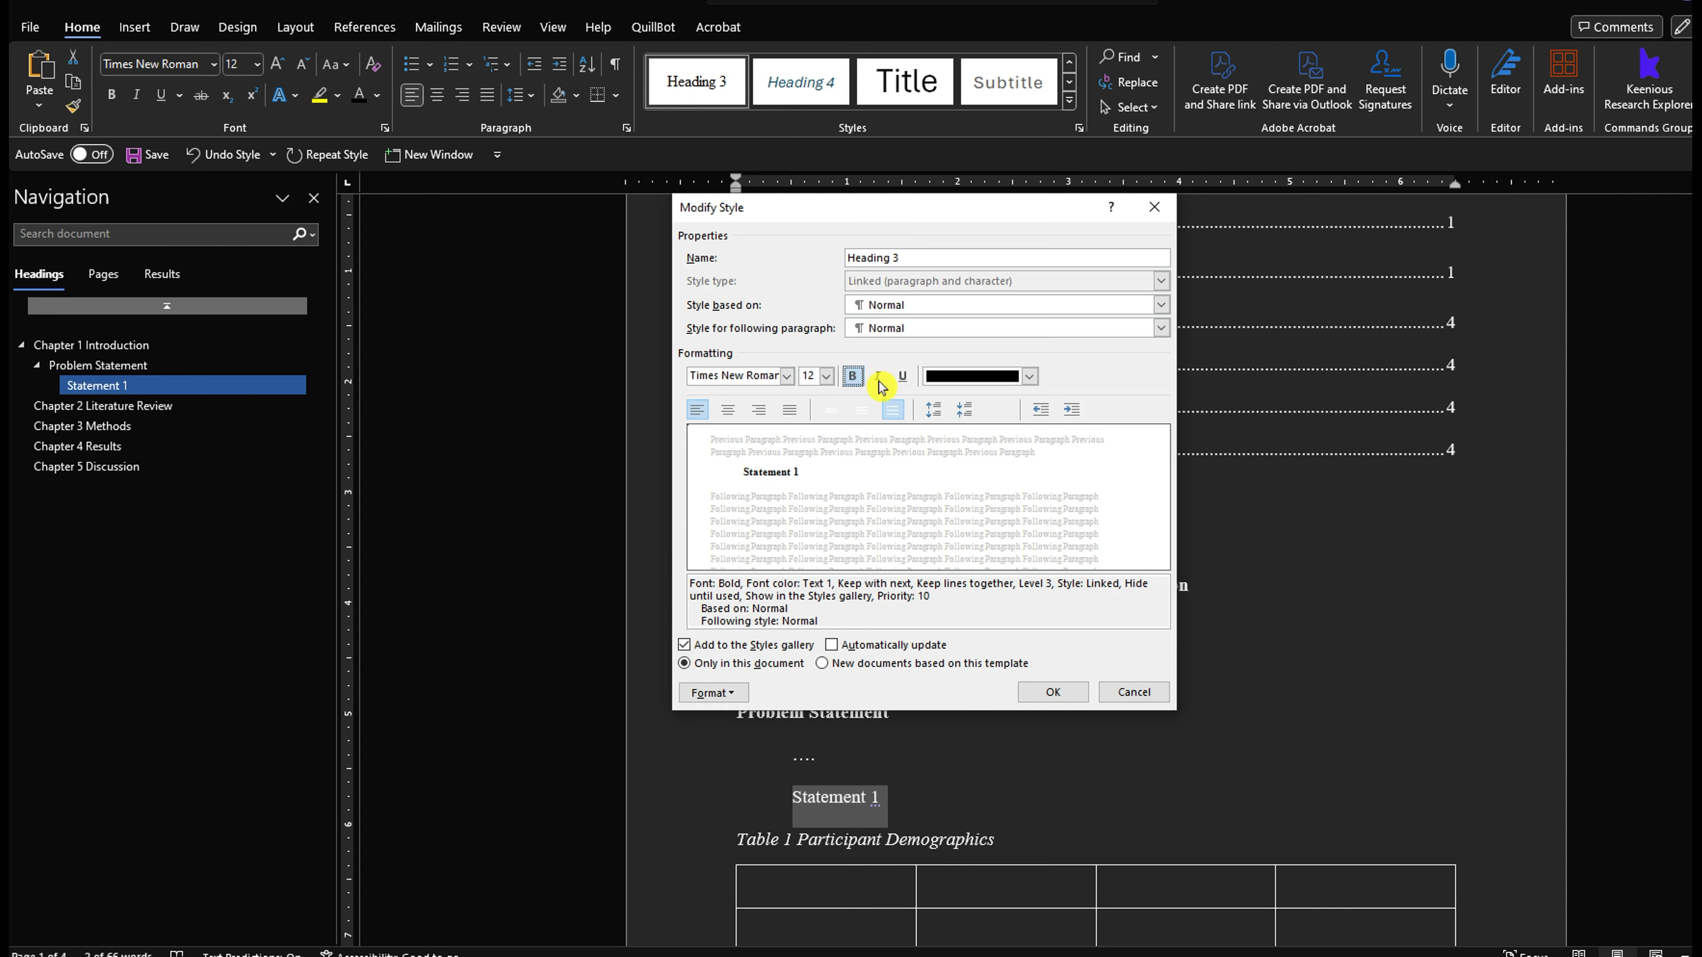
left_click(881, 385)
left_click(1052, 692)
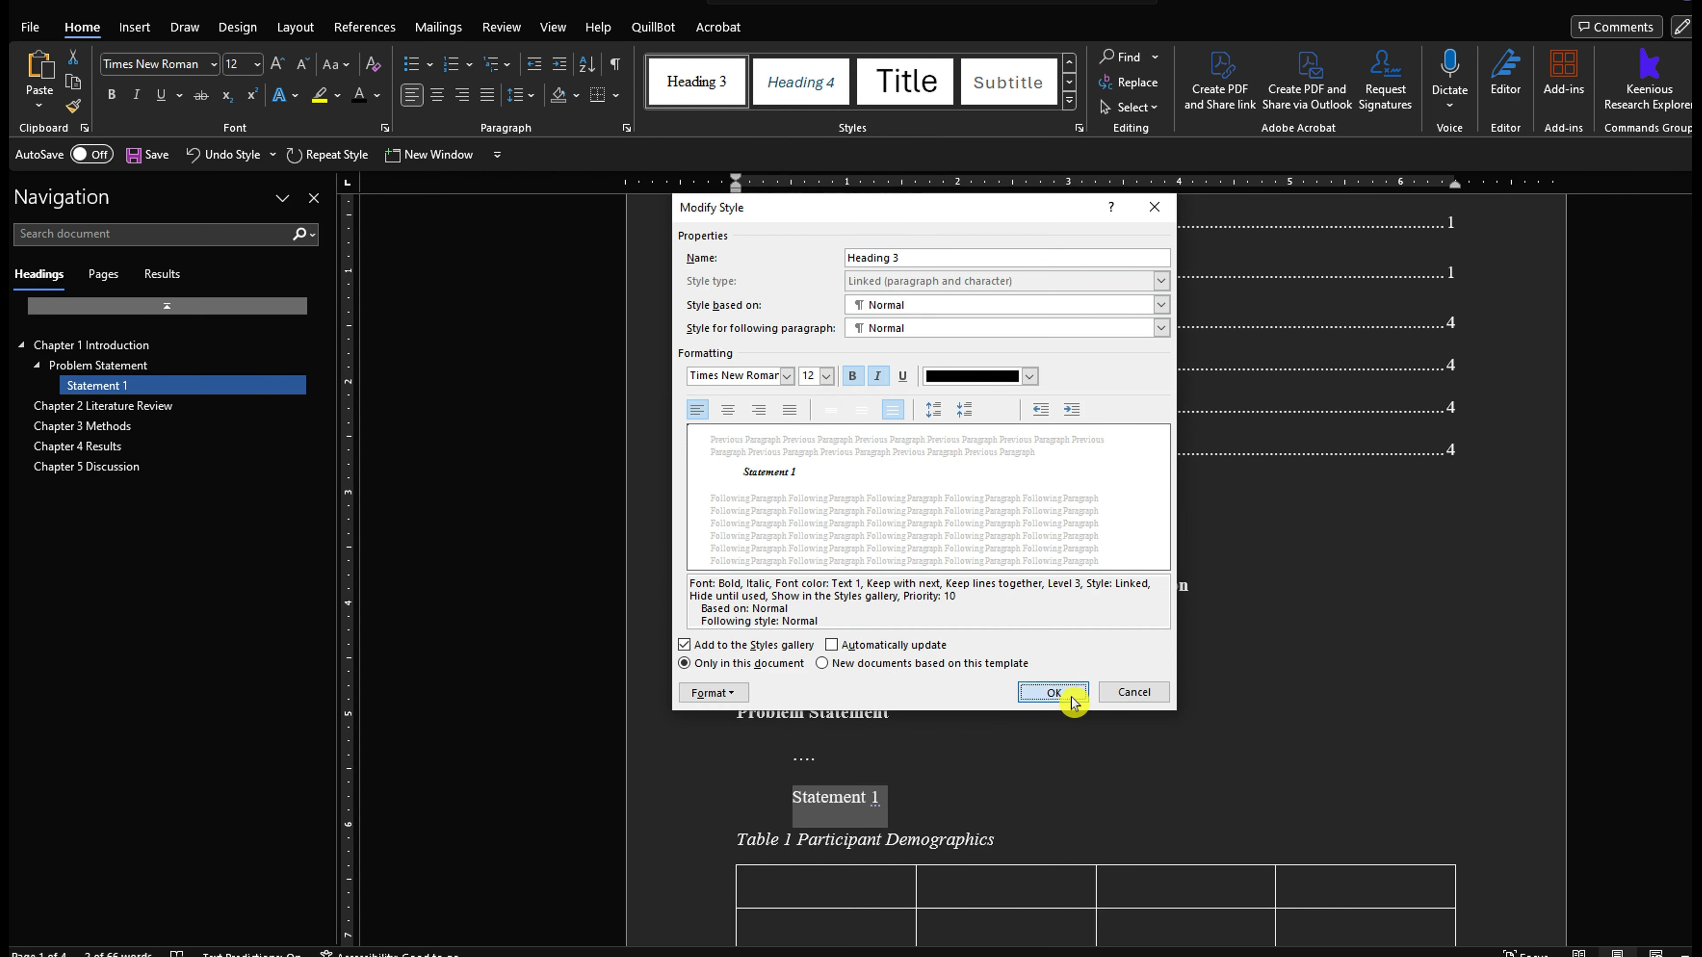
Step: Add the line "Statement 2" below "Statement 1" and apply the Heading 3 style to it
key("End")
key("Return")
type("Statement 2")
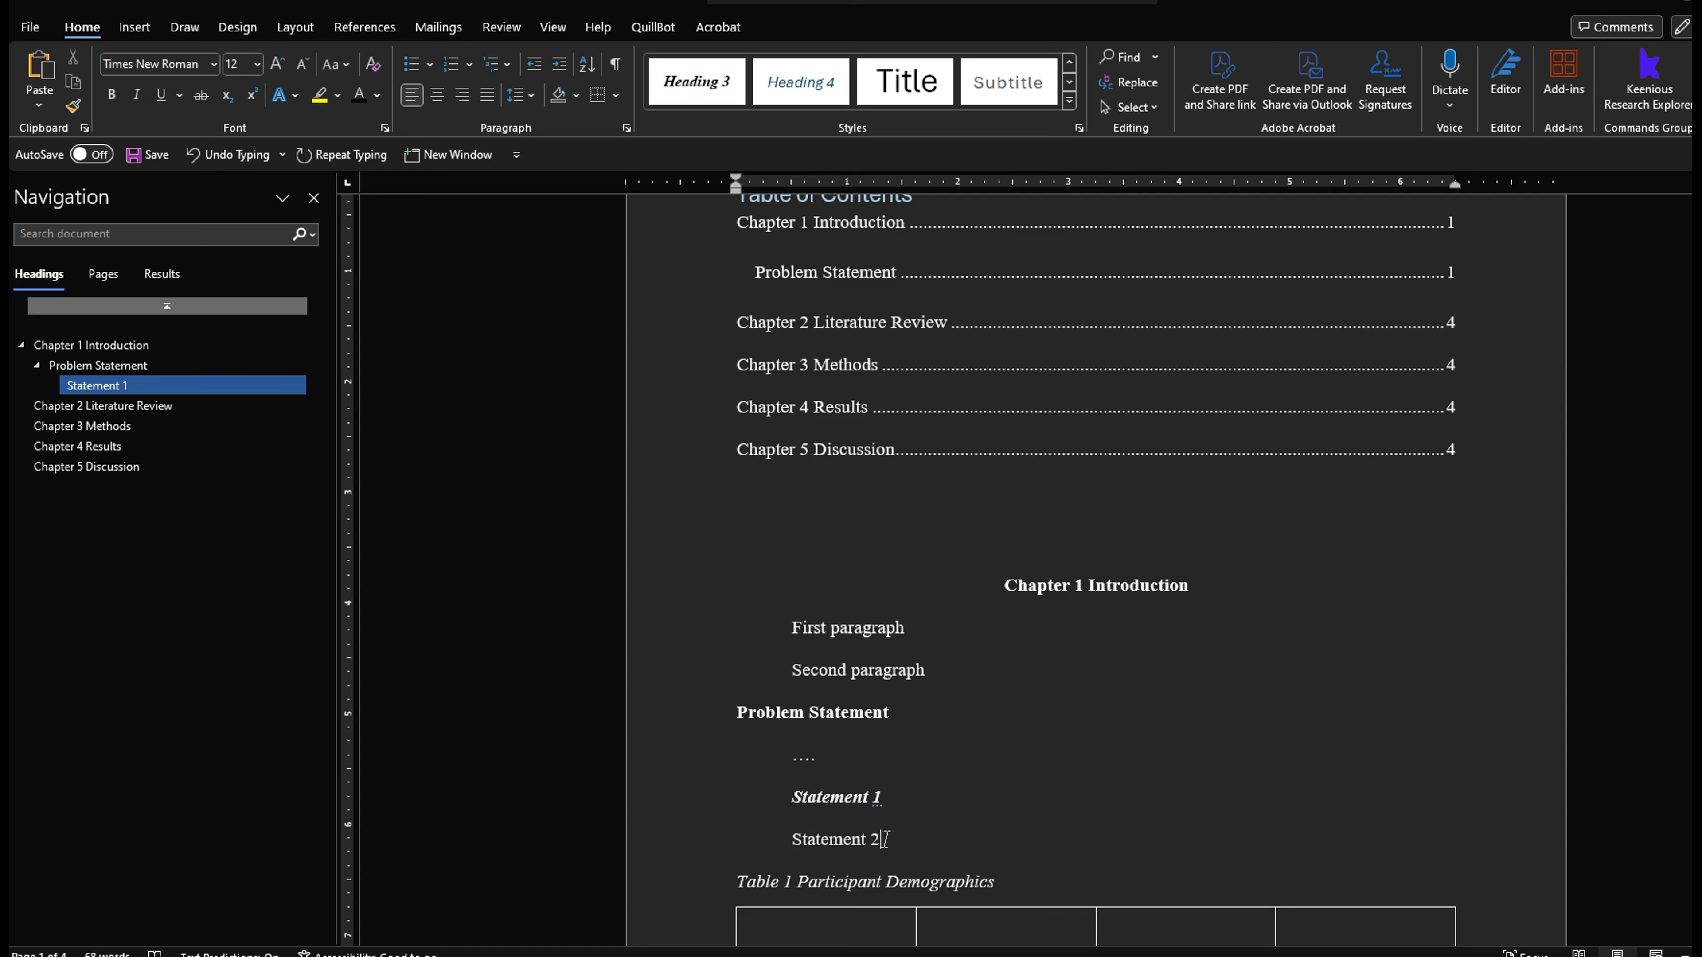
left_click_drag(884, 839, 793, 844)
key("ctrl+alt+3")
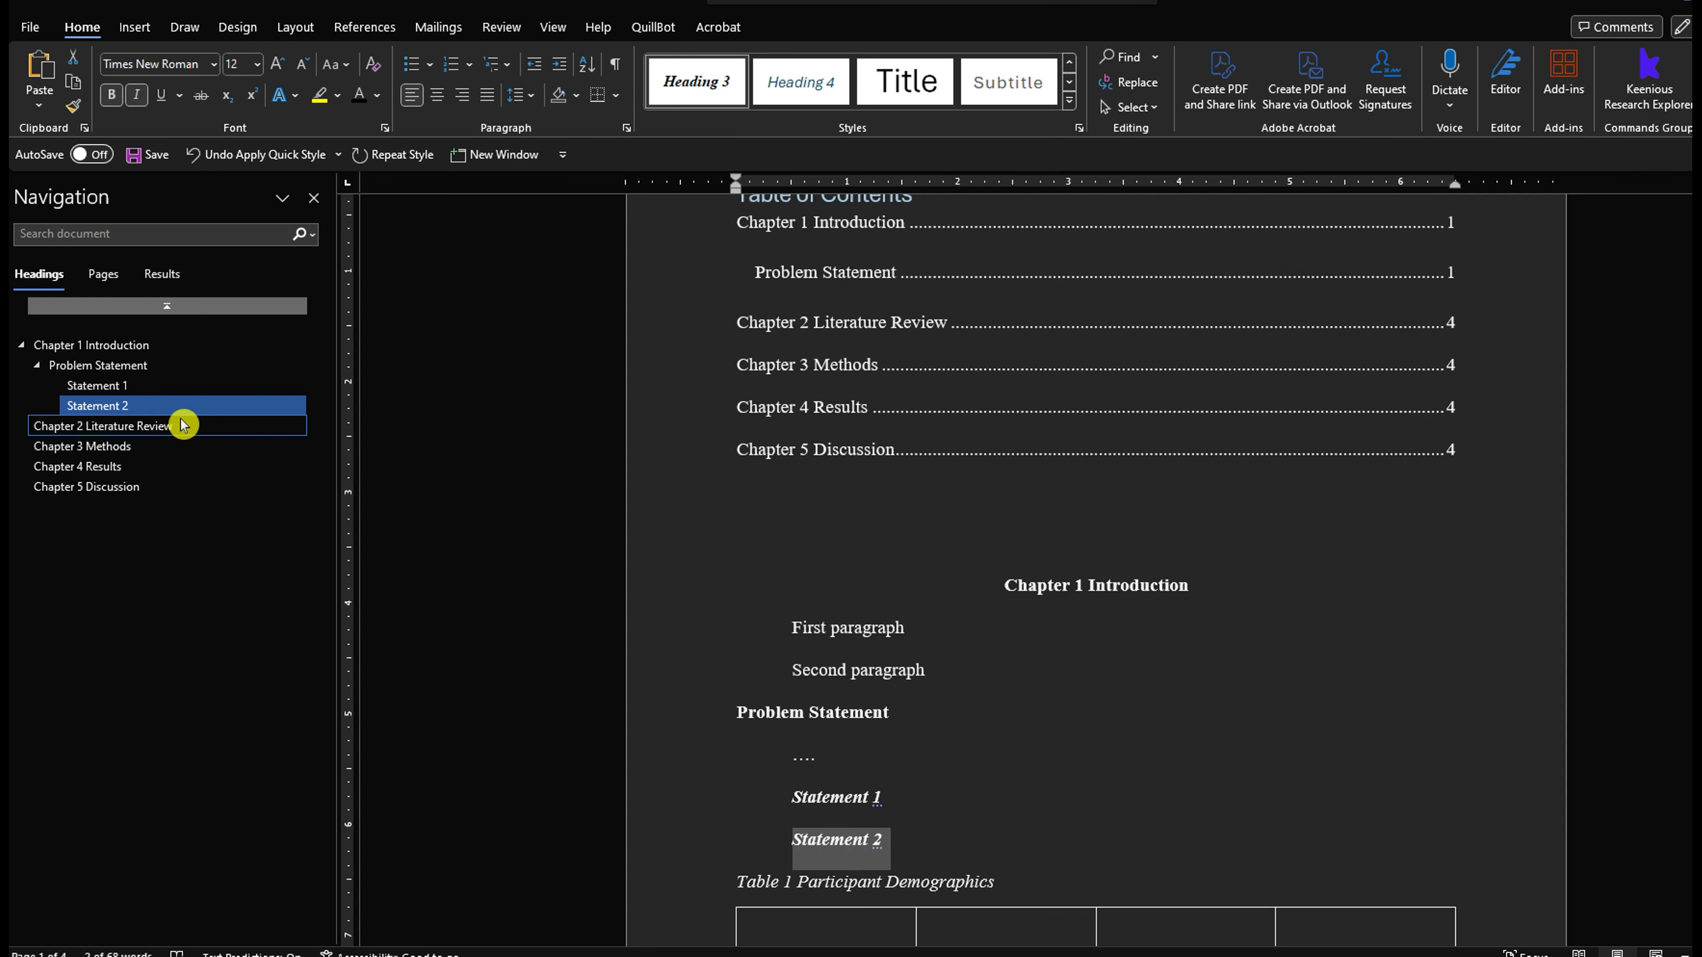
Step: Update the entire table of contents, including its entries and page numbers
scroll(893, 427, "up", 3)
left_click(869, 358)
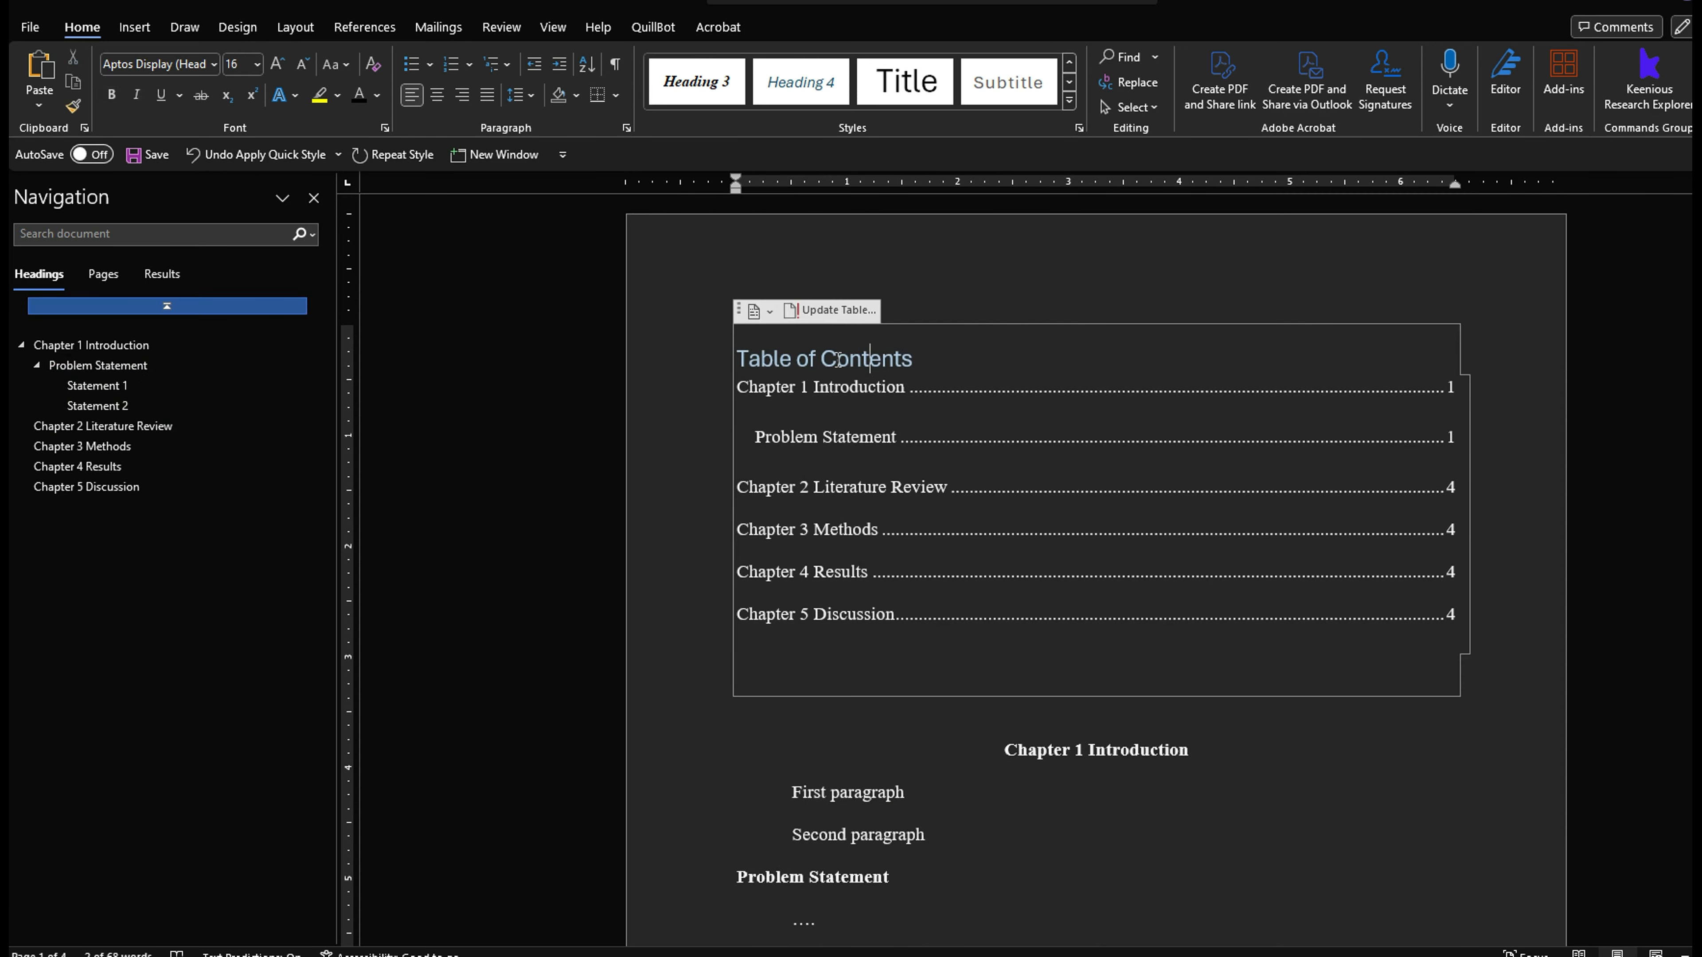
left_click(864, 324)
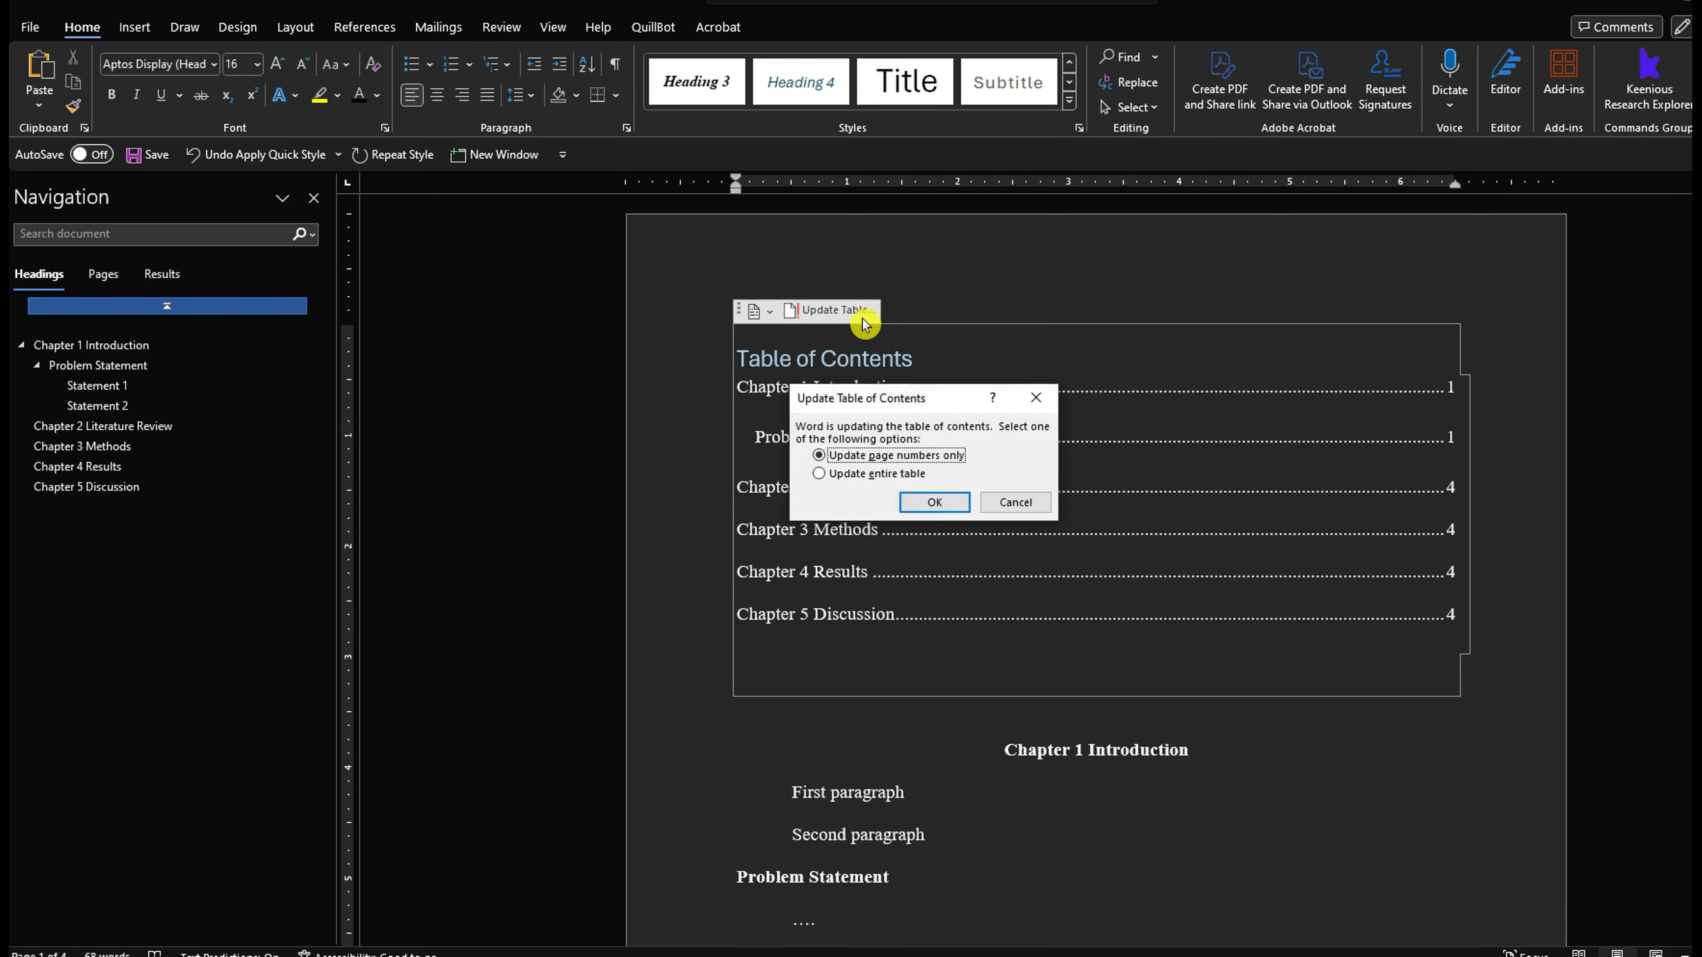
key("Down")
left_click(935, 503)
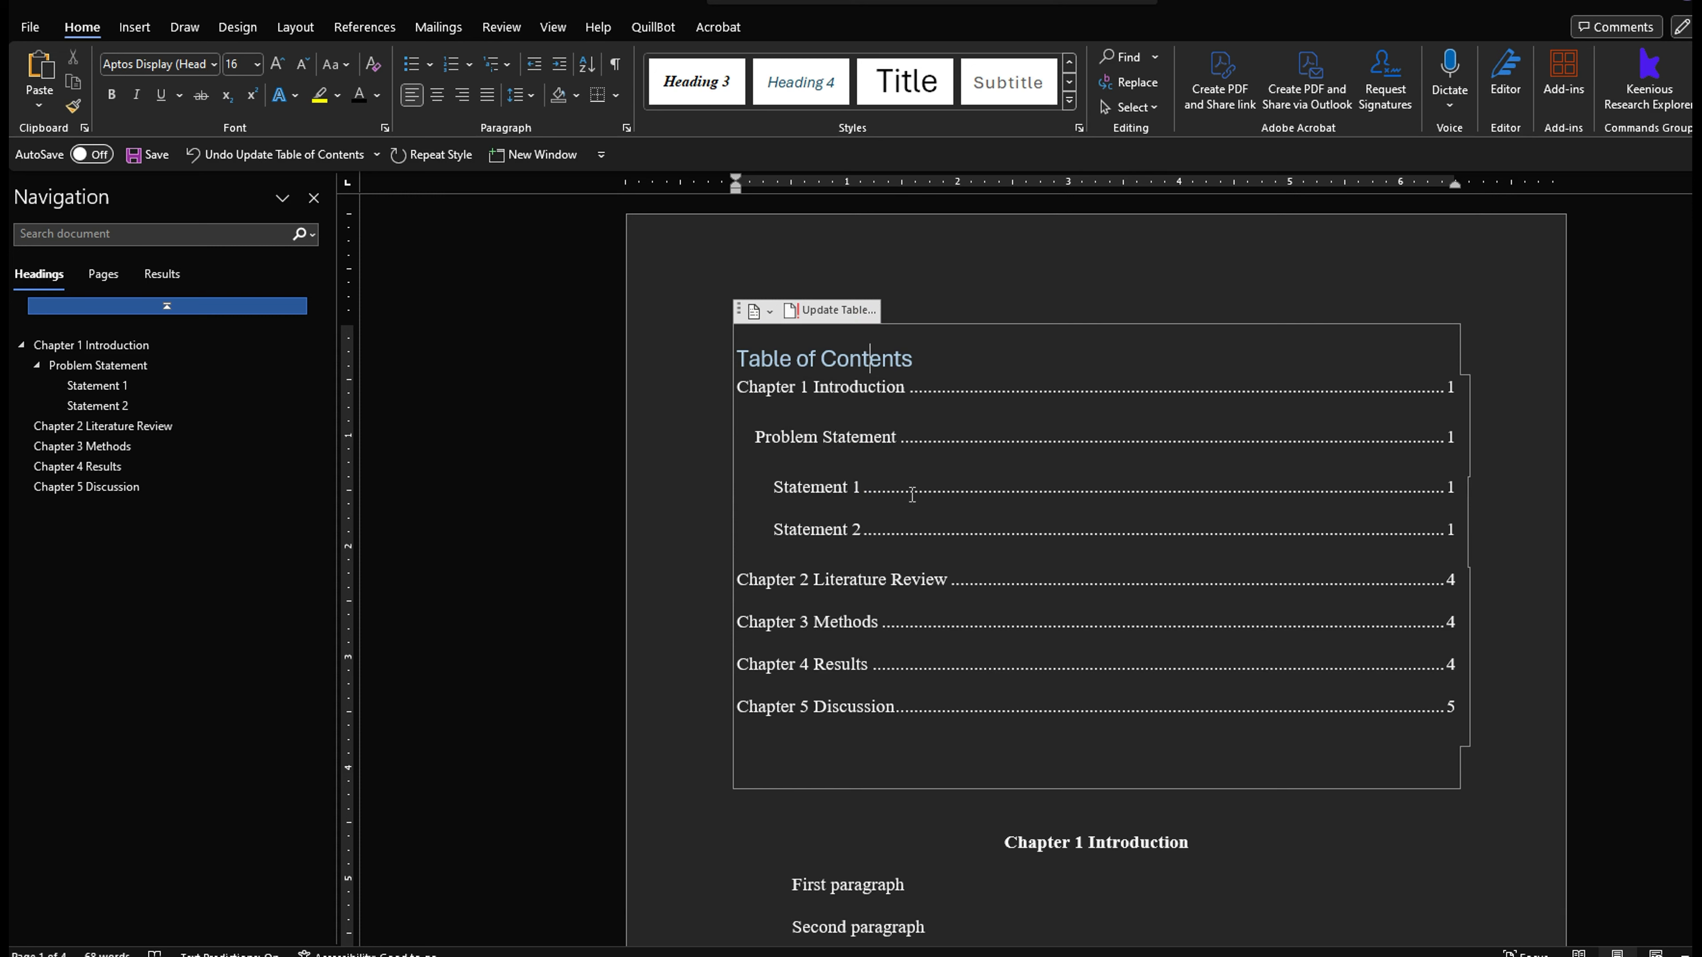
Step: Insert two page breaks between the table of contents and the Chapter 1 Introduction heading to create a separate blank page
scroll(912, 496, "down", 5)
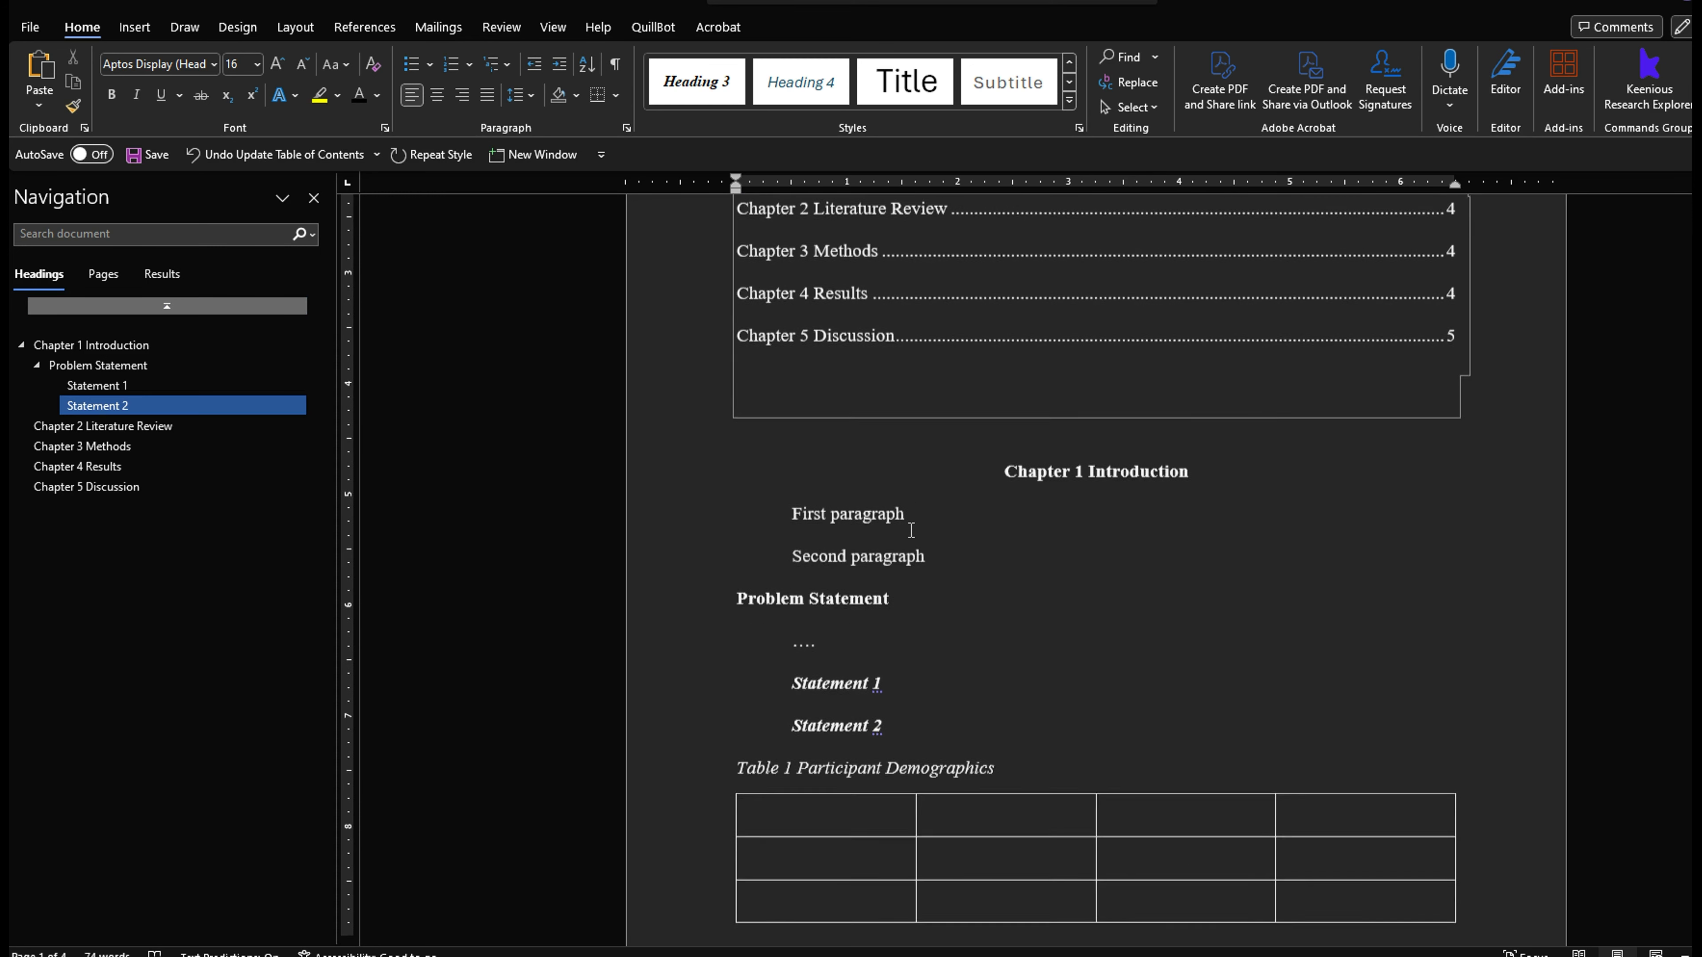
scroll(769, 529, "up", 2)
key("alt+s")
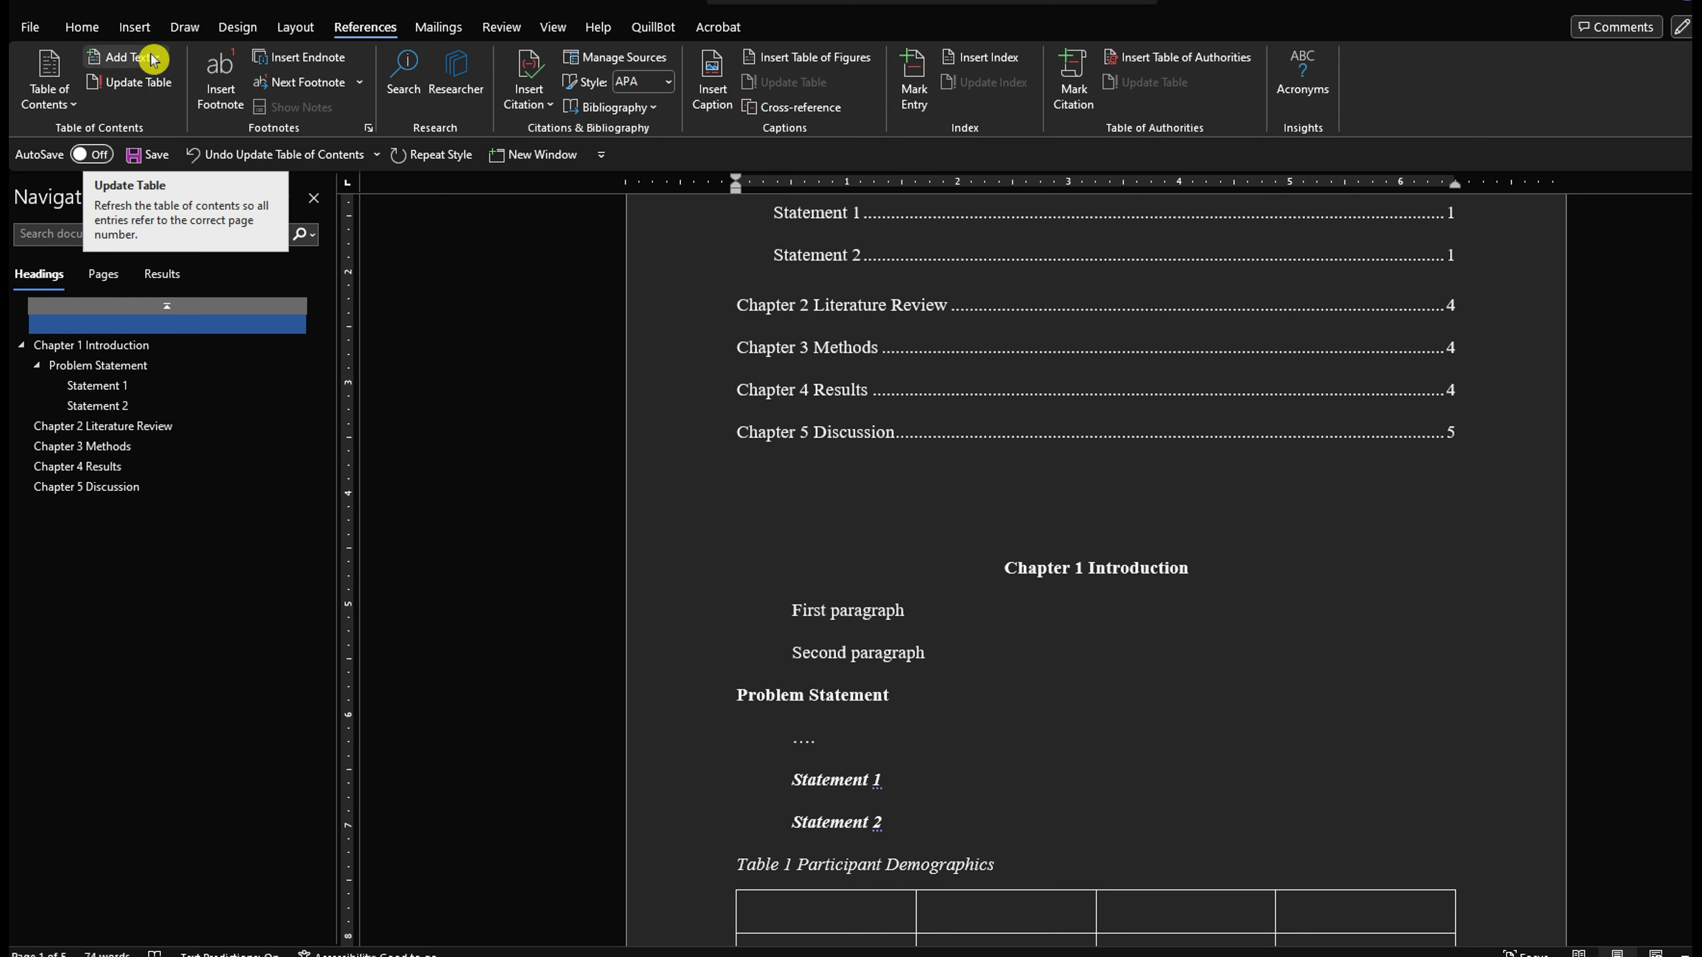
left_click(138, 27)
left_click(123, 107)
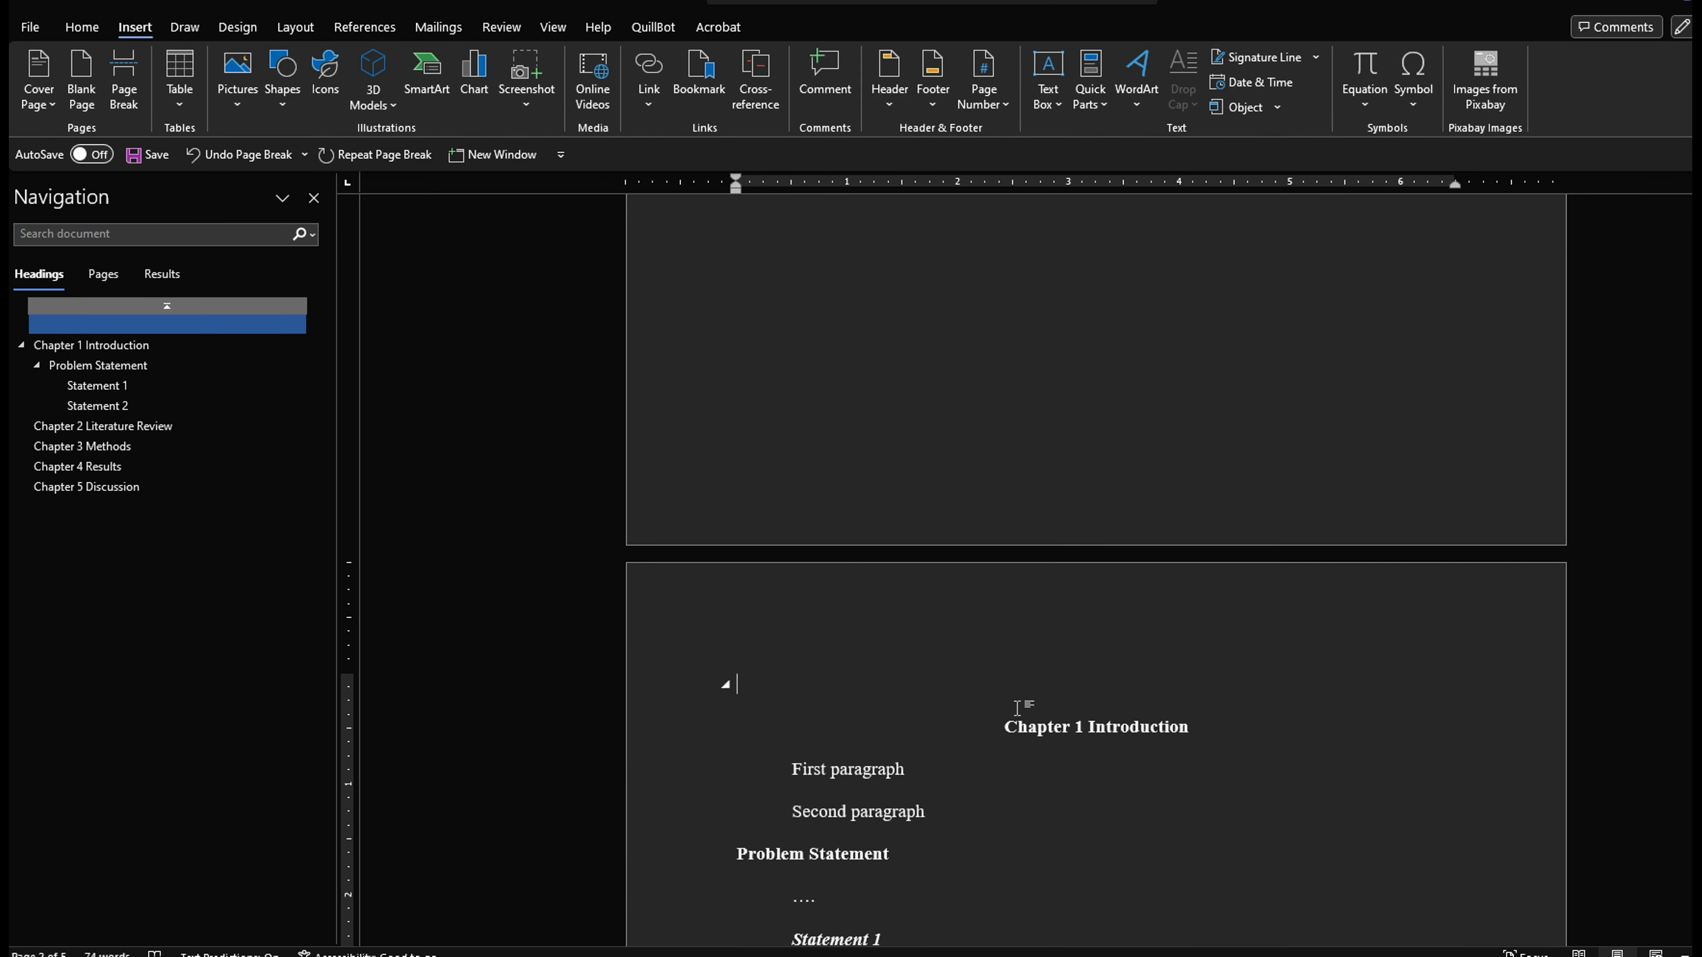
left_click(1009, 730)
left_click(125, 100)
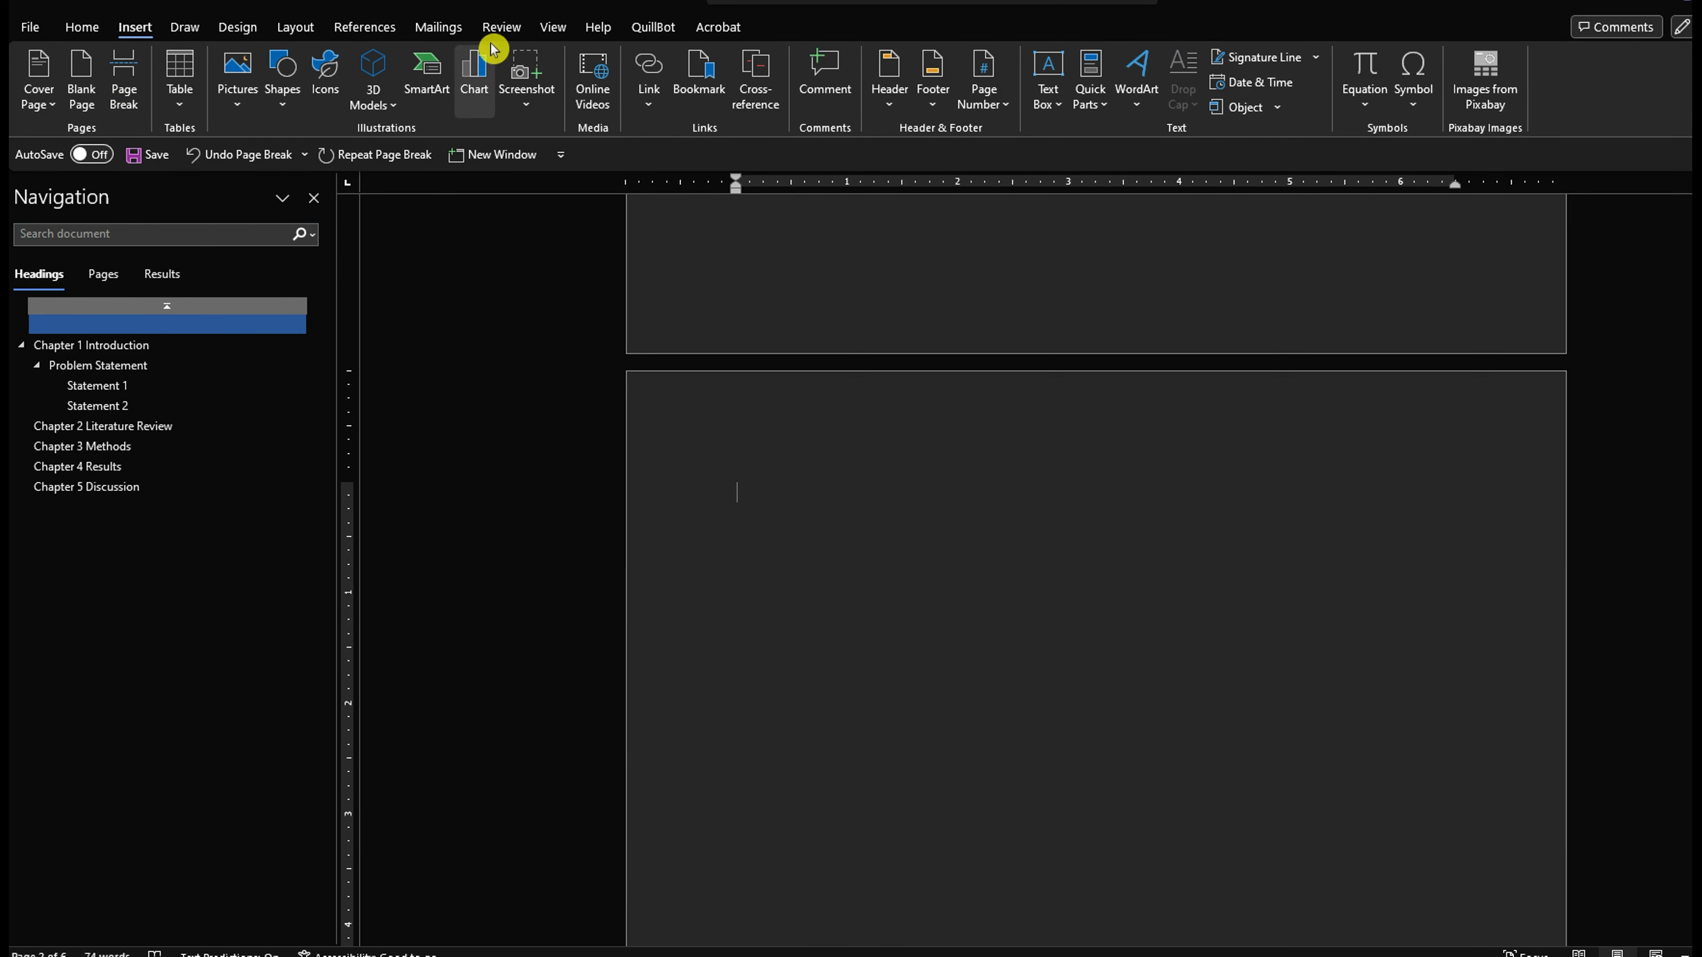
Step: Insert a table of figures on the blank page, using the Table caption label and the From template format
left_click(363, 27)
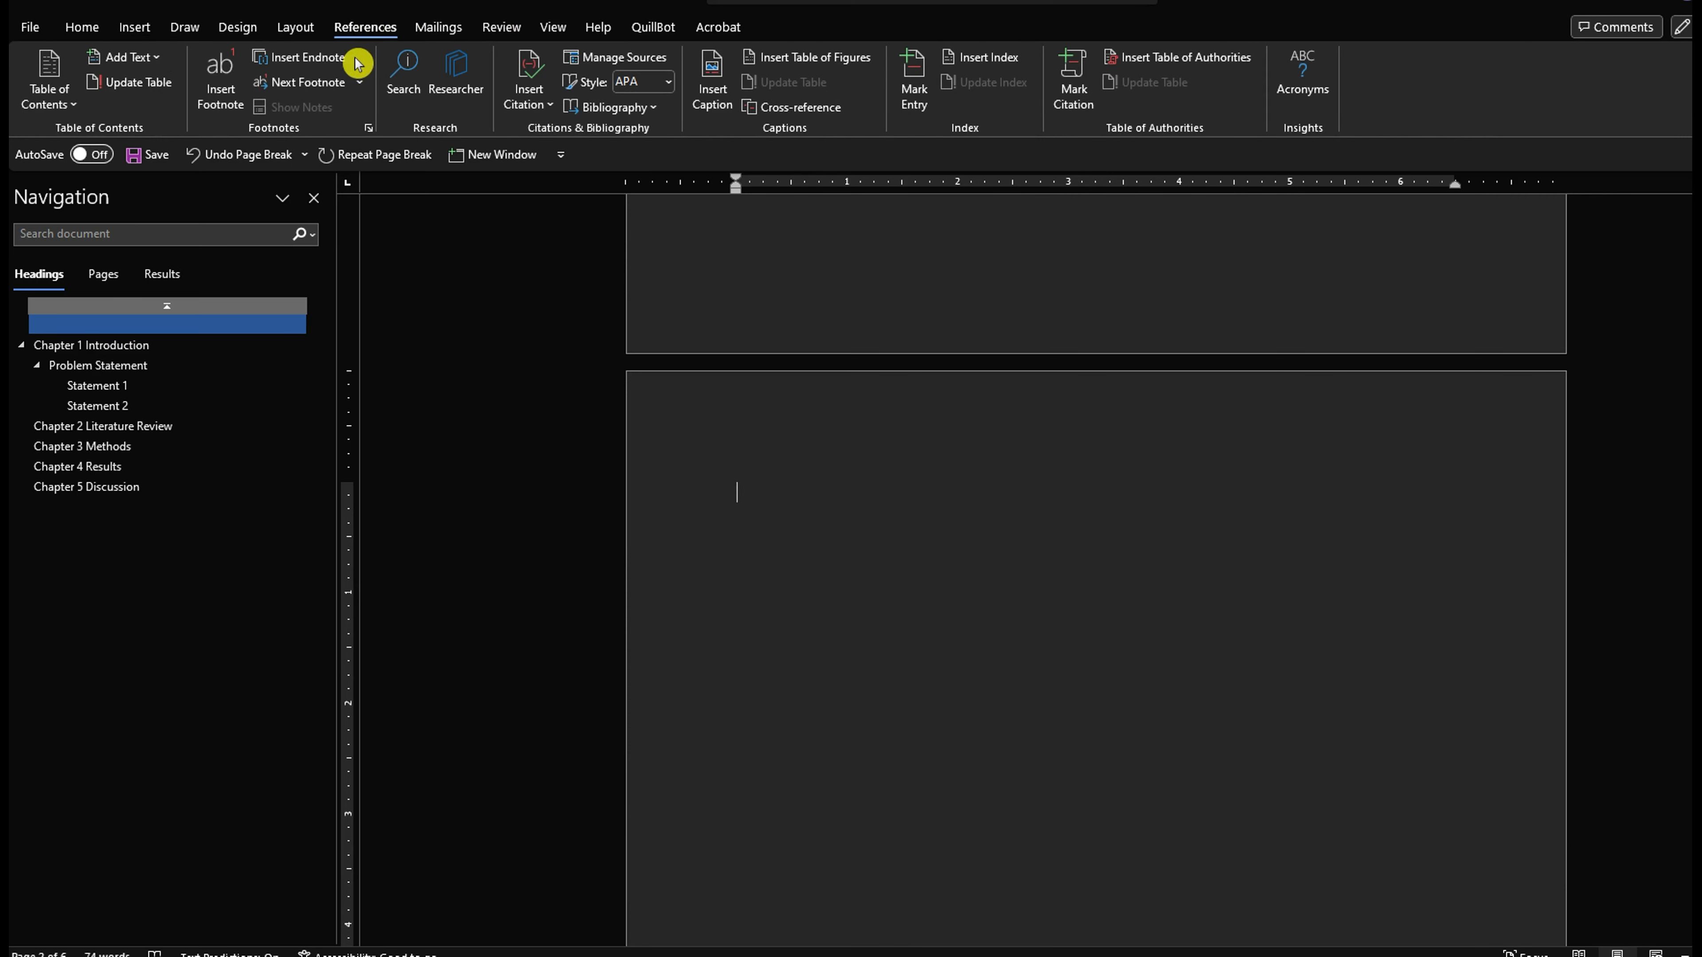
left_click(833, 62)
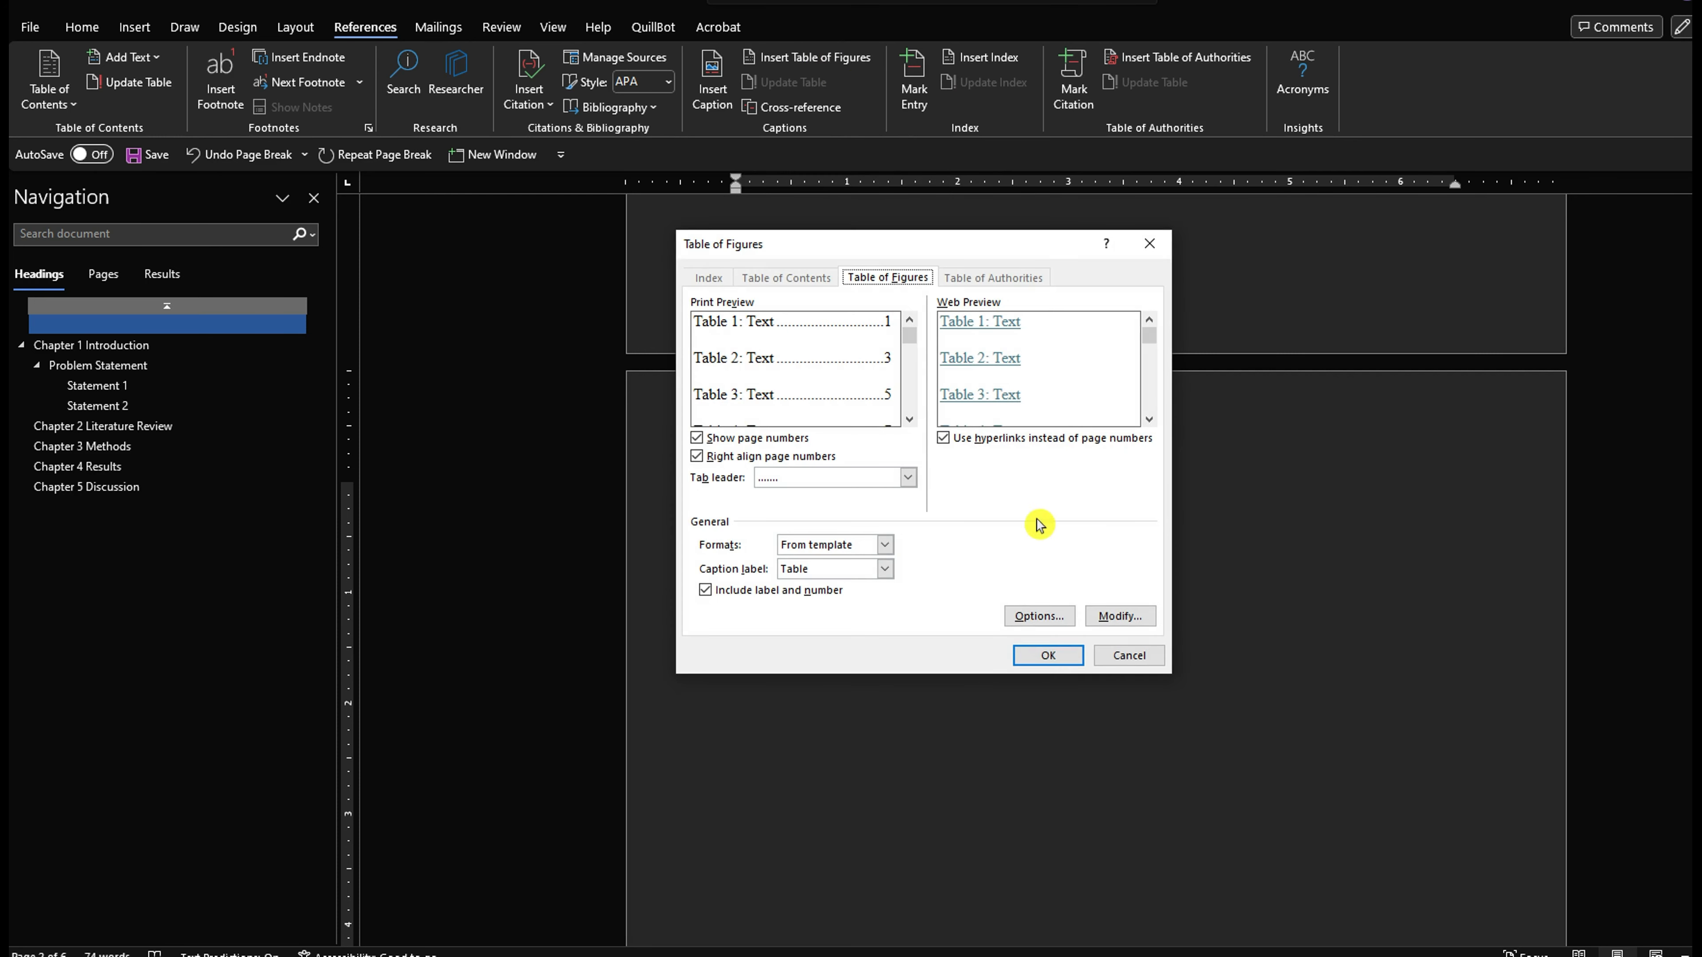
left_click(1051, 658)
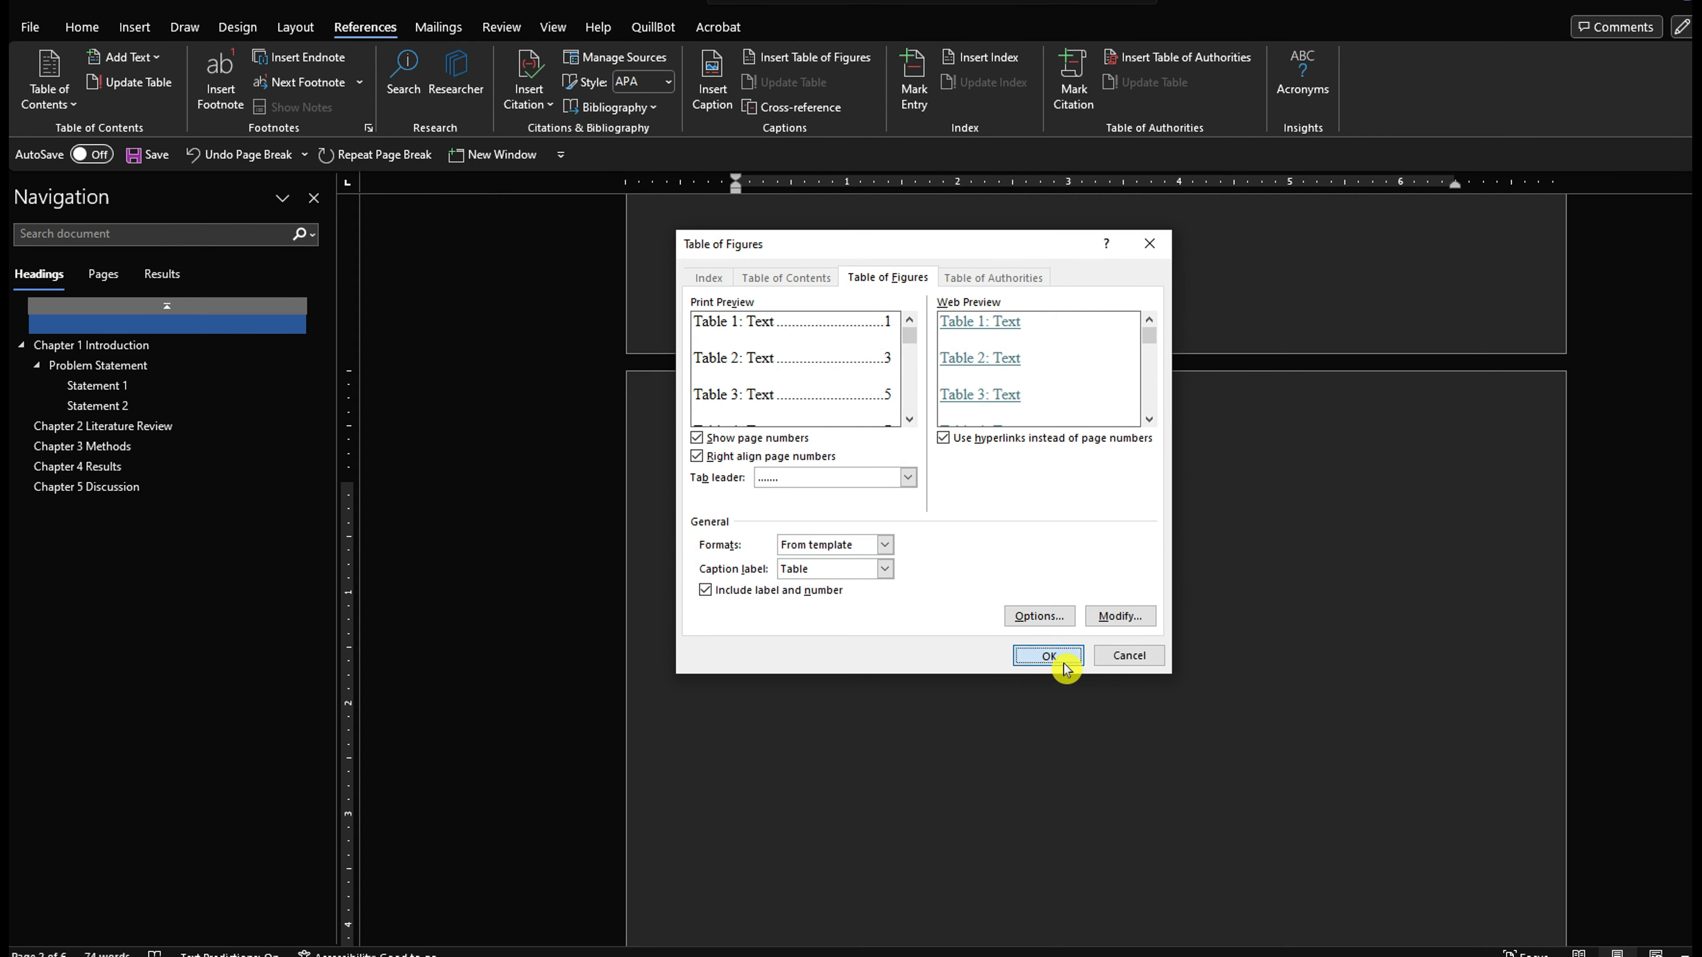
scroll(1066, 662, "up", 3)
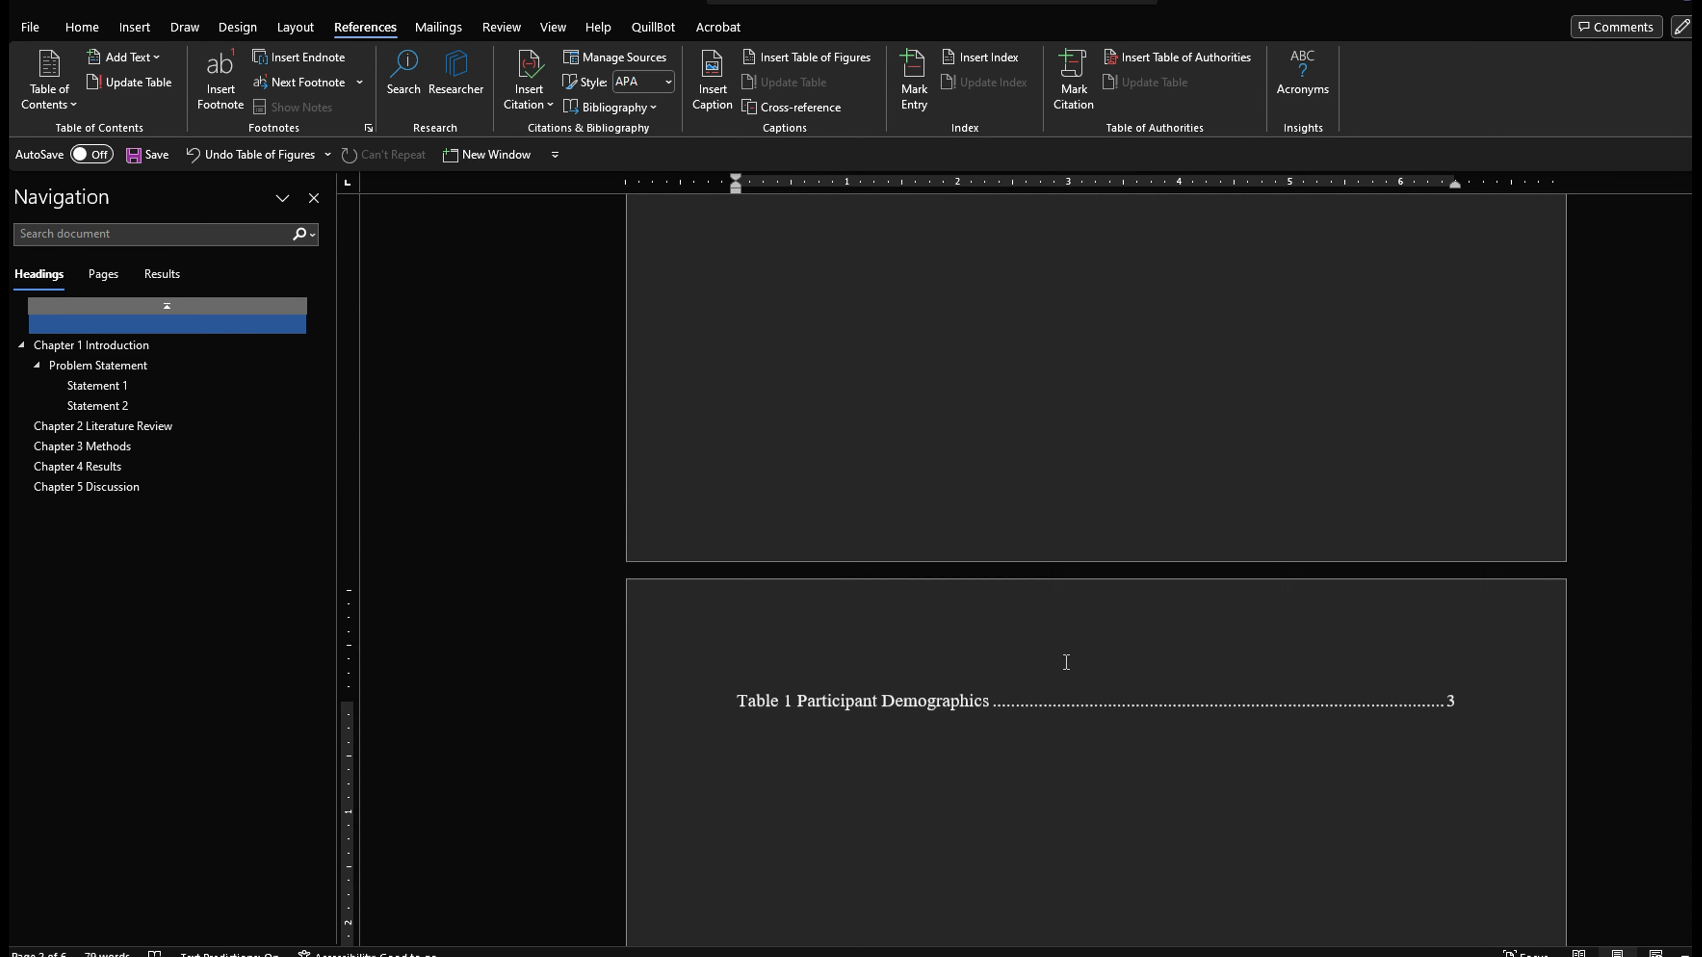
left_click(1462, 711)
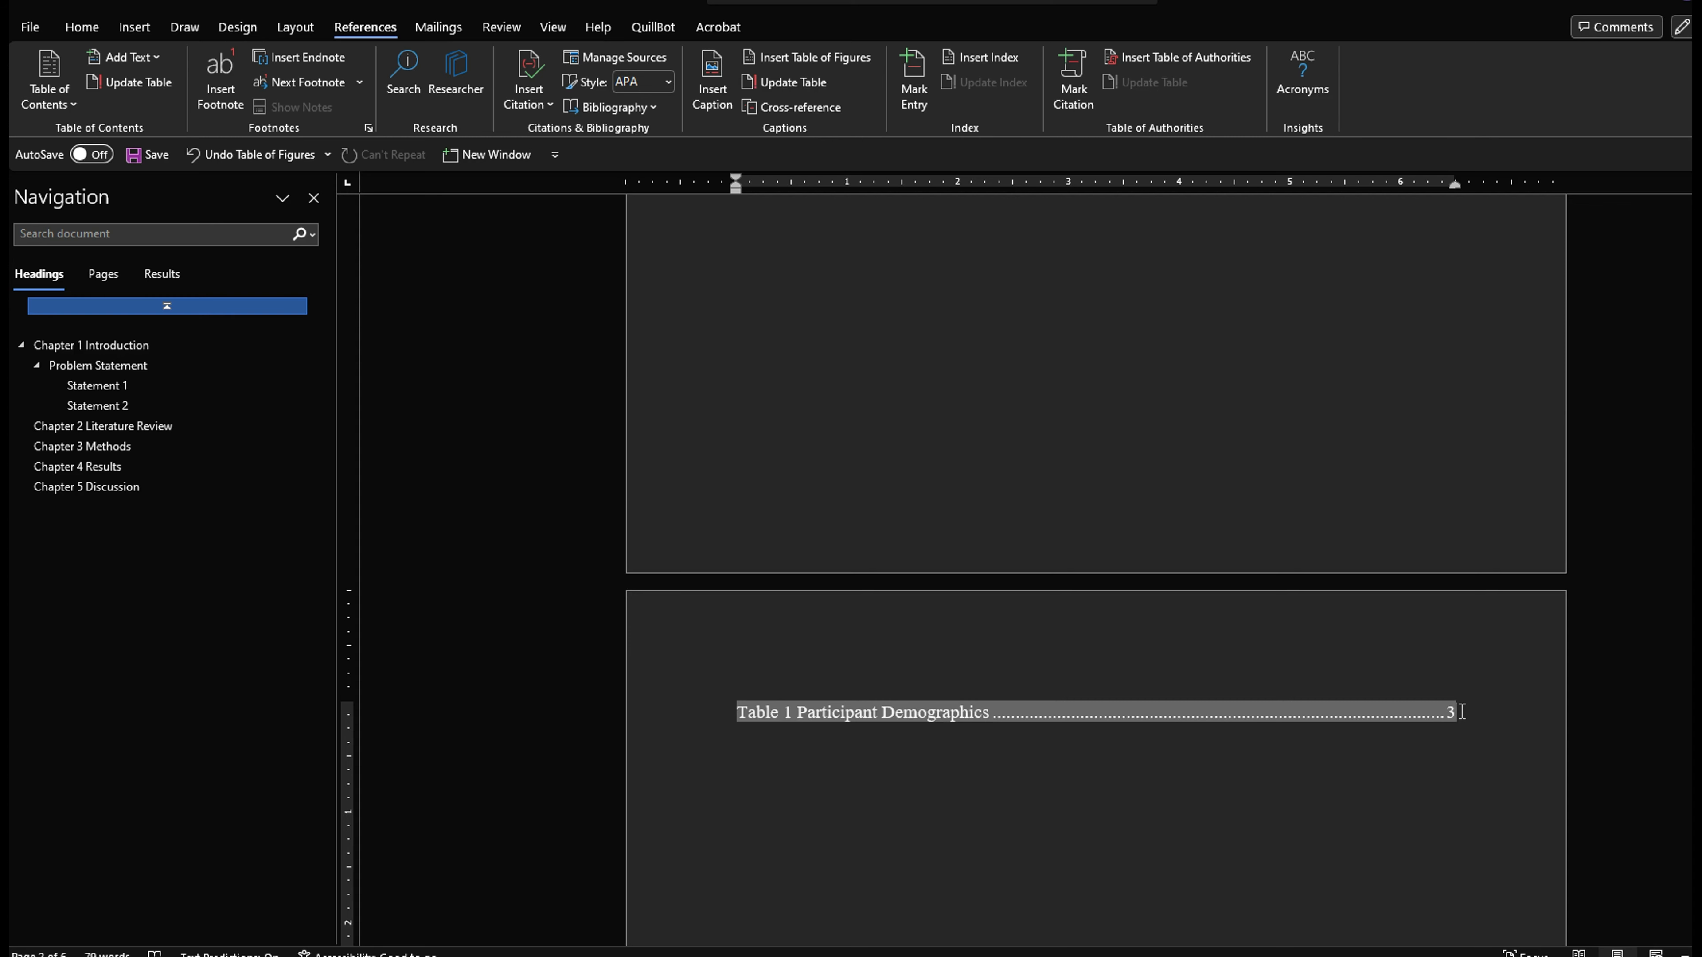
scroll(1458, 710, "down", 3)
scroll(1457, 710, "up", 4)
left_click(1269, 686)
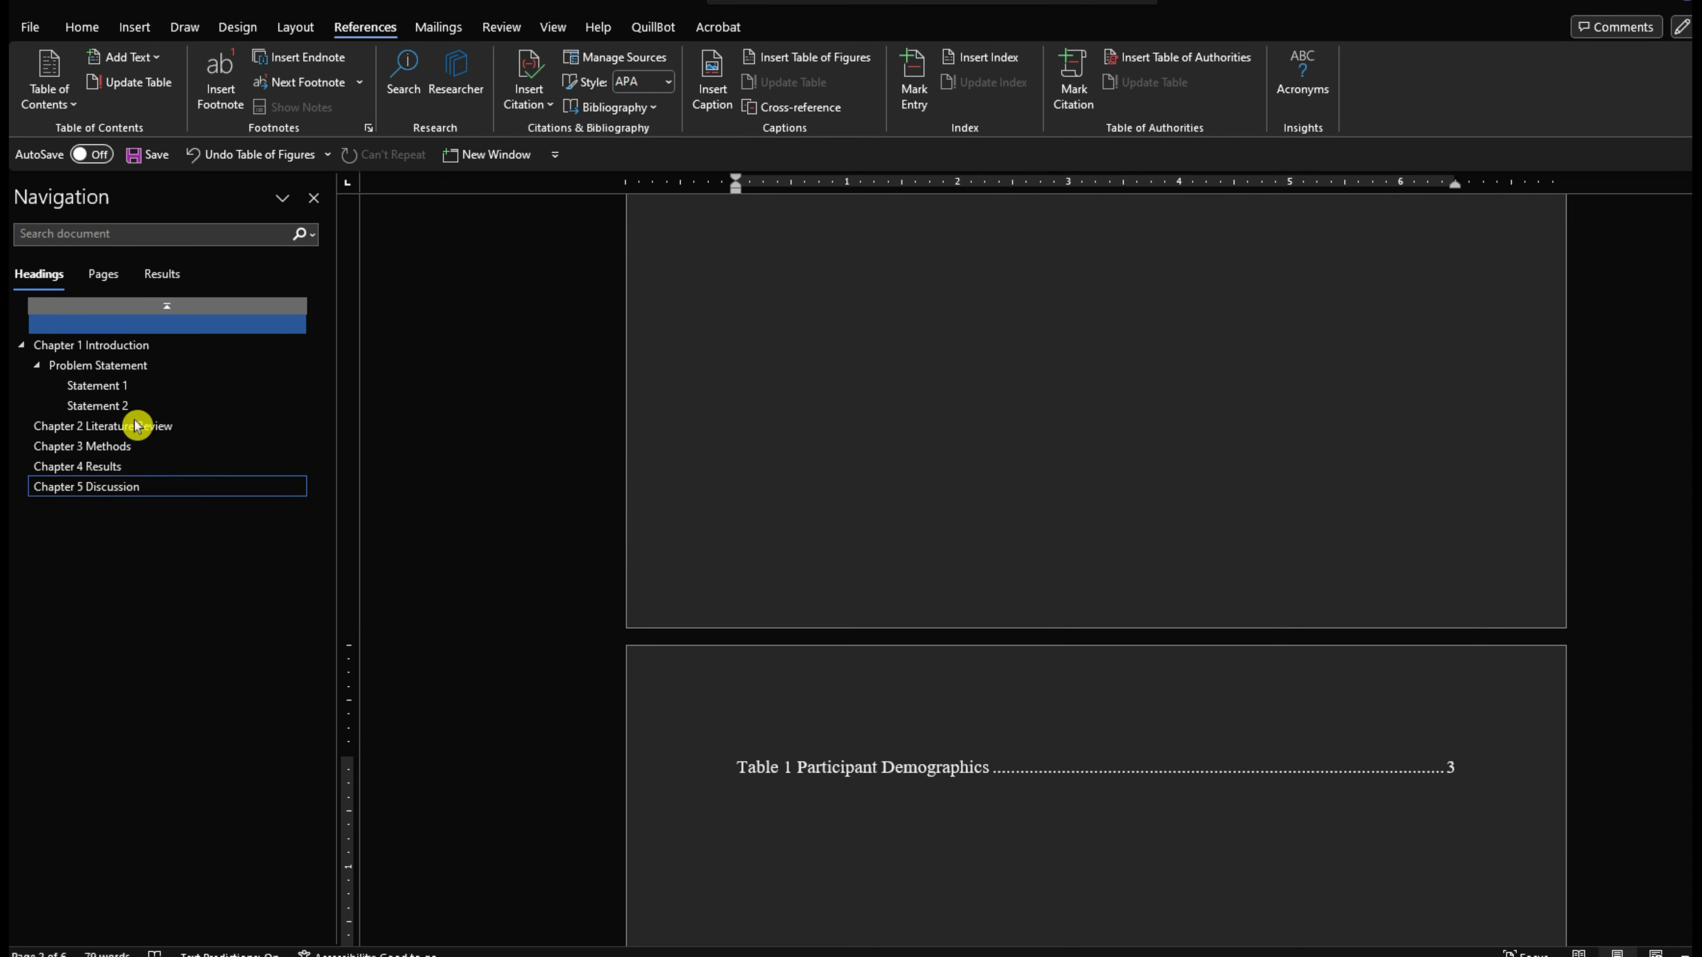
Step: Use the document outline to visit the Statement 1, Statement 2 and Chapter 2 Literature Review headings
left_click(133, 388)
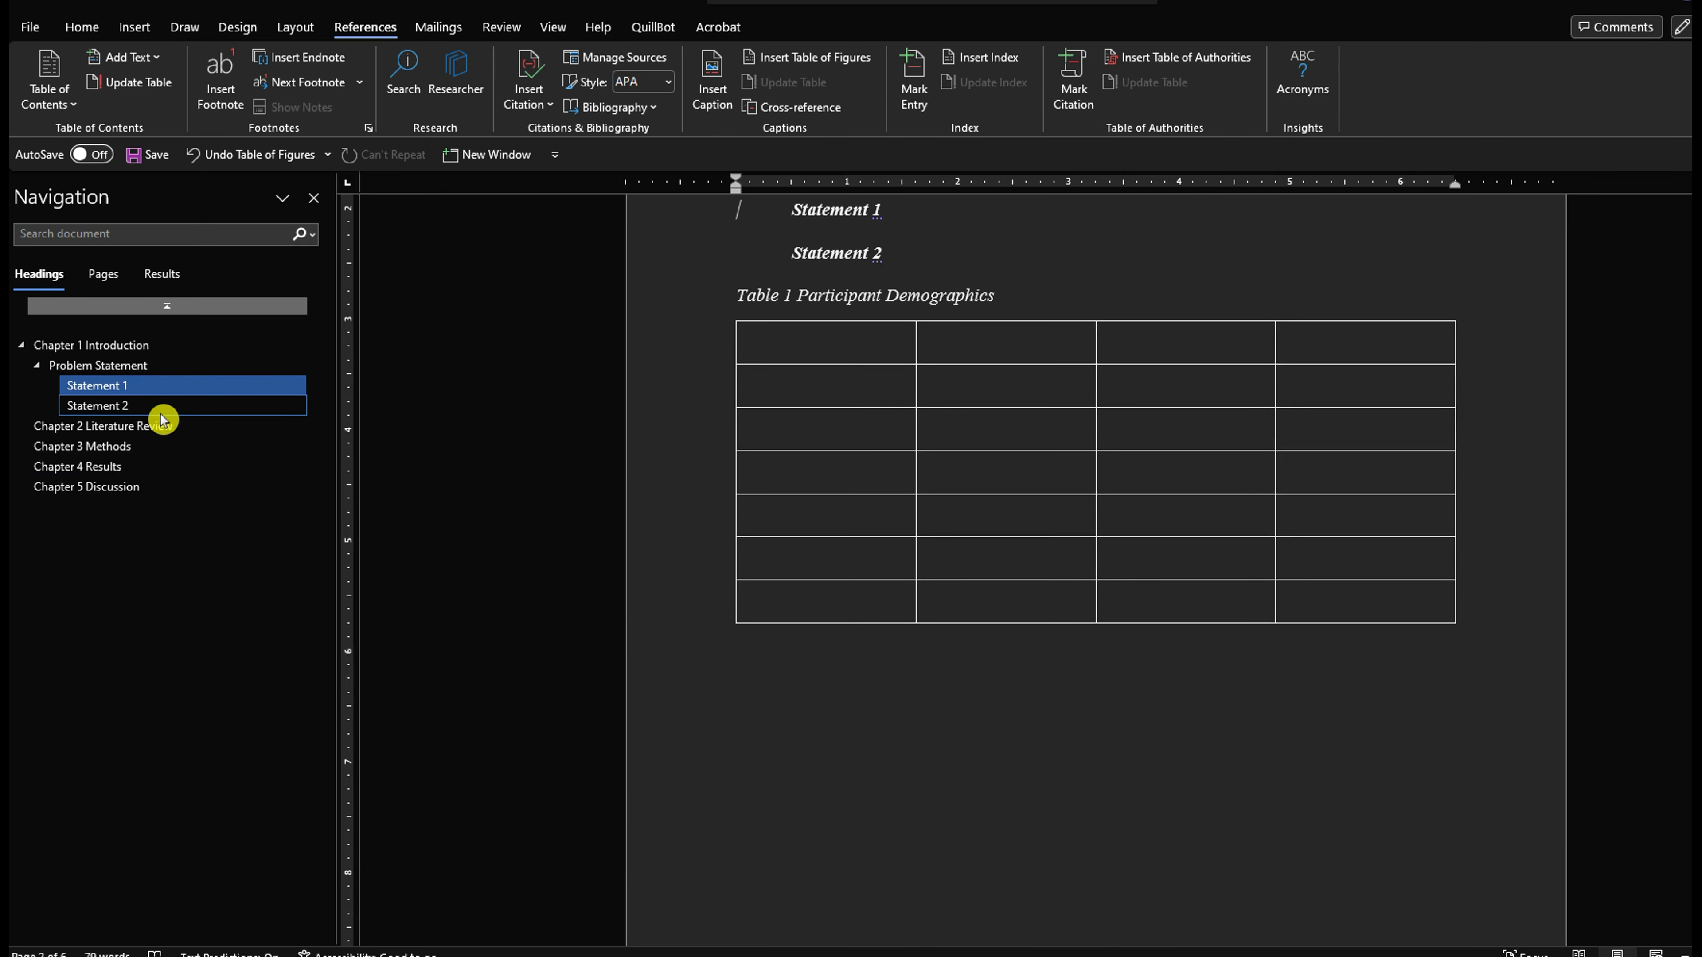
left_click(161, 413)
left_click(170, 433)
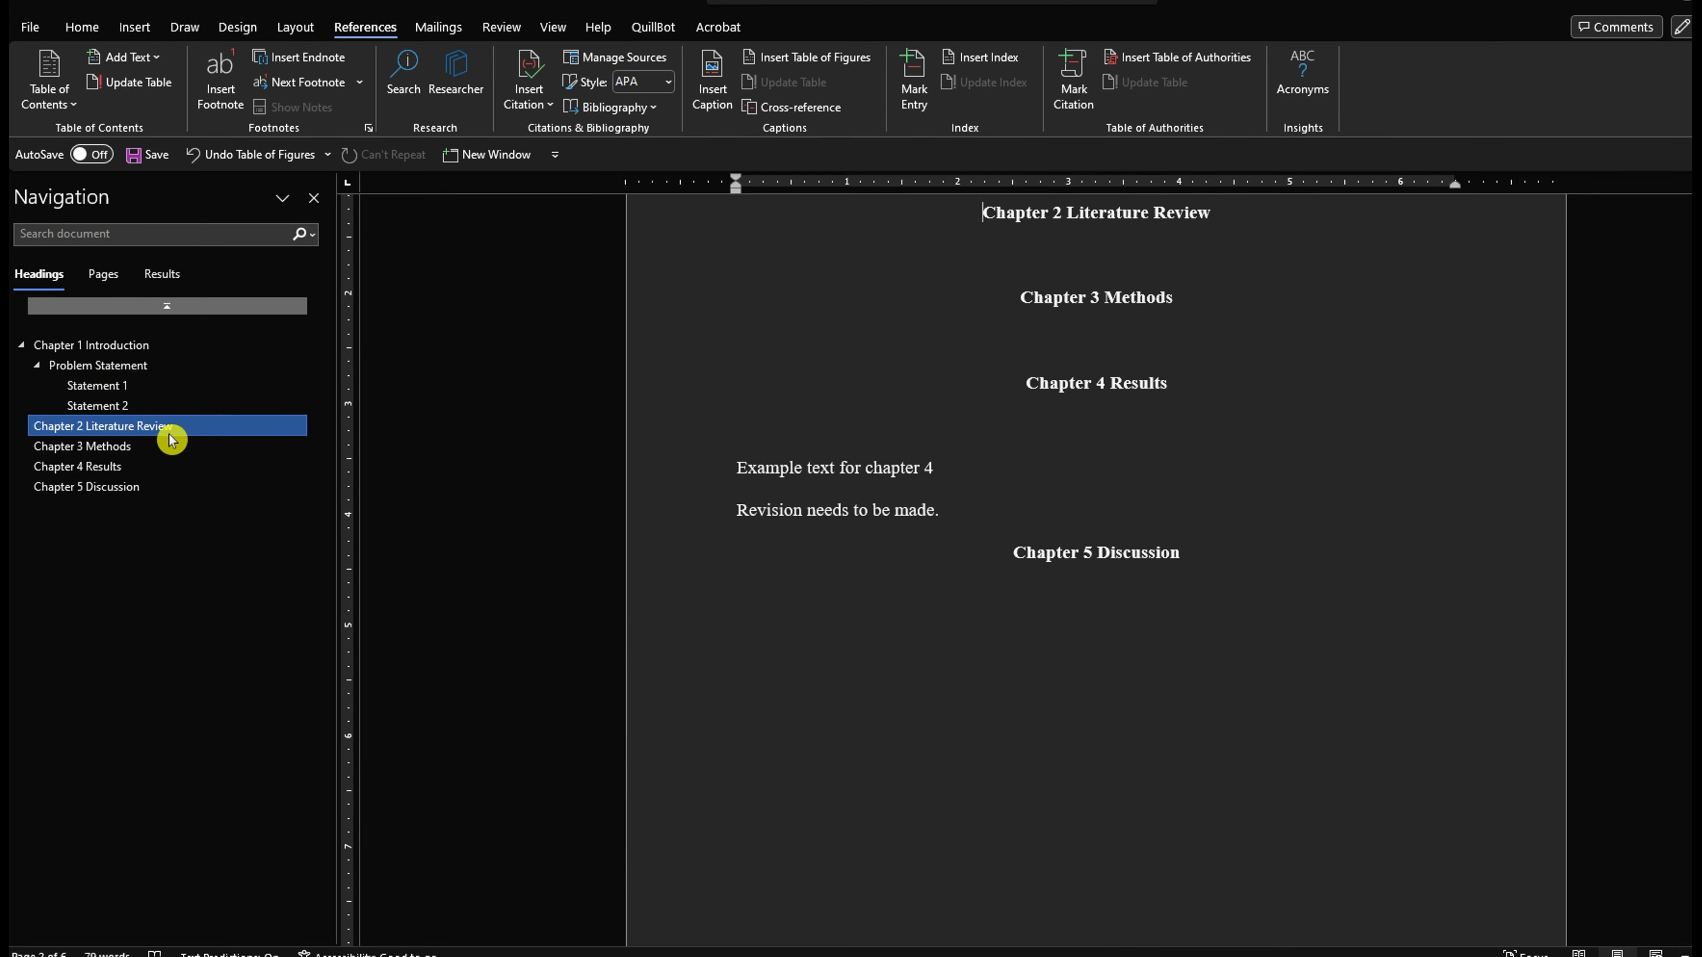